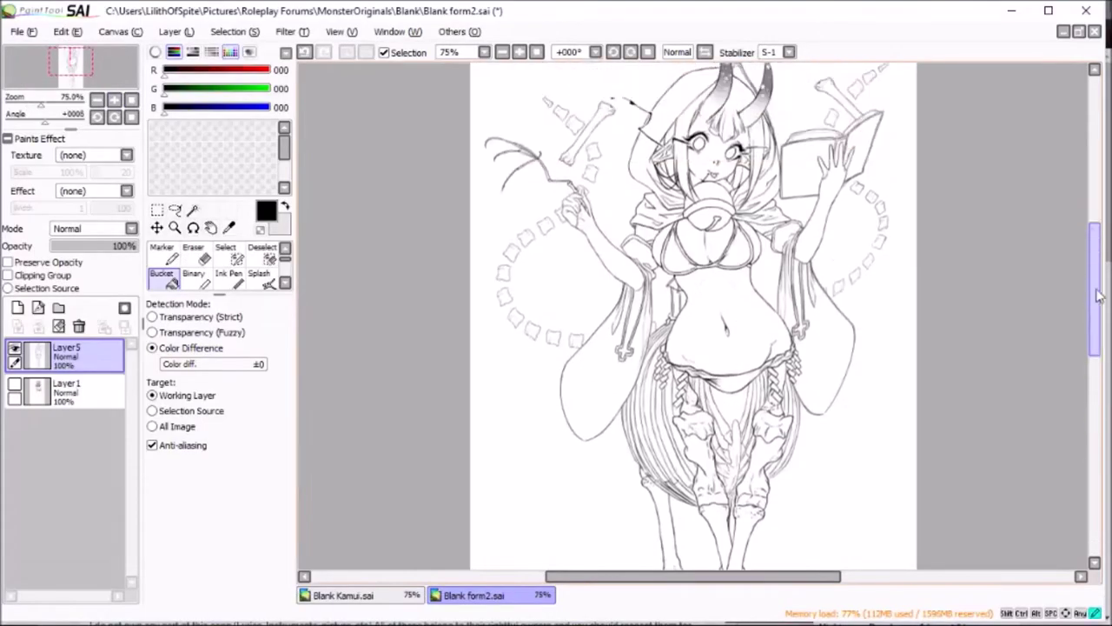
Add a background layer under the line art and fill it light grey.
click(237, 69)
click(240, 88)
click(18, 307)
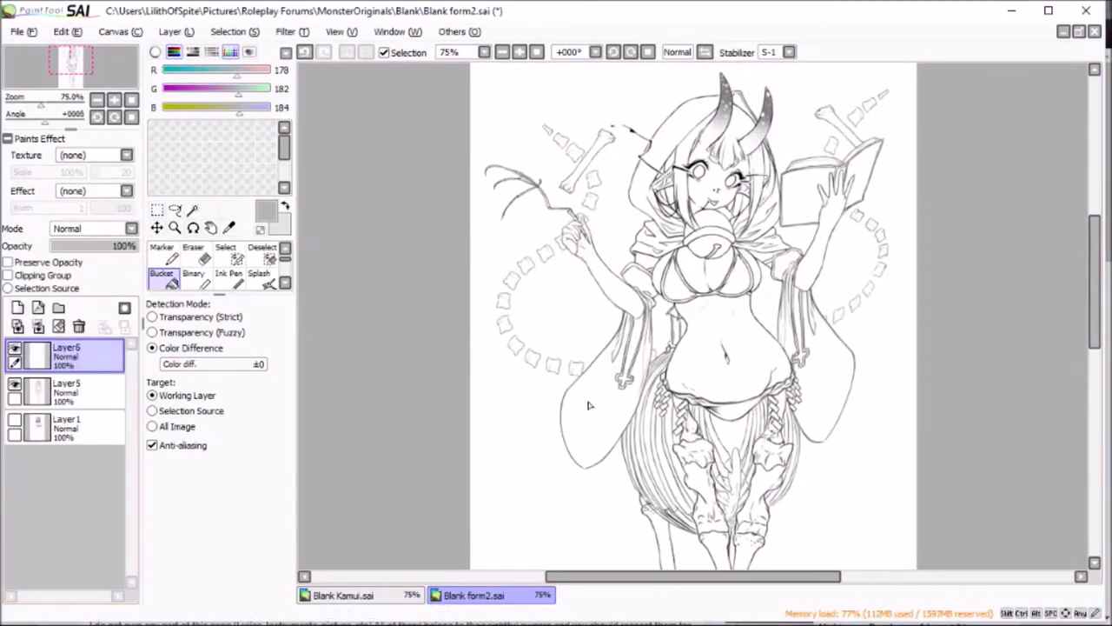
click(522, 435)
drag(70, 352, 130, 380)
Mix a muted green (R96 G146 B116), add a new layer, and switch to the Pen.
drag(240, 107, 211, 107)
drag(239, 89, 223, 89)
drag(237, 69, 211, 69)
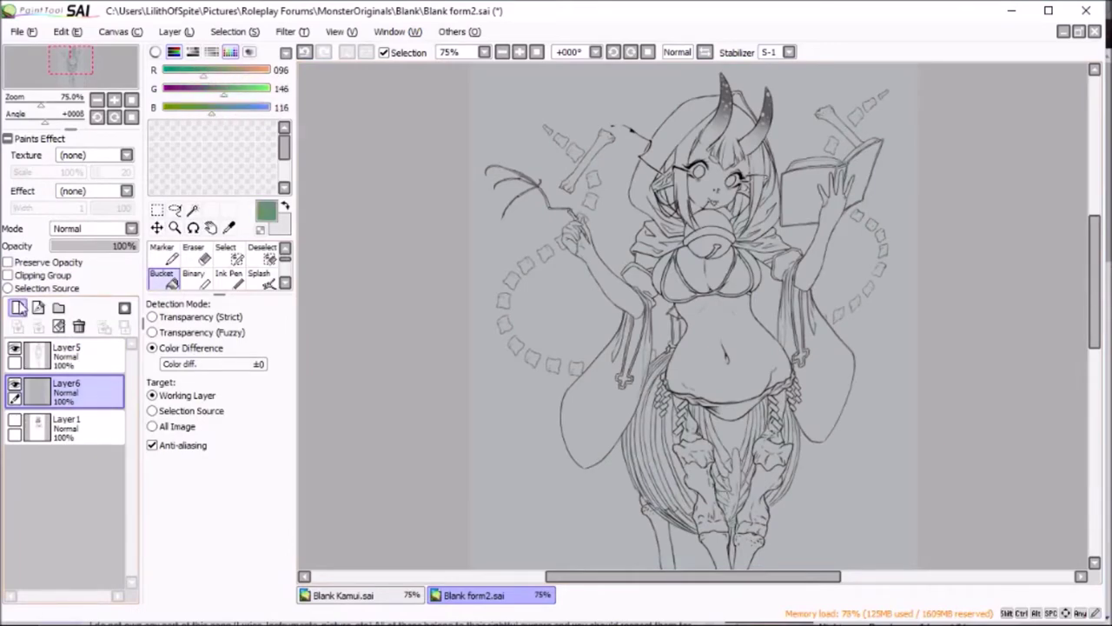
click(17, 307)
scroll(713, 287, up, 3)
click(161, 252)
scroll(426, 215, up, 3)
Paint green along the left hair line and over the upper part of the horn.
drag(426, 215, 352, 369)
drag(365, 330, 313, 447)
drag(390, 300, 318, 447)
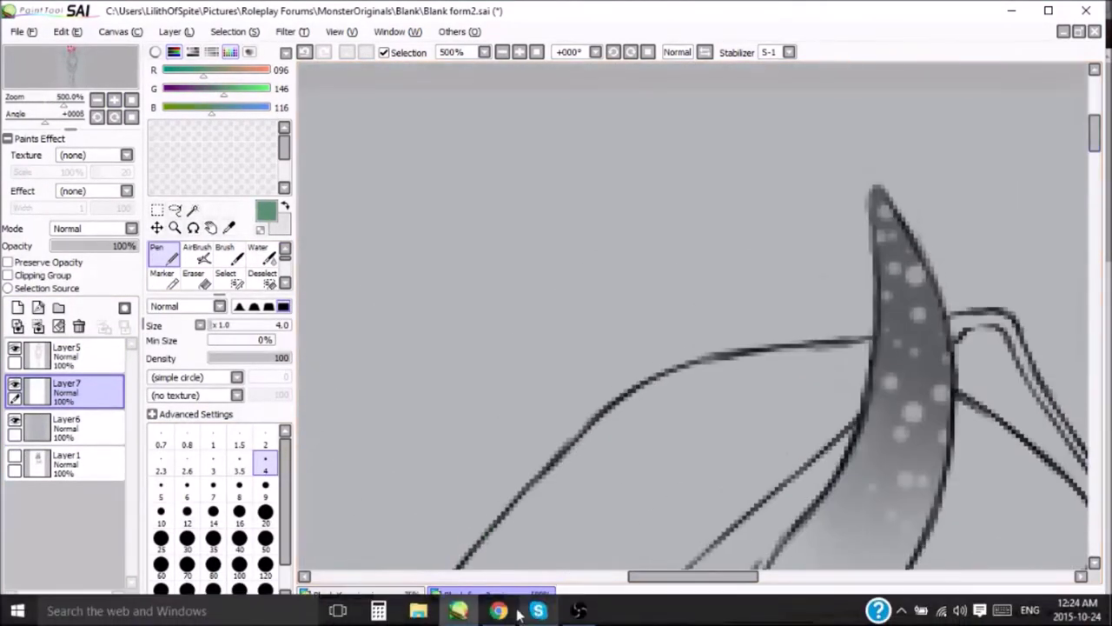
mouse_move(881, 244)
mouse_down()
mouse_move(876, 193)
mouse_move(875, 287)
mouse_move(808, 352)
mouse_move(634, 397)
mouse_move(539, 486)
mouse_up()
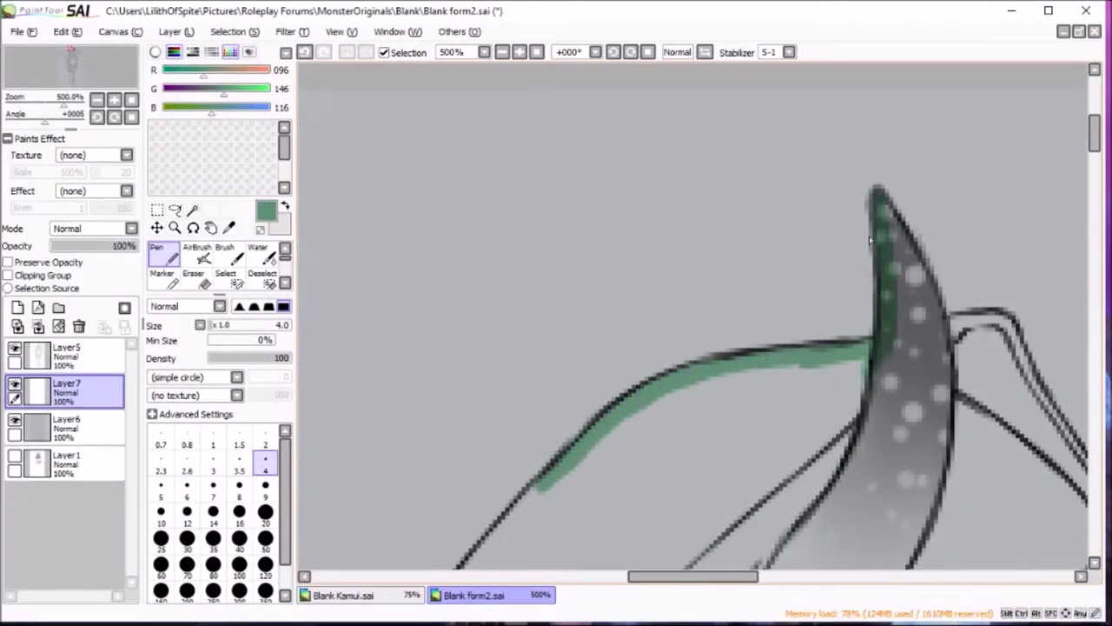
drag(882, 208, 918, 285)
click(265, 487)
mouse_move(880, 222)
mouse_down()
mouse_move(903, 400)
mouse_move(943, 341)
mouse_move(906, 378)
mouse_move(543, 509)
mouse_up()
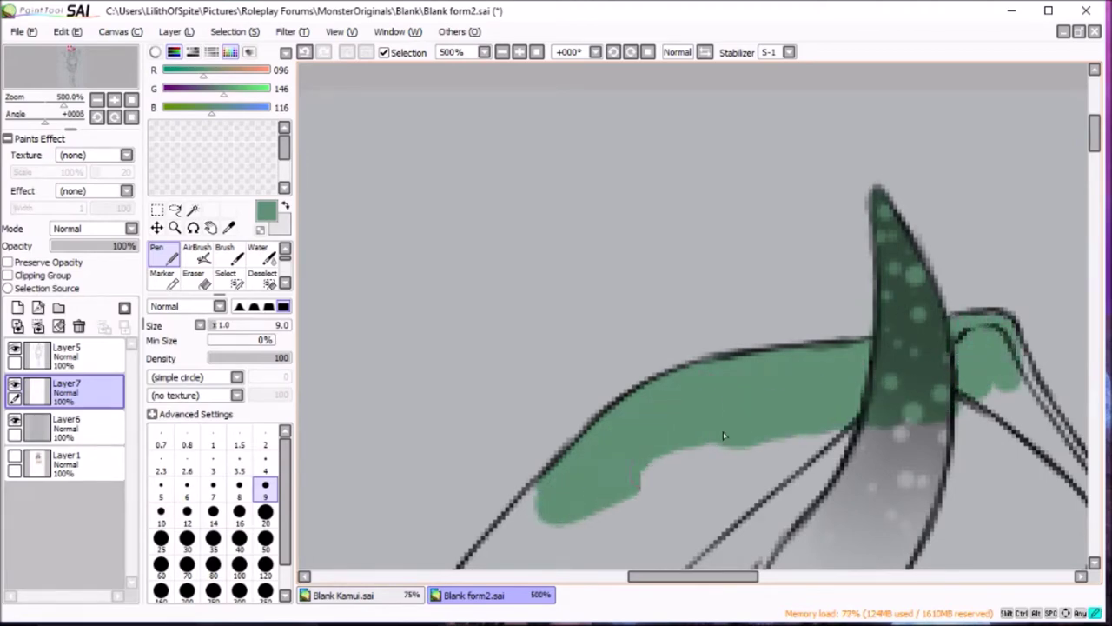
Fill the main hair areas green with a much larger brush.
scroll(876, 229, down, 3)
mouse_move(547, 212)
mouse_down()
mouse_move(461, 344)
mouse_move(382, 504)
mouse_up()
scroll(417, 487, down, 3)
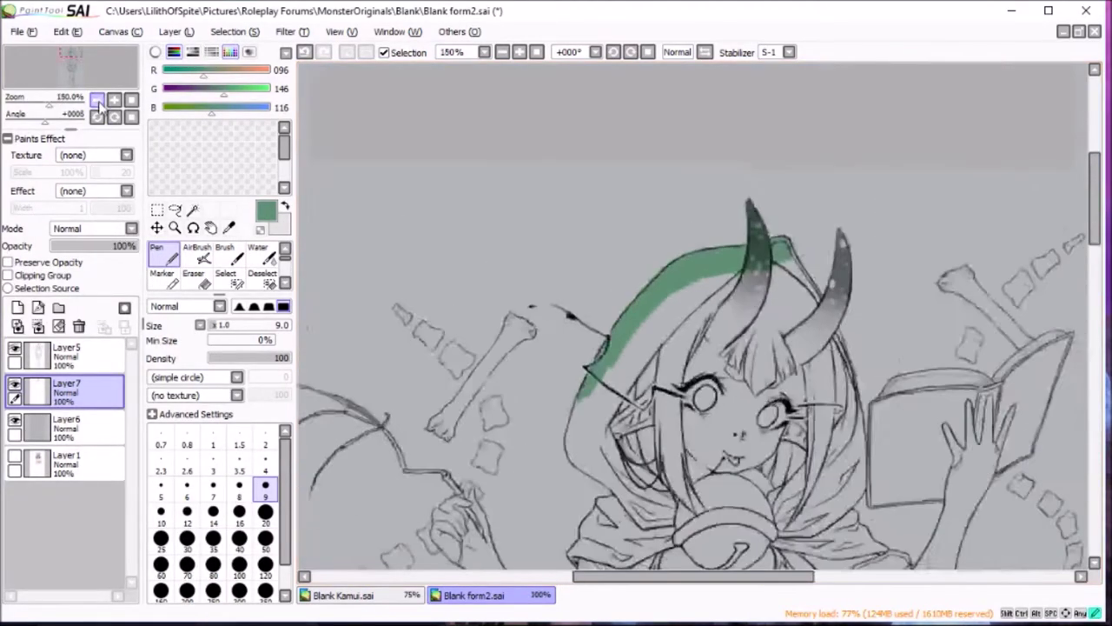
click(265, 511)
mouse_move(599, 365)
mouse_down()
mouse_move(626, 451)
mouse_move(782, 495)
mouse_move(826, 261)
mouse_move(708, 348)
mouse_move(608, 374)
mouse_up()
scroll(72, 54, down, 4)
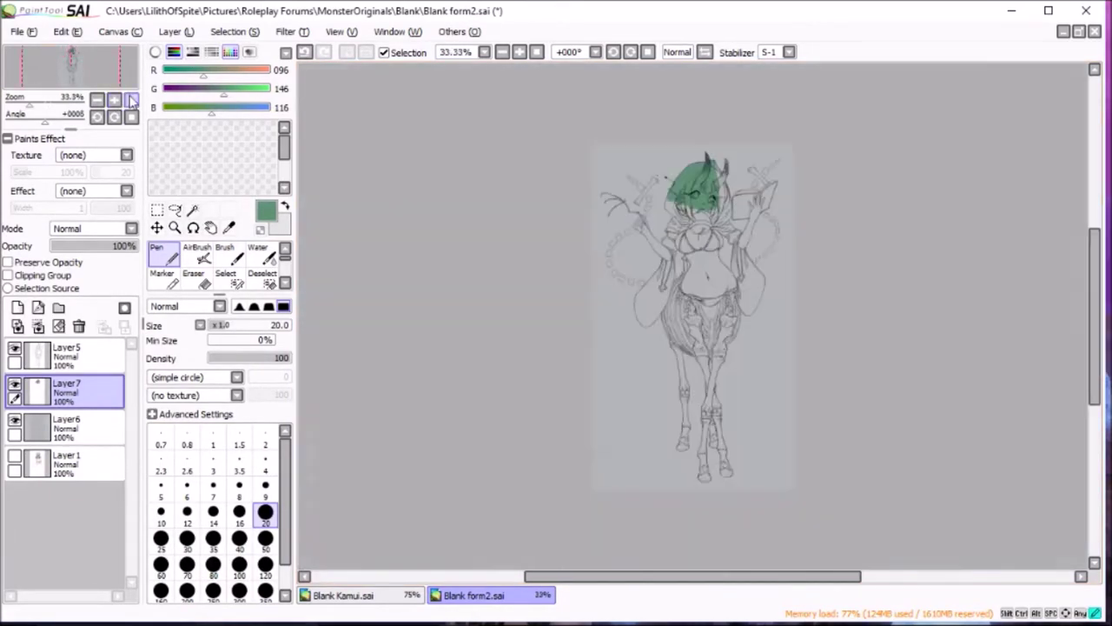
scroll(72, 54, up, 3)
scroll(73, 54, up, 3)
Paint green along the left hair edge and shoulder with a smaller brush.
click(265, 485)
mouse_move(486, 173)
mouse_down()
mouse_move(445, 272)
mouse_move(535, 409)
mouse_up()
drag(573, 483, 519, 396)
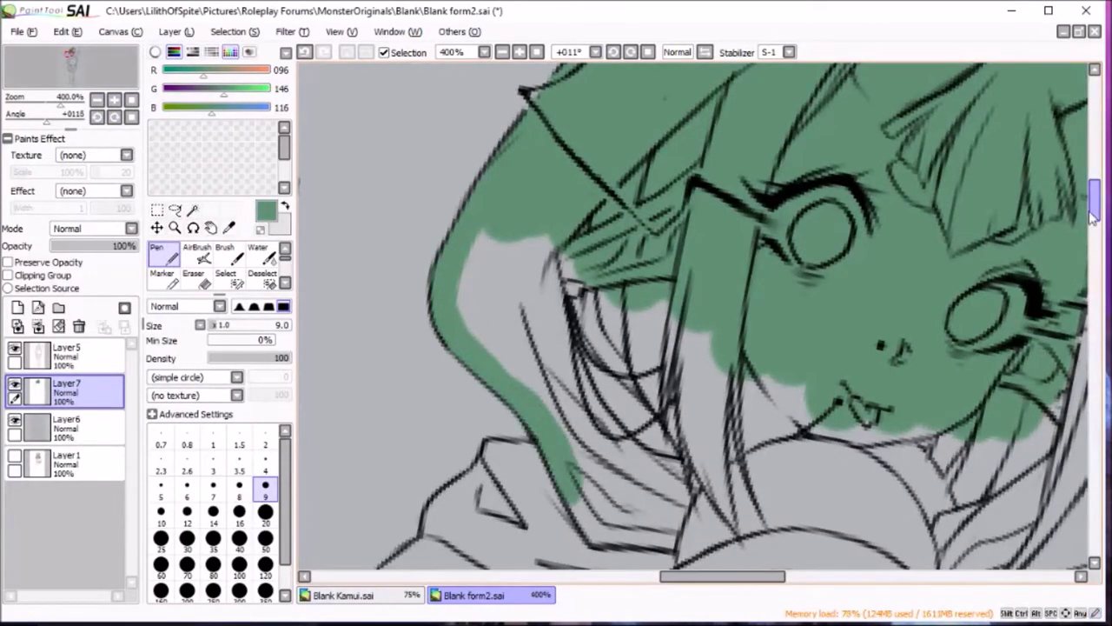
drag(1092, 219, 1092, 236)
mouse_move(489, 247)
mouse_down()
mouse_move(391, 382)
mouse_move(400, 465)
mouse_up()
drag(564, 243, 431, 361)
Fill the hood around the face green with a very large brush.
click(265, 539)
drag(469, 234, 426, 469)
drag(574, 295, 660, 486)
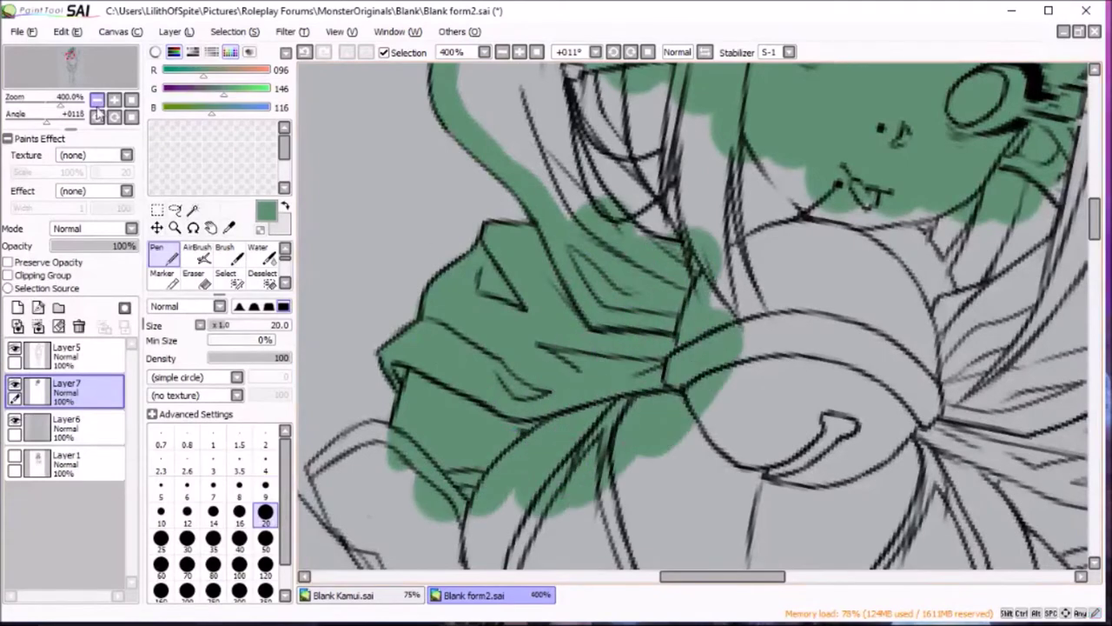
scroll(661, 391, down, 3)
drag(817, 261, 650, 245)
key(Home)
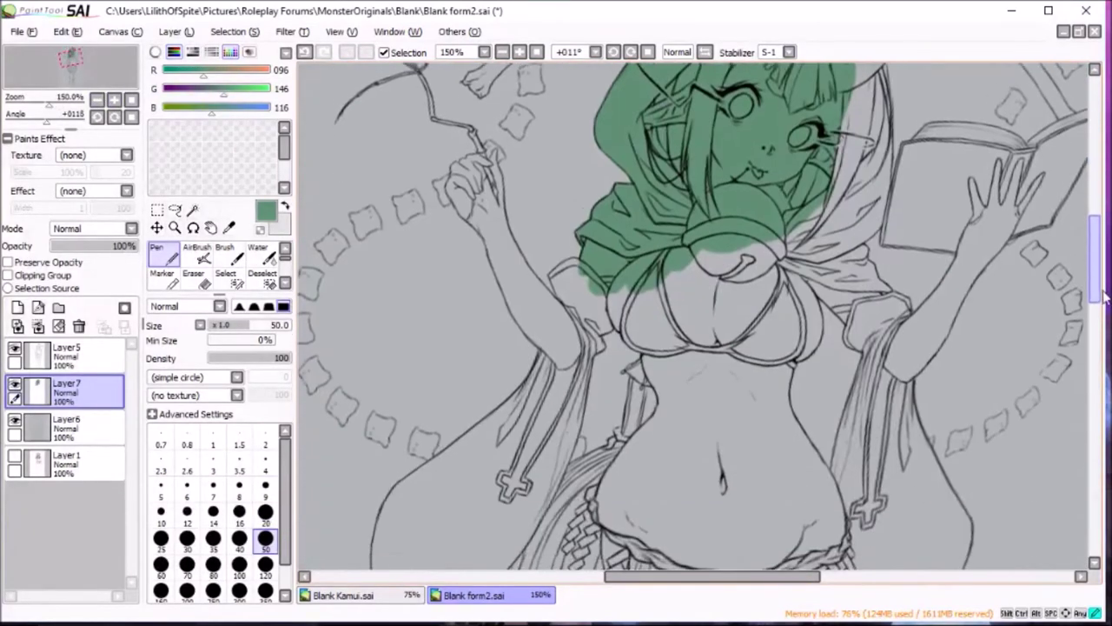
Touch up the green along the hair edge with a smaller brush.
scroll(693, 358, up, 2)
click(265, 486)
scroll(694, 358, up, 1)
drag(637, 404, 686, 495)
drag(522, 347, 695, 478)
Paint the wand tip, fingertips and hand green, including the gap inside the hand.
click(265, 470)
drag(573, 265, 563, 278)
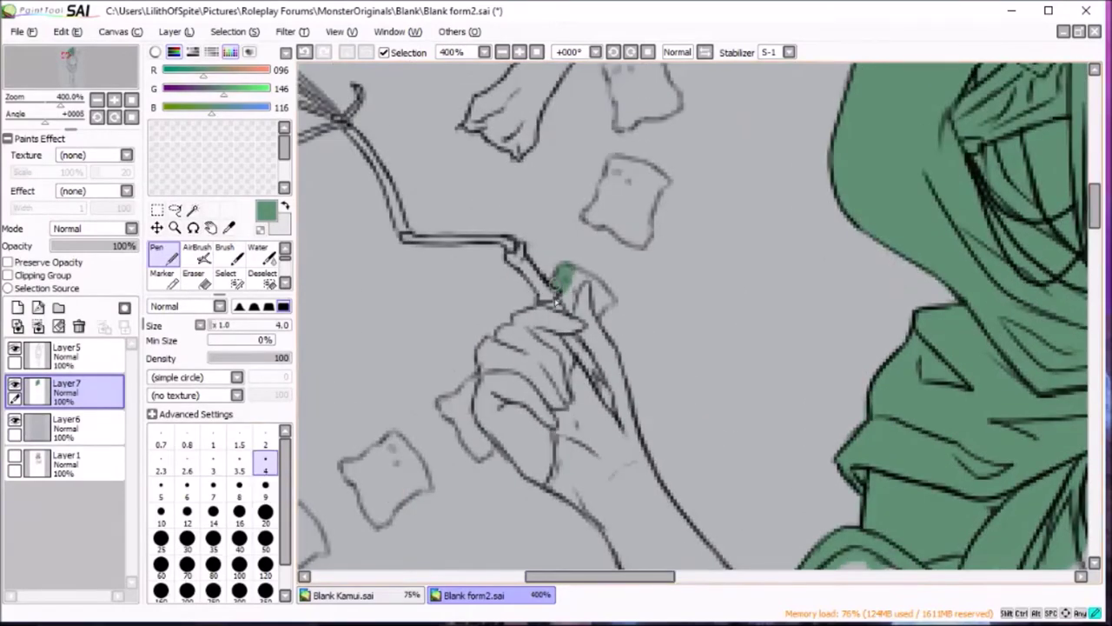
mouse_move(587, 323)
mouse_down()
mouse_move(573, 300)
mouse_move(518, 336)
mouse_up()
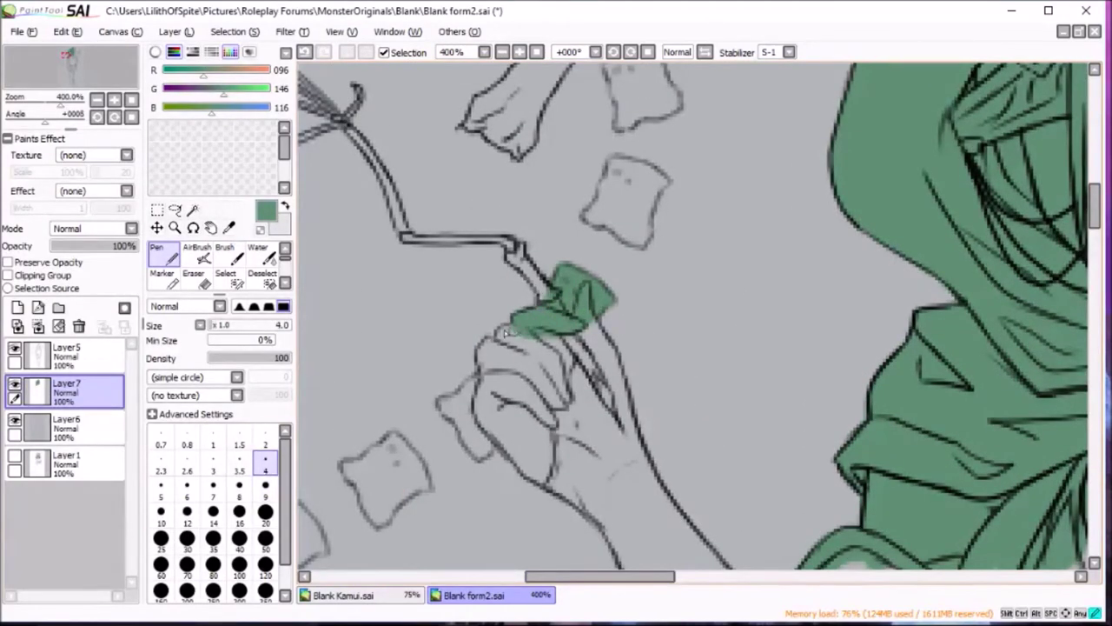
click(265, 487)
mouse_move(452, 426)
mouse_down()
mouse_move(539, 336)
mouse_move(625, 469)
mouse_move(512, 426)
mouse_move(565, 495)
mouse_move(634, 521)
mouse_up()
mouse_move(513, 356)
mouse_down()
mouse_move(565, 469)
mouse_move(574, 356)
mouse_up()
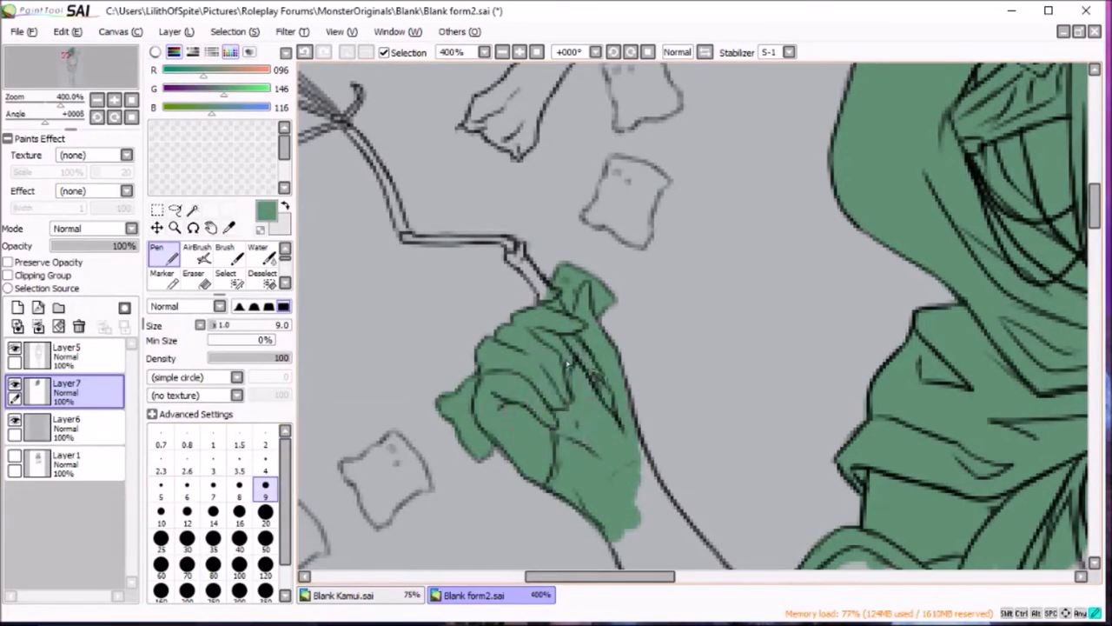
click(264, 470)
Rotate the view along the wand and fill the floating square's gap green.
drag(608, 461, 650, 256)
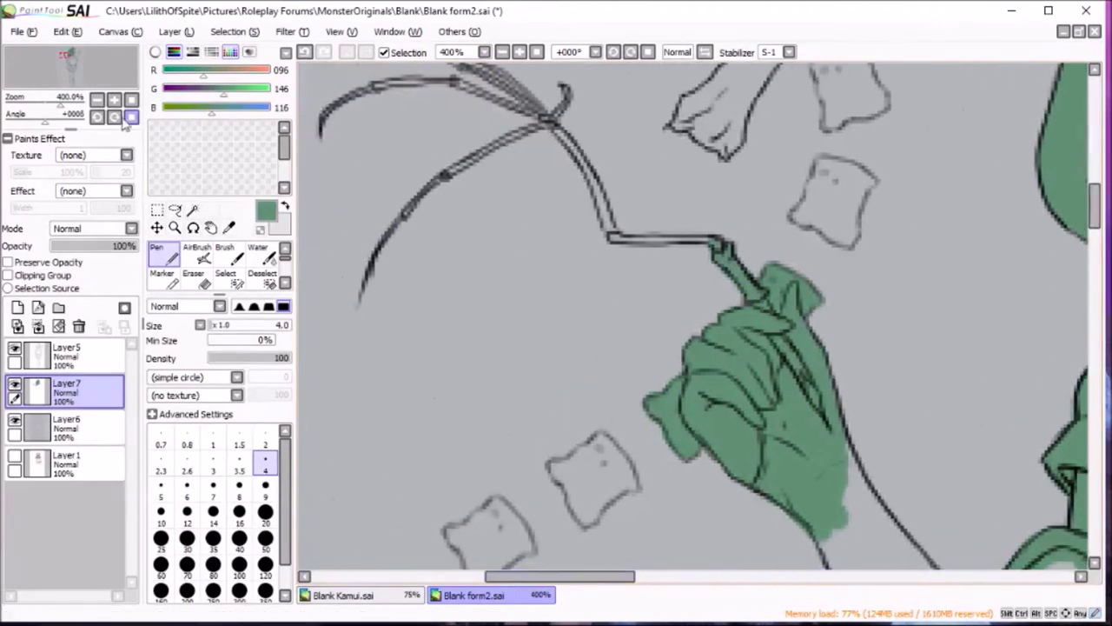
mouse_move(587, 335)
mouse_down()
mouse_move(609, 373)
mouse_move(622, 233)
mouse_up()
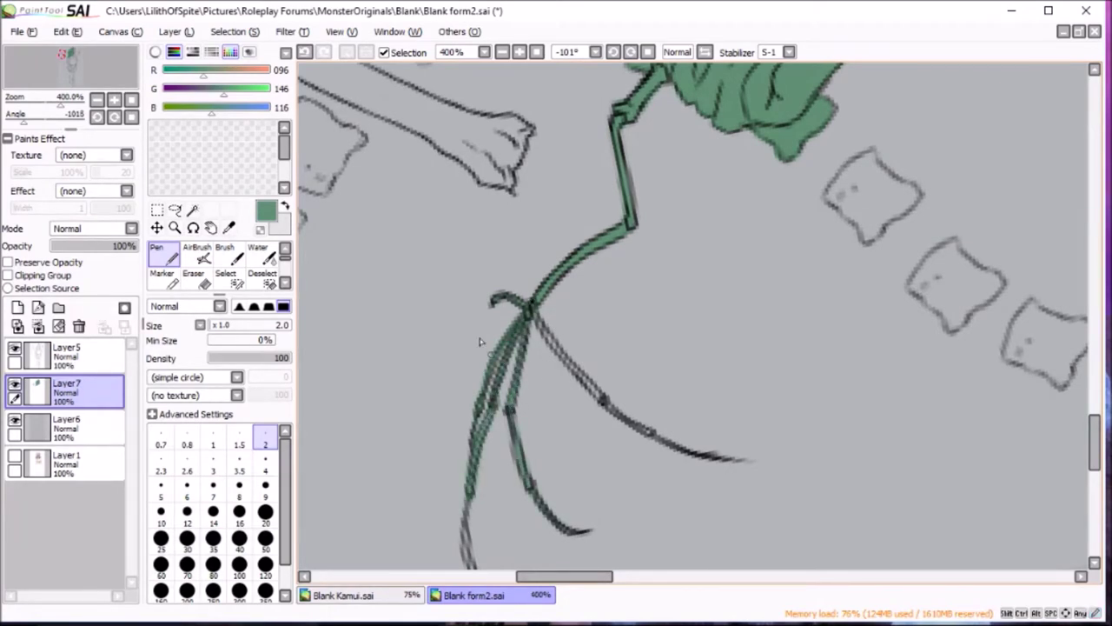
drag(480, 341, 644, 187)
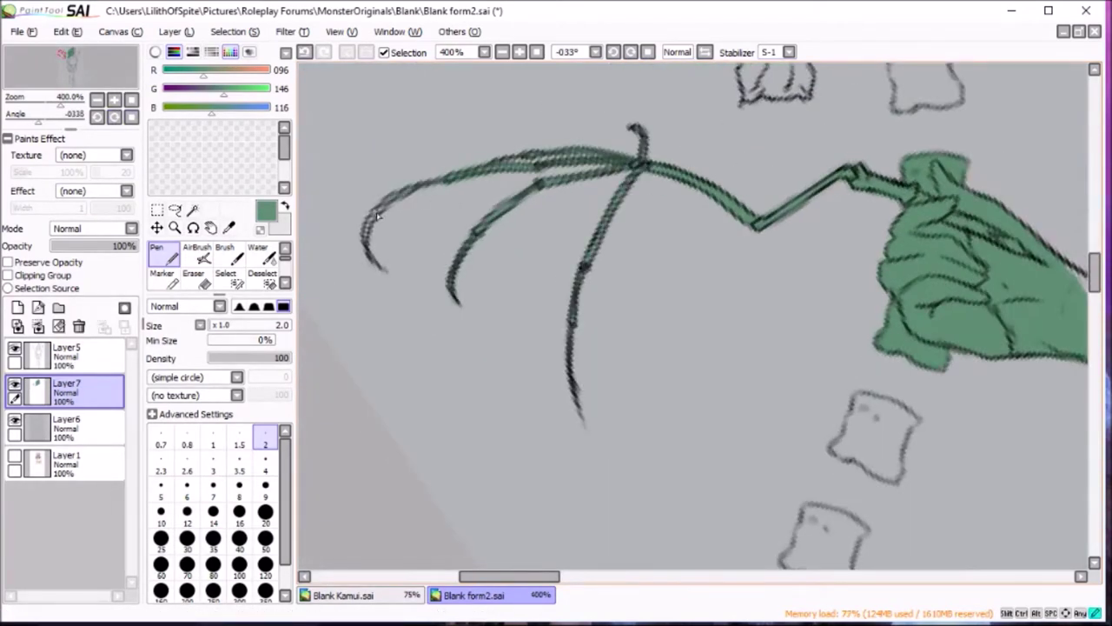
scroll(528, 145, down, 5)
scroll(680, 287, up, 5)
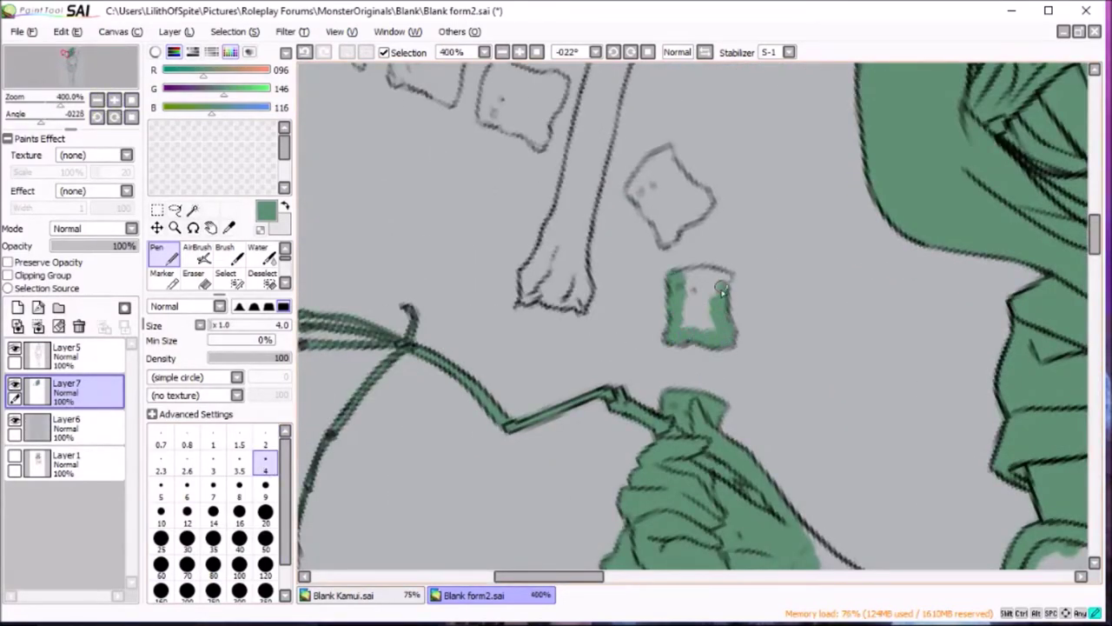
click(265, 486)
drag(691, 291, 702, 322)
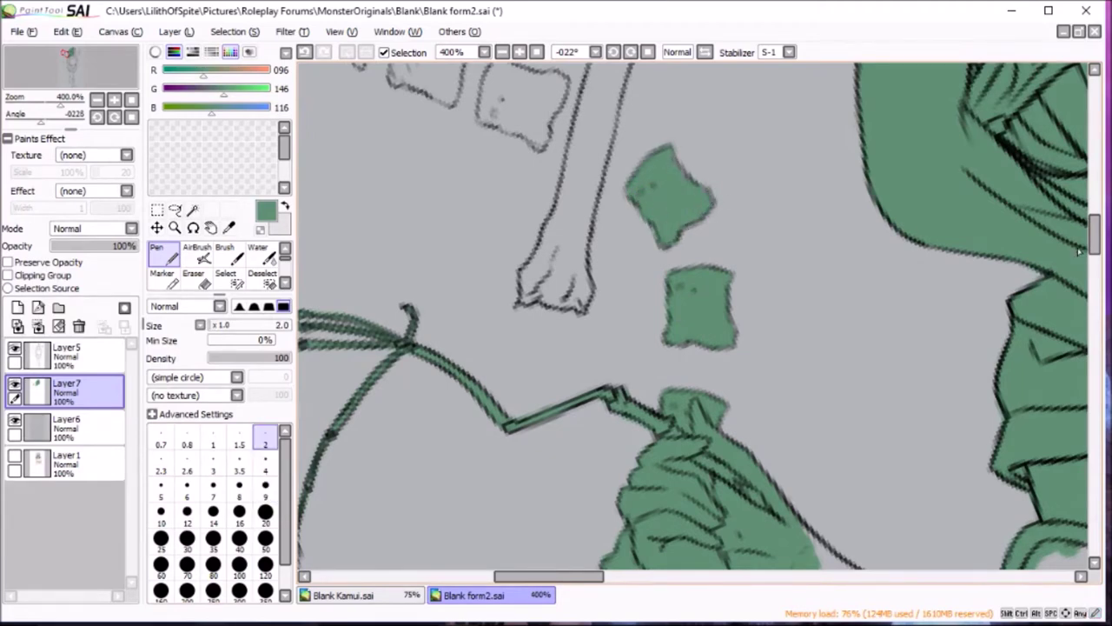
scroll(1078, 250, up, 3)
Paint the bone shaft, its left edge and the small bone's end green.
click(265, 463)
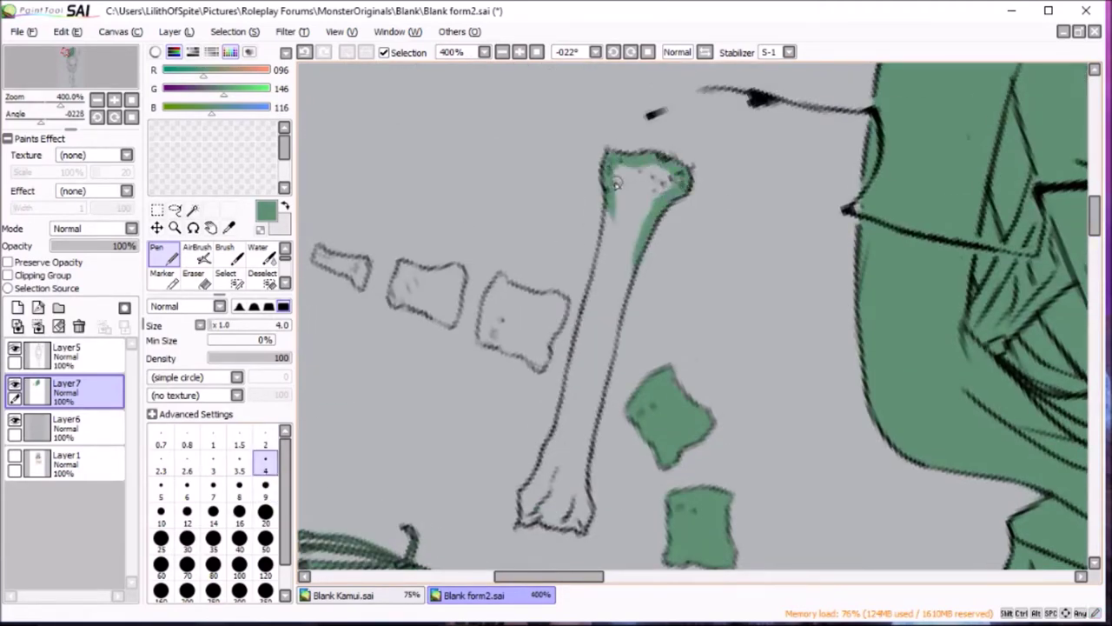
click(265, 487)
mouse_move(634, 215)
mouse_down()
mouse_move(556, 508)
mouse_move(565, 437)
mouse_up()
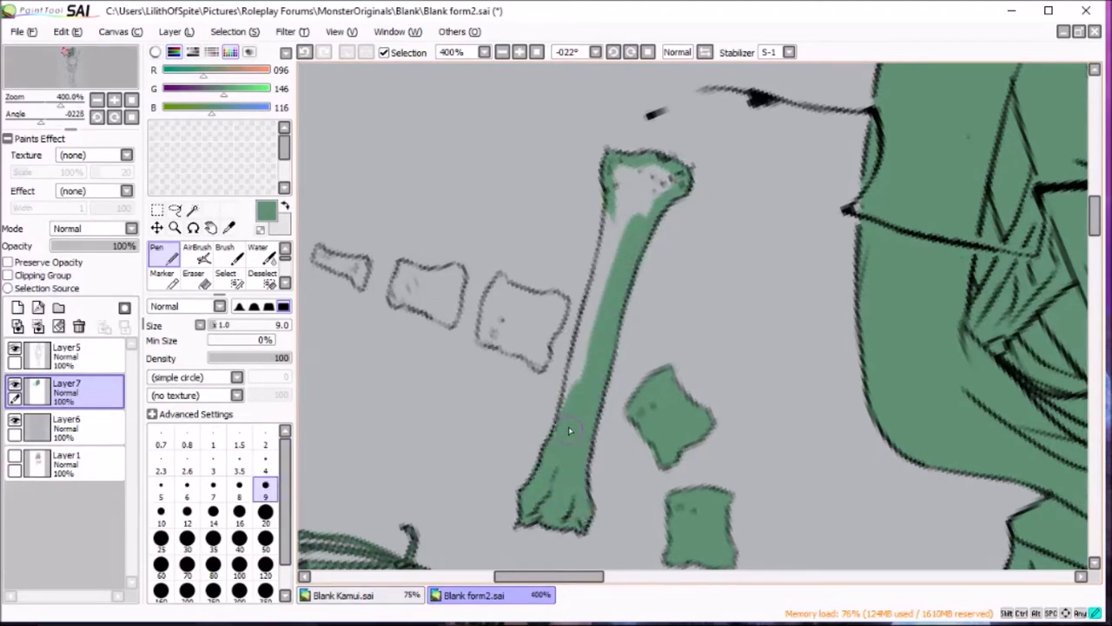
drag(588, 333, 619, 220)
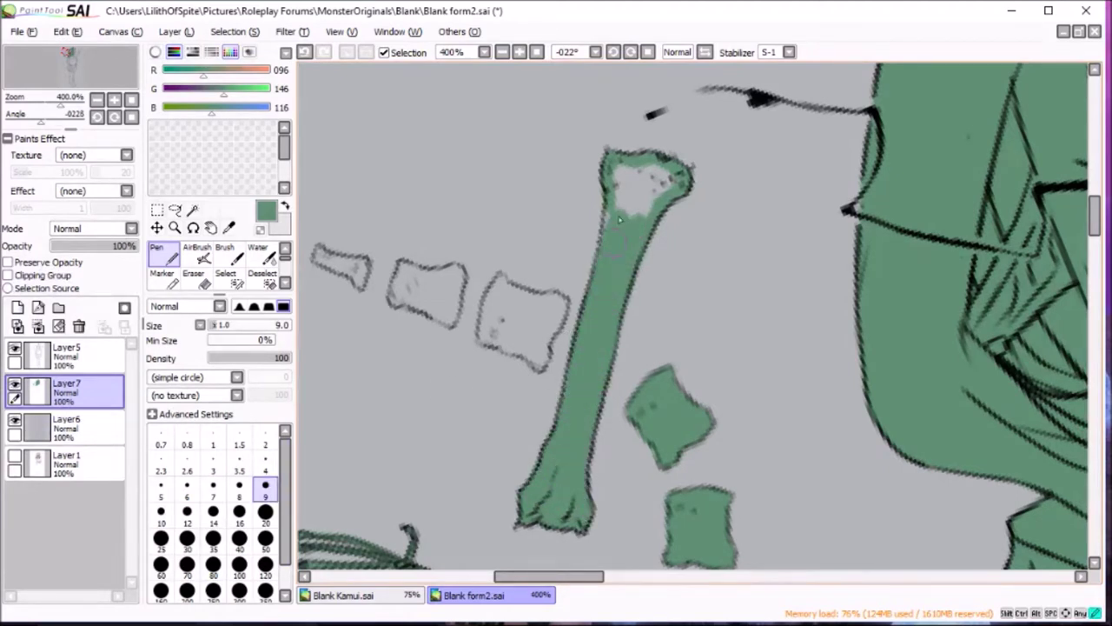
click(265, 463)
drag(363, 263, 360, 289)
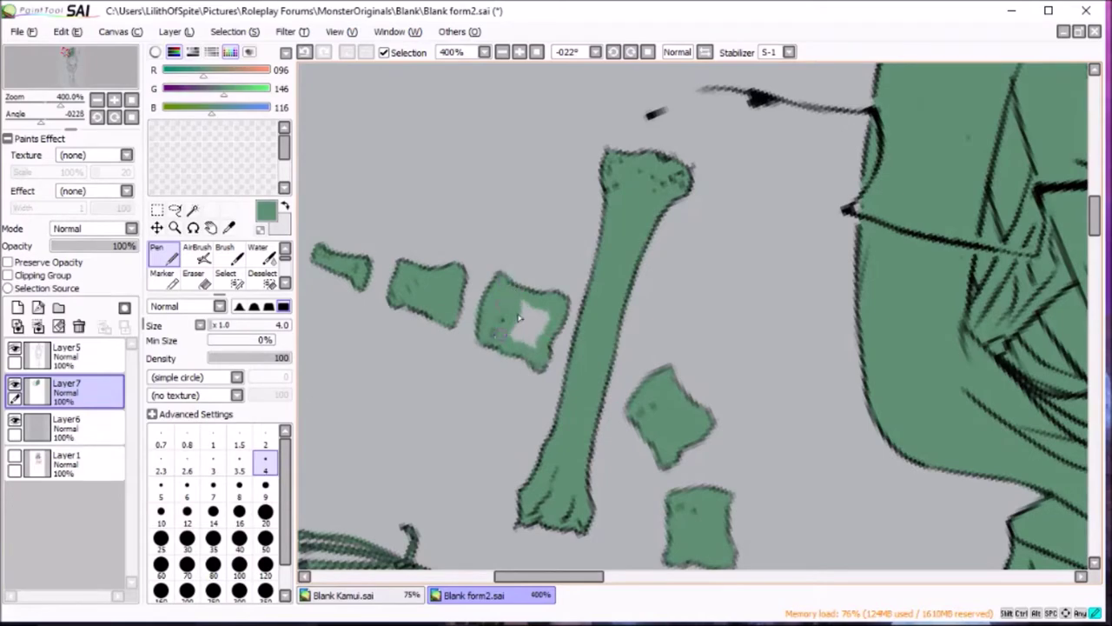
scroll(532, 350, down, 5)
Tilt the view toward the raised arm and paint green down it.
scroll(533, 350, up, 4)
key(Delete)
key(Delete)
key(Delete)
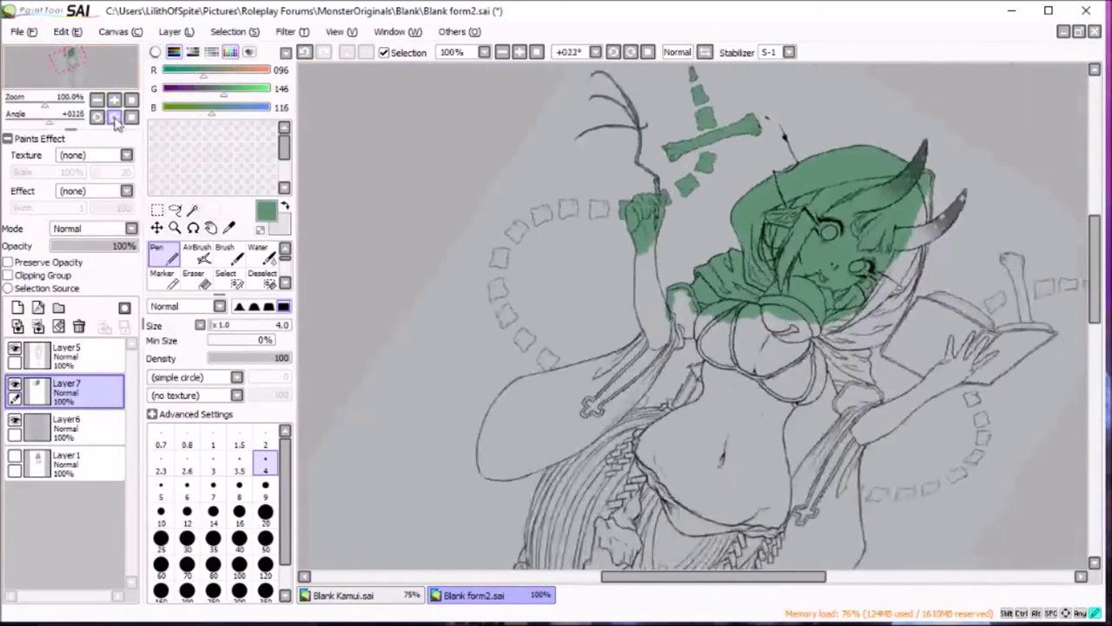
click(265, 488)
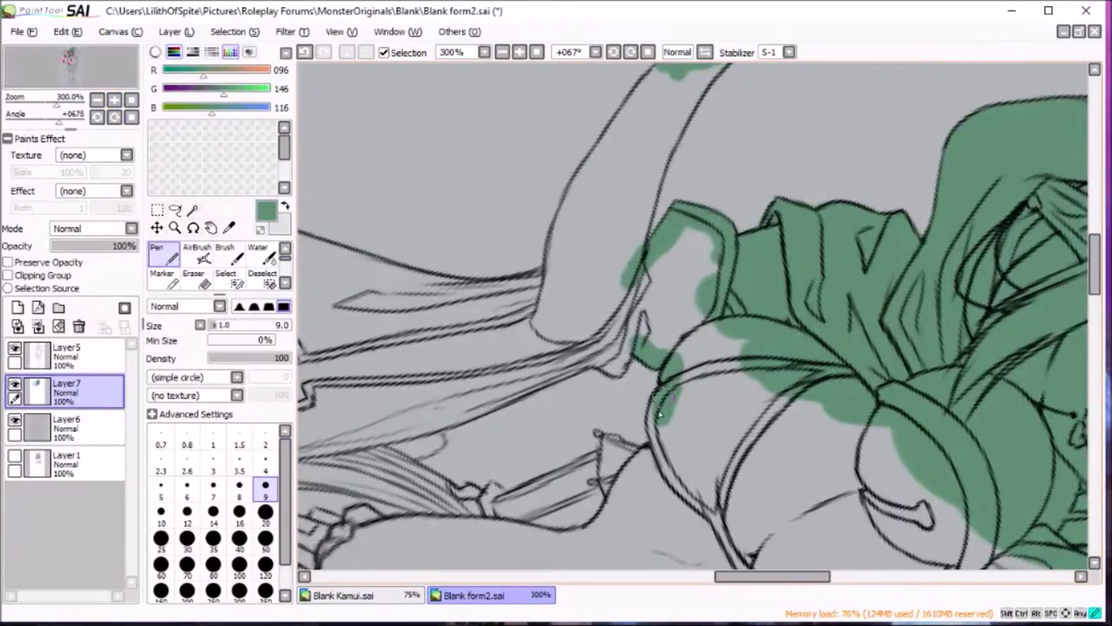
scroll(1032, 328, up, 3)
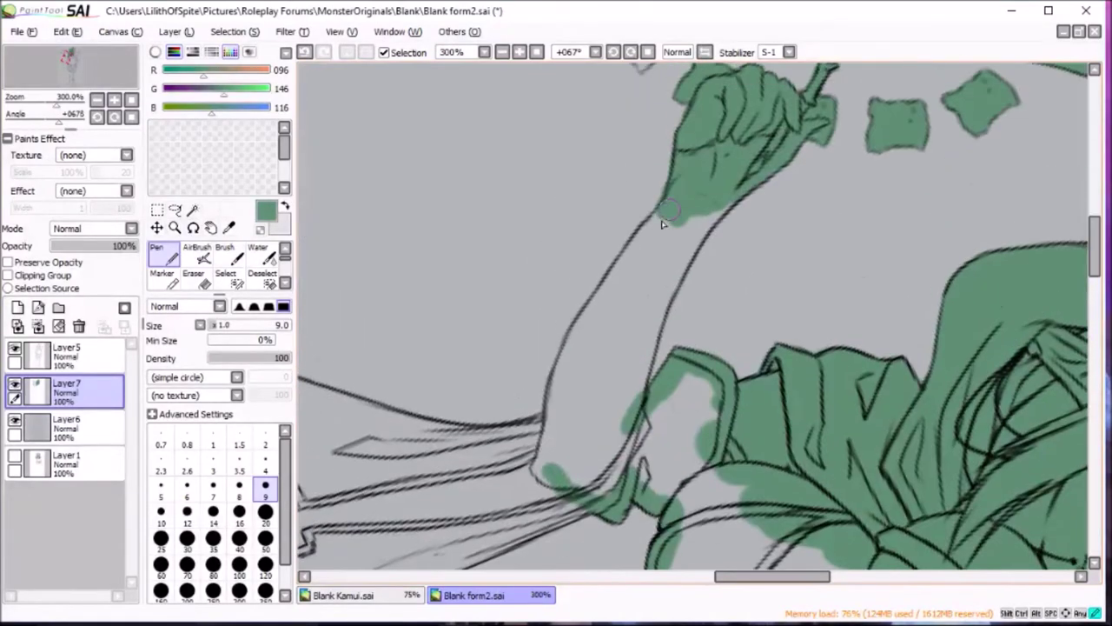
drag(644, 242, 579, 338)
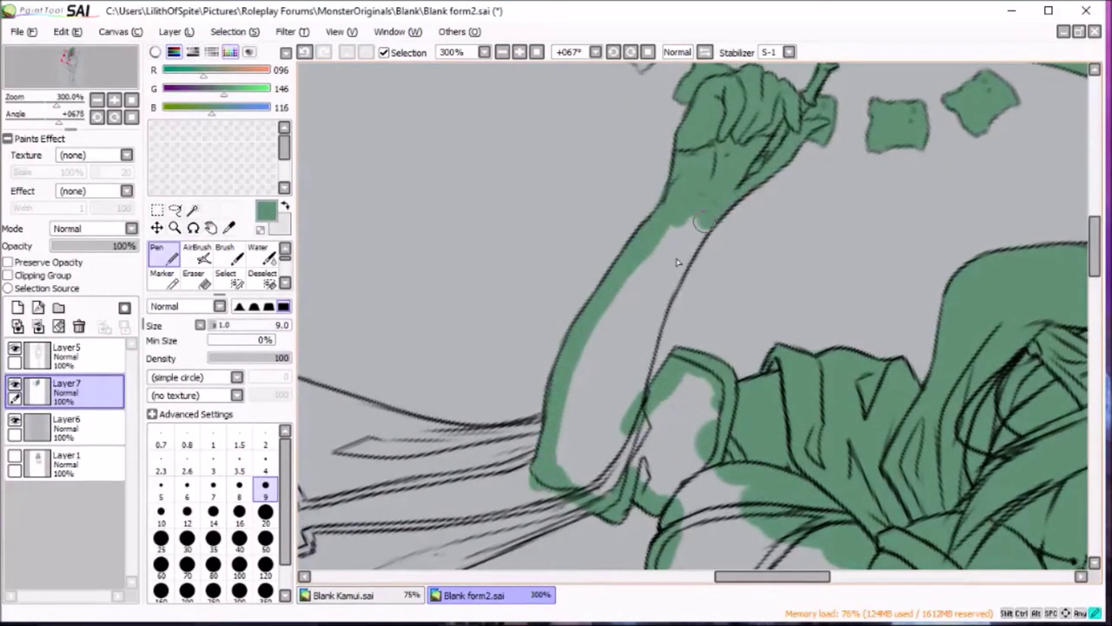
drag(704, 222, 664, 299)
Erase stray edges, then fill the rest of the arm green with a large brush.
key(e)
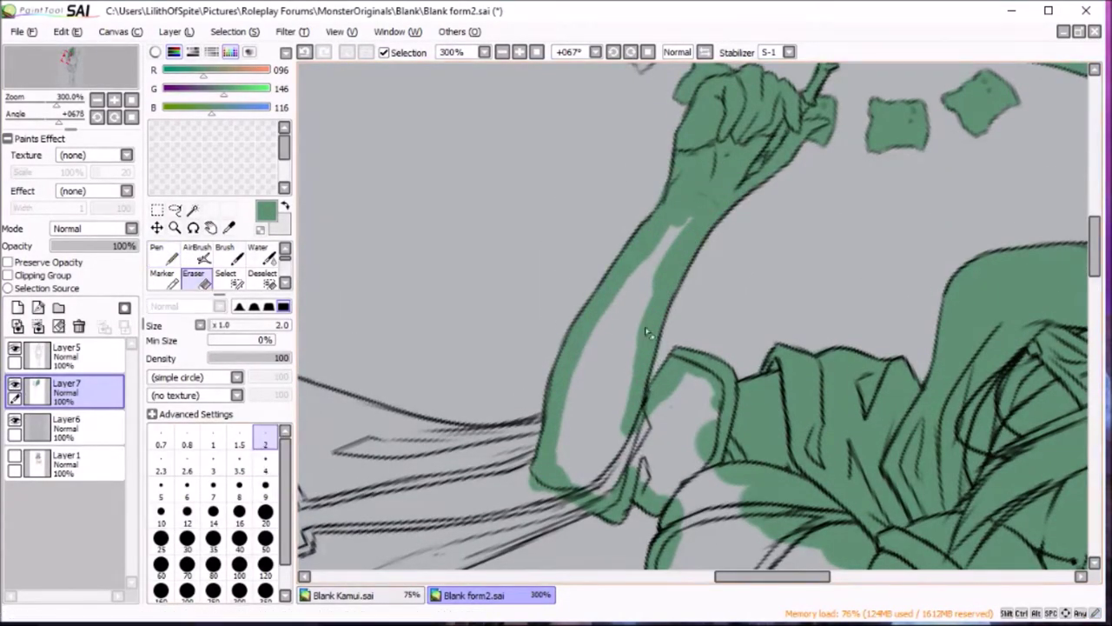
key(n)
click(265, 512)
drag(686, 222, 564, 469)
drag(608, 348, 678, 497)
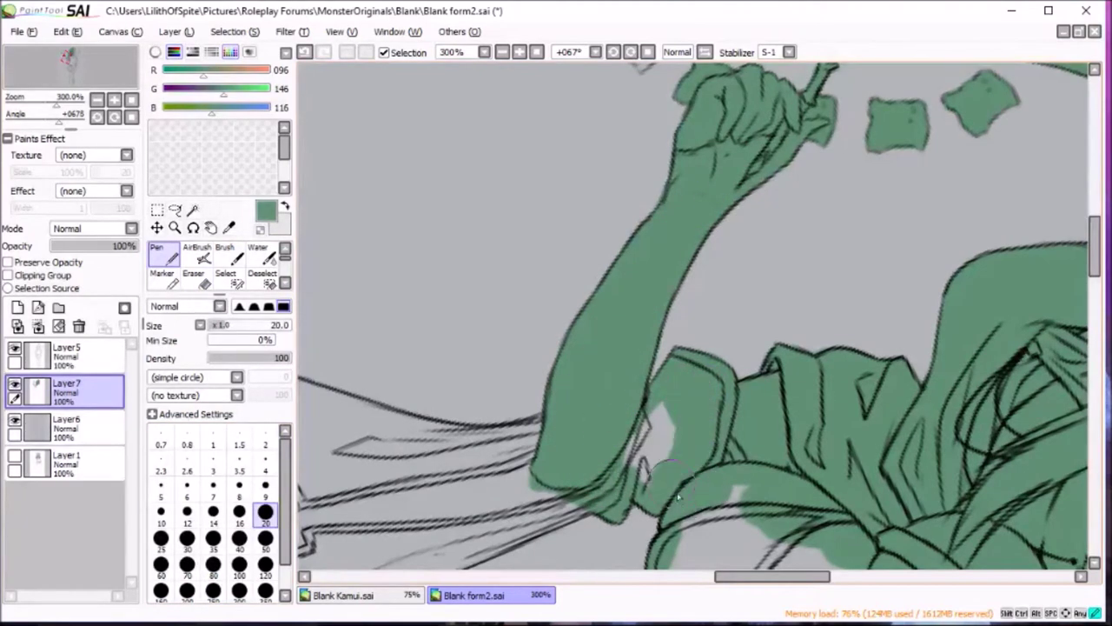
scroll(678, 497, down, 5)
drag(687, 217, 964, 409)
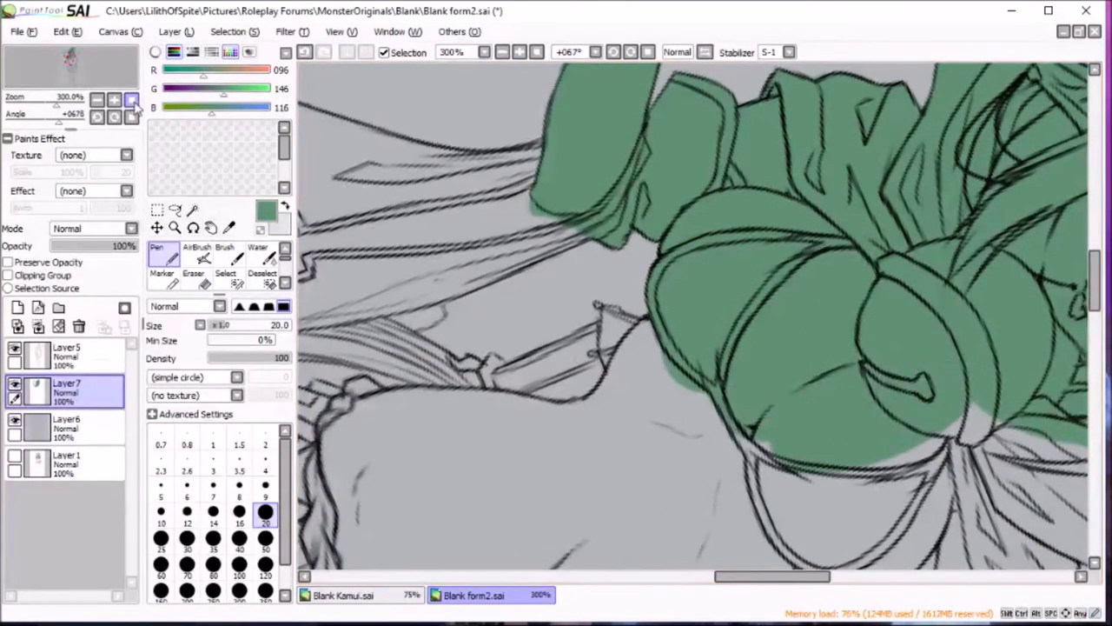
Reset the rotation, zoom in, and paint a green strip down the sleeve, undoing stray strokes.
click(131, 100)
click(92, 74)
click(265, 487)
drag(843, 228, 847, 352)
key(ctrl+z)
drag(836, 294, 845, 366)
scroll(918, 414, down, 5)
mouse_move(873, 195)
mouse_down()
mouse_move(847, 291)
mouse_move(904, 260)
mouse_up()
click(304, 52)
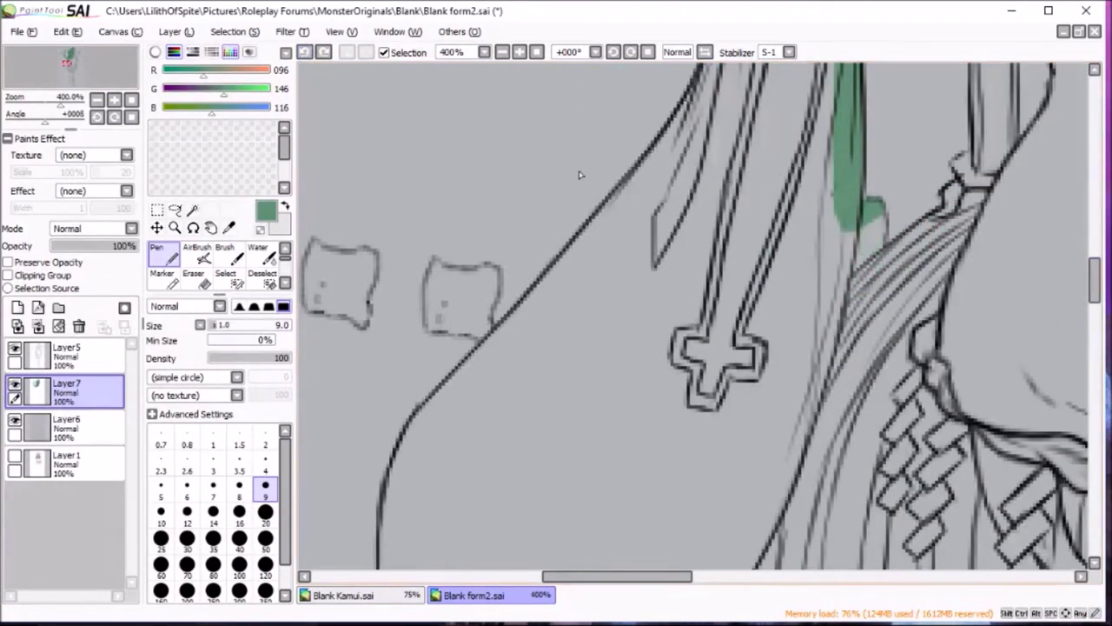
Switch between small and medium Pen sizes and lay a first green stroke on the drape.
scroll(330, 261, down, 5)
scroll(330, 261, up, 5)
click(265, 469)
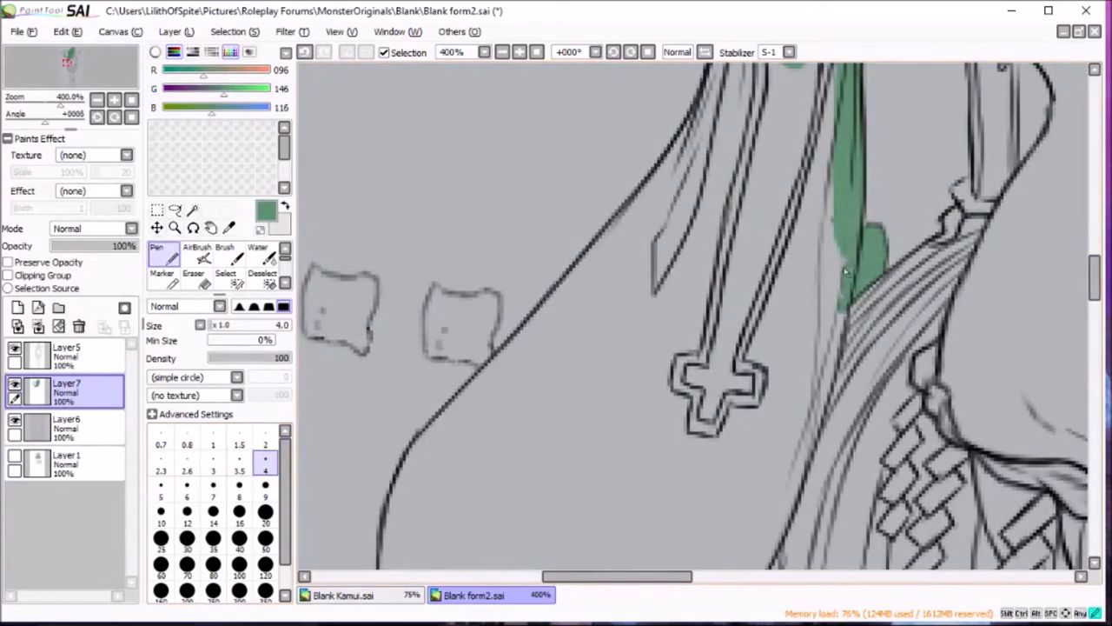
scroll(847, 306, down, 4)
click(265, 485)
drag(802, 271, 834, 176)
scroll(818, 234, up, 3)
click(265, 469)
click(264, 485)
Paint green along the drape's diagonal and left curve, erasing the overshooting stroke end.
mouse_move(513, 304)
mouse_down()
mouse_move(441, 384)
mouse_move(393, 488)
mouse_up()
scroll(393, 488, down, 6)
mouse_move(396, 245)
mouse_down()
mouse_move(384, 383)
mouse_move(422, 474)
mouse_up()
key(e)
drag(382, 417, 407, 462)
key(n)
mouse_move(556, 348)
mouse_down()
mouse_move(432, 164)
mouse_move(369, 300)
mouse_up()
Rotate the view and paint green diagonals, using size 4 along the striped shape's left edge.
click(113, 118)
mouse_move(847, 149)
mouse_down()
mouse_move(790, 249)
mouse_move(634, 426)
mouse_up()
drag(1093, 305, 1094, 318)
mouse_move(687, 277)
mouse_down()
mouse_move(565, 373)
mouse_move(482, 404)
mouse_up()
click(265, 466)
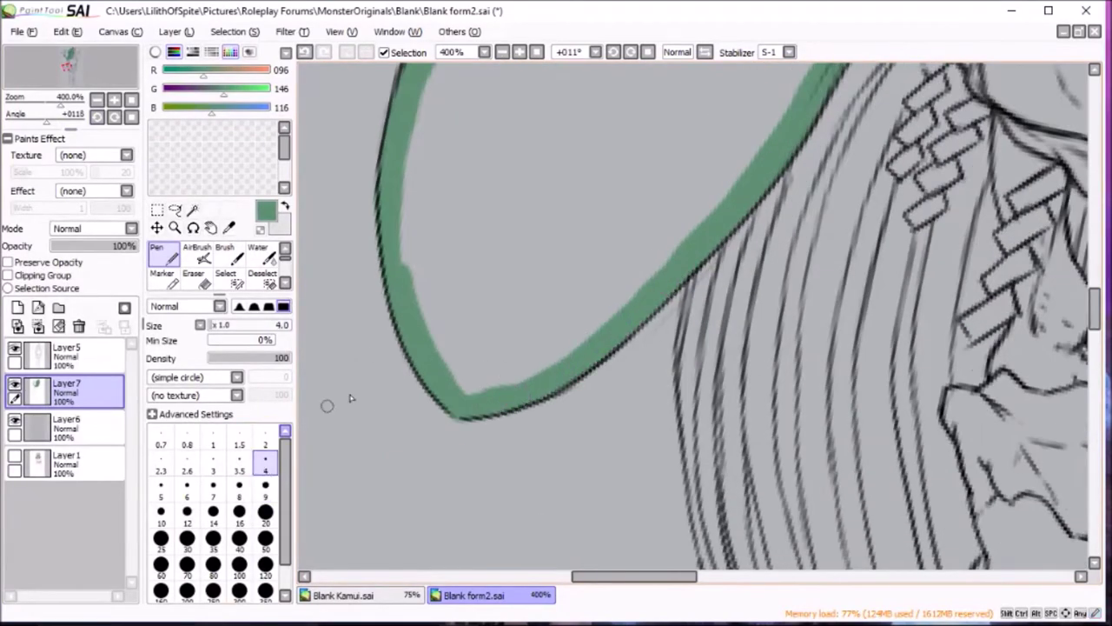
drag(695, 280, 683, 430)
drag(1094, 313, 1094, 330)
drag(685, 305, 689, 256)
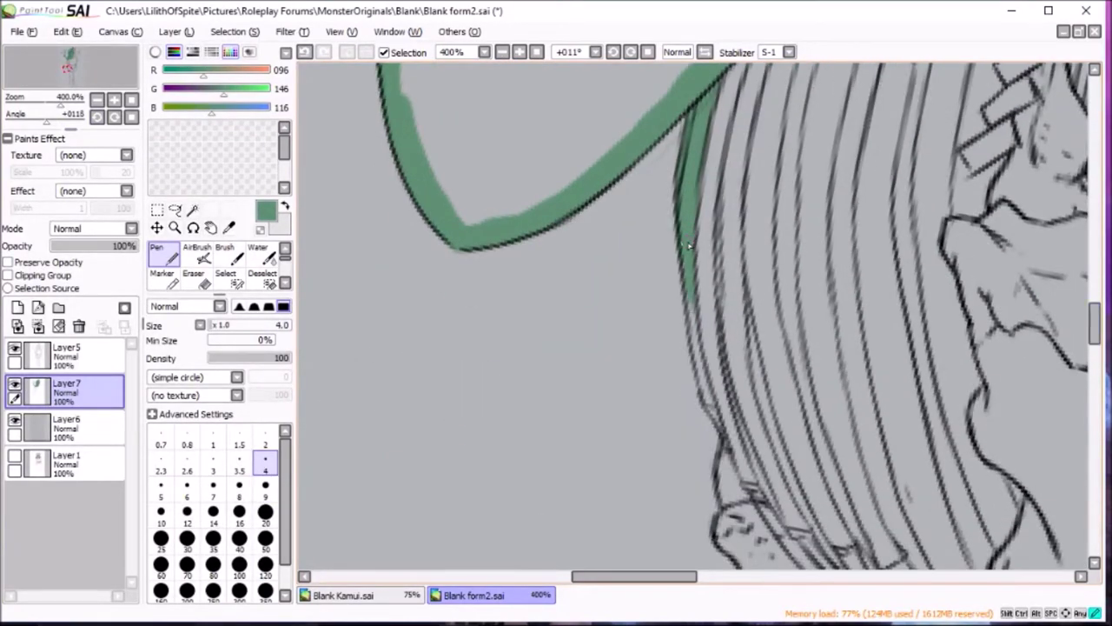
Return to brush size 9 and paint green down the sash's diagonal line.
scroll(705, 398, up, 3)
scroll(705, 398, up, 3)
scroll(705, 397, up, 3)
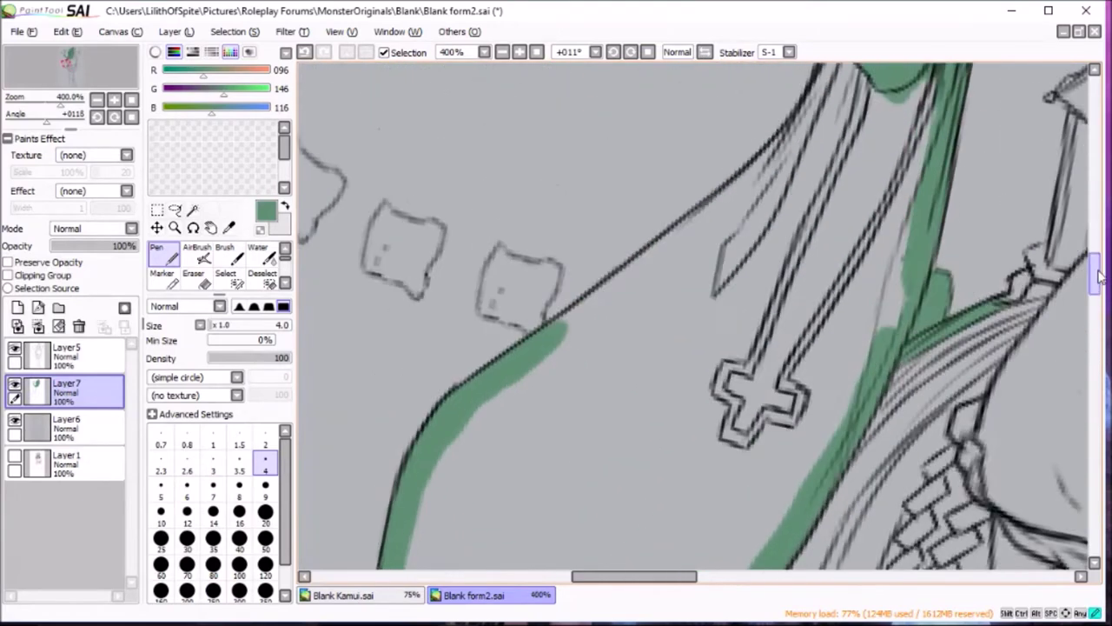
scroll(706, 397, up, 2)
click(265, 493)
mouse_move(830, 156)
mouse_down()
mouse_move(782, 226)
mouse_move(556, 434)
mouse_up()
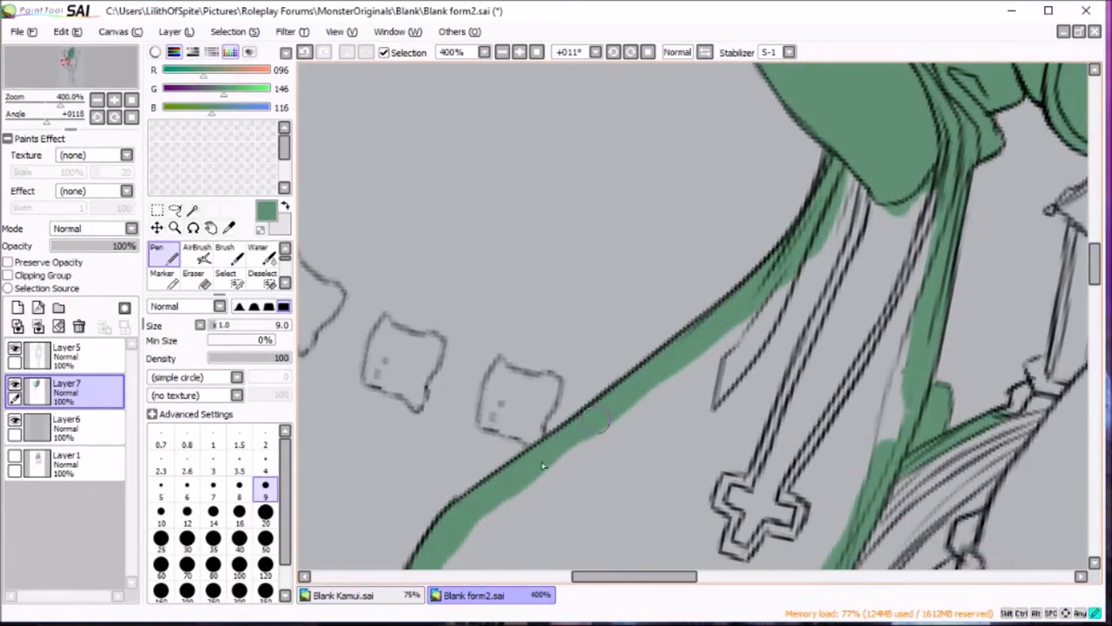
Fill the sash interior with green.
scroll(691, 326, down, 5)
key(bracketright)
key(bracketright)
key(bracketright)
mouse_move(747, 271)
mouse_down()
mouse_move(749, 382)
mouse_move(688, 478)
mouse_move(599, 491)
mouse_move(706, 380)
mouse_up()
drag(747, 331, 643, 474)
drag(643, 391, 618, 517)
Paint green along and down the sash edges up close.
scroll(695, 348, down, 5)
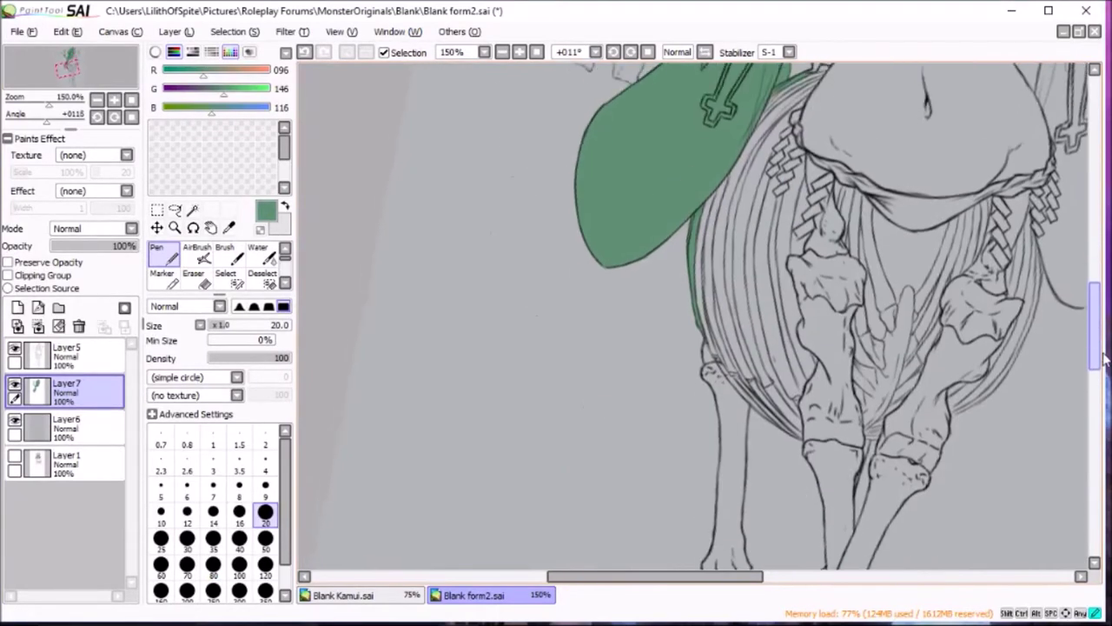
scroll(455, 324, up, 5)
key(bracketleft)
key(bracketleft)
key(bracketleft)
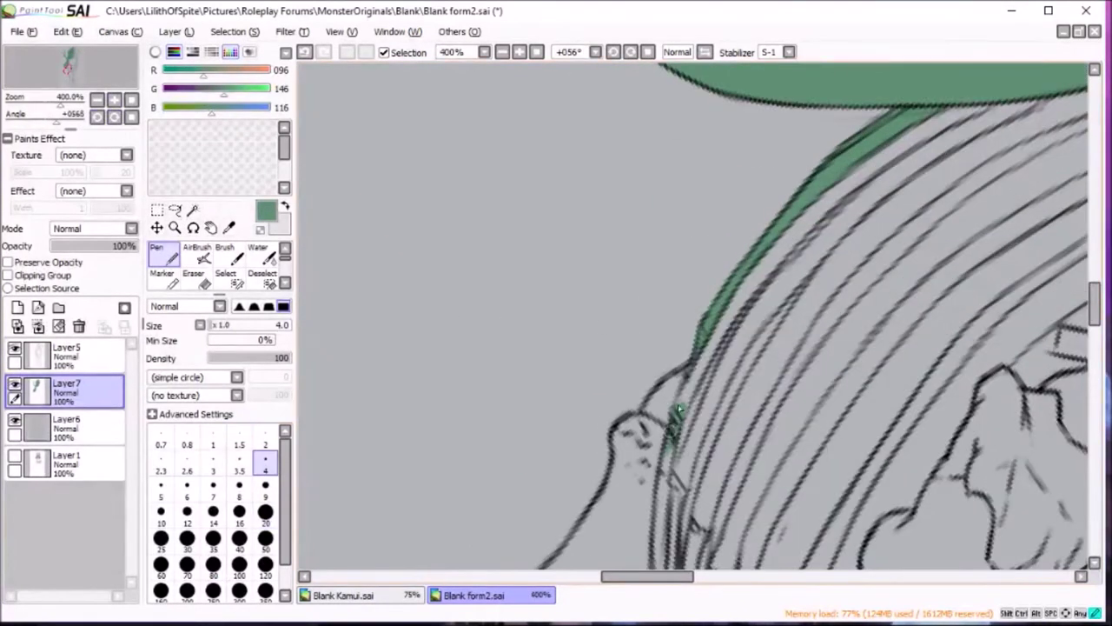
drag(707, 369, 812, 217)
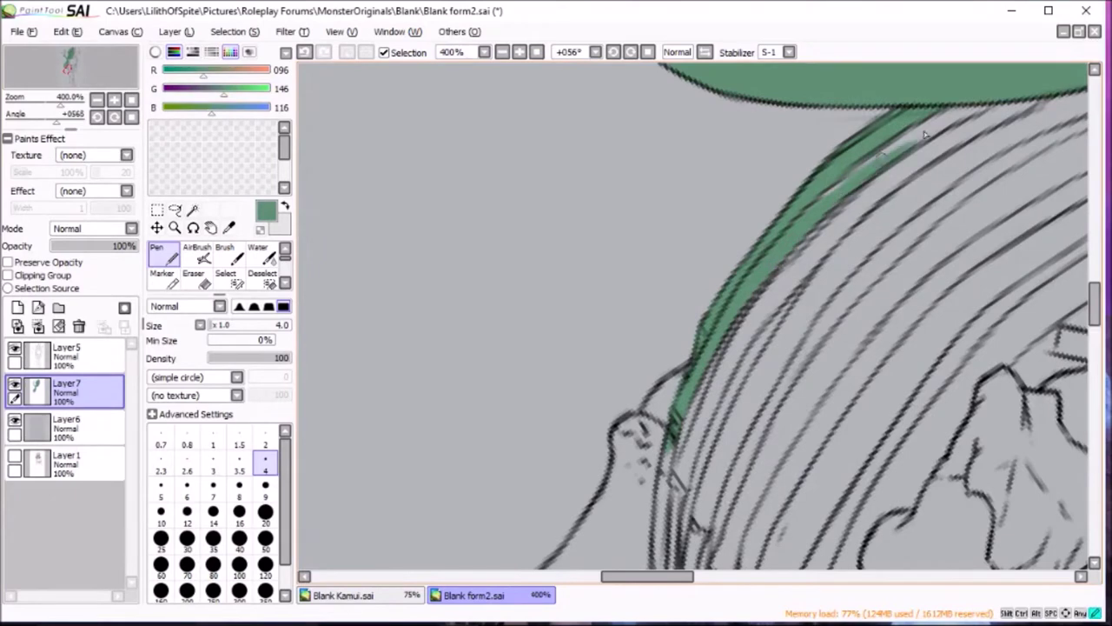
drag(925, 134, 1008, 103)
scroll(665, 252, down, 3)
drag(676, 144, 664, 252)
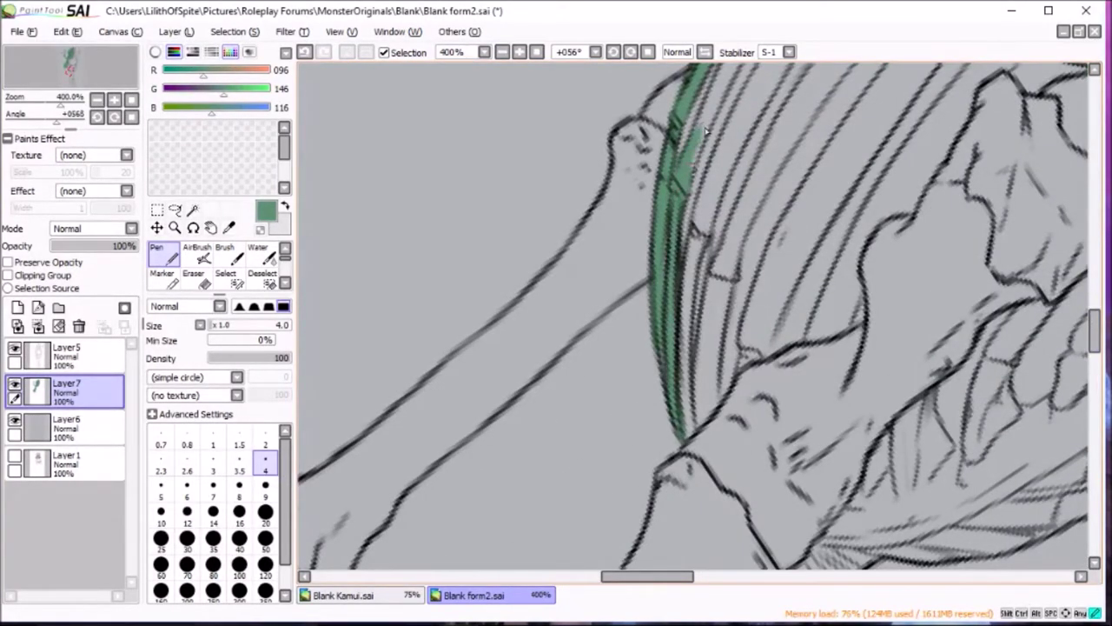
drag(705, 131, 698, 255)
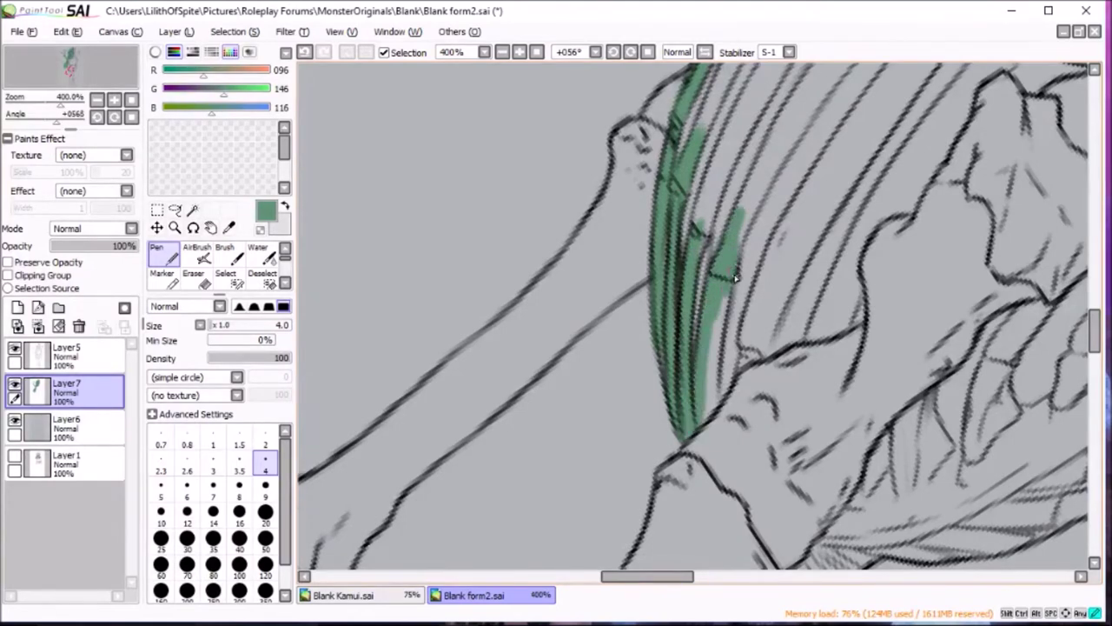
Widen the green stripe, fill the narrow stripe, and paint a wide size-9 band down the drape.
scroll(828, 220, up, 2)
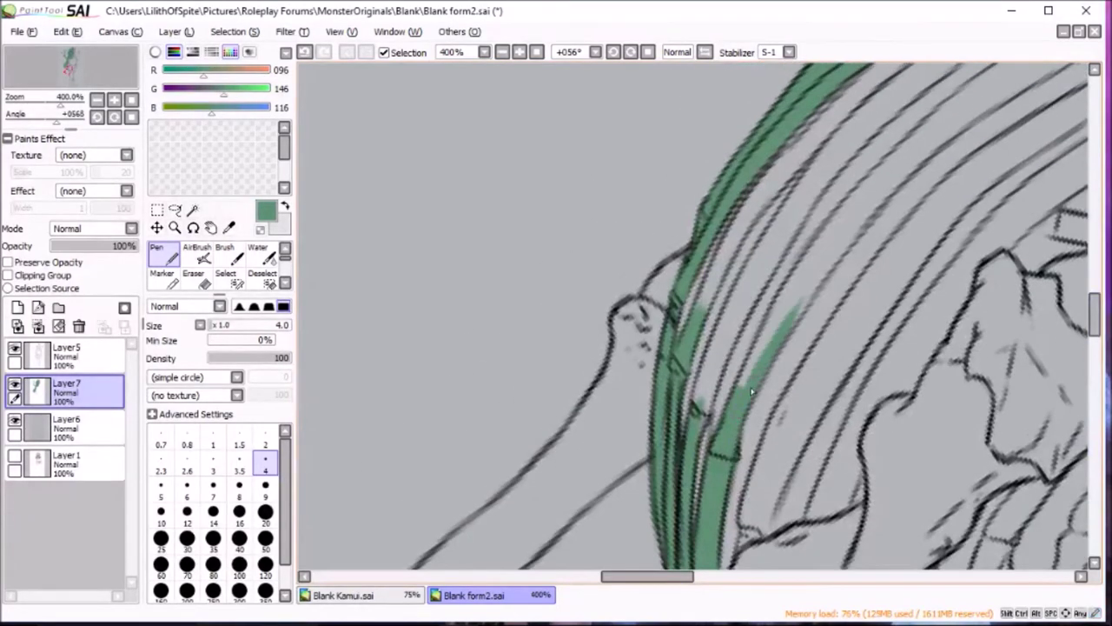
mouse_move(842, 235)
mouse_down()
mouse_move(906, 149)
mouse_move(905, 163)
mouse_up()
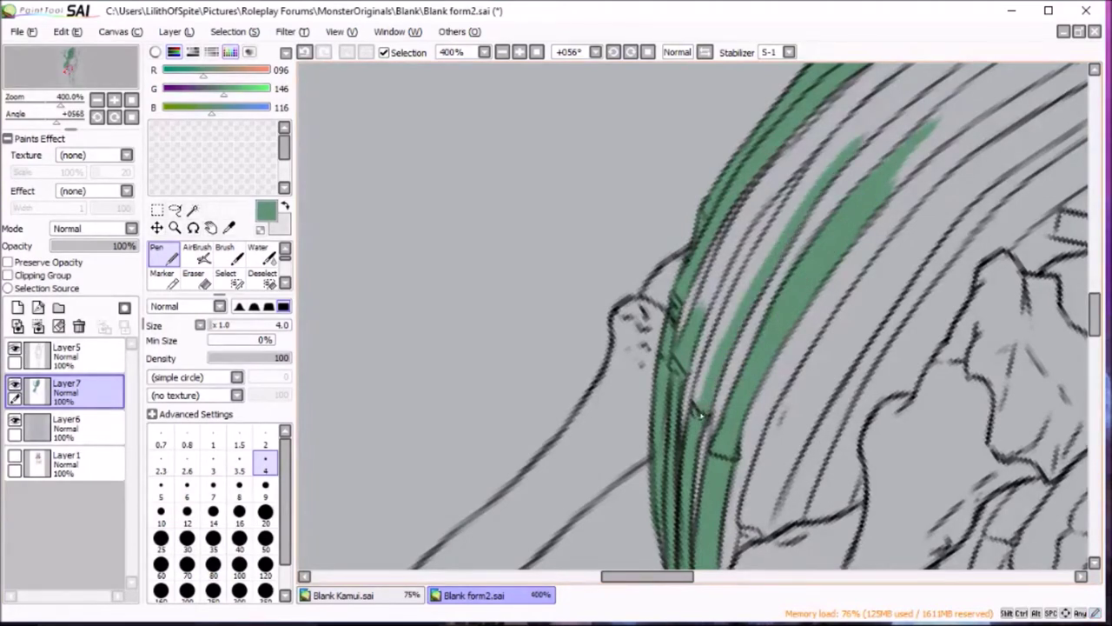
drag(712, 354, 789, 219)
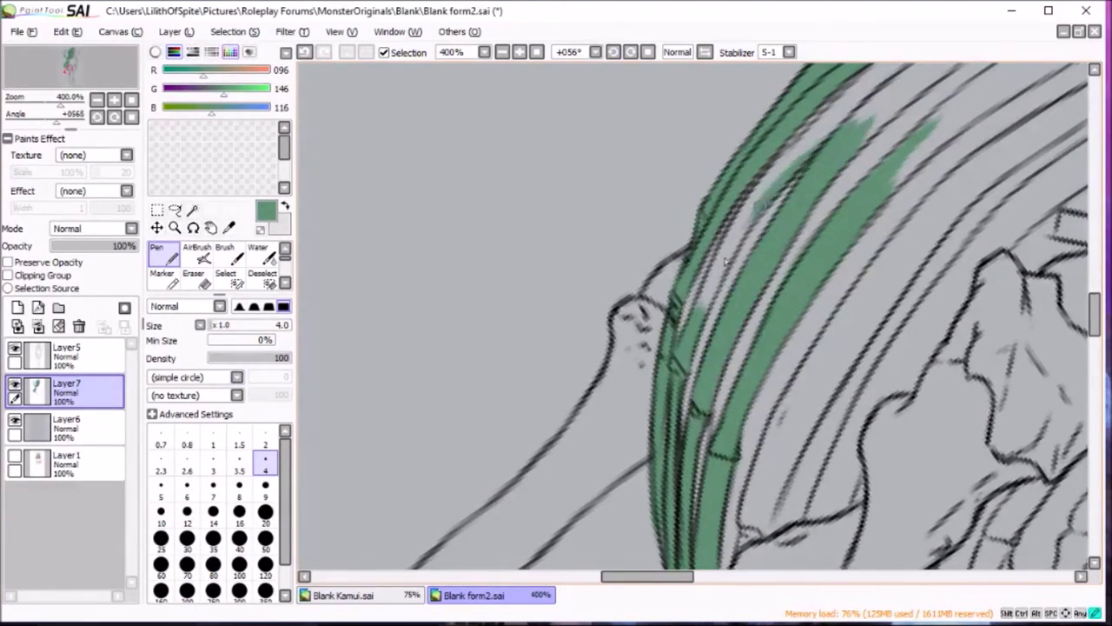
drag(797, 174, 703, 308)
mouse_move(904, 102)
mouse_down()
mouse_move(868, 348)
mouse_move(513, 374)
mouse_move(728, 240)
mouse_move(999, 193)
mouse_up()
click(265, 491)
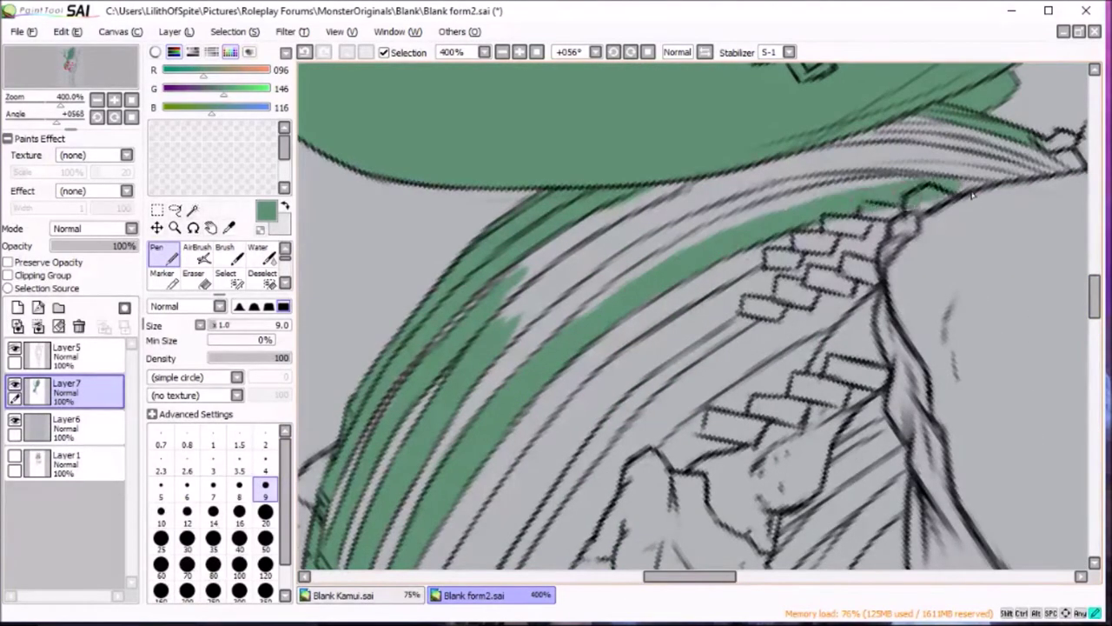
mouse_move(869, 179)
mouse_down()
mouse_move(626, 278)
mouse_move(485, 352)
mouse_move(695, 183)
mouse_up()
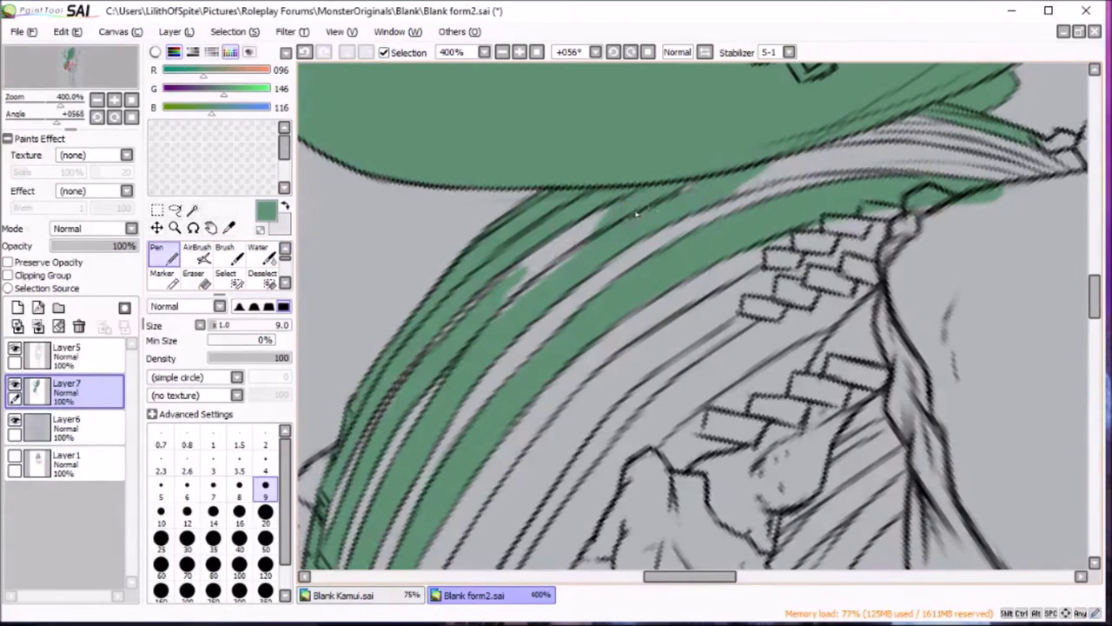
Reset the canvas rotation and zoom out to 75% to view the whole figure.
click(96, 116)
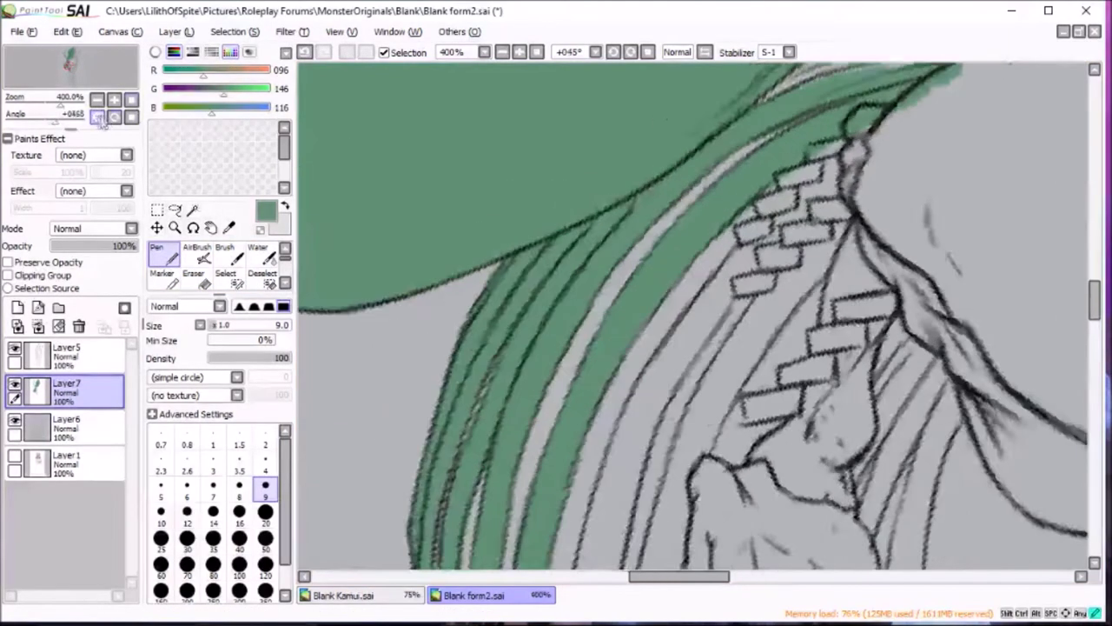
click(130, 116)
click(114, 100)
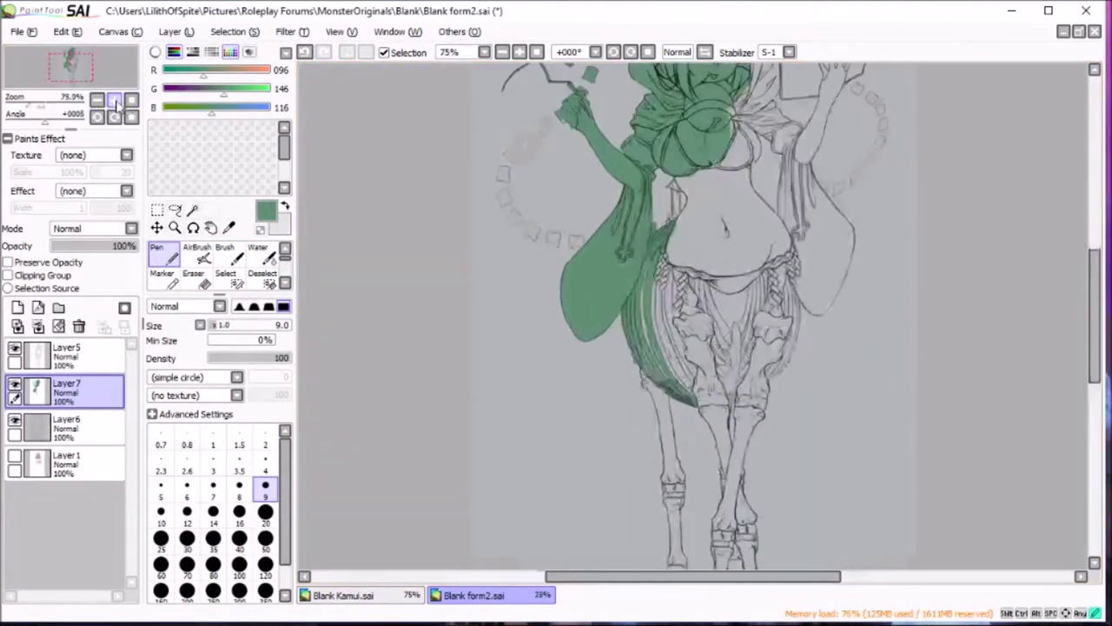
Zoom back to 400% and fill the cloth down the left leg green.
click(114, 100)
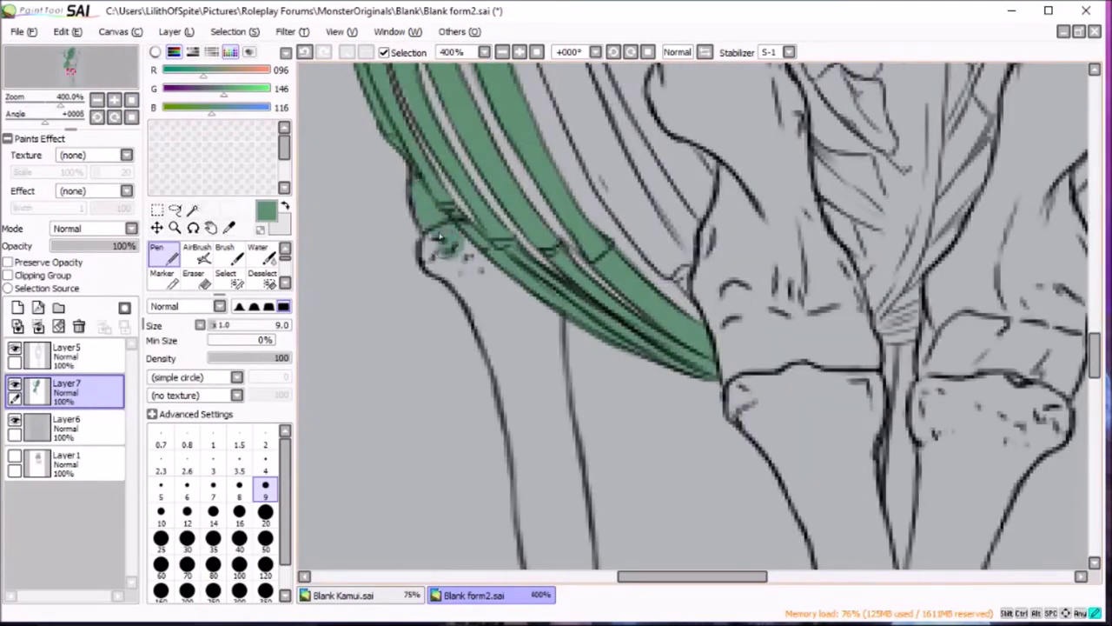
drag(440, 235, 486, 321)
mouse_move(465, 217)
mouse_down()
mouse_move(556, 343)
mouse_move(534, 434)
mouse_up()
drag(487, 317, 521, 434)
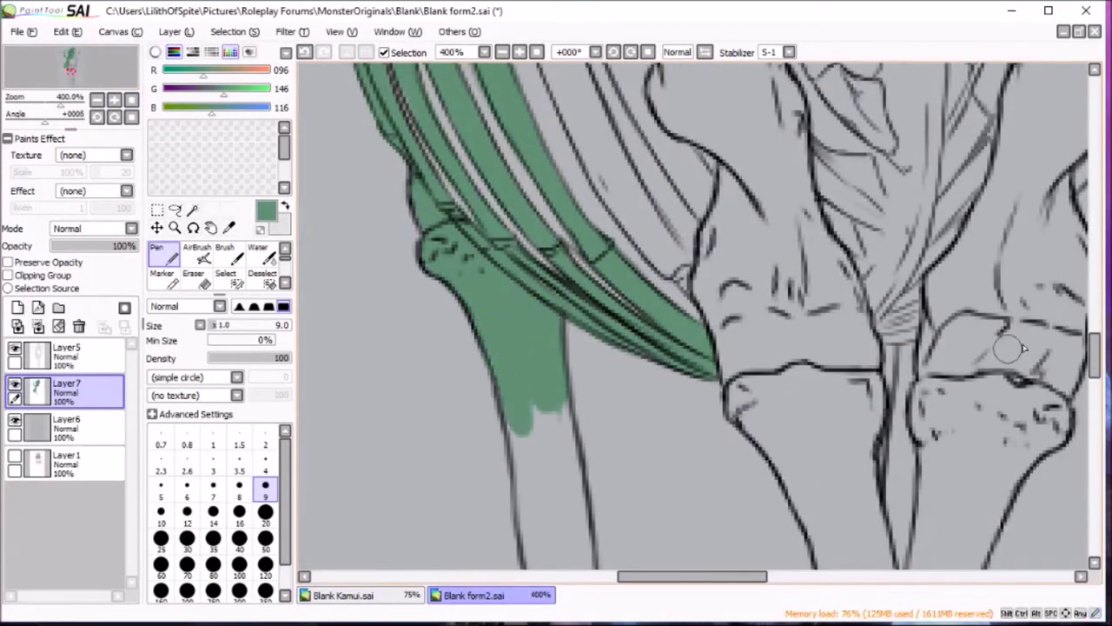
Paint green into the central band, the lower leg area and along the crossing line.
drag(1023, 348, 869, 191)
drag(664, 256, 621, 348)
drag(634, 304, 612, 386)
mouse_move(573, 451)
mouse_down()
mouse_move(613, 374)
mouse_move(735, 343)
mouse_up()
mouse_move(721, 265)
mouse_down()
mouse_move(687, 339)
mouse_move(782, 215)
mouse_up()
Fill the drape's curved bands, including the lower curved band, with green.
scroll(782, 217, up, 3)
mouse_move(1064, 178)
mouse_down()
mouse_move(856, 321)
mouse_move(821, 365)
mouse_up()
drag(1073, 156, 987, 216)
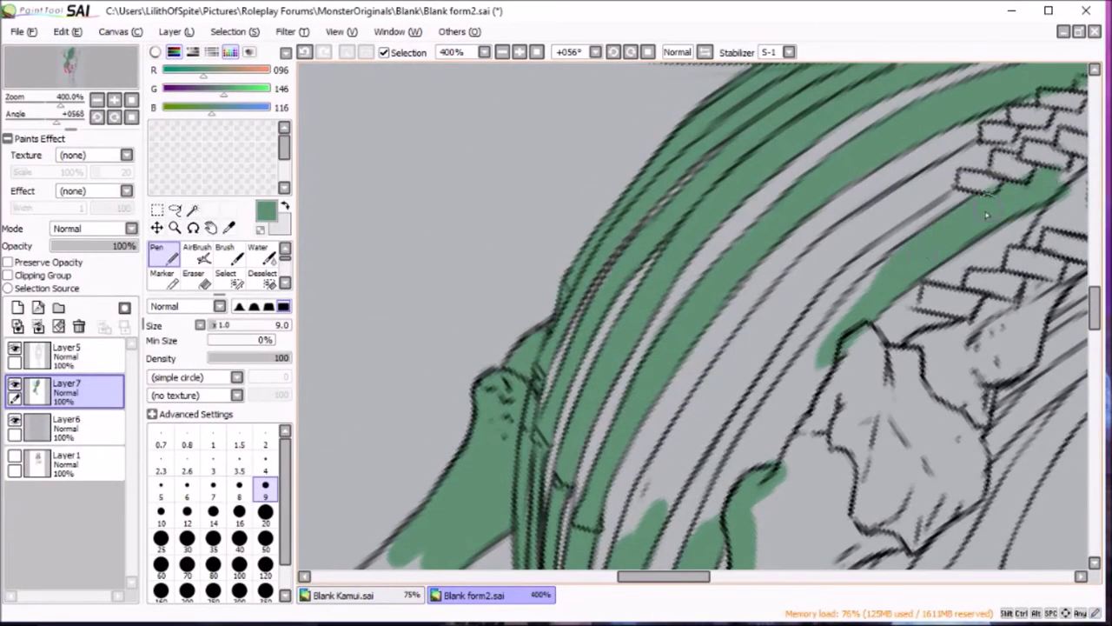
drag(877, 261, 782, 417)
drag(825, 365, 752, 469)
scroll(782, 391, down, 2)
drag(747, 248, 671, 271)
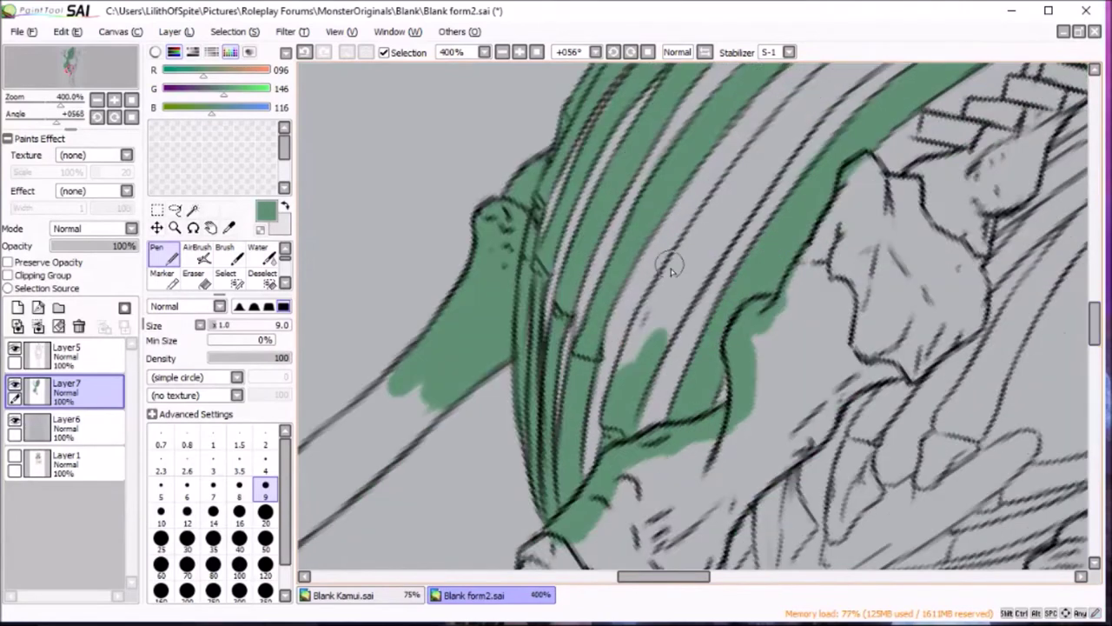
drag(643, 347, 760, 178)
drag(617, 374, 786, 128)
scroll(782, 261, up, 3)
mouse_move(821, 348)
mouse_down()
mouse_move(799, 378)
mouse_move(895, 299)
mouse_move(1042, 226)
mouse_up()
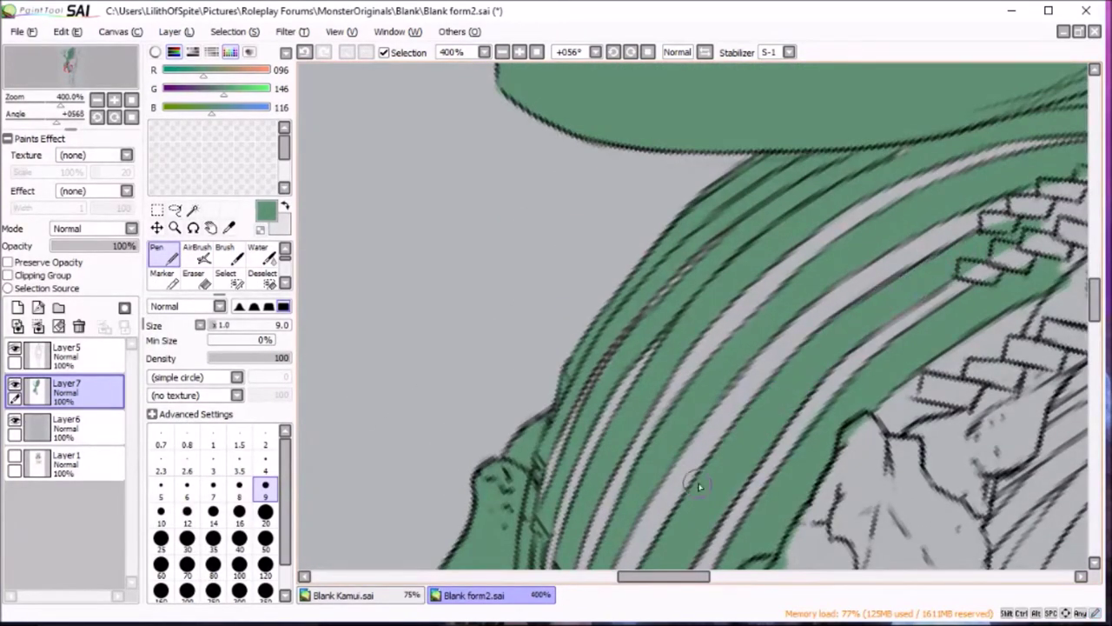
Fill the lattice band and lattice area with green.
scroll(677, 373, right, 4)
mouse_move(714, 250)
mouse_down()
mouse_move(767, 248)
mouse_move(717, 341)
mouse_up()
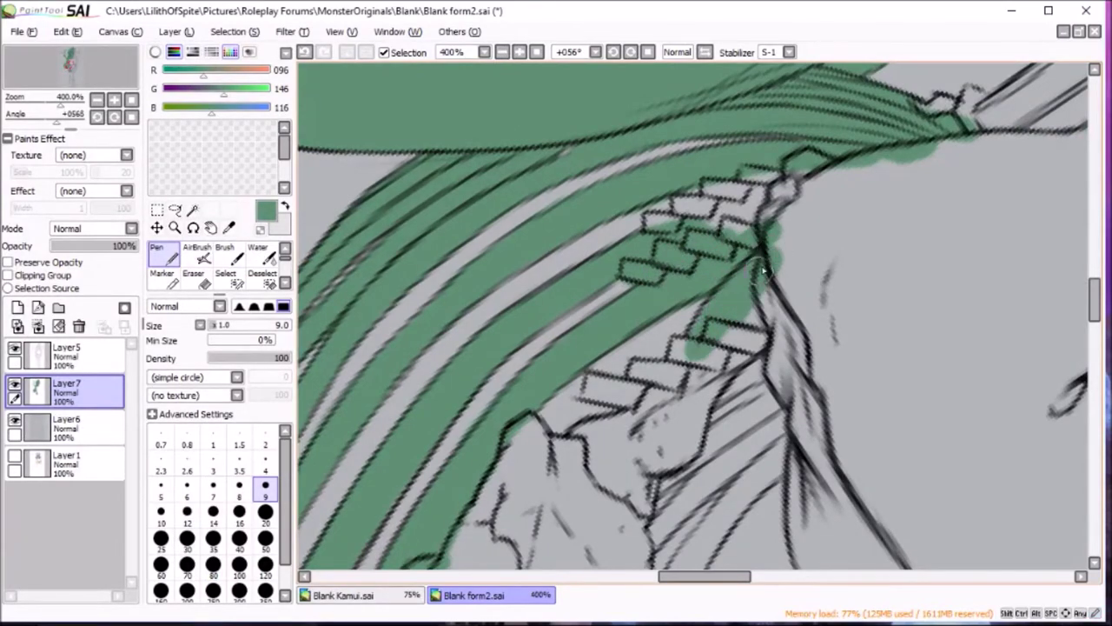
mouse_move(712, 179)
mouse_down()
mouse_move(718, 253)
mouse_move(603, 297)
mouse_move(671, 296)
mouse_move(634, 347)
mouse_move(574, 365)
mouse_move(539, 391)
mouse_up()
scroll(761, 276, down, 2)
scroll(637, 300, down, 4)
Paint the left shapes green, including the blob's white interior and the lower-left shape at size 9.
drag(638, 299, 495, 443)
scroll(522, 418, left, 4)
mouse_move(643, 252)
mouse_down()
mouse_move(660, 296)
mouse_move(748, 287)
mouse_move(695, 295)
mouse_up()
scroll(695, 296, down, 4)
click(265, 487)
mouse_move(609, 269)
mouse_down()
mouse_move(486, 443)
mouse_move(434, 330)
mouse_up()
mouse_move(426, 286)
mouse_down()
mouse_move(591, 234)
mouse_move(521, 382)
mouse_up()
scroll(608, 347, down, 4)
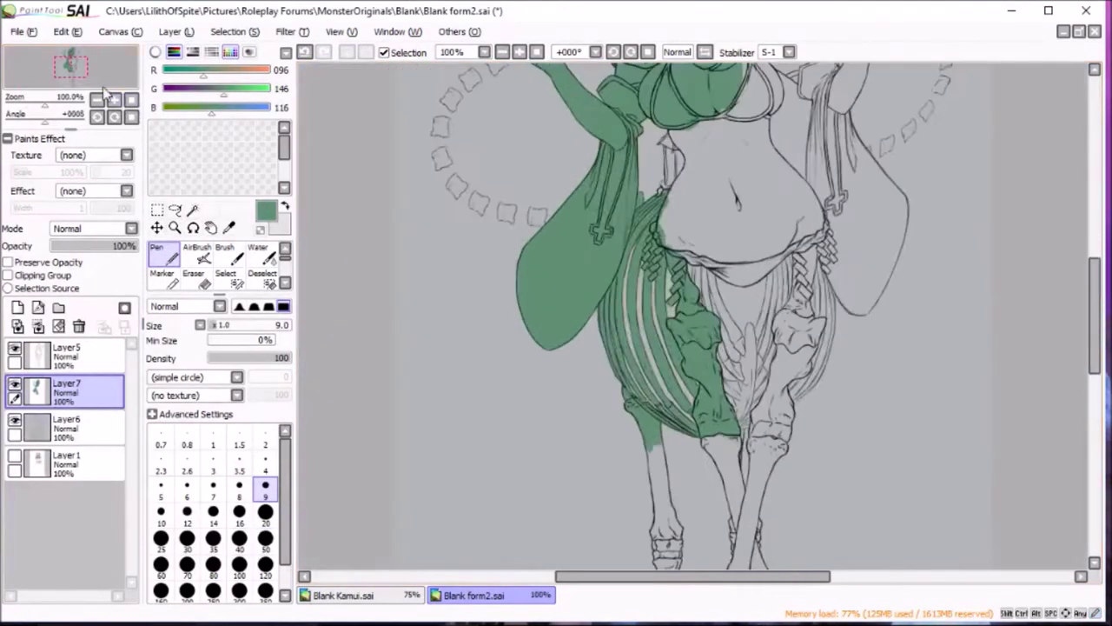
Fill the gap beside the long green strip with green.
scroll(608, 347, up, 4)
mouse_move(700, 287)
mouse_down()
mouse_move(665, 356)
mouse_move(713, 261)
mouse_up()
scroll(695, 278, down, 3)
mouse_move(686, 204)
mouse_down()
mouse_move(608, 322)
mouse_move(566, 494)
mouse_up()
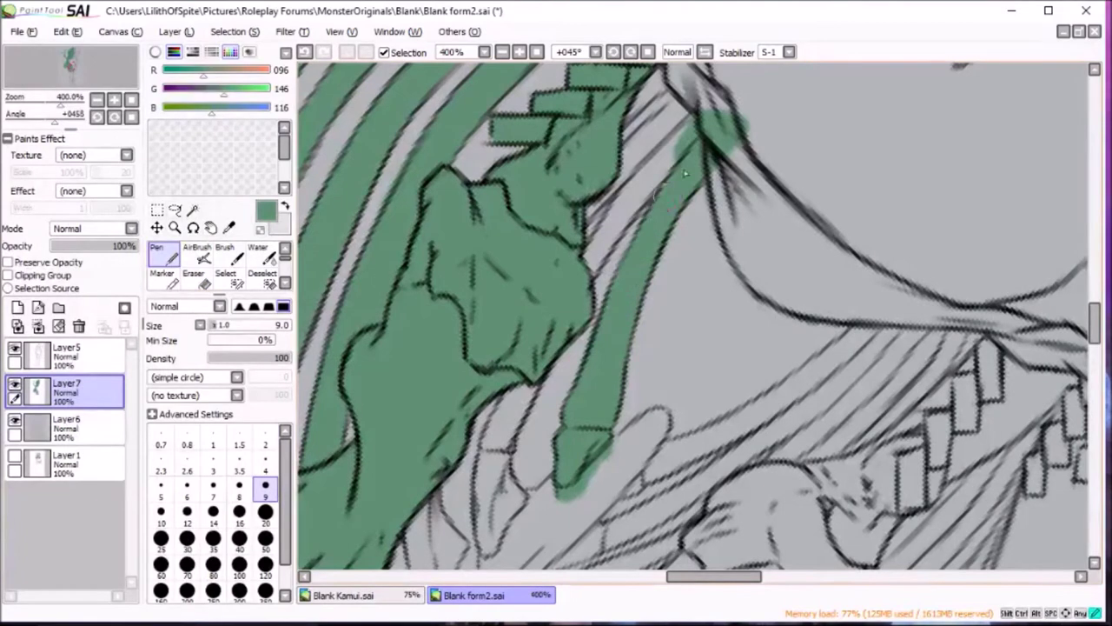
drag(684, 174, 616, 230)
drag(647, 174, 590, 273)
drag(712, 95, 609, 205)
drag(626, 157, 729, 67)
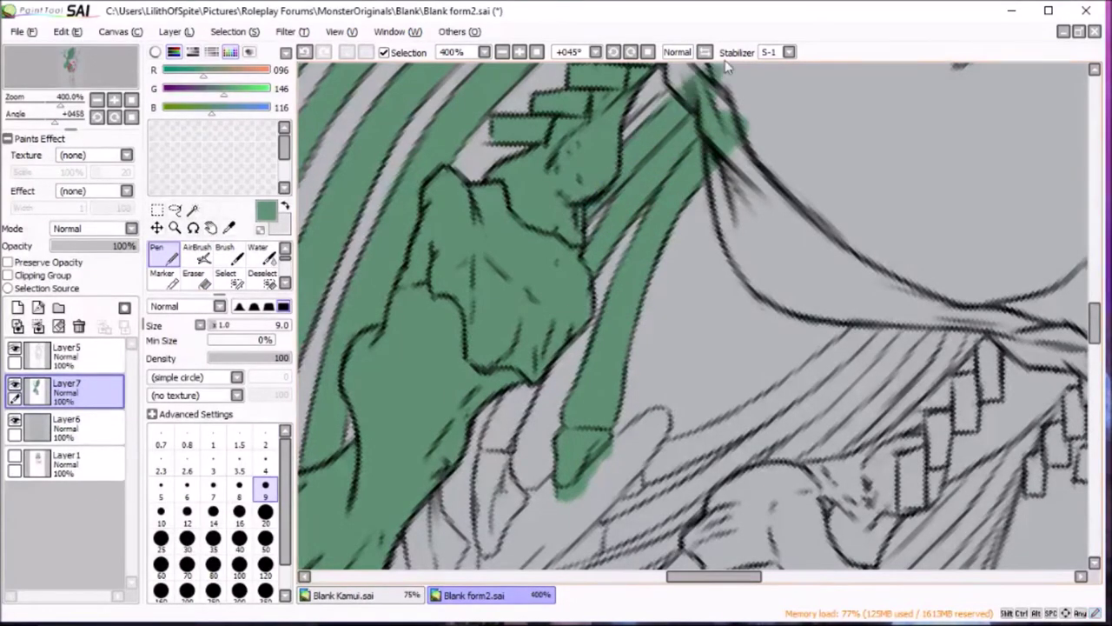
Paint green along the upper curved band, extending it toward the top right.
scroll(728, 260, up, 4)
drag(660, 265, 695, 313)
mouse_move(669, 196)
mouse_down()
mouse_move(739, 421)
mouse_move(781, 517)
mouse_up()
mouse_move(883, 397)
mouse_down()
mouse_move(765, 174)
mouse_move(712, 228)
mouse_up()
drag(816, 122, 621, 217)
drag(752, 139, 547, 165)
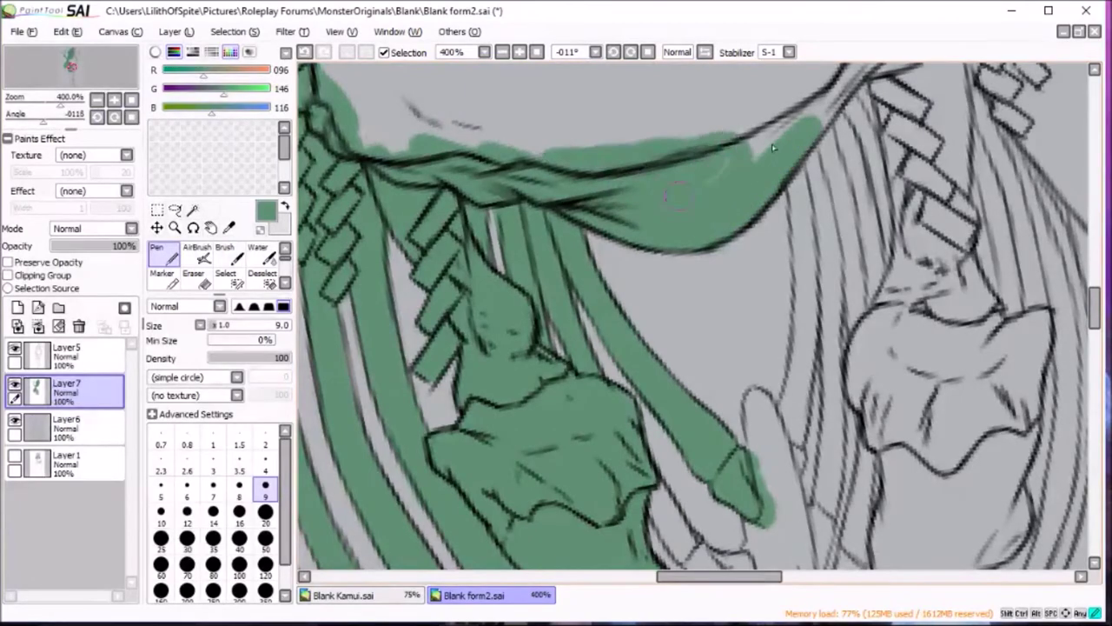
scroll(773, 147, up, 4)
drag(869, 213, 795, 291)
scroll(596, 365, up, 8)
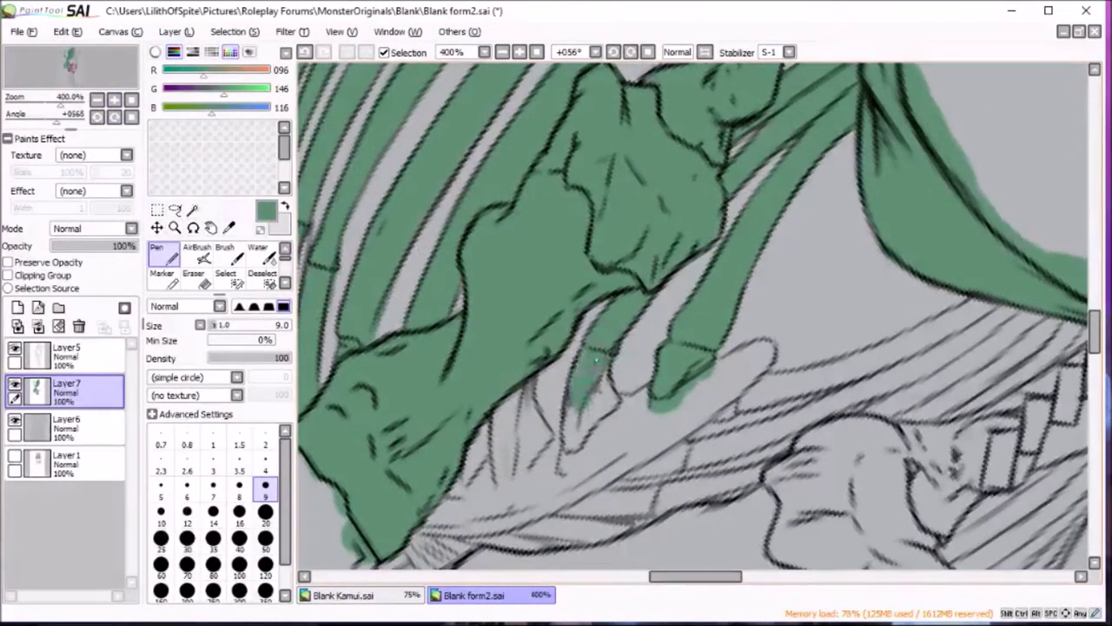
Fill the bony fingers and the strip below them green.
drag(596, 365, 577, 452)
scroll(1072, 347, down, 2)
mouse_move(613, 321)
mouse_down()
mouse_move(426, 426)
mouse_move(539, 417)
mouse_up()
drag(765, 252, 557, 390)
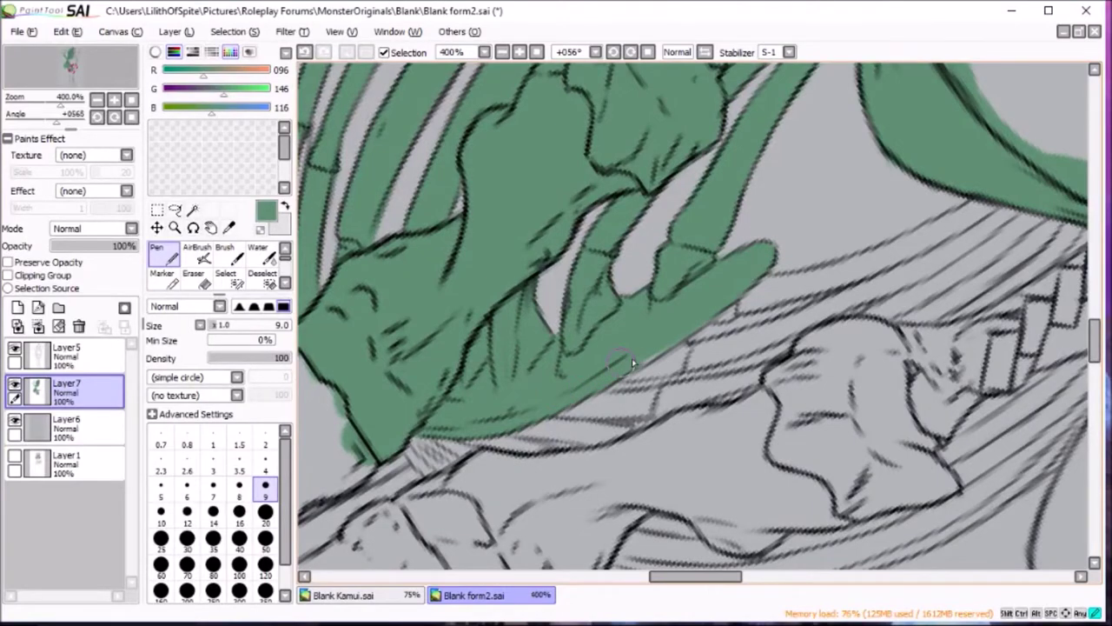
scroll(80, 72, down, 5)
scroll(80, 72, up, 3)
scroll(80, 72, down, 3)
scroll(98, 81, up, 3)
scroll(98, 82, up, 2)
At brush size 7, paint green along each rib and the lower rib edges.
click(213, 491)
drag(726, 248, 625, 382)
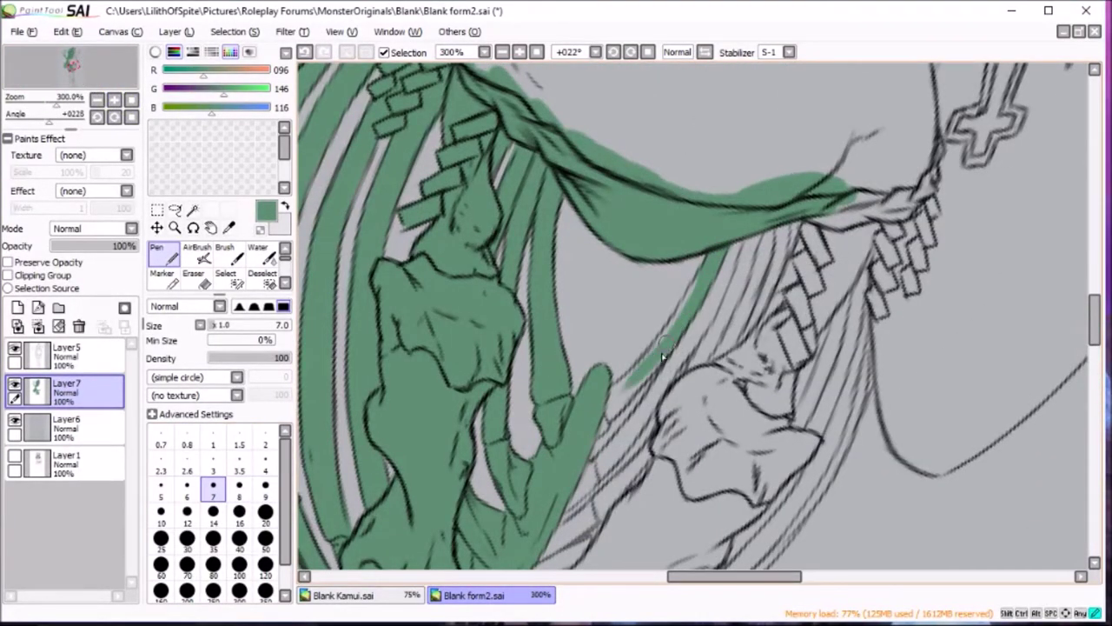
drag(743, 241, 661, 382)
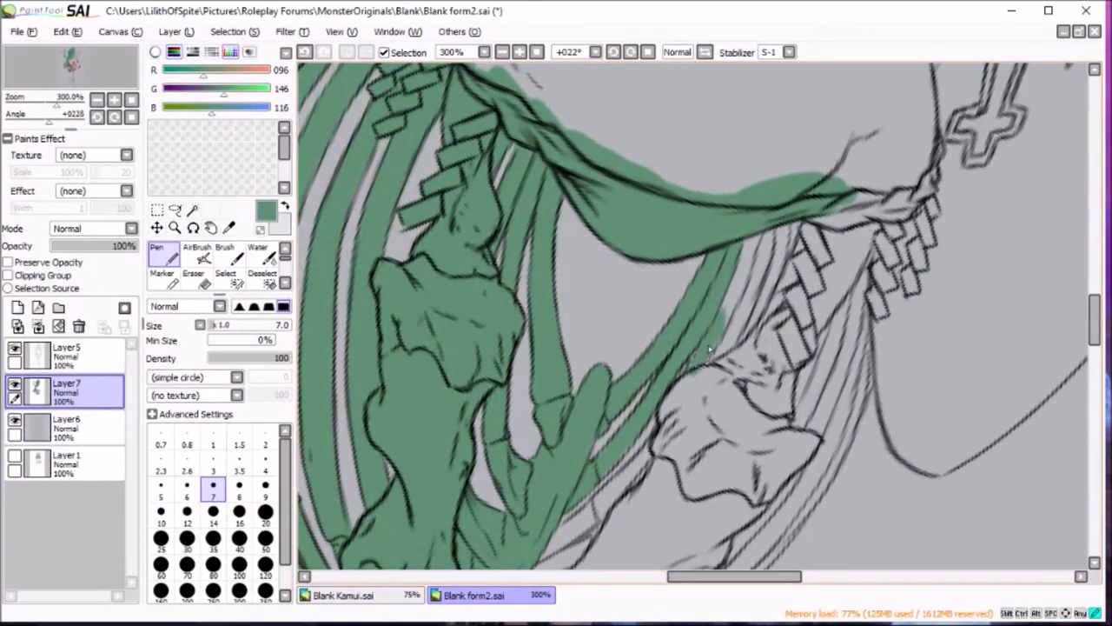
drag(764, 235, 716, 361)
scroll(687, 365, down, 3)
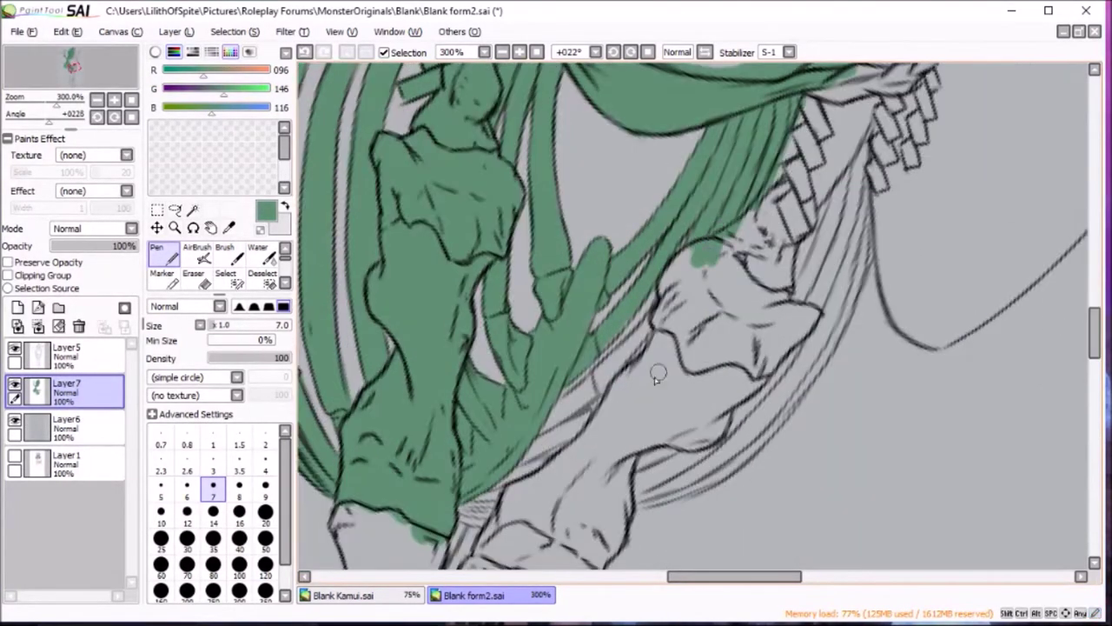
drag(652, 319, 617, 360)
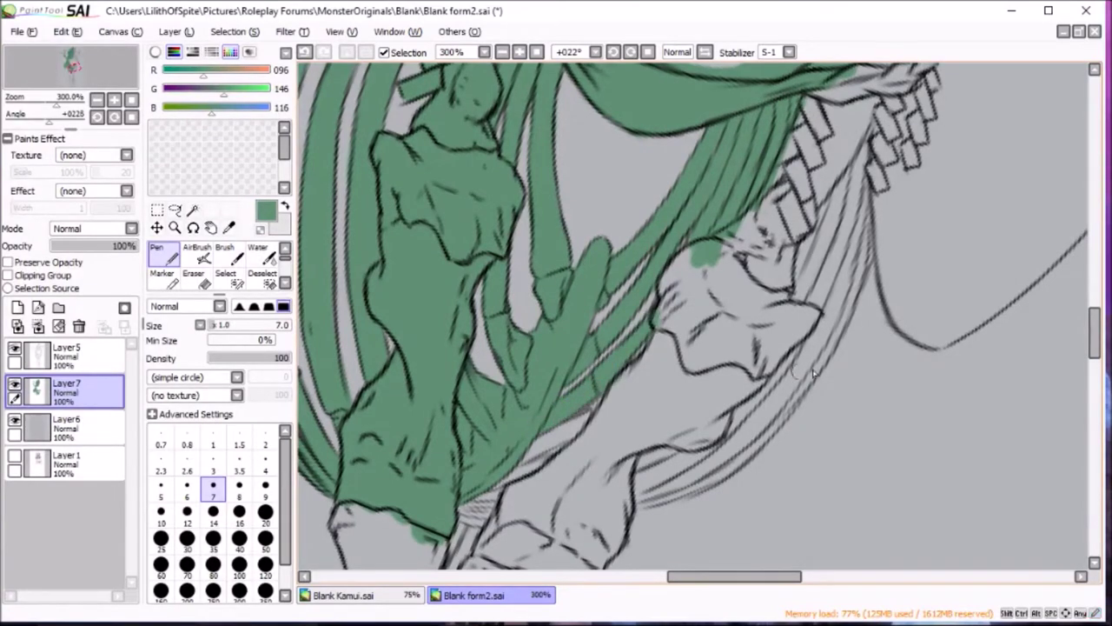
scroll(814, 373, down, 3)
drag(576, 333, 519, 391)
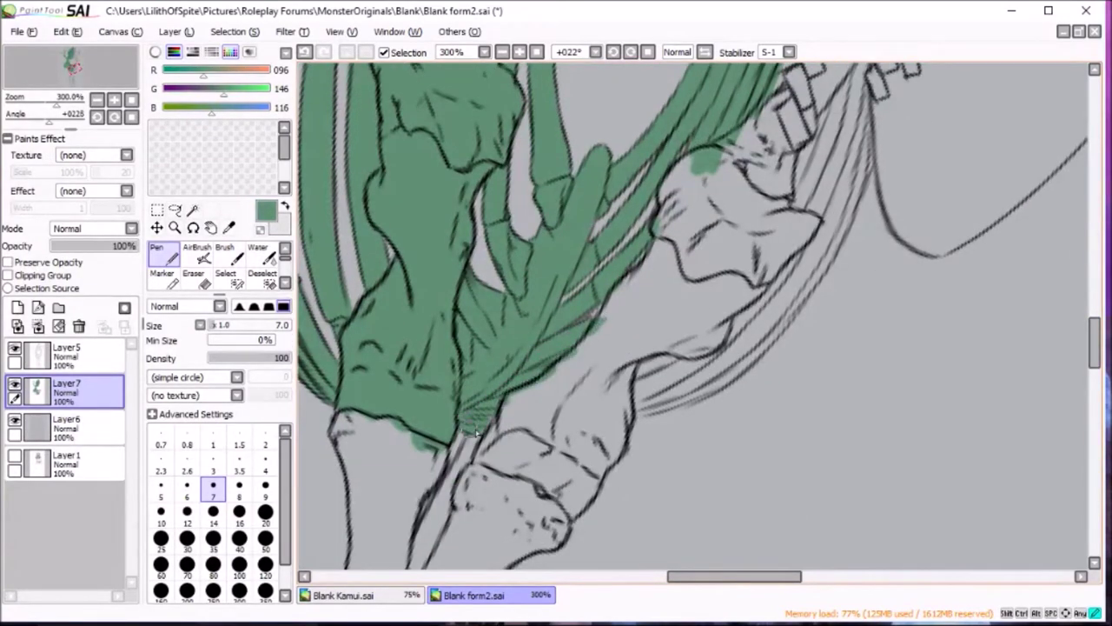
scroll(1056, 264, up, 4)
Fill the remaining ribs, hand and lower fingers green with the size 20 brush.
click(265, 510)
mouse_move(609, 447)
mouse_down()
mouse_move(664, 404)
mouse_move(793, 226)
mouse_move(775, 295)
mouse_up()
scroll(775, 295, up, 3)
drag(860, 225, 798, 207)
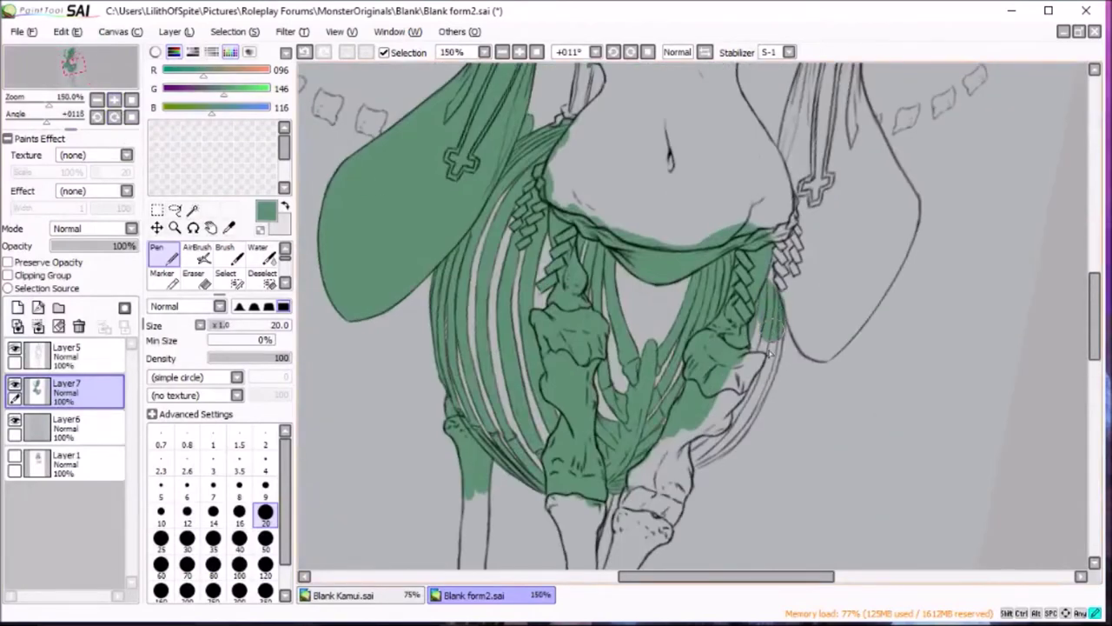
drag(730, 436, 711, 423)
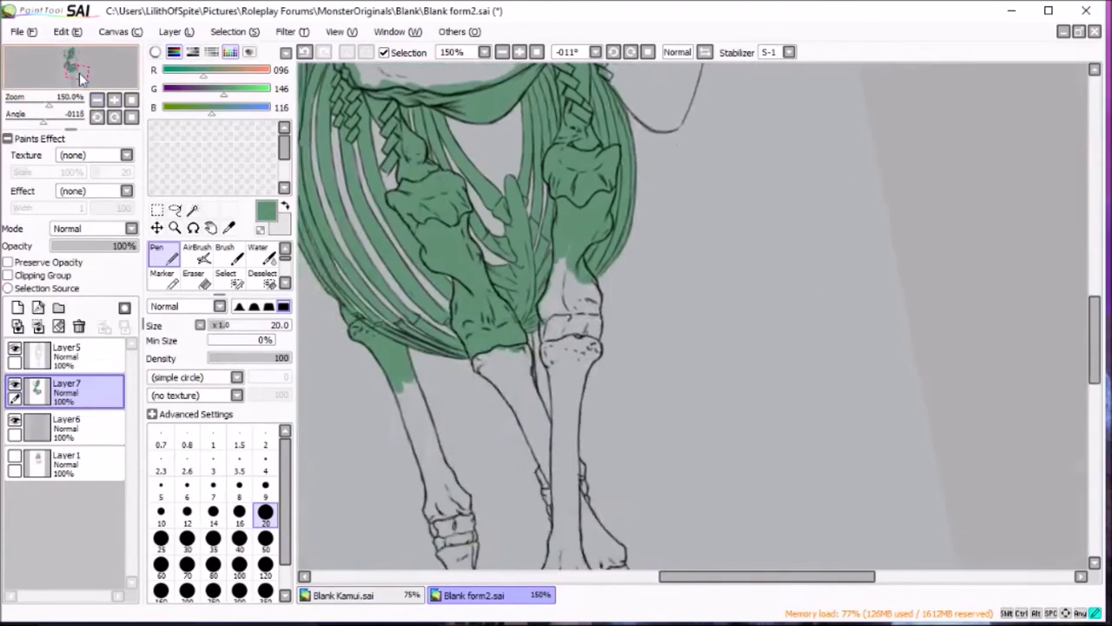
Start painting the first bony leg flat green with a size 9 Pen.
drag(564, 451, 619, 410)
key(bracketleft)
key(bracketleft)
key(bracketleft)
scroll(619, 410, down, 2)
scroll(619, 410, down, 2)
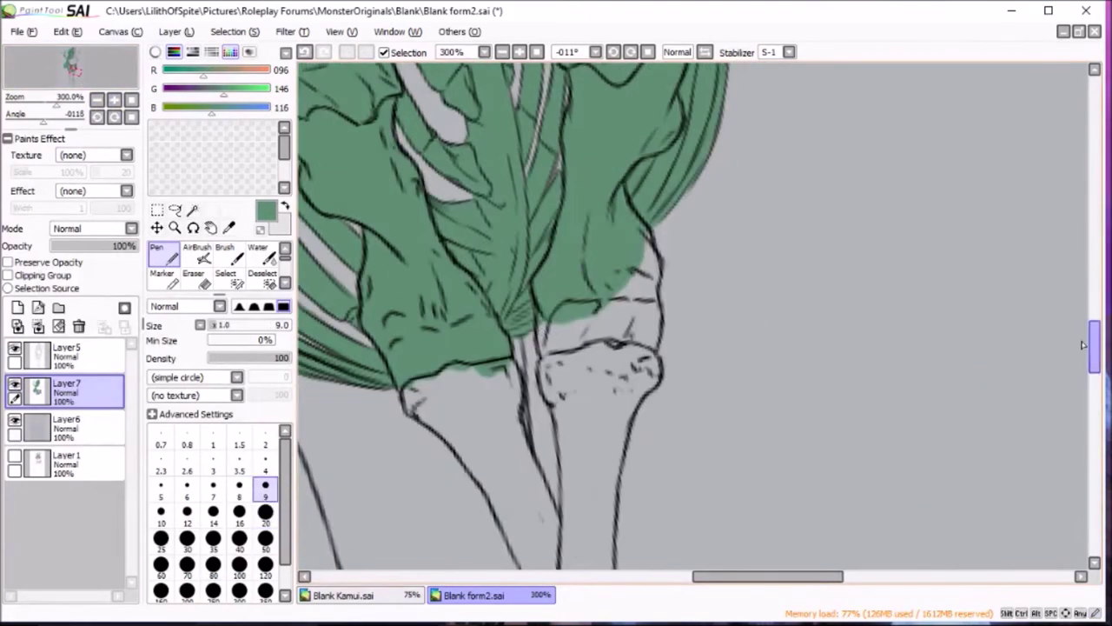
drag(530, 321, 565, 513)
drag(565, 382, 641, 267)
Cover the knuckles and lower hand green, using Pen sizes 20 and 9.
mouse_move(656, 314)
mouse_down()
mouse_move(622, 417)
mouse_move(600, 443)
mouse_up()
key(bracketright)
key(bracketright)
key(bracketright)
drag(608, 382, 573, 460)
mouse_move(517, 356)
mouse_down()
mouse_move(429, 377)
mouse_move(543, 530)
mouse_up()
scroll(556, 522, down, 2)
key(bracketleft)
key(bracketleft)
key(bracketleft)
mouse_move(570, 395)
mouse_down()
mouse_move(585, 307)
mouse_move(617, 465)
mouse_up()
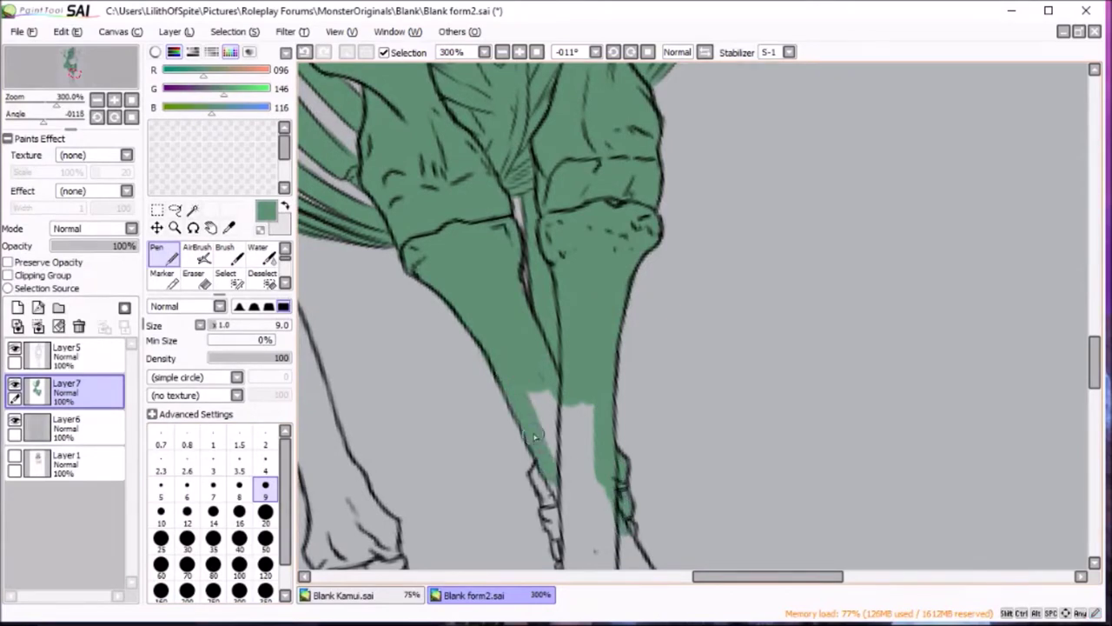
Fill the grey gap inside the leg and the lower hand between its outlines.
drag(1093, 380, 1093, 398)
mouse_move(539, 165)
mouse_down()
mouse_move(588, 251)
mouse_move(560, 359)
mouse_up()
drag(548, 451, 590, 425)
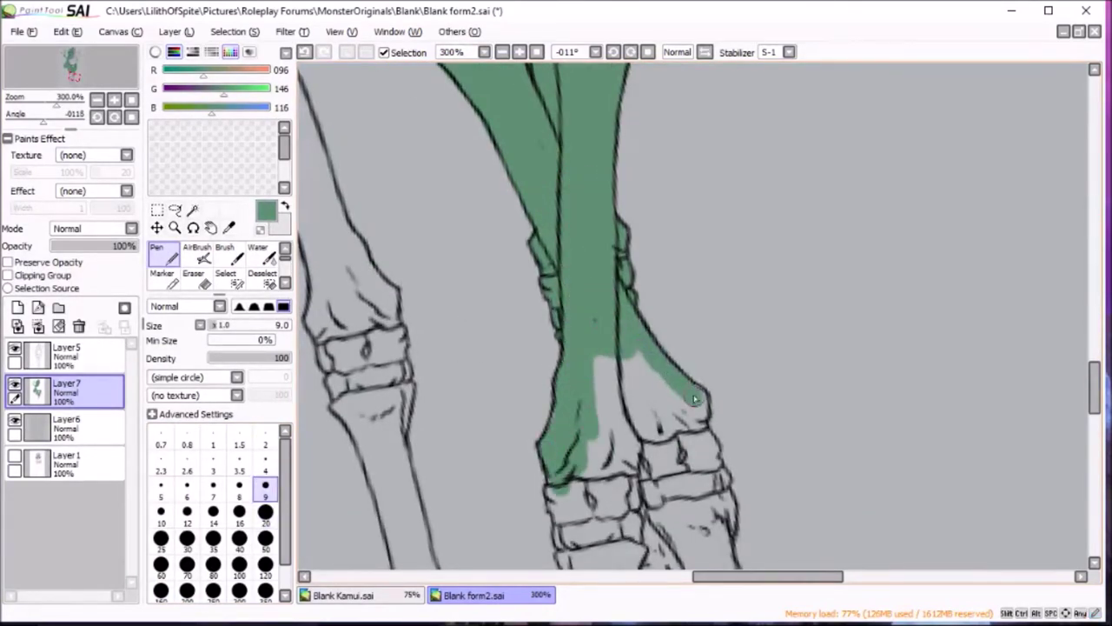
scroll(1067, 394, down, 3)
mouse_move(673, 352)
mouse_down()
mouse_move(739, 487)
mouse_move(722, 334)
mouse_up()
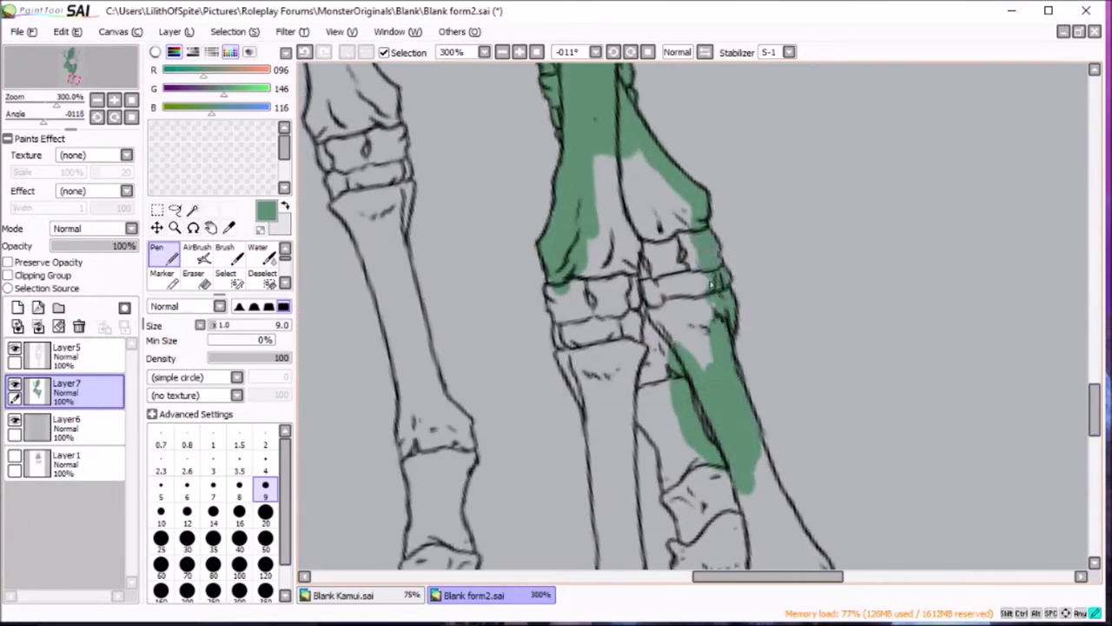
Paint green strokes down the lower leg with Pen sizes 20, 9 and 4.
mouse_move(645, 423)
mouse_down()
mouse_move(674, 500)
mouse_move(704, 443)
mouse_move(634, 313)
mouse_move(624, 149)
mouse_move(609, 287)
mouse_up()
click(265, 511)
click(265, 484)
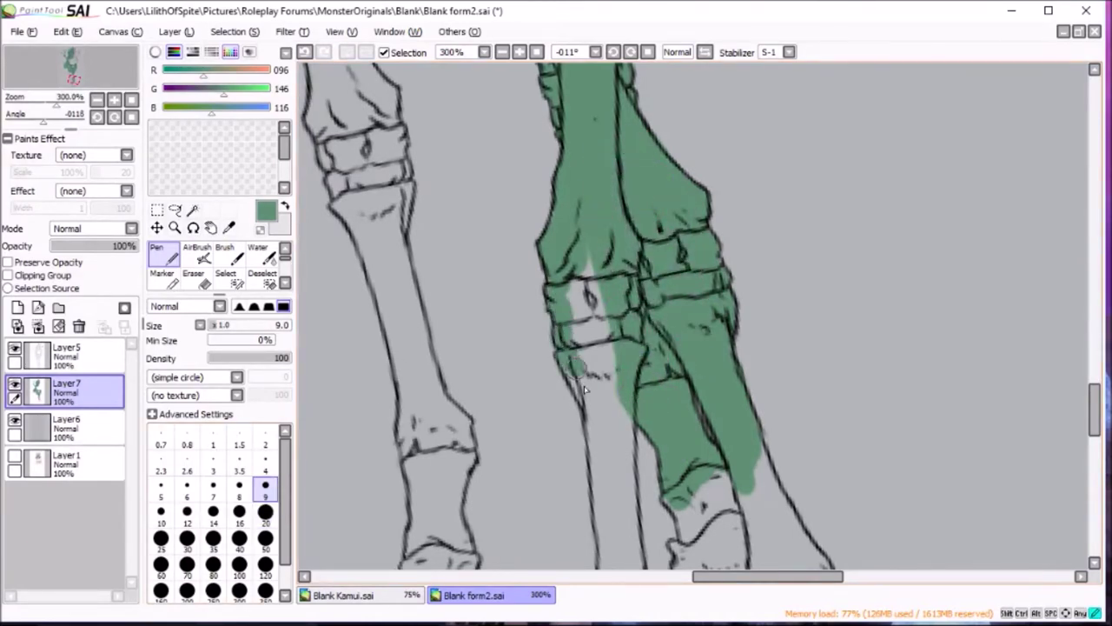
drag(585, 391, 569, 365)
drag(608, 417, 564, 260)
click(265, 469)
mouse_move(1095, 406)
mouse_down()
mouse_move(1097, 441)
mouse_move(1097, 424)
mouse_up()
click(265, 485)
mouse_move(678, 282)
mouse_down()
mouse_move(671, 332)
mouse_move(738, 287)
mouse_move(695, 347)
mouse_up()
Fill the right leg's lower hoof section and its white gaps green.
mouse_move(622, 208)
mouse_down()
mouse_move(661, 445)
mouse_move(614, 322)
mouse_move(594, 423)
mouse_up()
drag(619, 460, 615, 221)
drag(643, 382, 648, 486)
scroll(643, 434, down, 3)
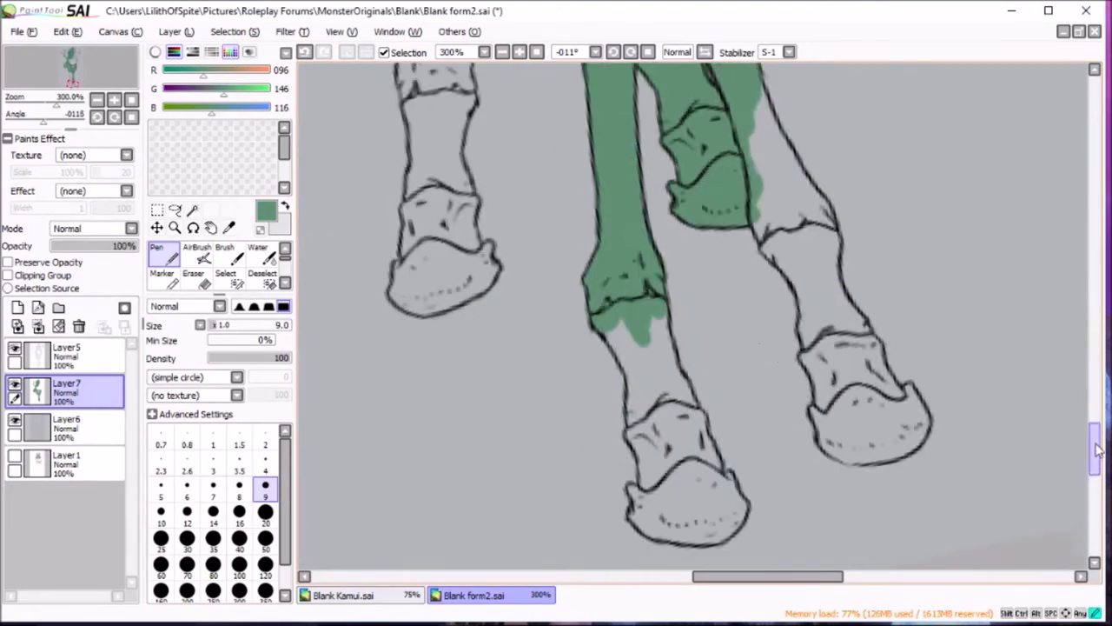
mouse_move(599, 295)
mouse_down()
mouse_move(634, 338)
mouse_move(640, 415)
mouse_up()
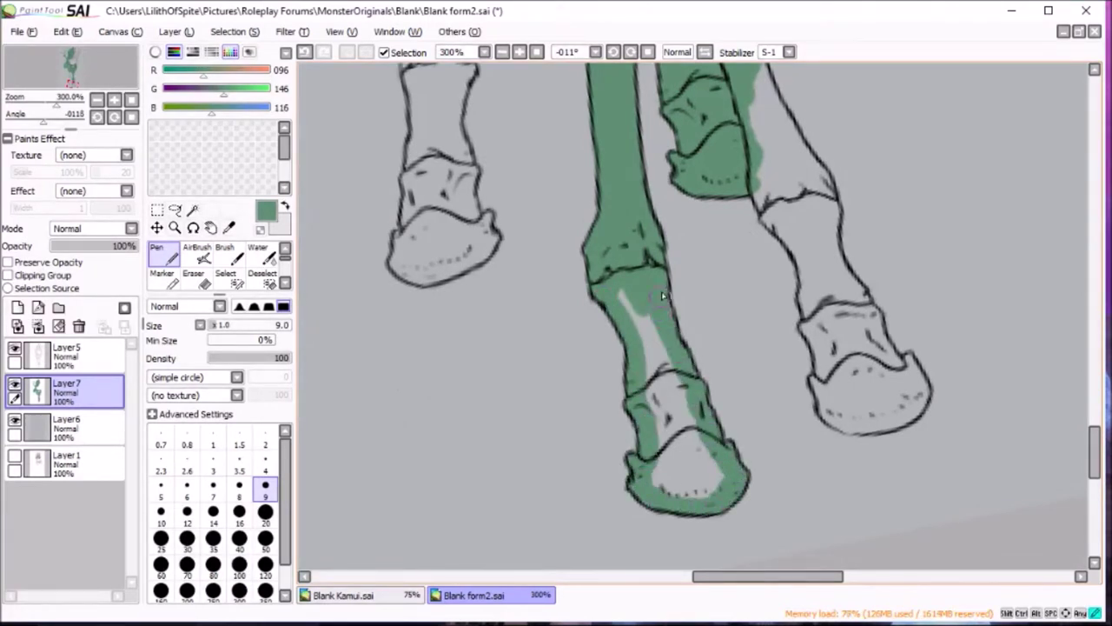
click(265, 470)
mouse_move(621, 291)
mouse_down()
mouse_move(686, 447)
mouse_move(721, 496)
mouse_up()
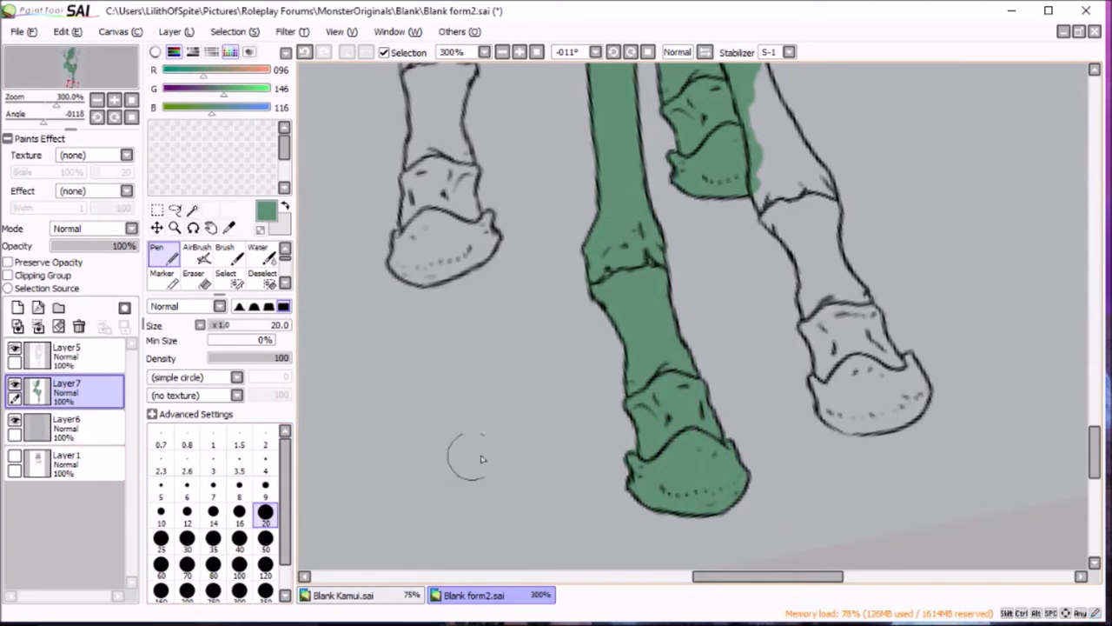
click(265, 496)
Fill the white strip along the lower leg and the upper leg area green.
drag(765, 576, 802, 576)
drag(630, 379, 640, 393)
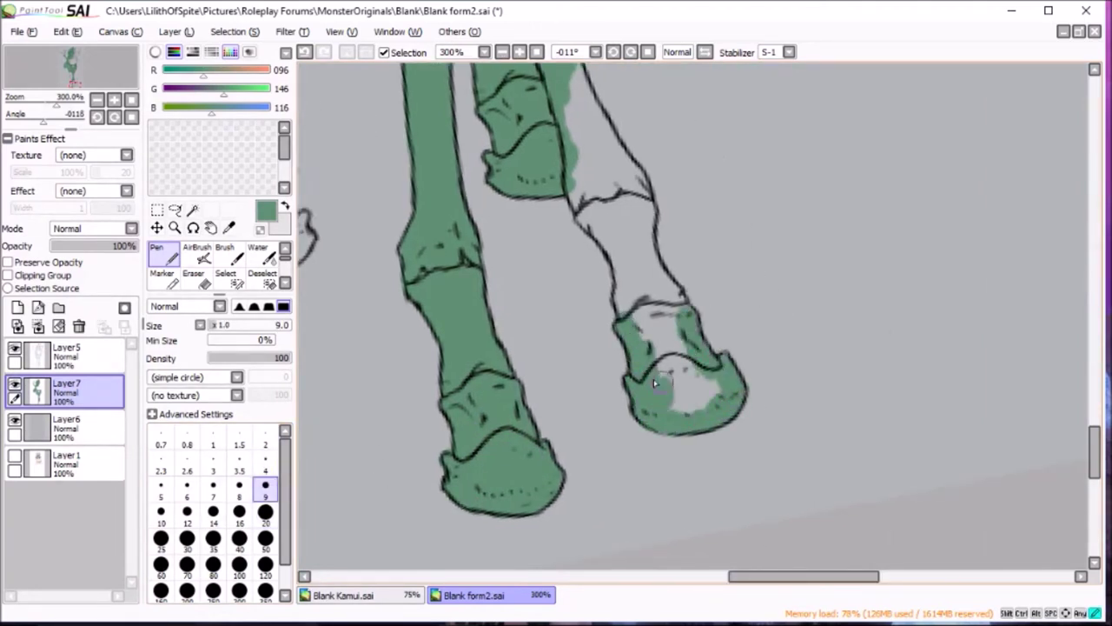
drag(669, 408, 643, 300)
scroll(579, 348, up, 3)
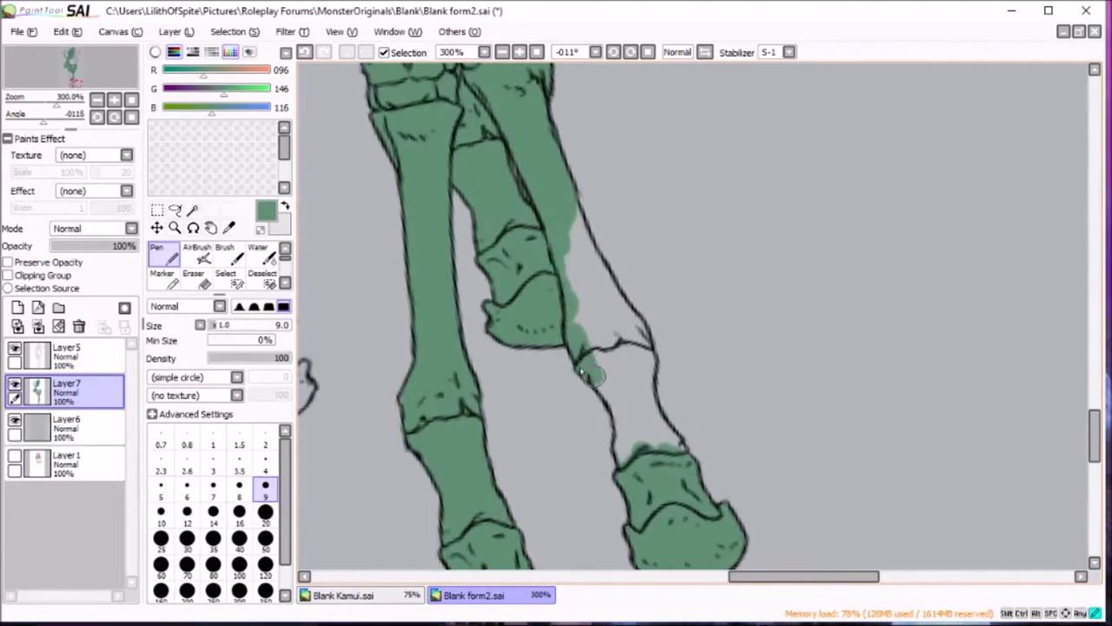
drag(594, 376, 639, 451)
drag(575, 209, 596, 259)
mouse_move(645, 344)
mouse_down()
mouse_move(669, 443)
mouse_move(589, 302)
mouse_up()
key(e)
key(n)
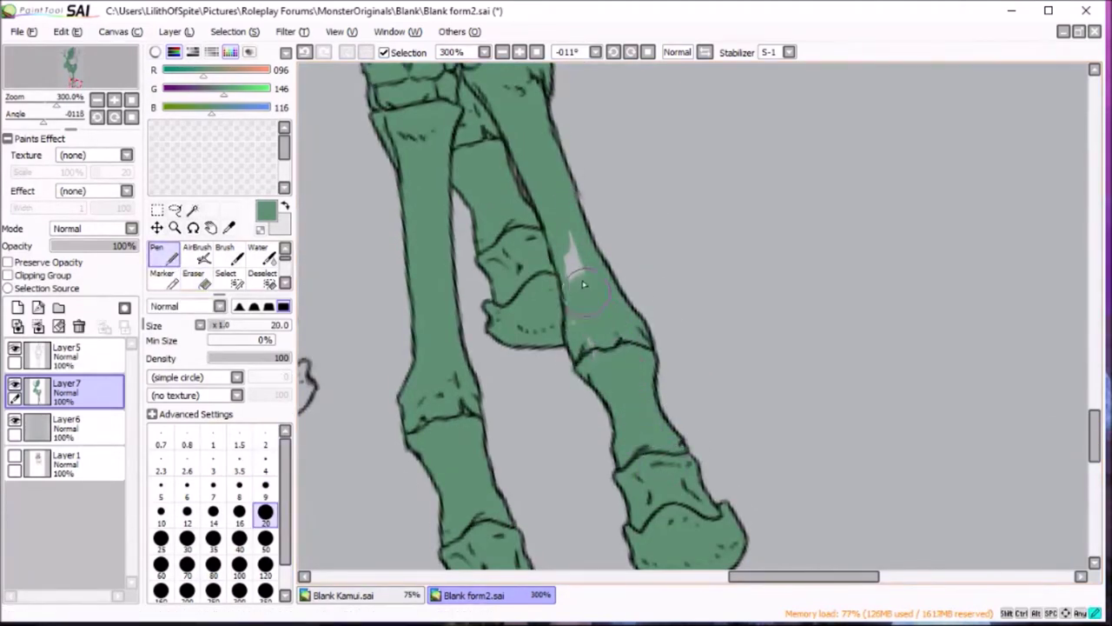
Fill the left leg's hoof interior and paint green down to the hoof.
drag(396, 259, 578, 375)
key(bracketleft)
key(bracketleft)
key(bracketleft)
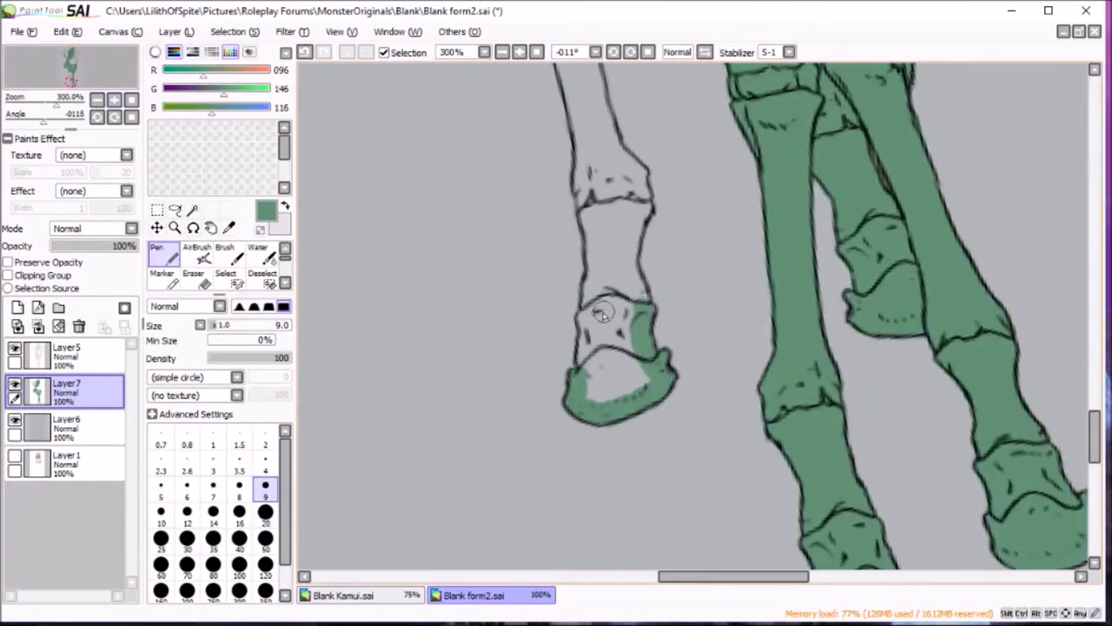
drag(596, 354, 646, 400)
scroll(479, 164, right, 1)
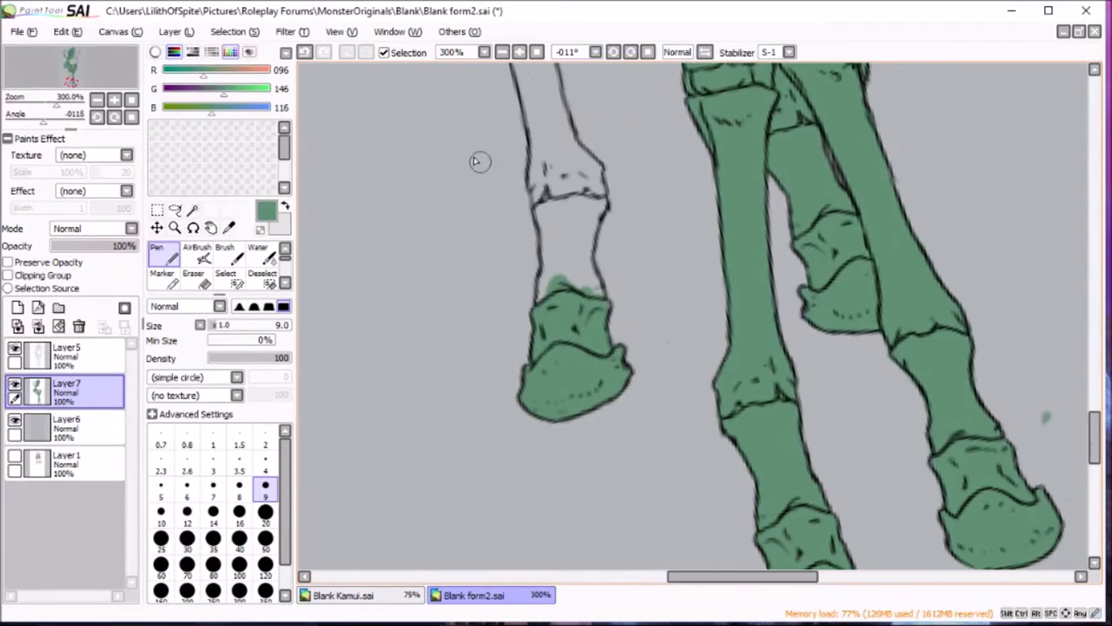
scroll(1049, 395, up, 3)
mouse_move(597, 330)
mouse_down()
mouse_move(596, 450)
mouse_move(535, 300)
mouse_up()
drag(578, 412, 591, 313)
Fill the left leg's bone shaft with green.
scroll(570, 296, up, 3)
mouse_move(530, 191)
mouse_down()
mouse_move(571, 446)
mouse_move(524, 390)
mouse_move(503, 303)
mouse_up()
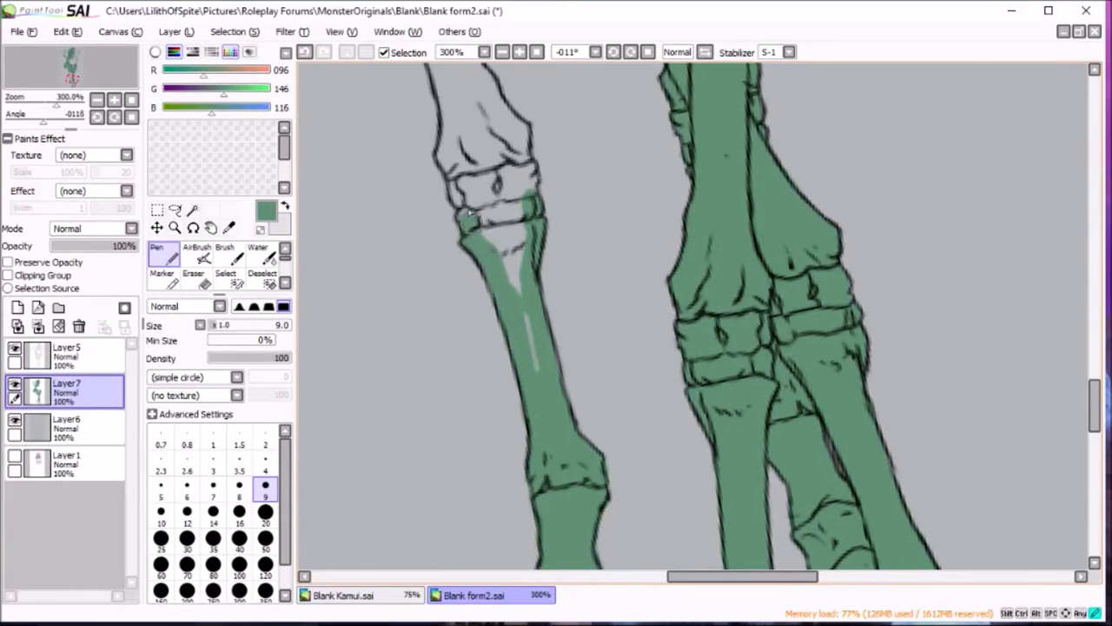
mouse_move(446, 163)
mouse_down()
mouse_move(521, 296)
mouse_move(529, 243)
mouse_up()
scroll(387, 196, up, 6)
drag(387, 197, 459, 414)
mouse_move(434, 194)
mouse_down()
mouse_move(513, 469)
mouse_move(439, 306)
mouse_up()
key(bracketright)
key(bracketright)
key(bracketright)
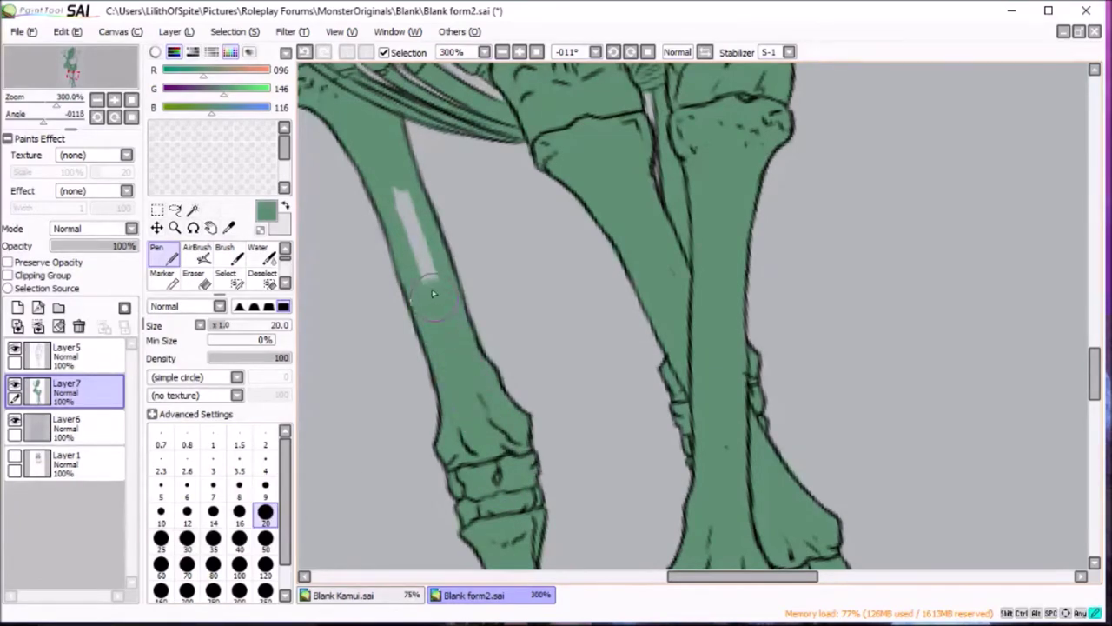
Fill the bar right of the neck green with size 9 and 4 Pens.
drag(139, 102, 74, 65)
click(265, 485)
scroll(524, 253, up, 2)
drag(573, 178, 618, 256)
key(bracketleft)
key(bracketleft)
key(bracketleft)
mouse_move(560, 195)
mouse_down()
mouse_move(549, 220)
mouse_move(573, 461)
mouse_up()
key(bracketright)
key(bracketright)
key(bracketright)
drag(609, 217, 611, 429)
Edge the neck in green, then flood the belly green with a size 50 Pen.
drag(656, 291, 613, 439)
key(bracketleft)
key(bracketleft)
key(bracketleft)
scroll(125, 127, down, 5)
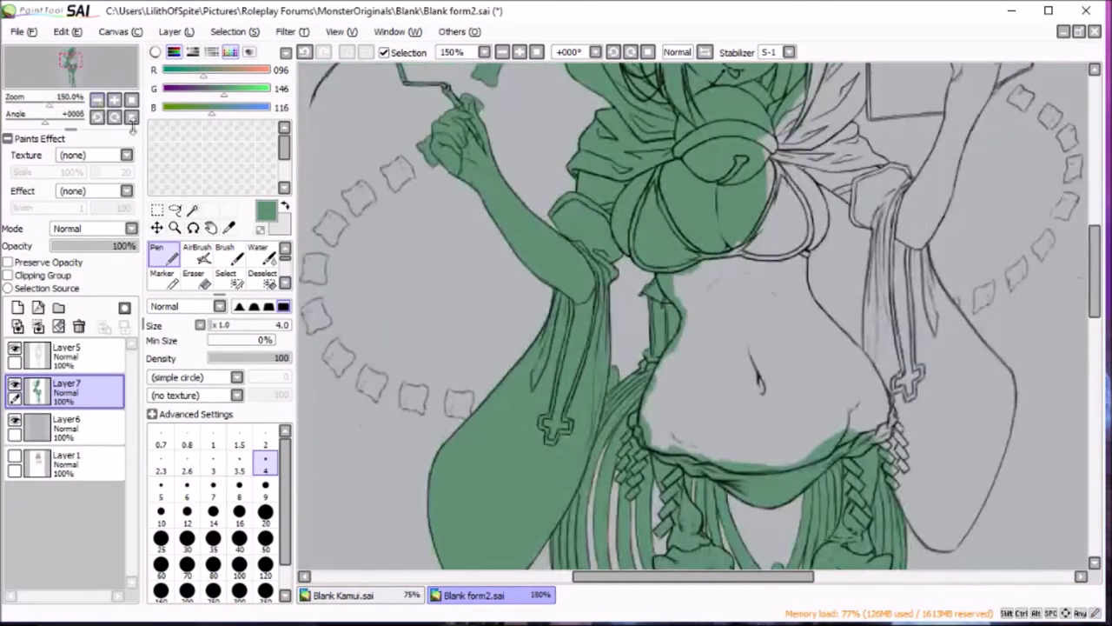
key(bracketright)
key(bracketright)
key(bracketright)
key(bracketright)
key(bracketright)
key(bracketright)
mouse_move(713, 261)
mouse_down()
mouse_move(695, 321)
mouse_move(708, 444)
mouse_move(808, 348)
mouse_up()
drag(756, 417, 747, 235)
Paint green down the right side of the torso curve with a size 9 Pen.
scroll(739, 217, up, 5)
click(265, 486)
scroll(645, 173, up, 3)
mouse_move(648, 143)
mouse_down()
mouse_move(697, 376)
mouse_move(686, 447)
mouse_up()
scroll(695, 391, down, 5)
mouse_move(707, 179)
mouse_down()
mouse_move(684, 290)
mouse_move(832, 447)
mouse_up()
scroll(852, 348, down, 3)
drag(869, 243, 965, 522)
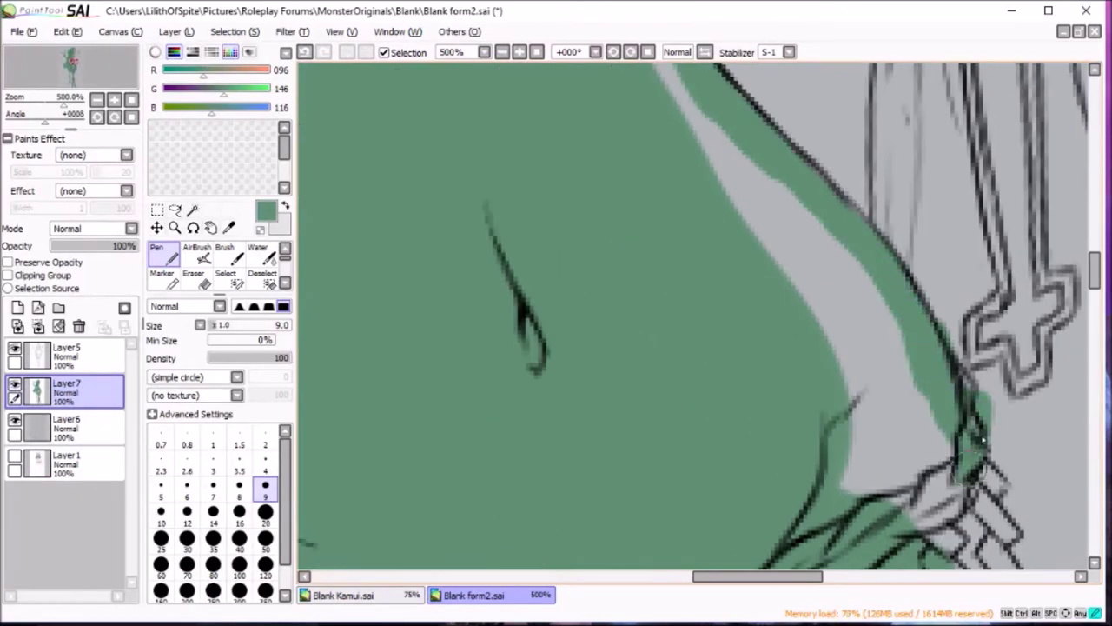
Sweep size 20 green strokes over the remaining torso gaps.
click(265, 511)
mouse_move(886, 435)
mouse_down()
mouse_move(807, 236)
mouse_move(695, 130)
mouse_up()
scroll(1060, 270, up, 3)
drag(695, 443, 554, 174)
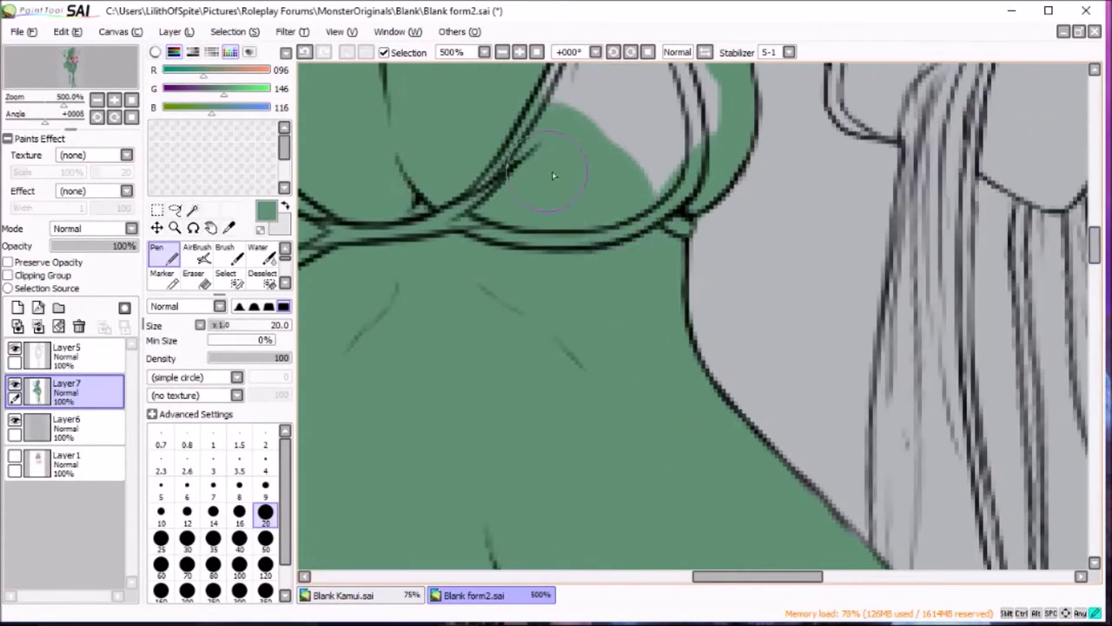
scroll(621, 397, up, 3)
drag(695, 417, 556, 104)
drag(608, 365, 556, 174)
click(131, 100)
scroll(695, 304, up, 4)
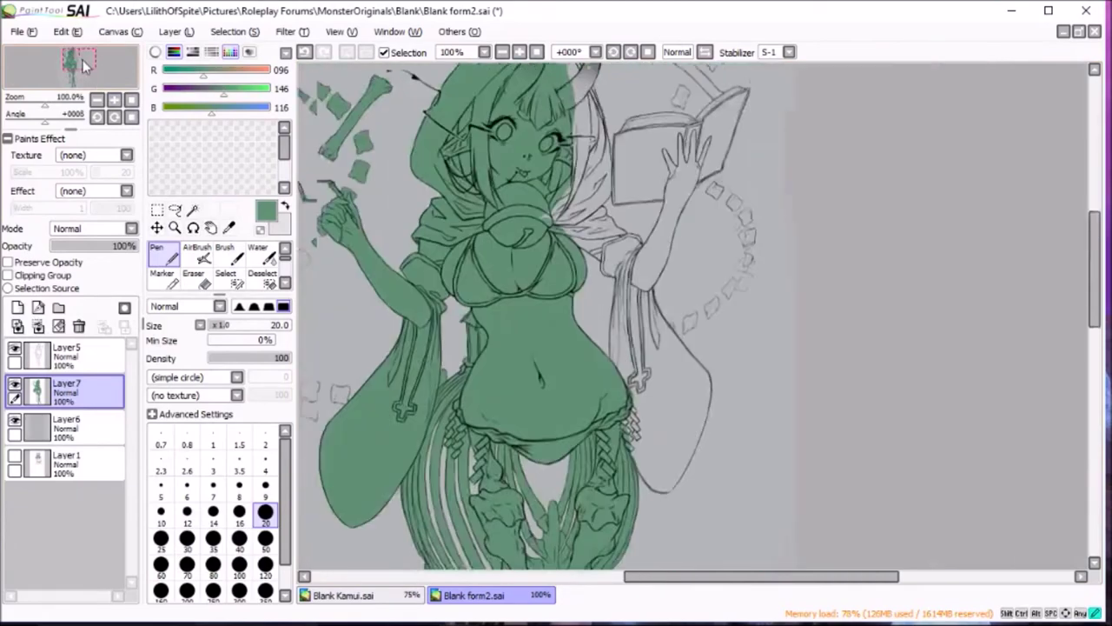
drag(695, 304, 608, 391)
Fill the grey band across the chest green with a size 9 Pen.
click(265, 485)
scroll(884, 278, up, 3)
drag(856, 343, 574, 408)
mouse_move(866, 196)
mouse_down()
mouse_move(728, 253)
mouse_move(617, 161)
mouse_up()
drag(705, 130, 688, 173)
scroll(704, 130, up, 3)
mouse_move(734, 332)
mouse_down()
mouse_move(777, 259)
mouse_move(829, 261)
mouse_move(908, 452)
mouse_up()
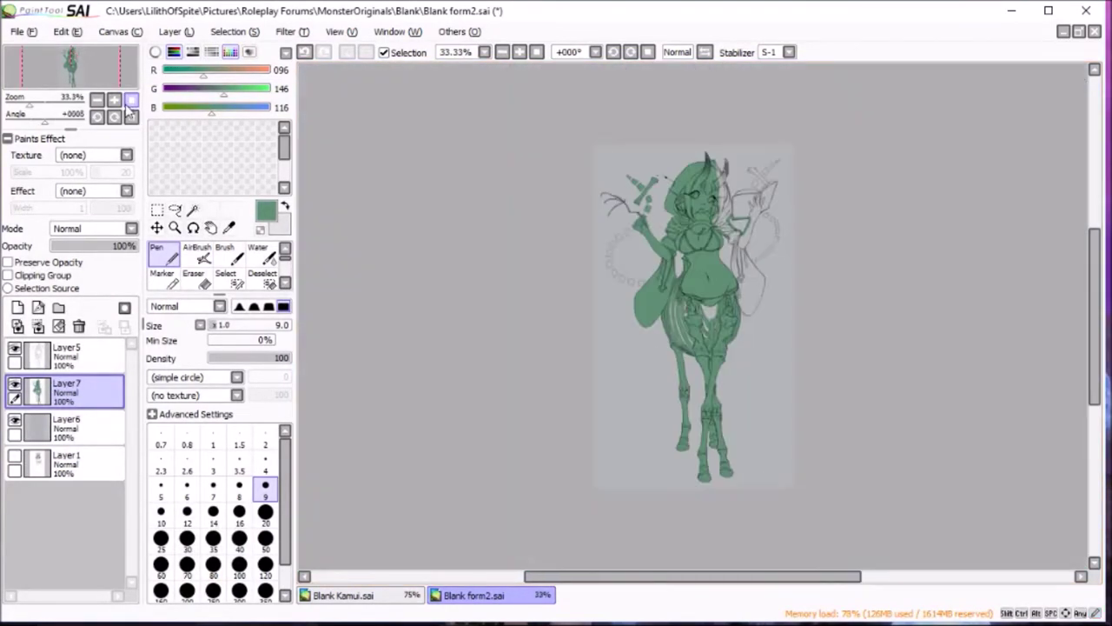
Paint green along the raised arm's line.
click(87, 71)
scroll(658, 295, up, 2)
scroll(658, 295, up, 1)
mouse_move(697, 306)
mouse_down()
mouse_move(834, 365)
mouse_move(908, 227)
mouse_up()
scroll(973, 187, up, 3)
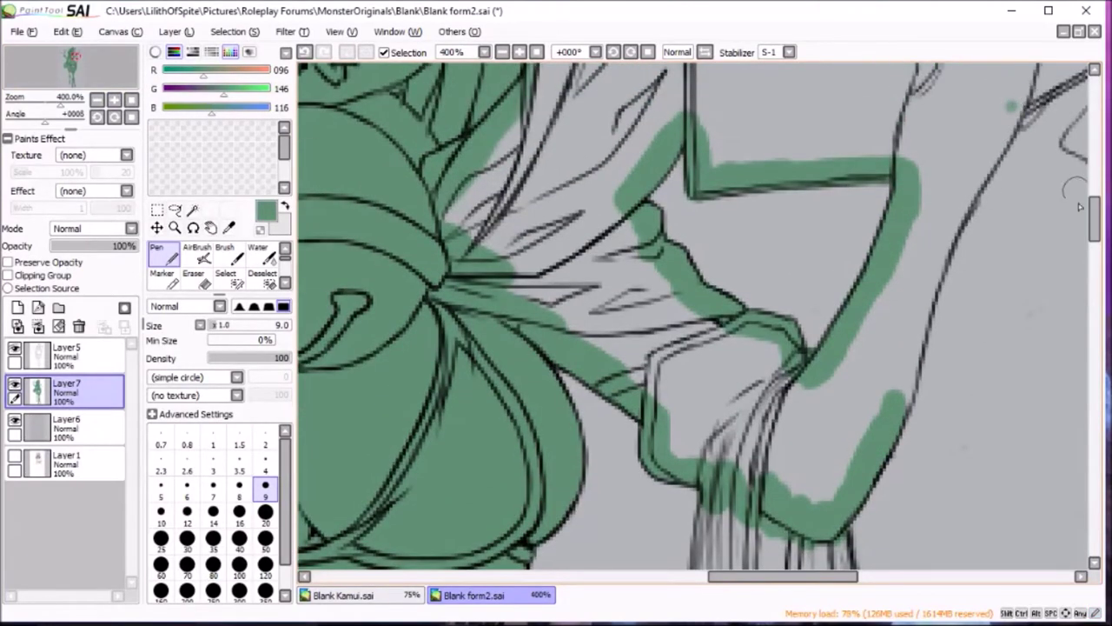
drag(1080, 207, 875, 249)
mouse_move(883, 204)
mouse_down()
mouse_move(792, 377)
mouse_move(765, 487)
mouse_move(800, 231)
mouse_move(712, 504)
mouse_up()
Fill the sleeve green with a size 20 Pen.
click(265, 511)
scroll(1010, 367, down, 5)
mouse_move(707, 368)
mouse_down()
mouse_move(700, 310)
mouse_move(606, 289)
mouse_move(491, 158)
mouse_up()
scroll(490, 158, up, 7)
scroll(491, 158, up, 2)
drag(556, 443, 452, 348)
drag(487, 478, 347, 330)
drag(443, 364, 599, 287)
scroll(767, 544, left, 3)
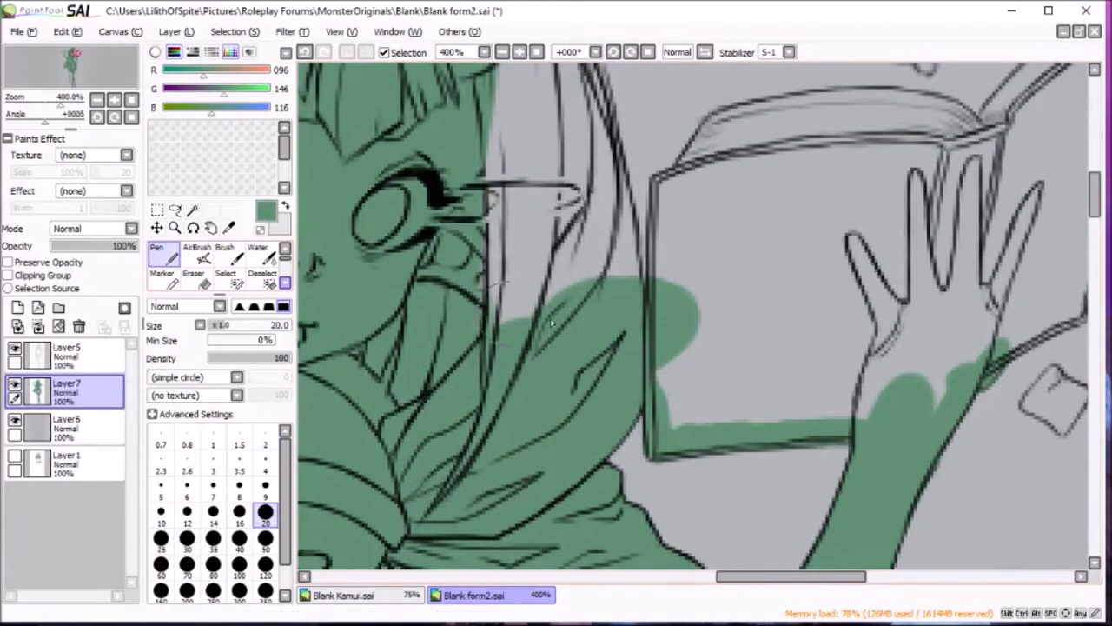
scroll(626, 426, up, 4)
Fill the grey between the hair strands green at sizes 9 and 20.
click(265, 484)
mouse_move(630, 382)
mouse_down()
mouse_move(625, 426)
mouse_move(590, 213)
mouse_move(545, 122)
mouse_up()
key(bracketright)
key(bracketright)
key(bracketright)
drag(573, 447, 499, 170)
drag(582, 400, 501, 199)
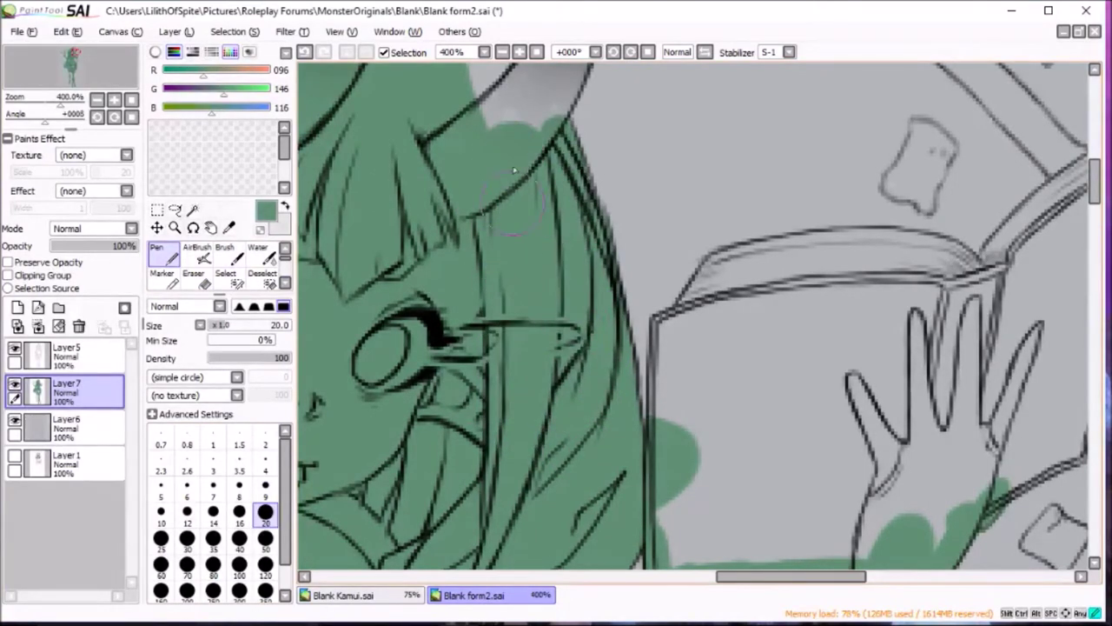
Tilt the view and paint green along the book's upper-left edge at size 9.
scroll(775, 483, down, 3)
mouse_move(955, 409)
mouse_down()
mouse_move(921, 182)
mouse_move(687, 434)
mouse_move(891, 253)
mouse_move(764, 373)
mouse_up()
scroll(765, 373, down, 5)
key(Delete)
key(Delete)
key(Delete)
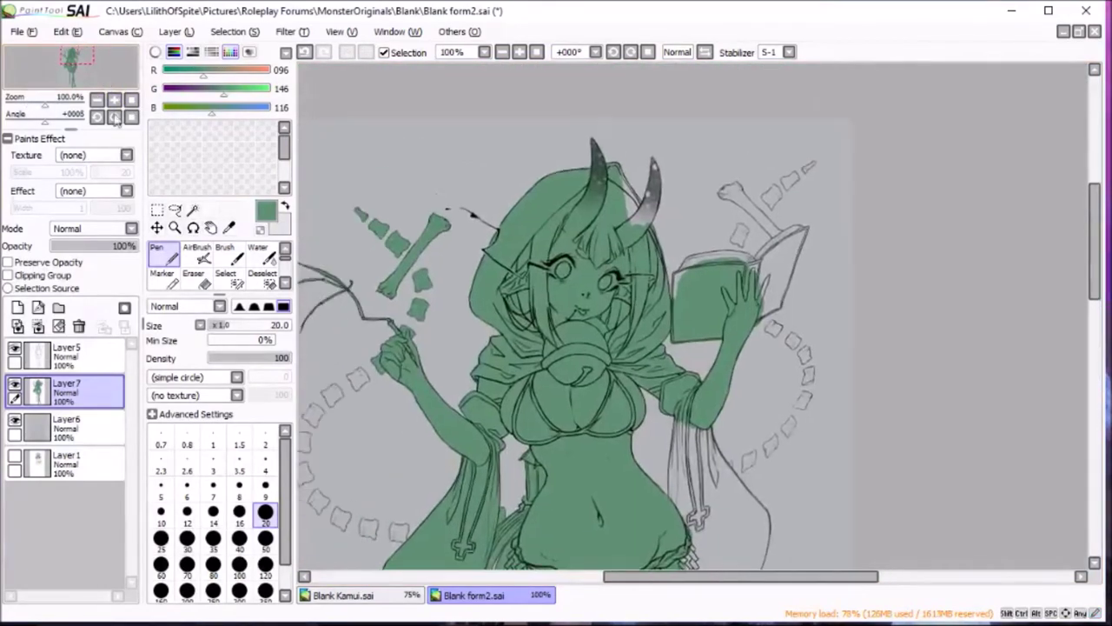
scroll(640, 322, up, 4)
scroll(640, 321, up, 1)
key(bracketleft)
key(bracketleft)
key(bracketleft)
mouse_move(739, 139)
mouse_down()
mouse_move(661, 174)
mouse_move(585, 242)
mouse_move(548, 372)
mouse_up()
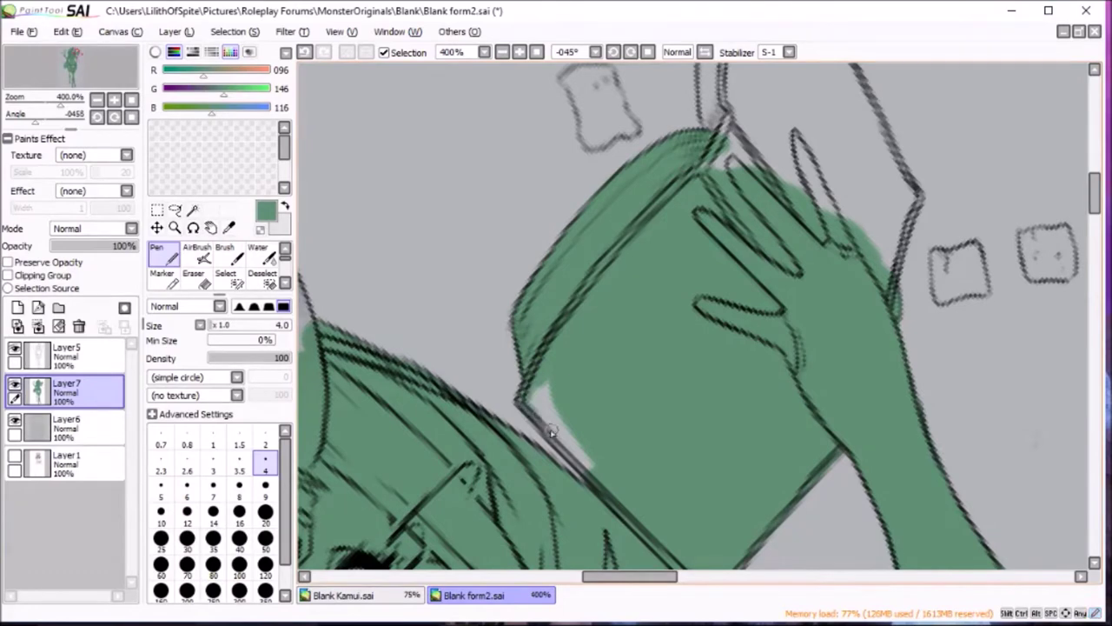
Paint the book's right edge and upper tip flat green with an enlarged brush.
drag(551, 432, 522, 219)
scroll(567, 202, right, 1)
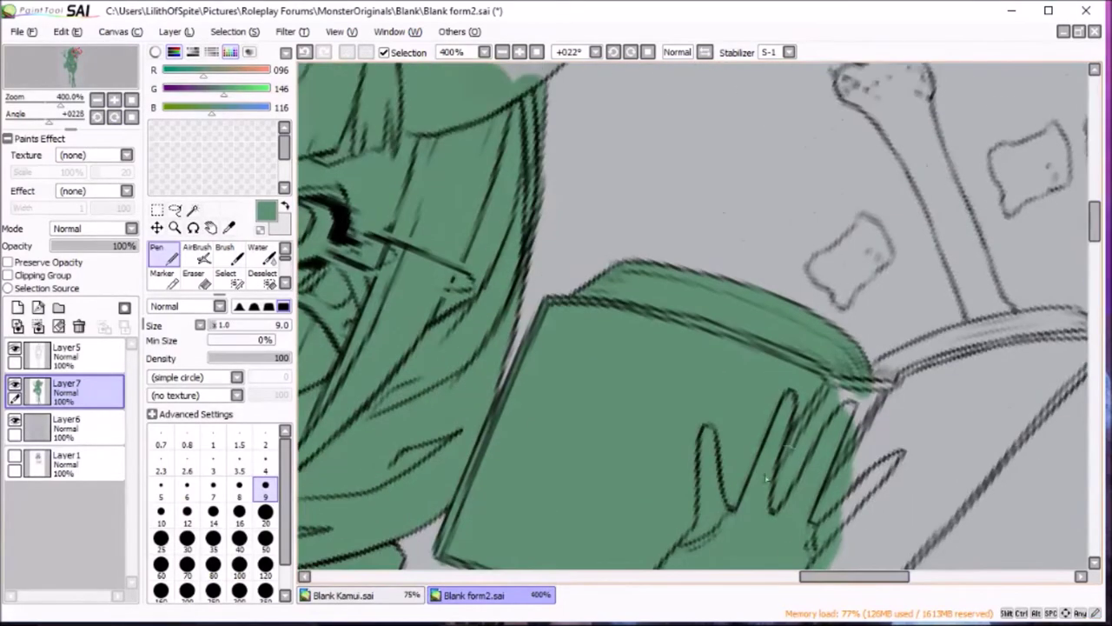
scroll(738, 278, right, 1)
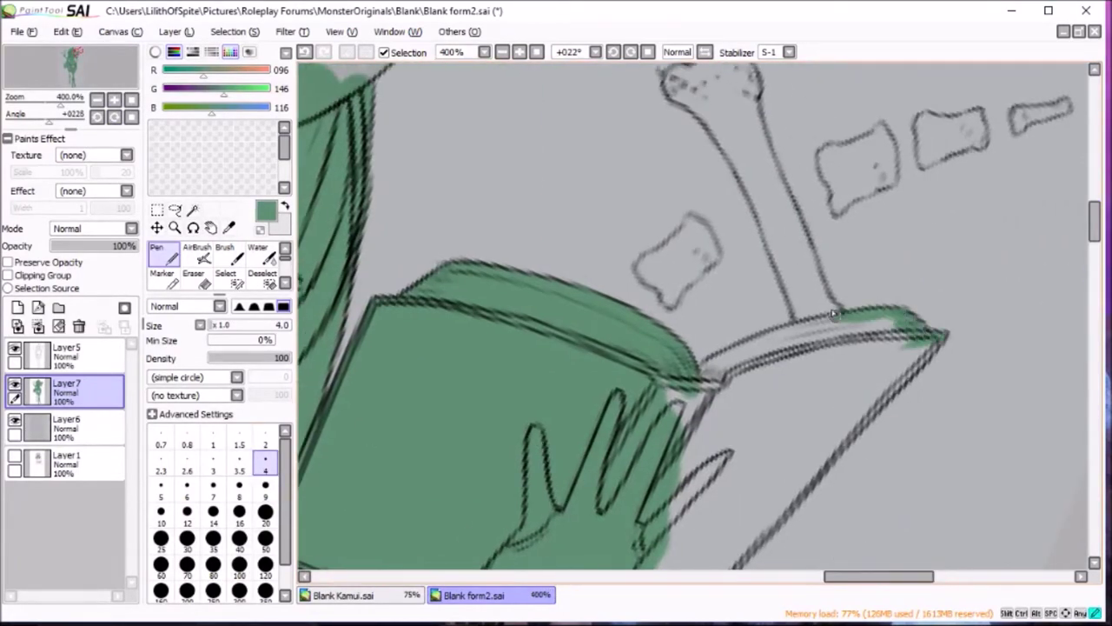
drag(707, 368, 946, 335)
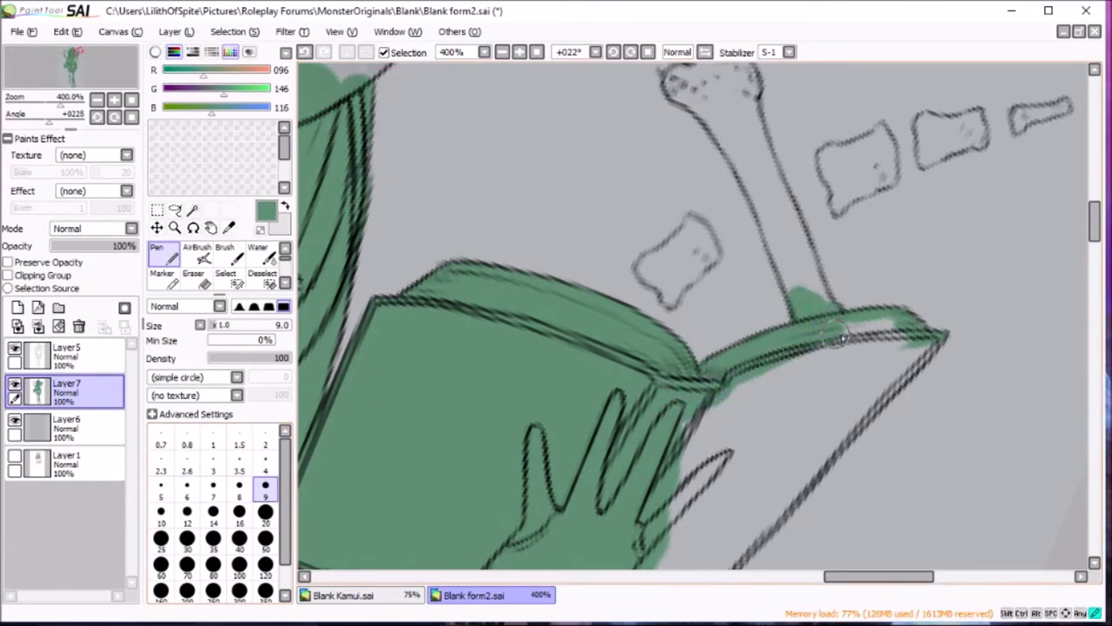
scroll(945, 335, down, 2)
drag(938, 245, 806, 381)
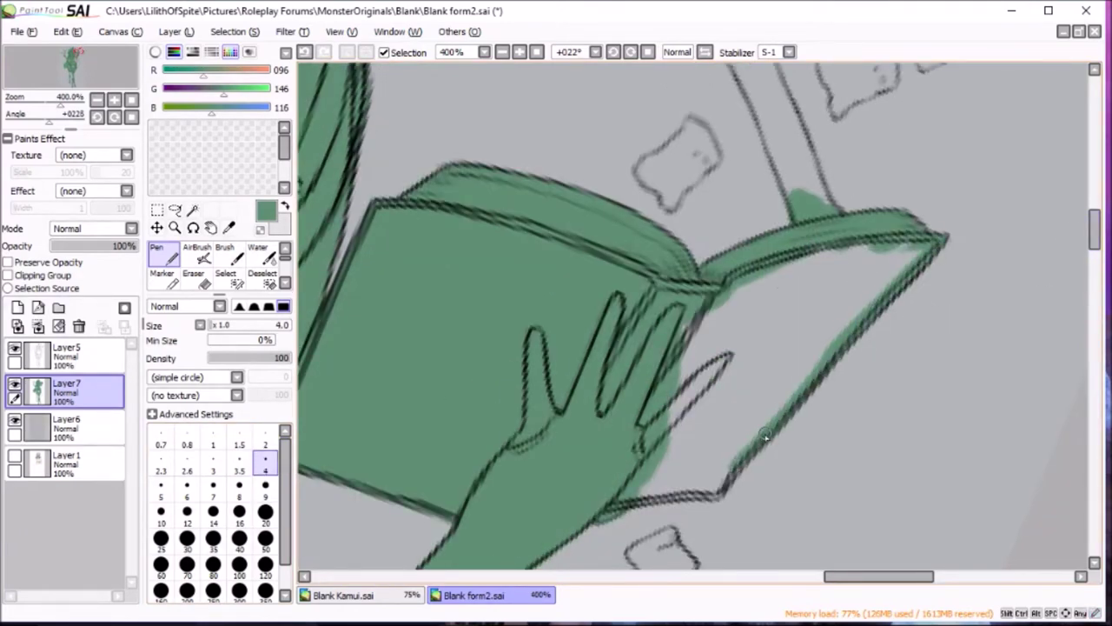
drag(713, 522, 849, 413)
click(265, 511)
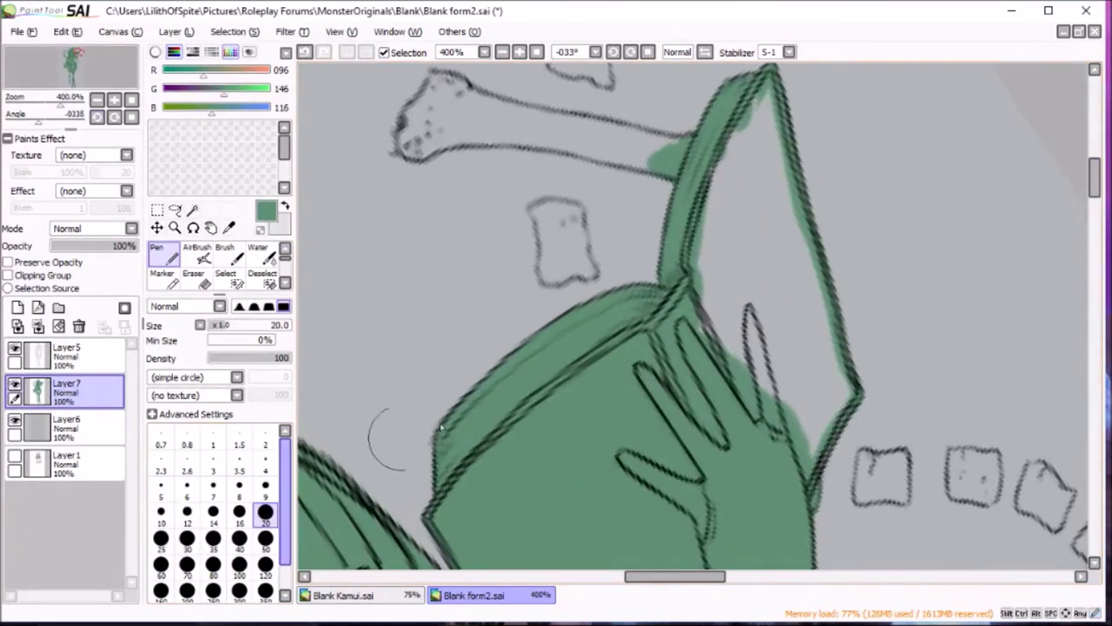
drag(729, 365, 745, 261)
drag(778, 178, 739, 96)
drag(462, 107, 597, 267)
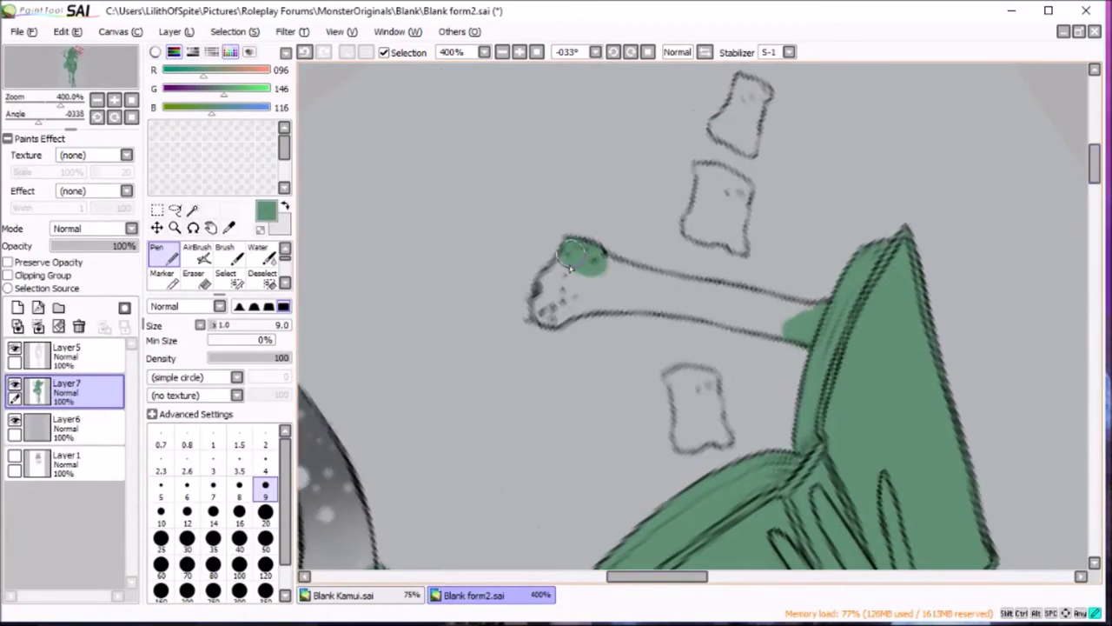
Fill the bone's end lump, its shaft and the square below it with green.
click(110, 117)
drag(769, 252, 634, 363)
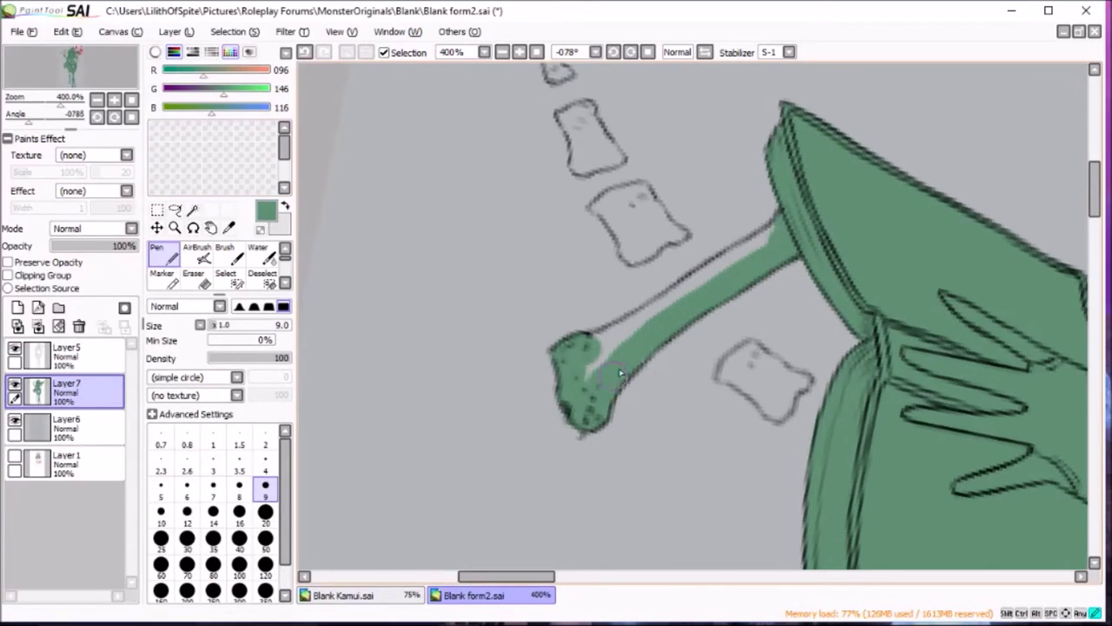
drag(722, 274, 595, 360)
drag(756, 347, 724, 372)
Fill the small square fragment's upper part green, switching brush sizes between 4 and 9.
key(bracketleft)
key(bracketleft)
key(bracketleft)
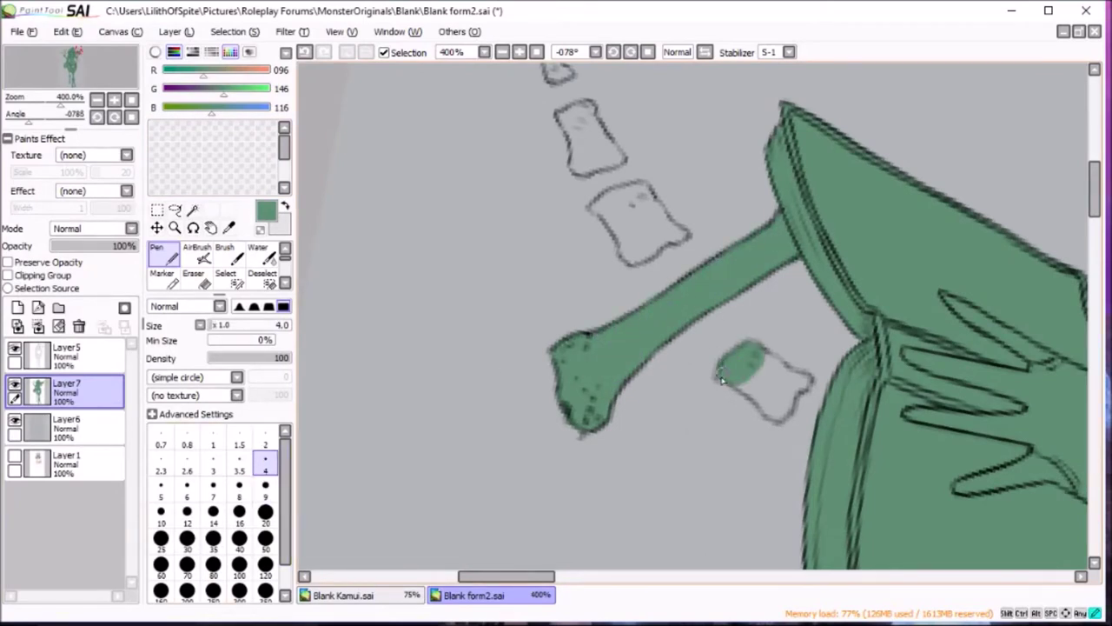
drag(1093, 213, 1093, 196)
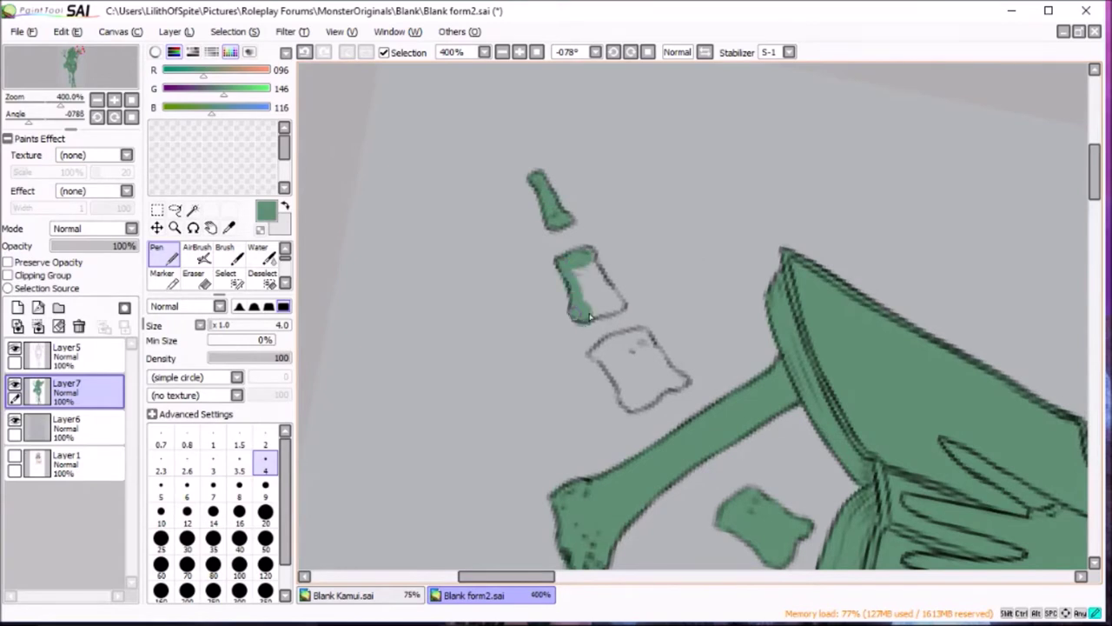
key(bracketright)
key(bracketright)
key(bracketright)
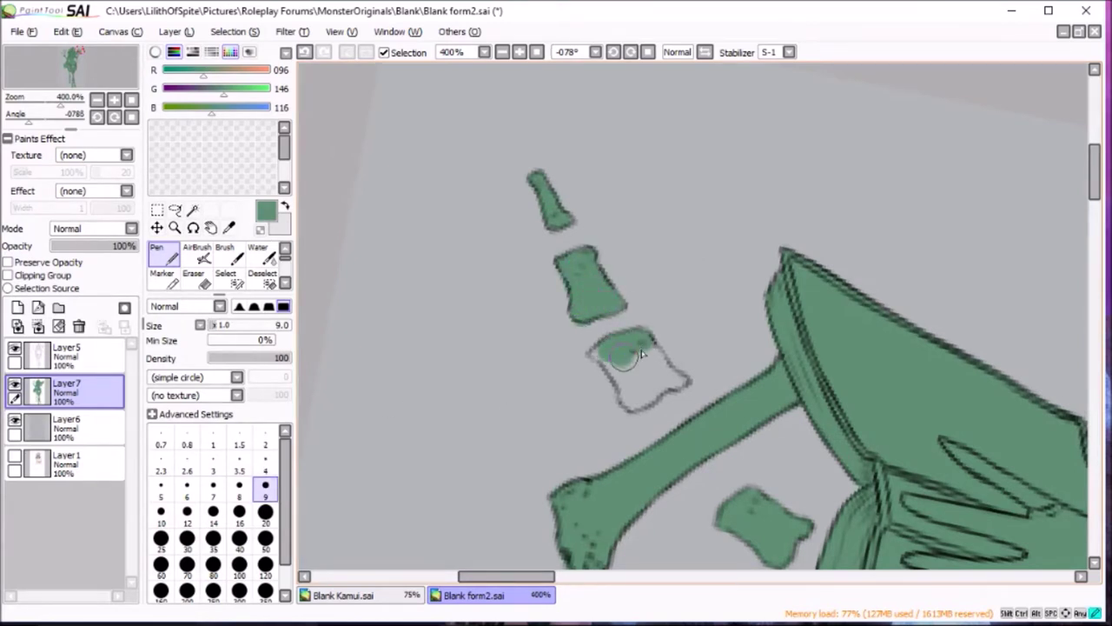
drag(614, 355, 658, 358)
key(bracketleft)
key(bracketleft)
key(bracketleft)
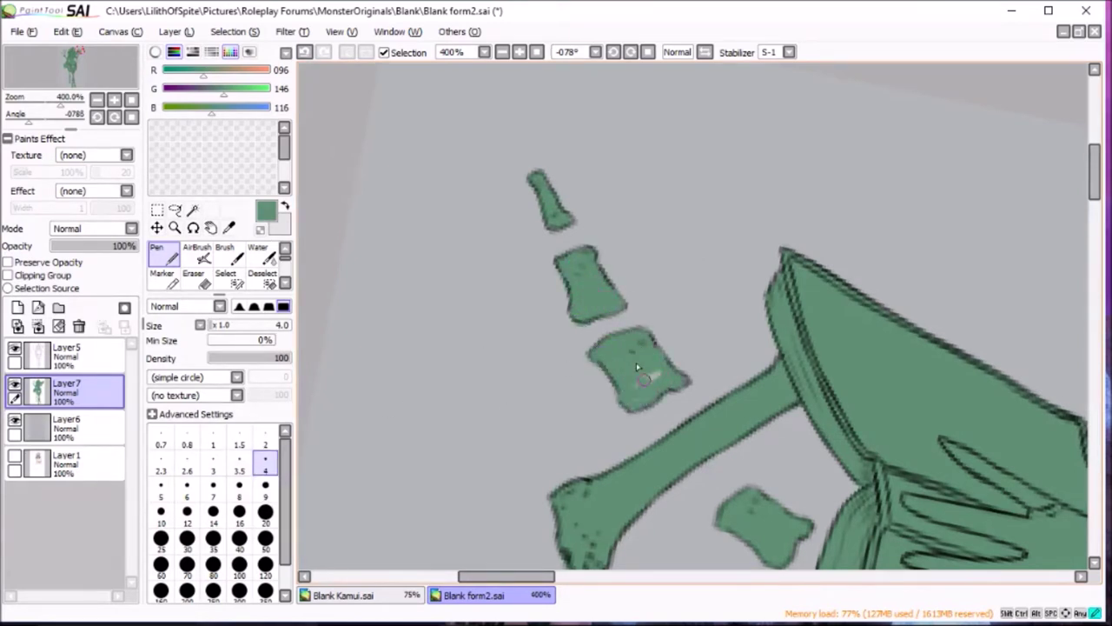
key(Home)
scroll(695, 218, up, 4)
scroll(695, 218, up, 2)
key(bracketright)
key(bracketright)
key(bracketright)
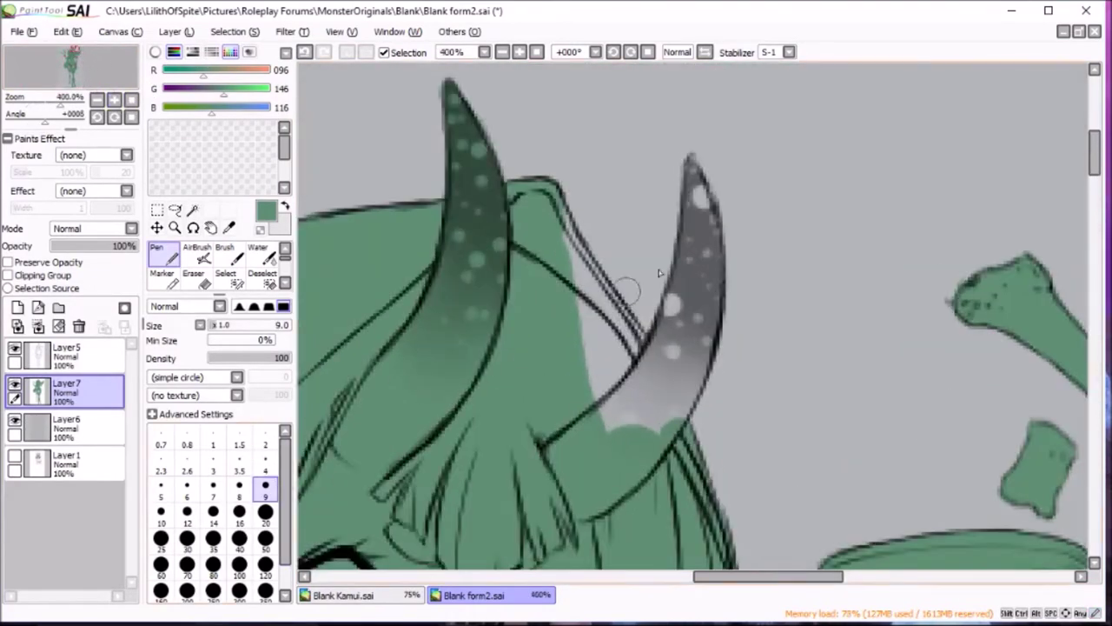
Fill green around the lower horn and the hood gap between the horns.
mouse_move(705, 238)
mouse_down()
mouse_move(643, 408)
mouse_move(692, 165)
mouse_move(625, 382)
mouse_move(693, 317)
mouse_up()
mouse_move(567, 209)
mouse_down()
mouse_move(639, 346)
mouse_move(579, 396)
mouse_up()
key(Home)
scroll(676, 228, up, 3)
scroll(676, 227, up, 2)
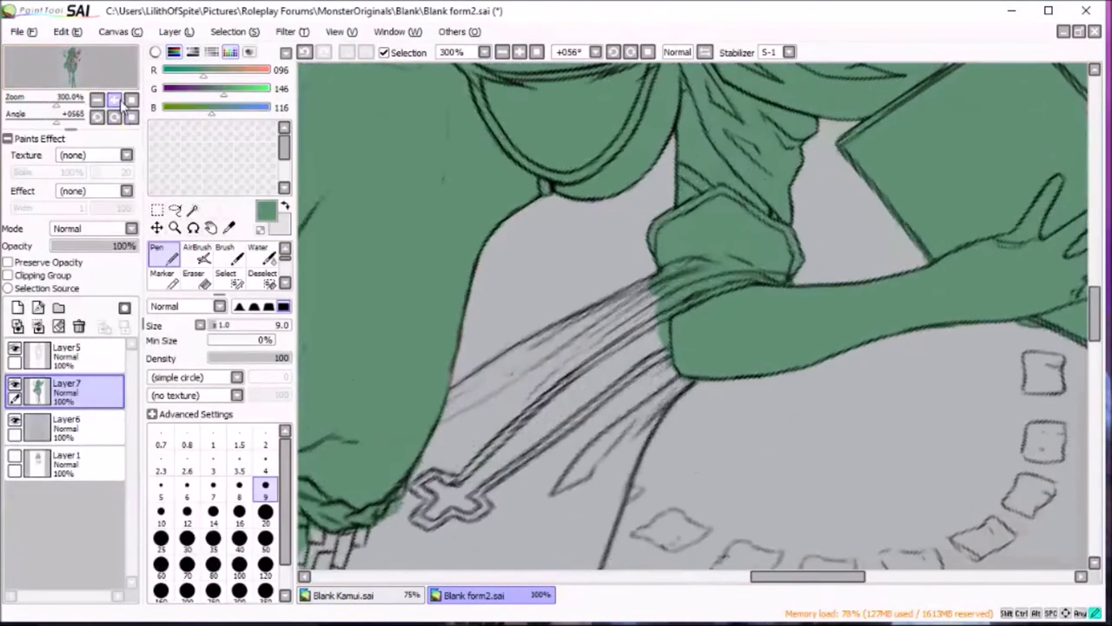
Fill green between the hanging strands and along the inside of the outline.
drag(676, 228, 613, 343)
key(Home)
scroll(725, 205, up, 3)
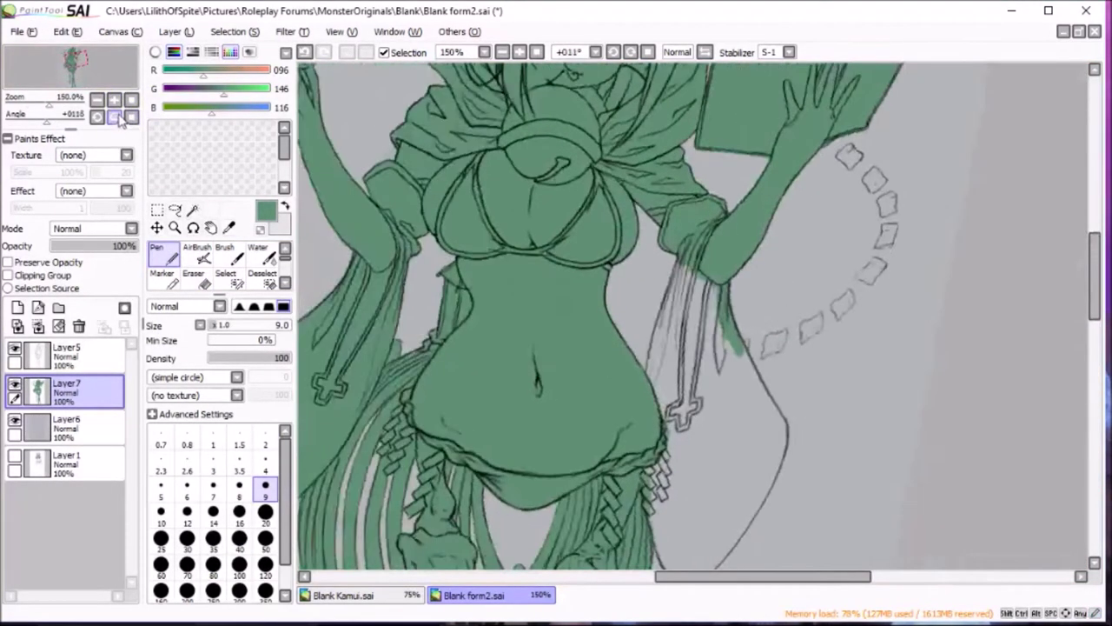
scroll(725, 205, up, 2)
mouse_move(724, 205)
mouse_down()
mouse_move(608, 339)
mouse_move(569, 430)
mouse_up()
scroll(981, 347, down, 5)
drag(477, 347, 463, 427)
drag(775, 245, 769, 268)
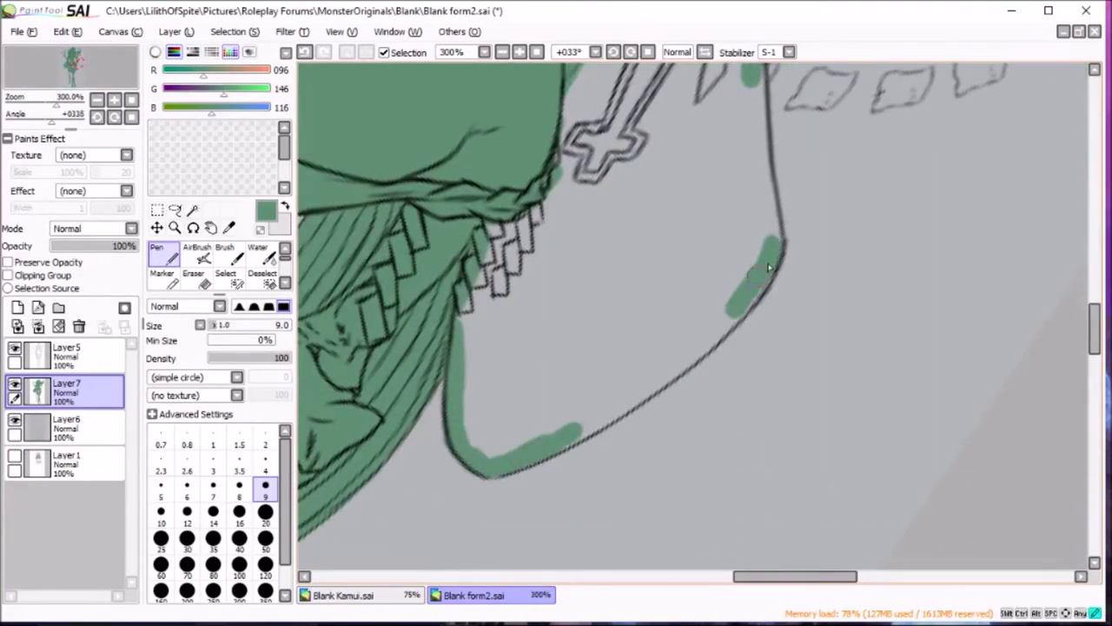
scroll(860, 317, up, 3)
drag(745, 195, 764, 318)
Fill the grey gap between the sleeve's green areas with a very large brush.
key(bracketleft)
key(bracketleft)
key(bracketleft)
key(bracketright)
key(bracketright)
key(bracketright)
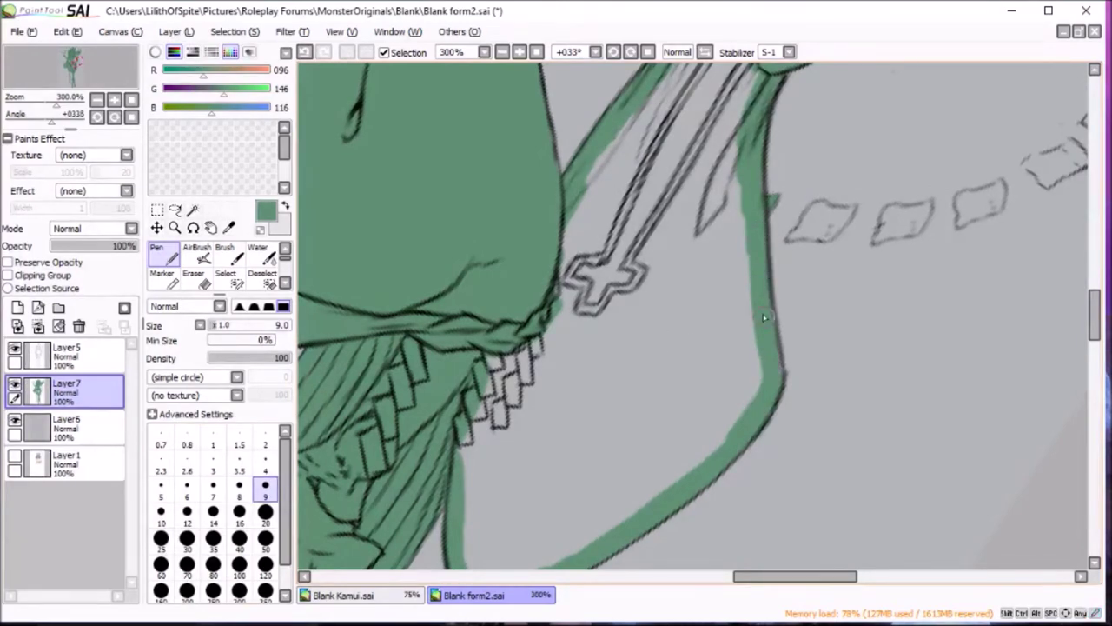
scroll(351, 483, down, 3)
key(bracketright)
key(bracketright)
key(bracketright)
drag(534, 218, 752, 243)
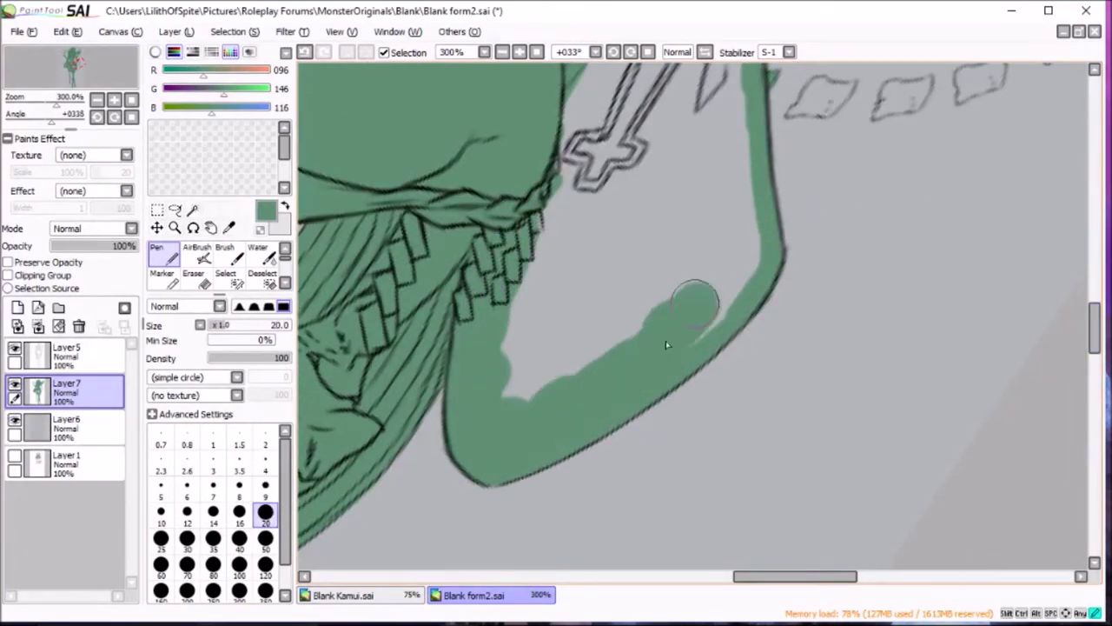
key(bracketright)
key(bracketright)
key(bracketright)
drag(604, 258, 708, 234)
Fill the strap area green between its lines at brush size 20.
click(265, 513)
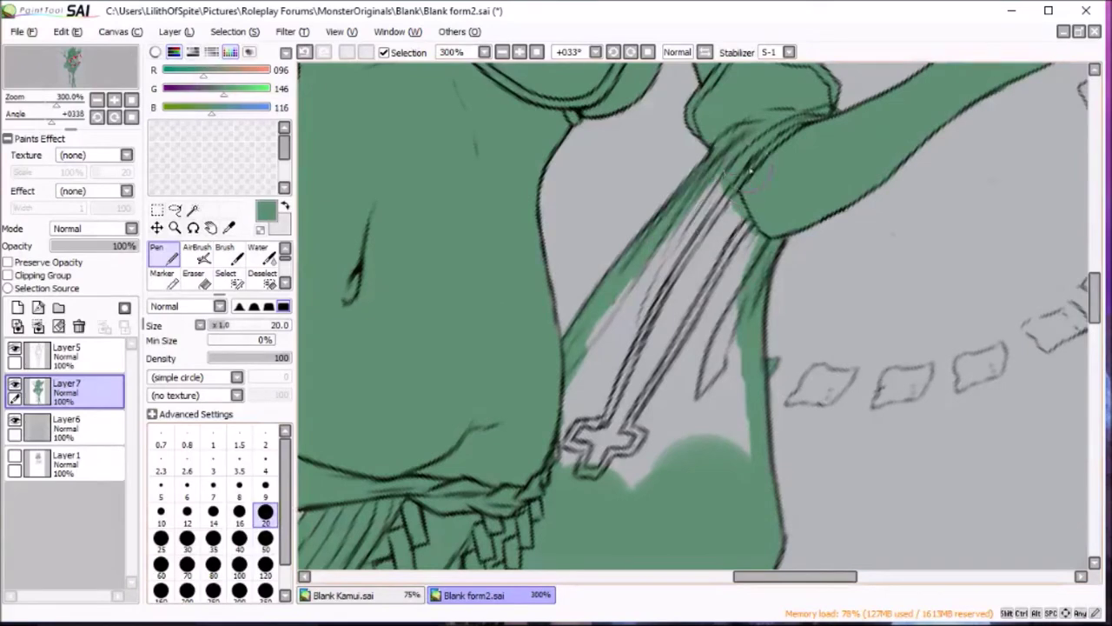
drag(738, 174, 687, 417)
drag(713, 339, 617, 478)
drag(573, 434, 671, 280)
scroll(671, 280, down, 5)
scroll(608, 261, up, 3)
scroll(608, 261, up, 3)
Begin filling the first square fragment green at brush size 4.
key(Delete)
key(Delete)
key(Delete)
click(265, 465)
drag(525, 155, 539, 163)
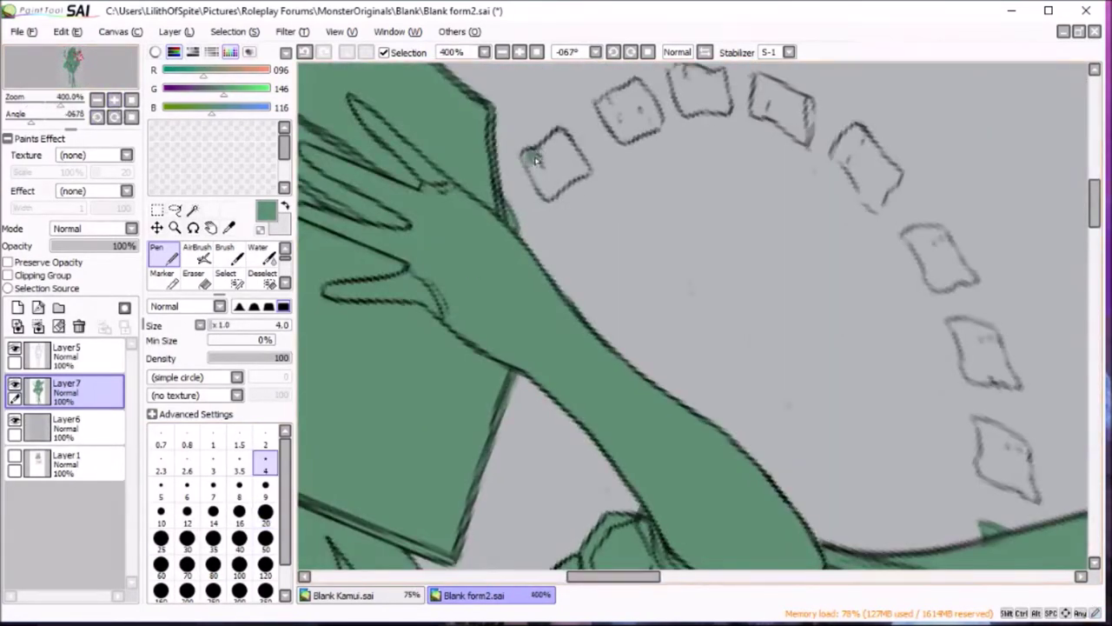
Paint the next square fragment green at brush size 6.
scroll(545, 153, up, 3)
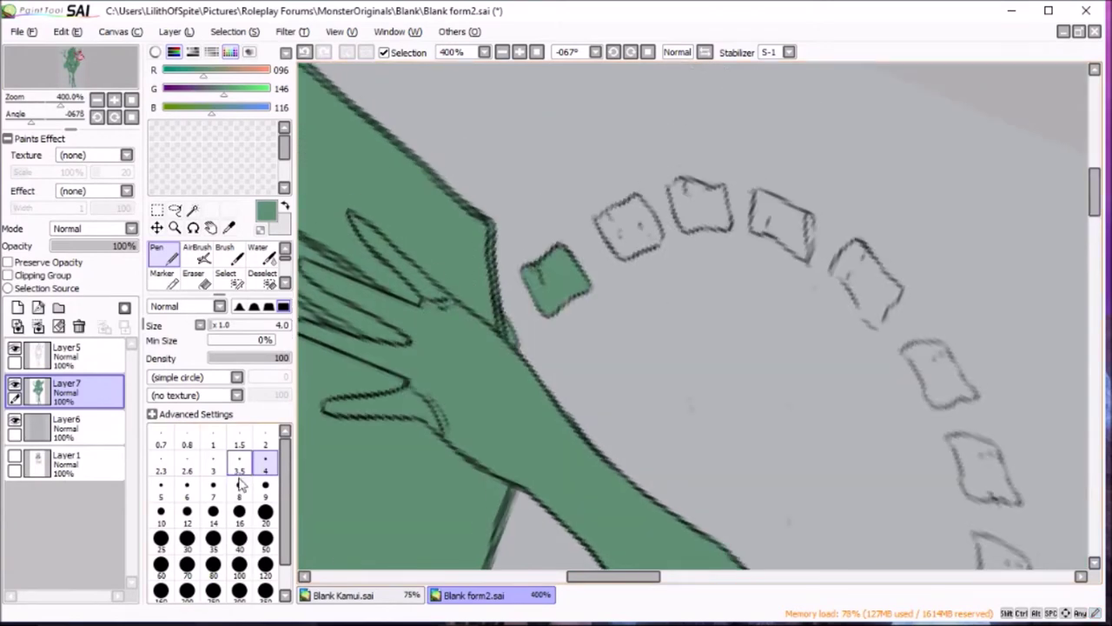
click(186, 491)
click(635, 204)
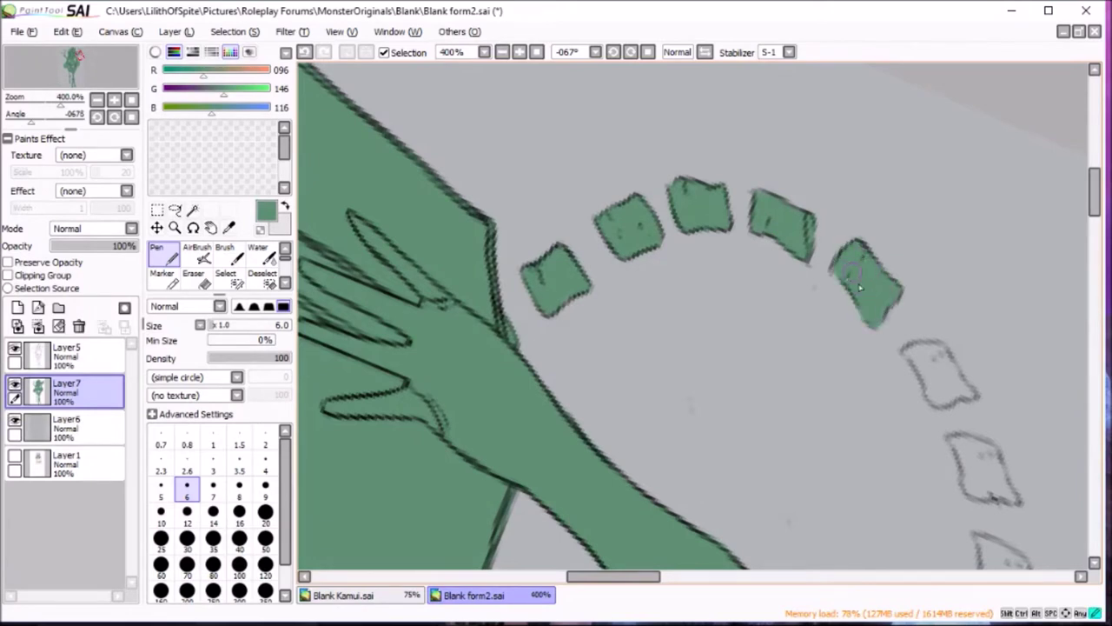
scroll(985, 378, down, 4)
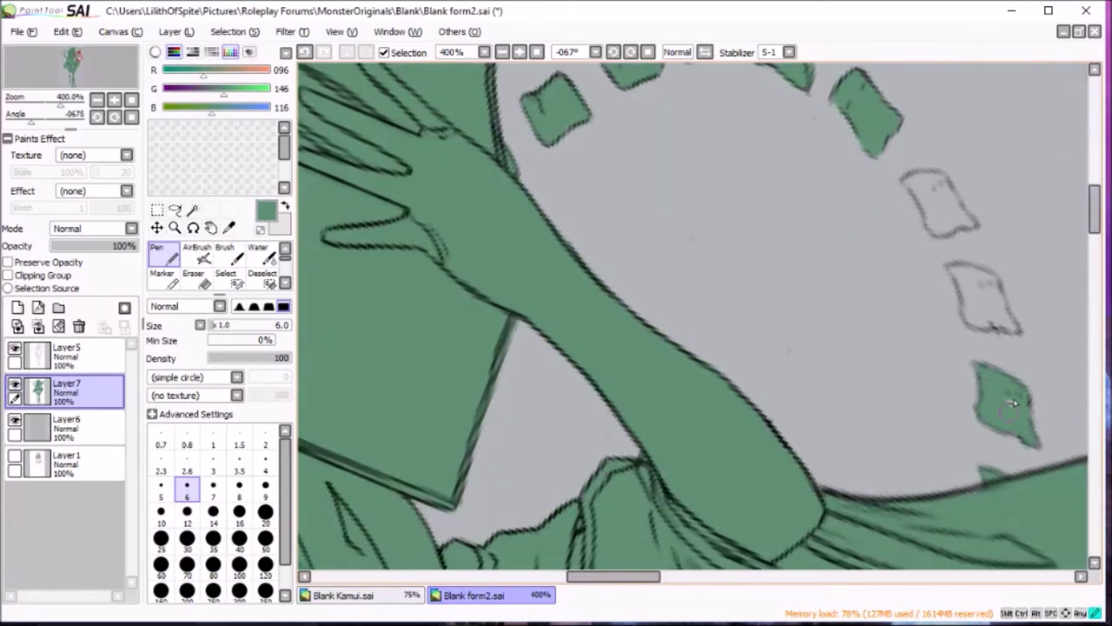
scroll(1000, 413, up, 1)
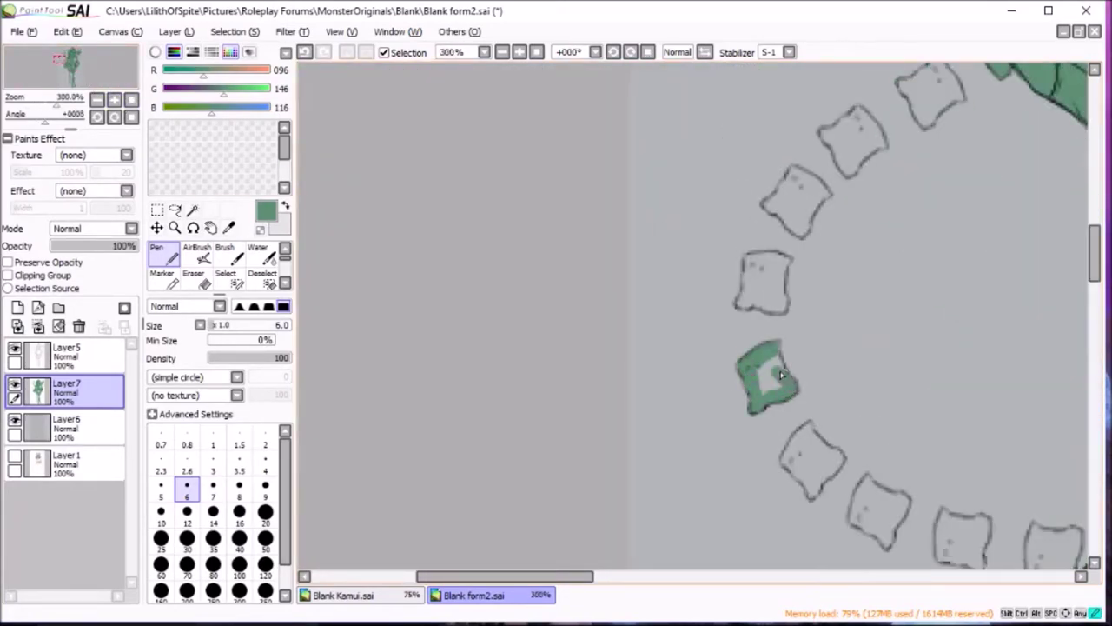
scroll(938, 142, up, 1)
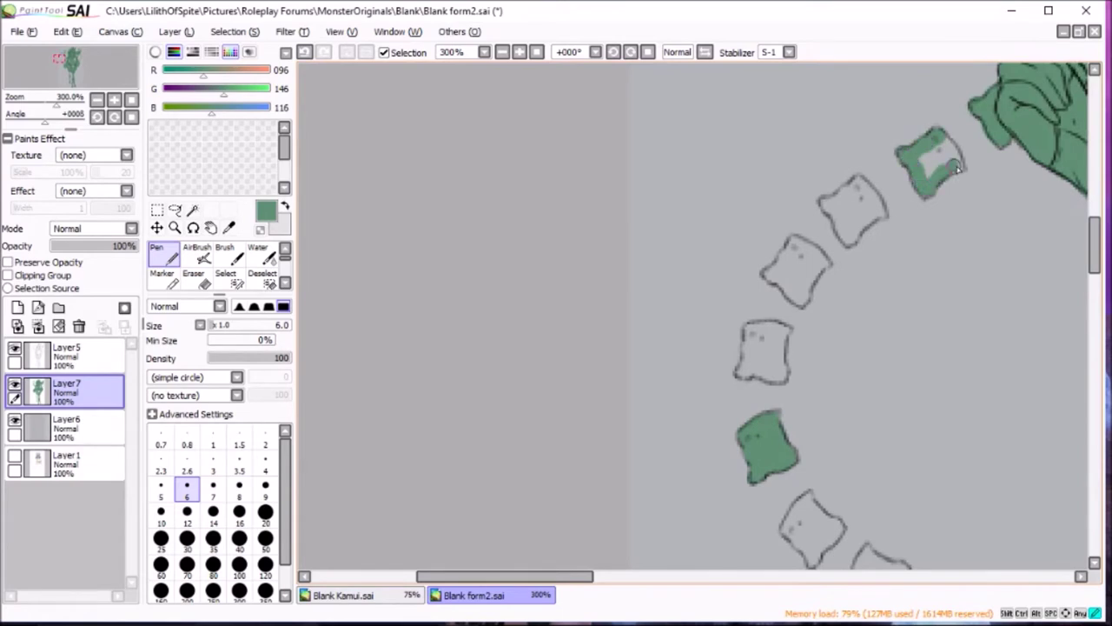
Fill the remaining square fragments green at sizes 9 and below, then add a clipped layer above.
key(bracketright)
key(bracketright)
key(bracketright)
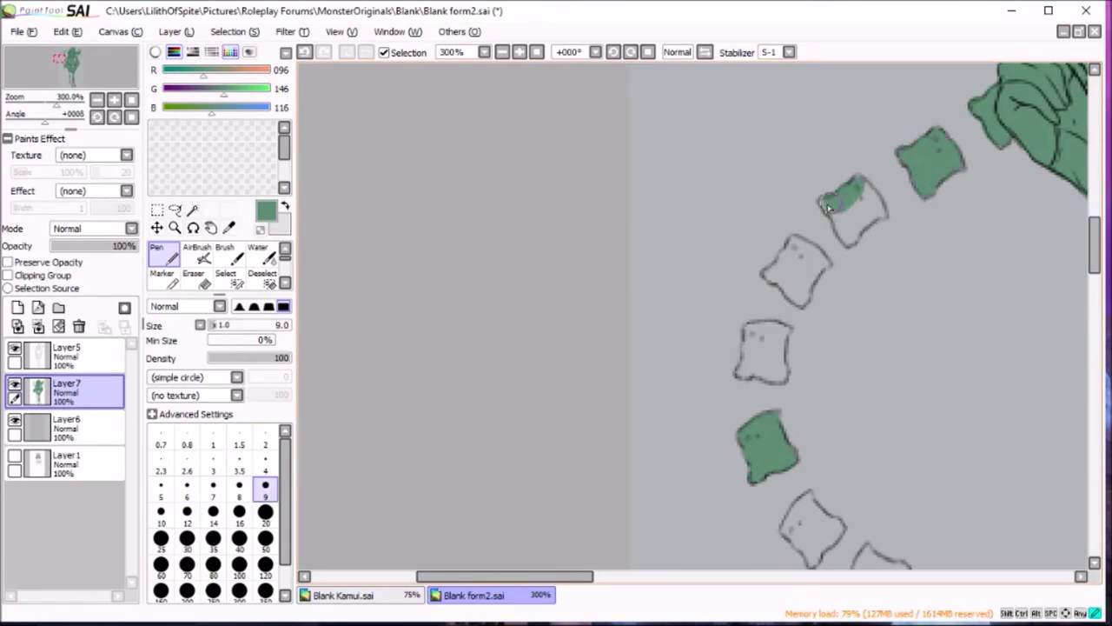
drag(795, 244, 784, 261)
key(bracketleft)
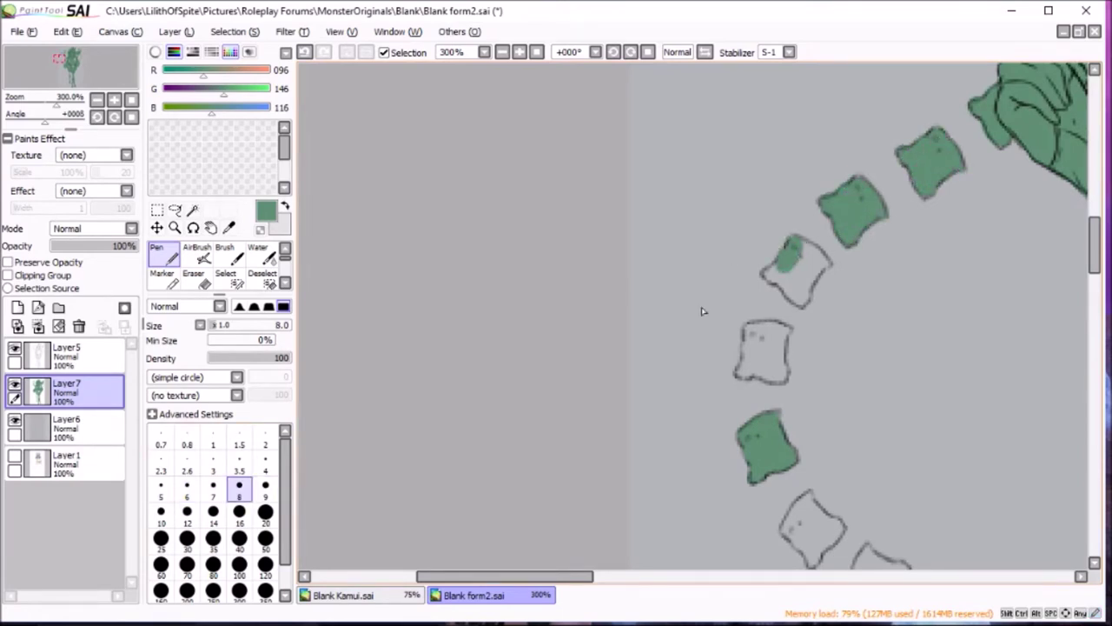
key(bracketleft)
drag(746, 329, 754, 339)
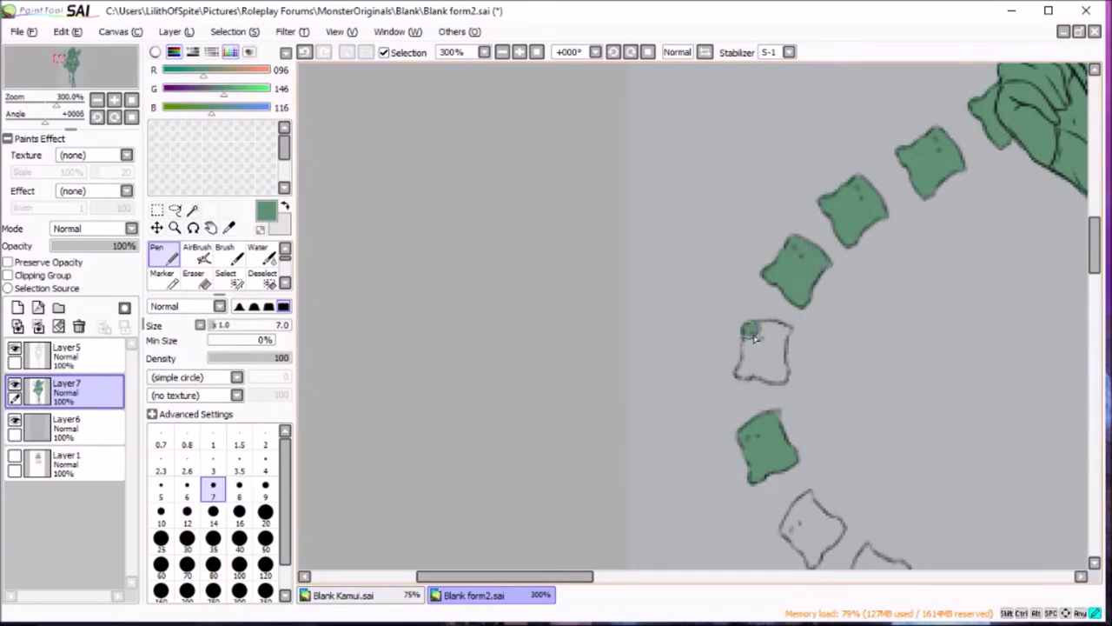
scroll(779, 371, down, 3)
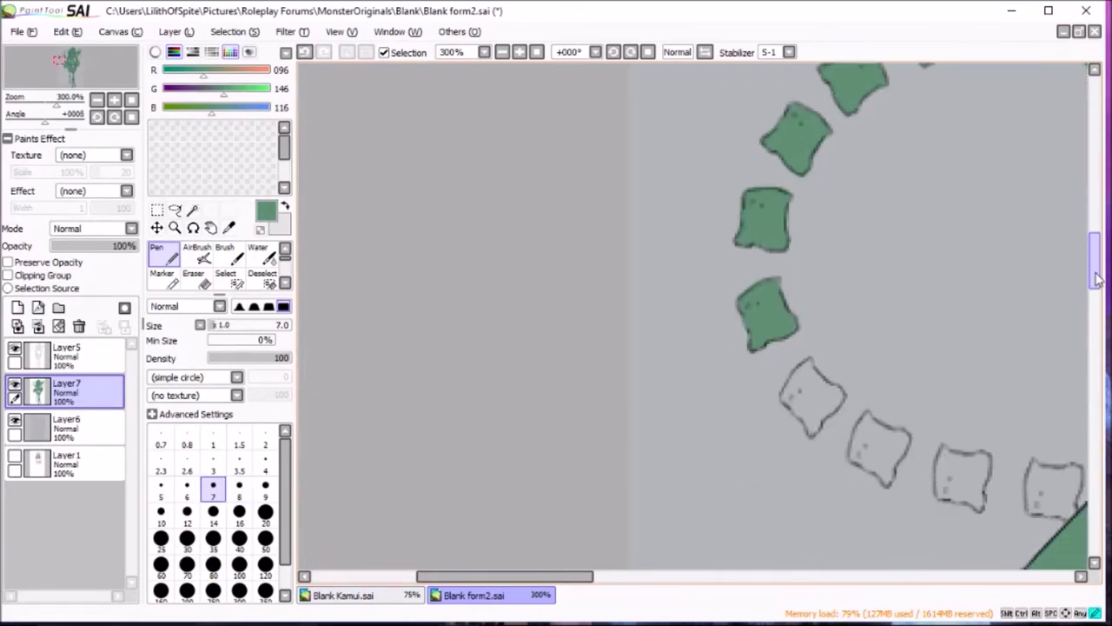
drag(807, 302, 788, 339)
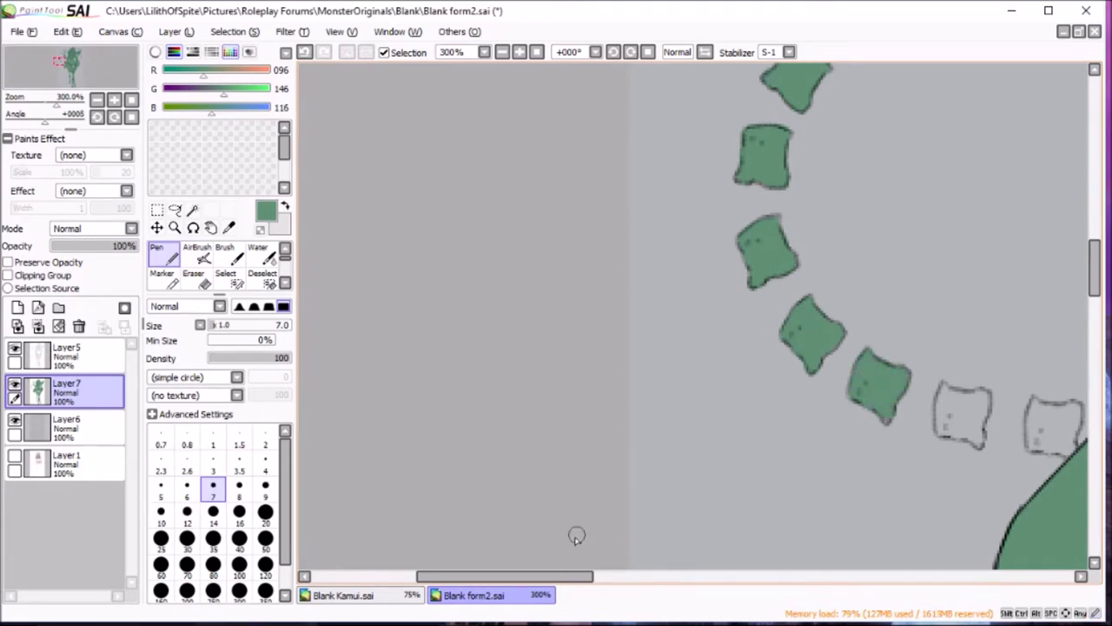
scroll(679, 505, right, 3)
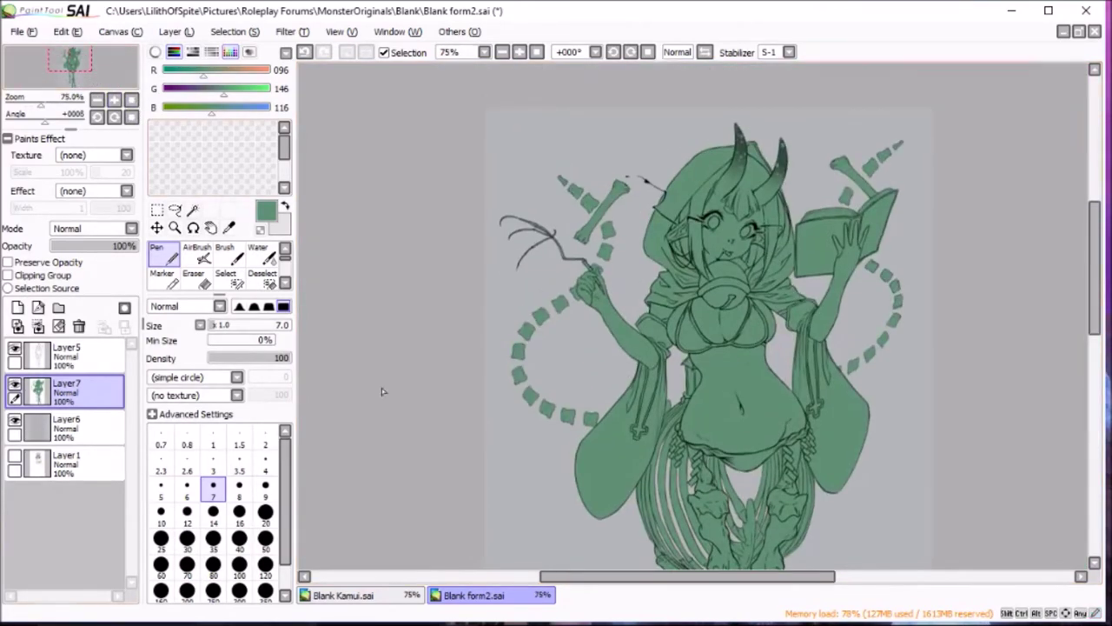
click(17, 307)
click(8, 275)
click(162, 277)
click(661, 348)
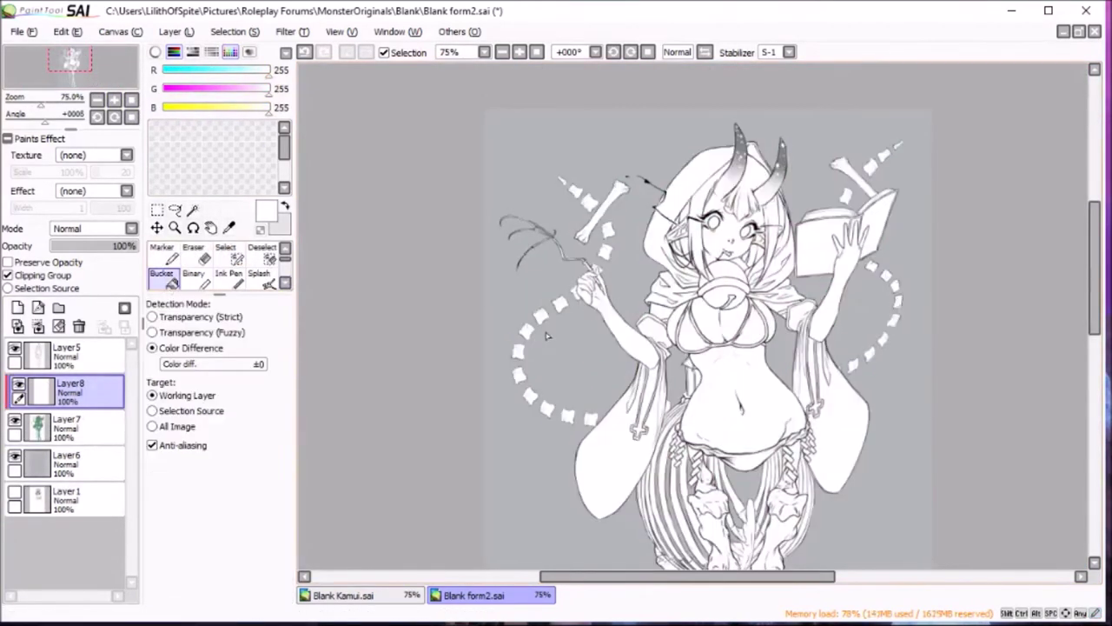
click(114, 99)
click(65, 426)
click(193, 252)
scroll(474, 225, up, 1)
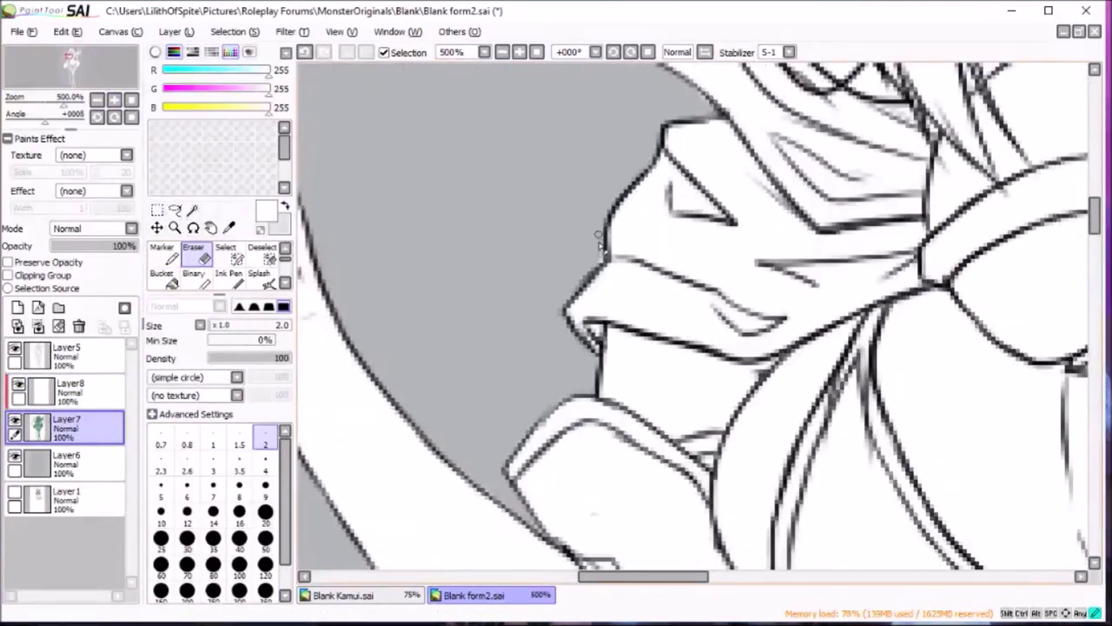
scroll(548, 294, up, 3)
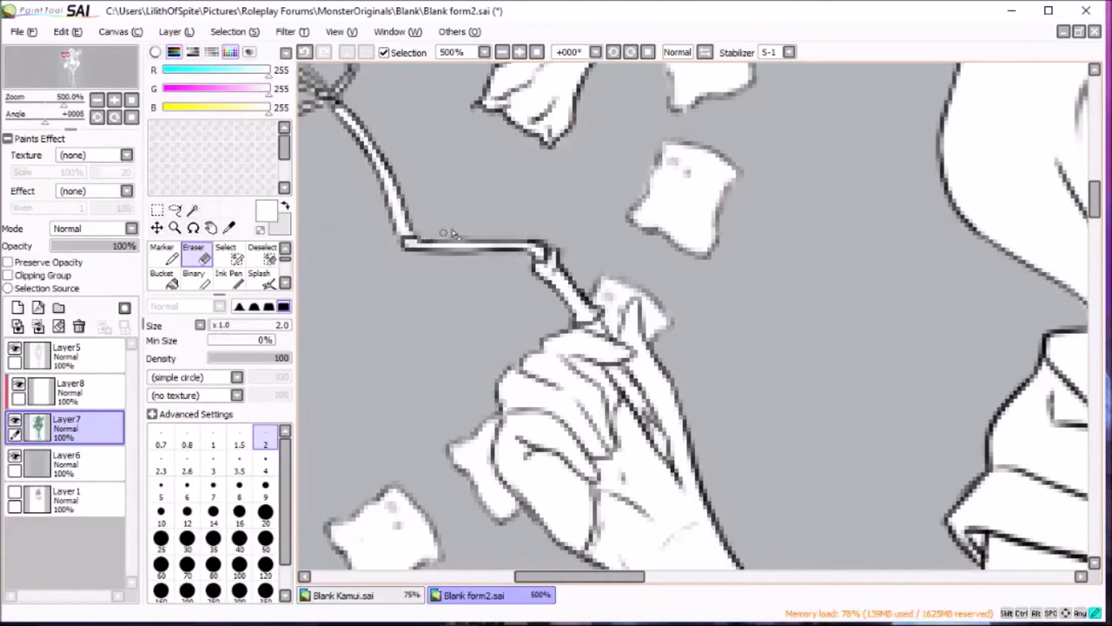
scroll(676, 323, up, 2)
scroll(719, 271, up, 3)
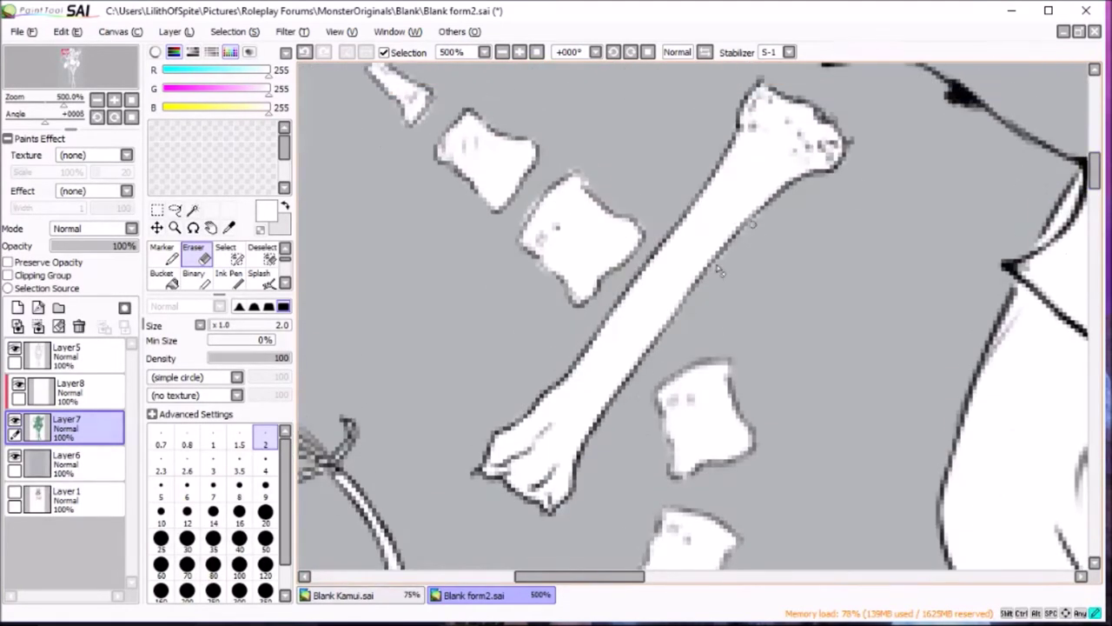
drag(598, 273, 708, 200)
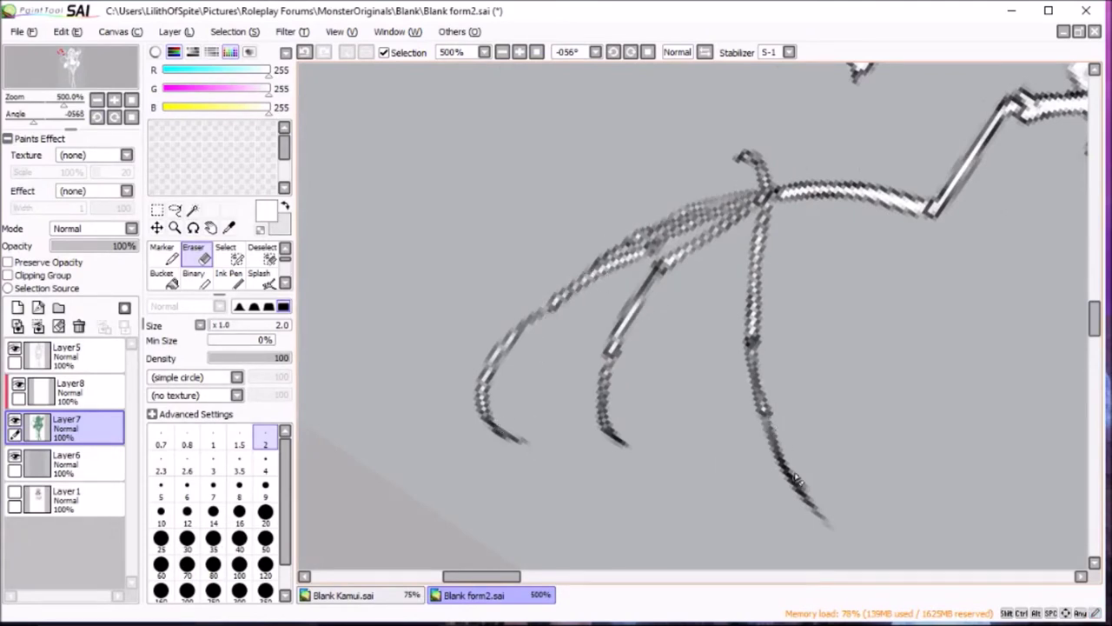
scroll(795, 481, up, 2)
scroll(534, 354, up, 2)
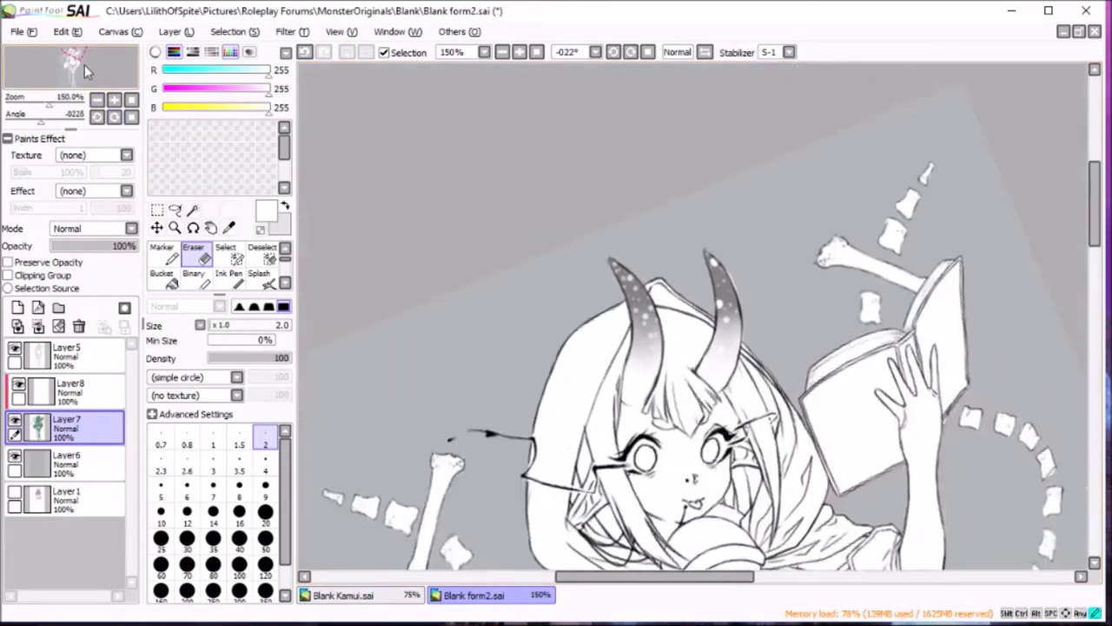
click(114, 100)
scroll(632, 327, down, 5)
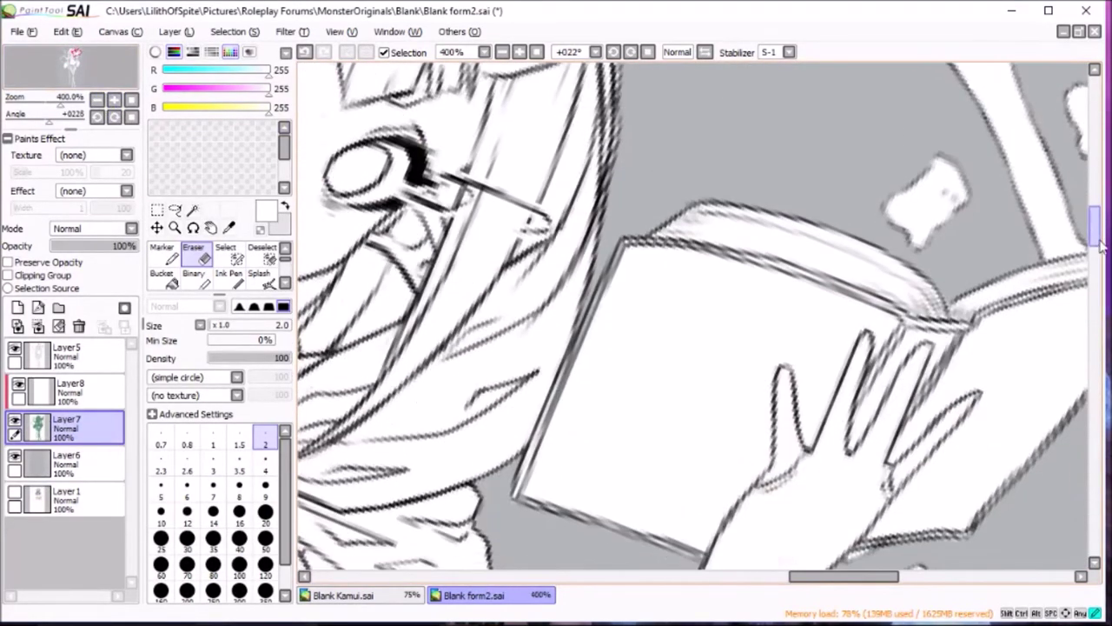
scroll(805, 371, down, 3)
scroll(880, 348, down, 3)
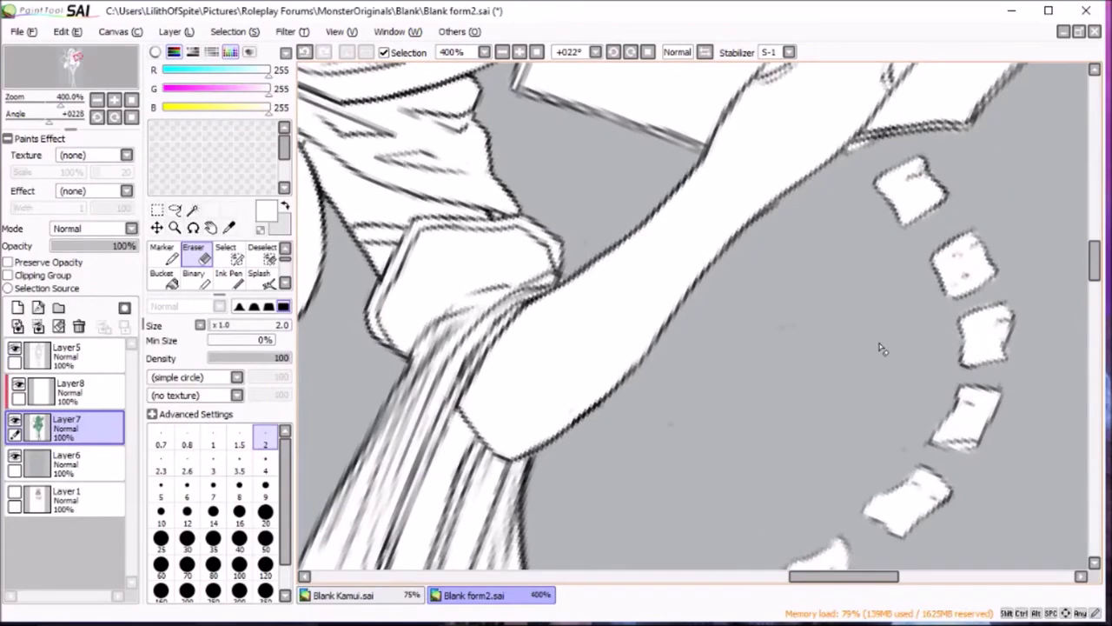
scroll(958, 252, up, 3)
scroll(959, 252, up, 2)
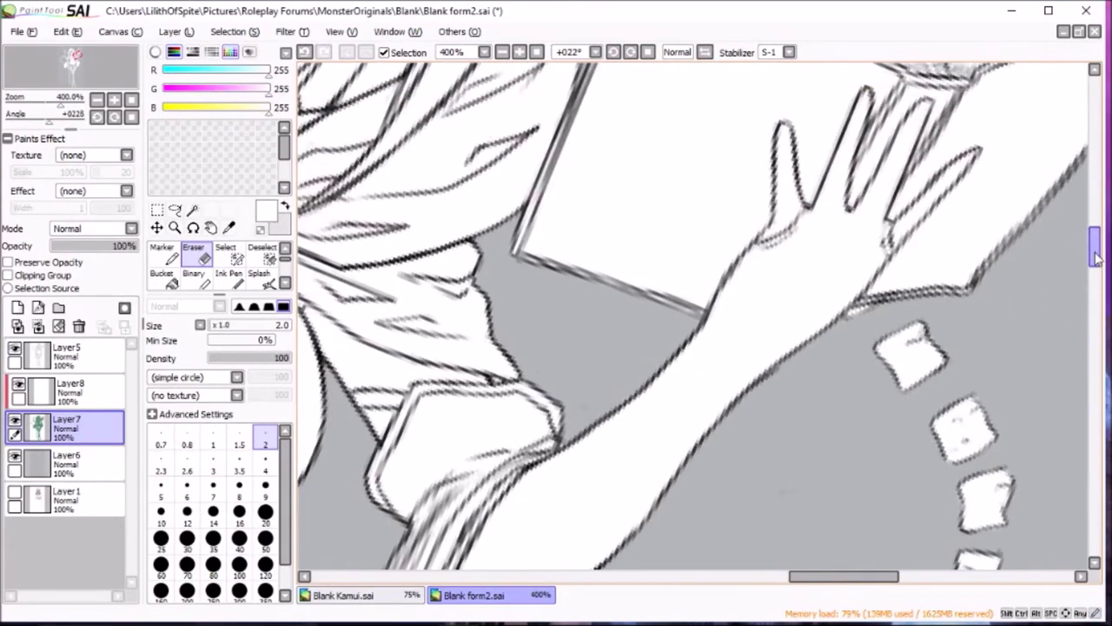
scroll(782, 260, right, 3)
scroll(716, 272, up, 2)
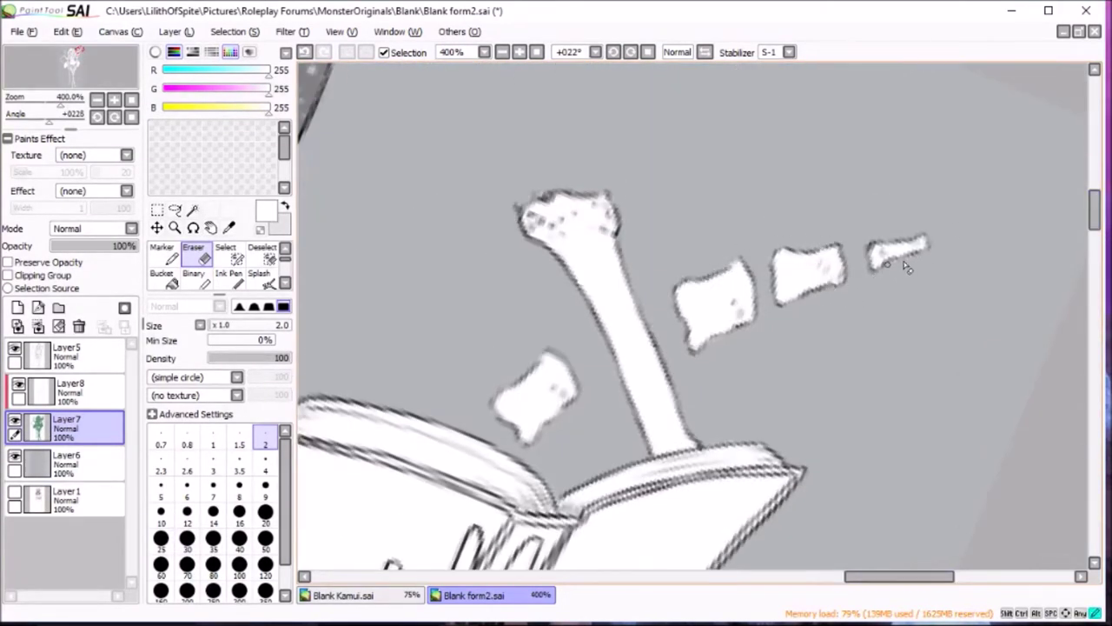
scroll(682, 265, down, 3)
scroll(654, 375, left, 2)
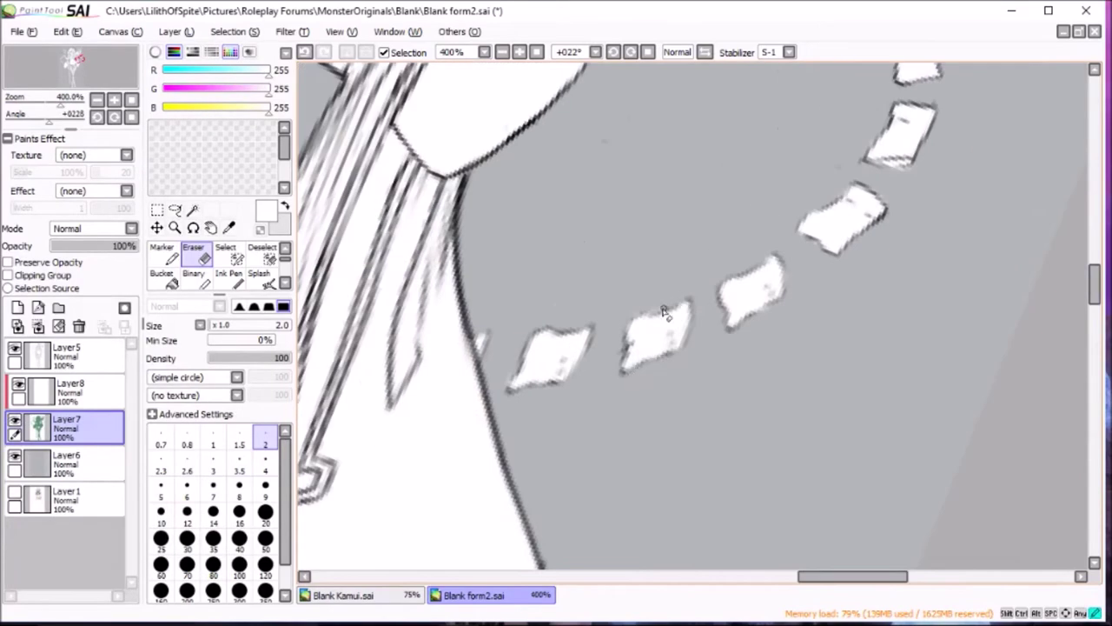
scroll(832, 569, left, 3)
scroll(1023, 286, down, 3)
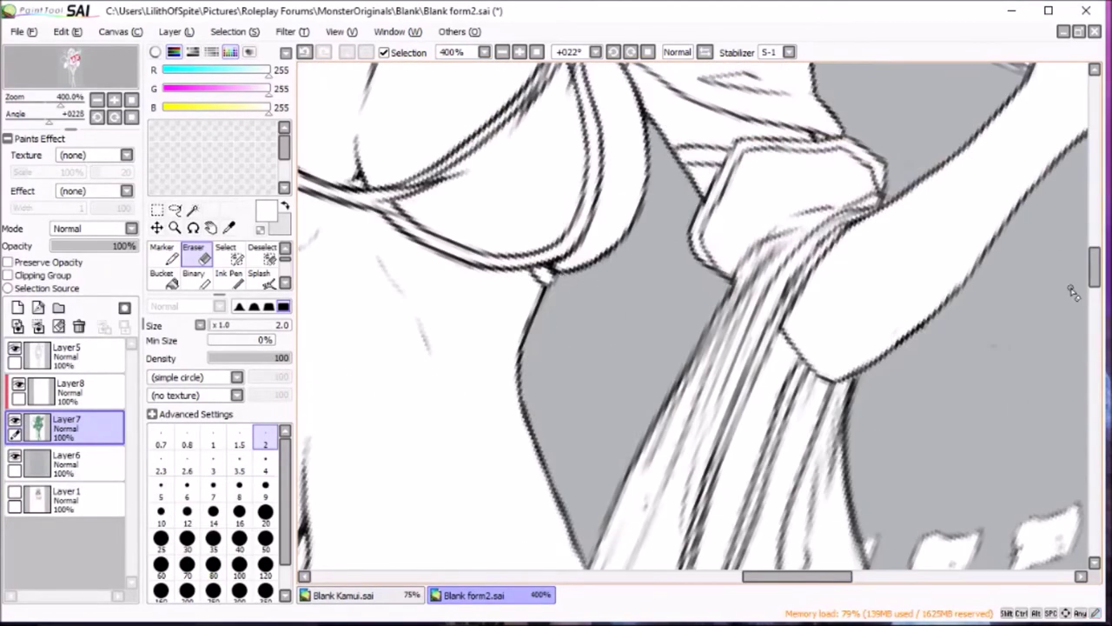
scroll(753, 566, left, 3)
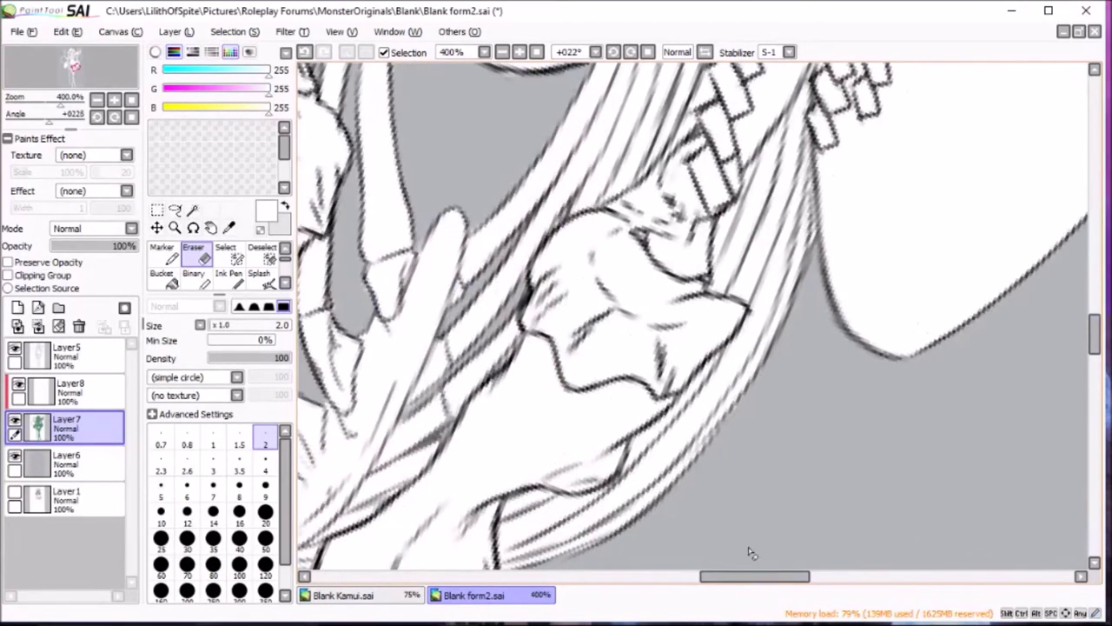
scroll(743, 473, left, 3)
scroll(778, 394, up, 3)
scroll(720, 584, left, 3)
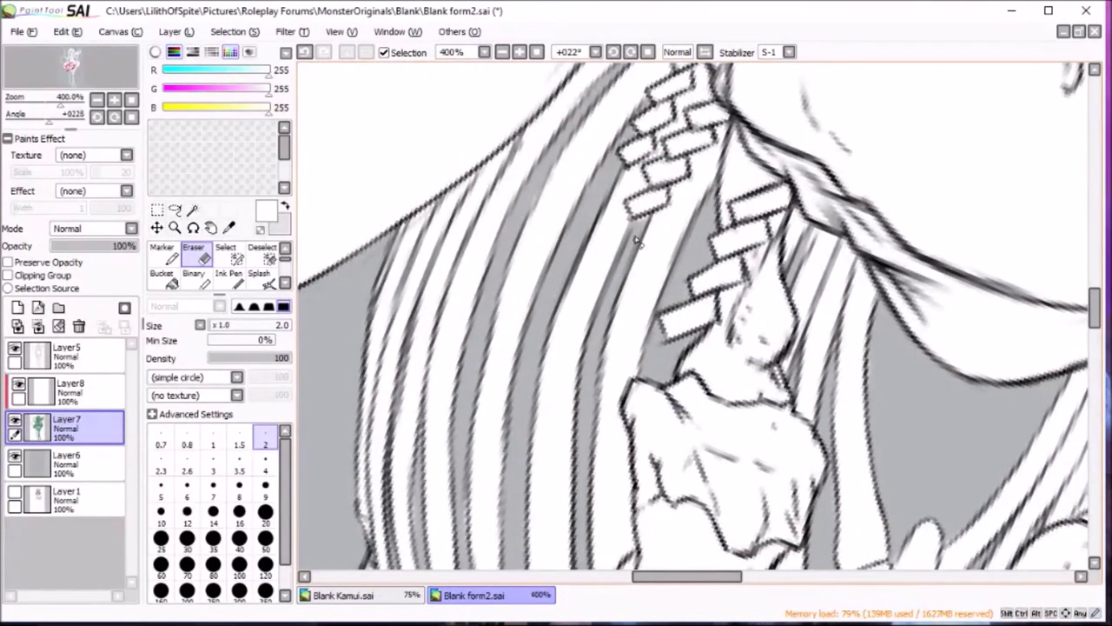
scroll(486, 322, down, 3)
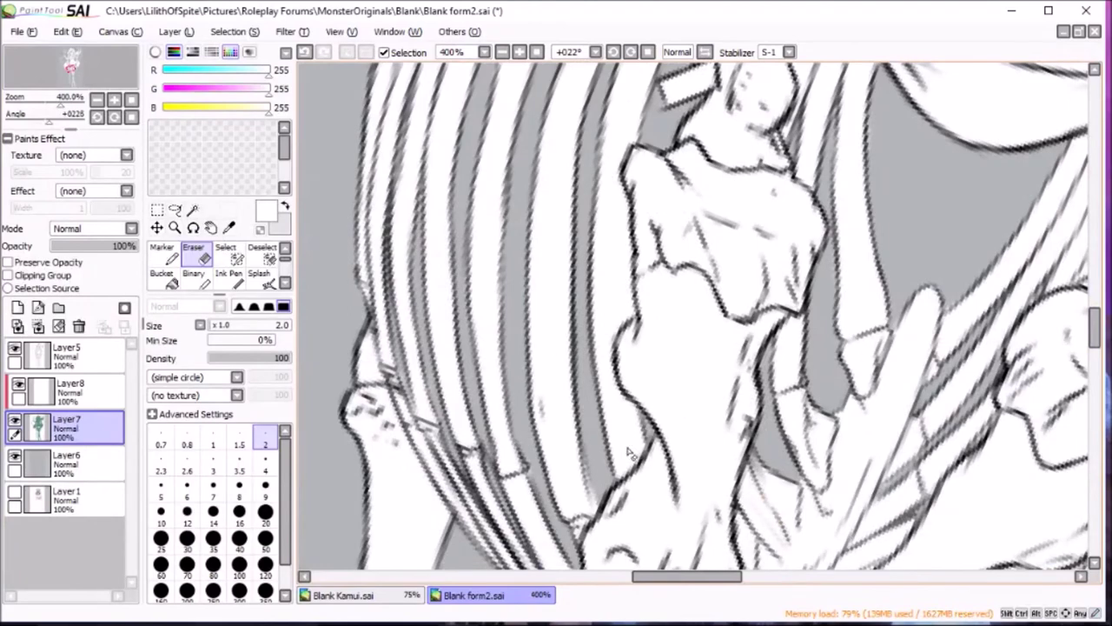
scroll(576, 409, down, 2)
scroll(747, 237, down, 2)
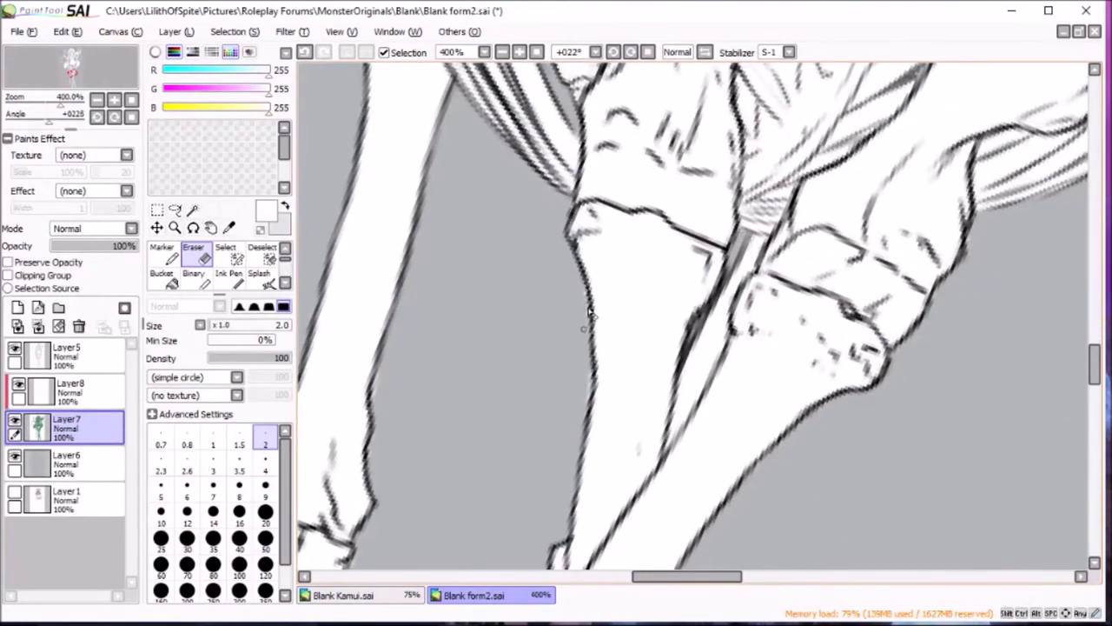
scroll(993, 228, down, 2)
scroll(993, 229, down, 3)
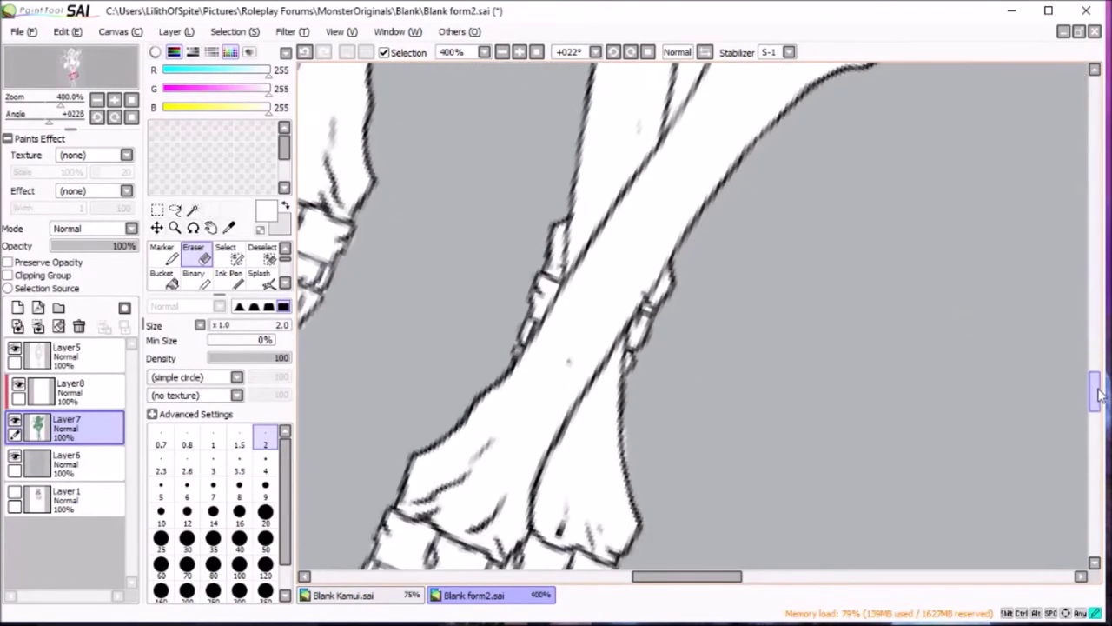
drag(1094, 391, 1098, 470)
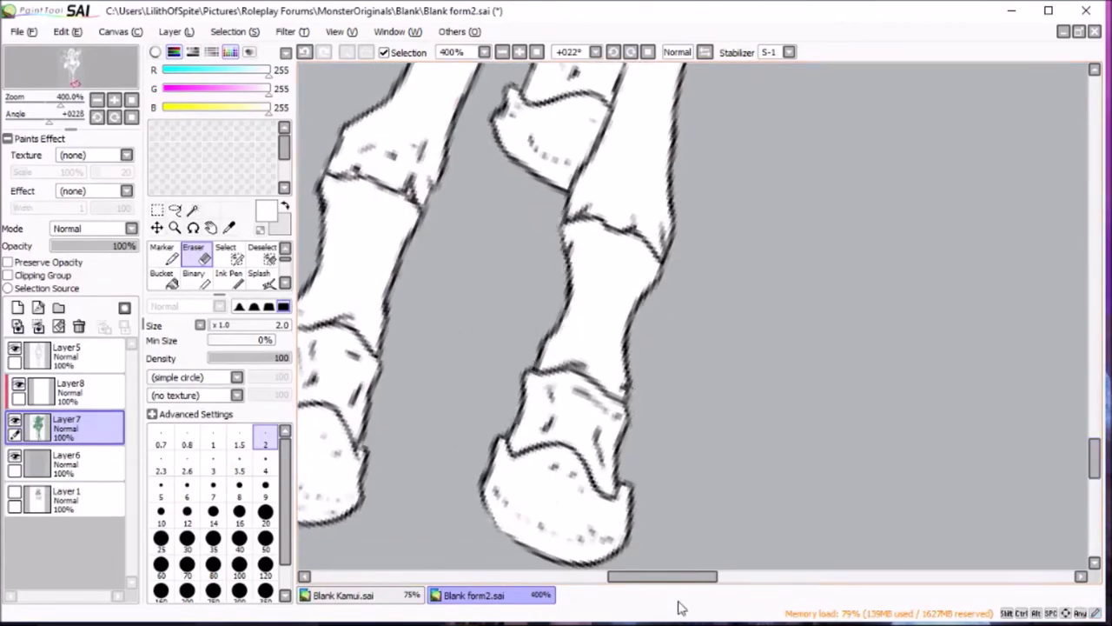
drag(677, 575, 620, 575)
click(1096, 419)
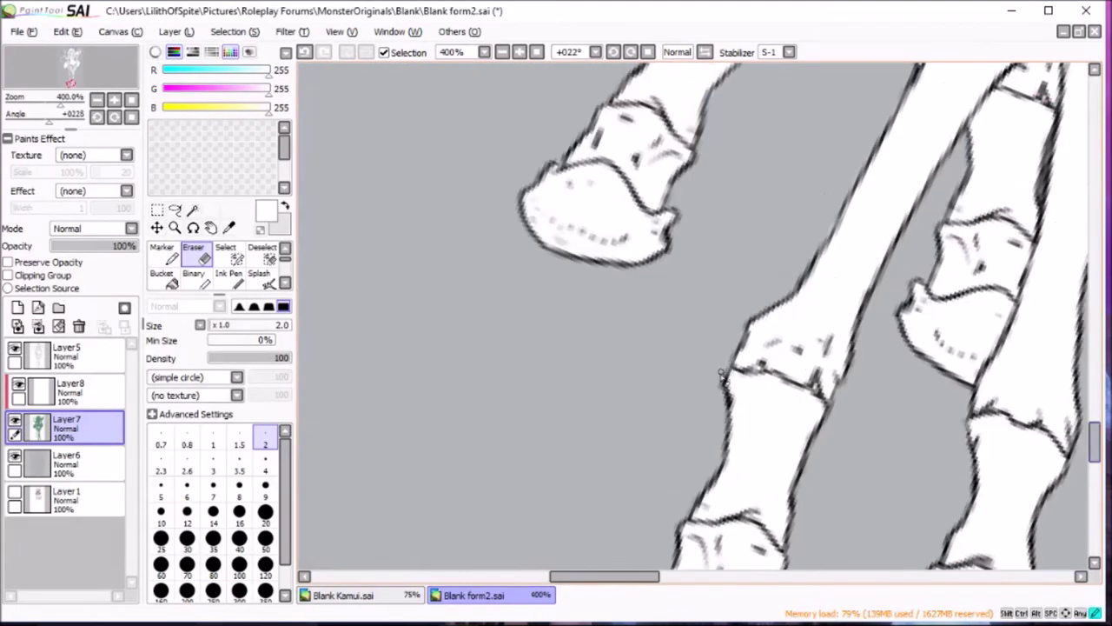
scroll(721, 291, up, 2)
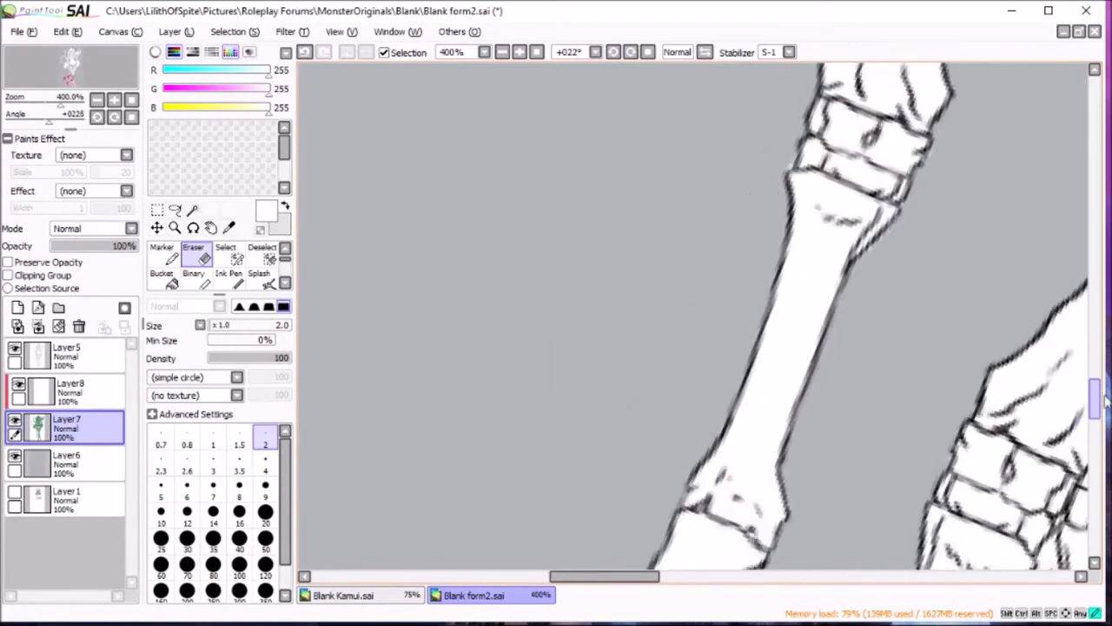
scroll(817, 335, up, 1)
scroll(906, 375, up, 1)
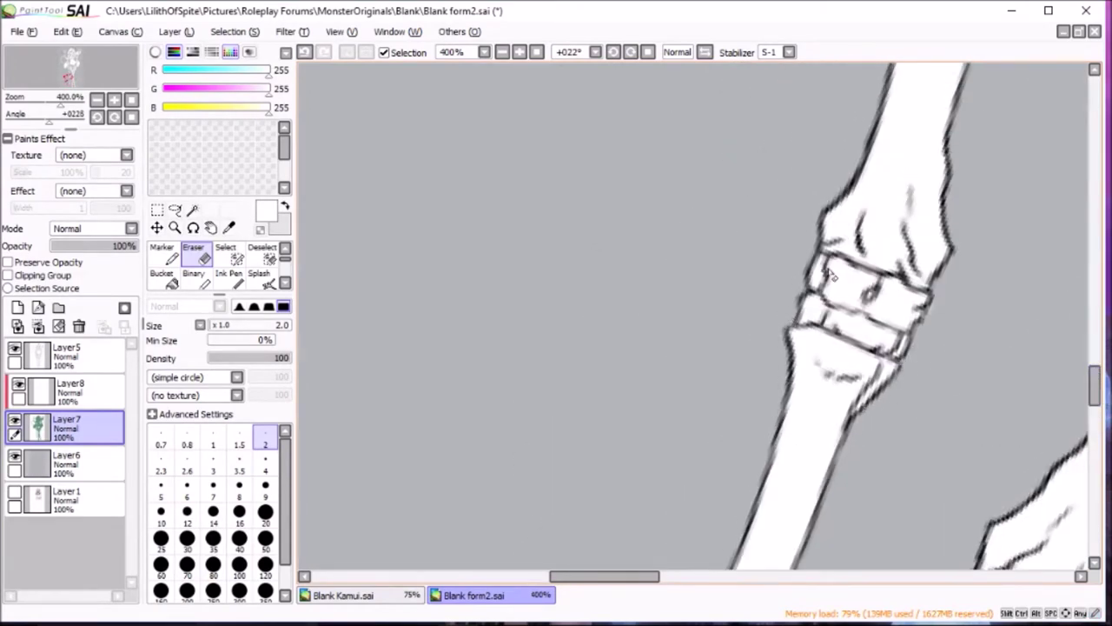
scroll(827, 271, up, 1)
scroll(800, 321, up, 1)
scroll(756, 382, up, 2)
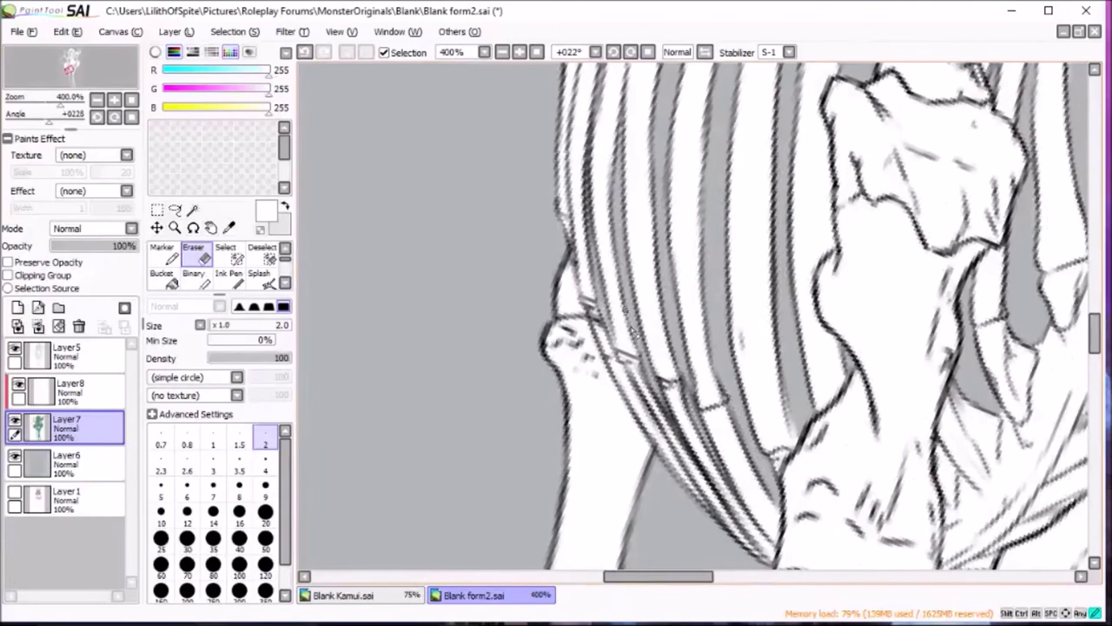
scroll(631, 327, up, 1)
scroll(621, 324, up, 2)
scroll(611, 321, up, 1)
scroll(601, 319, up, 1)
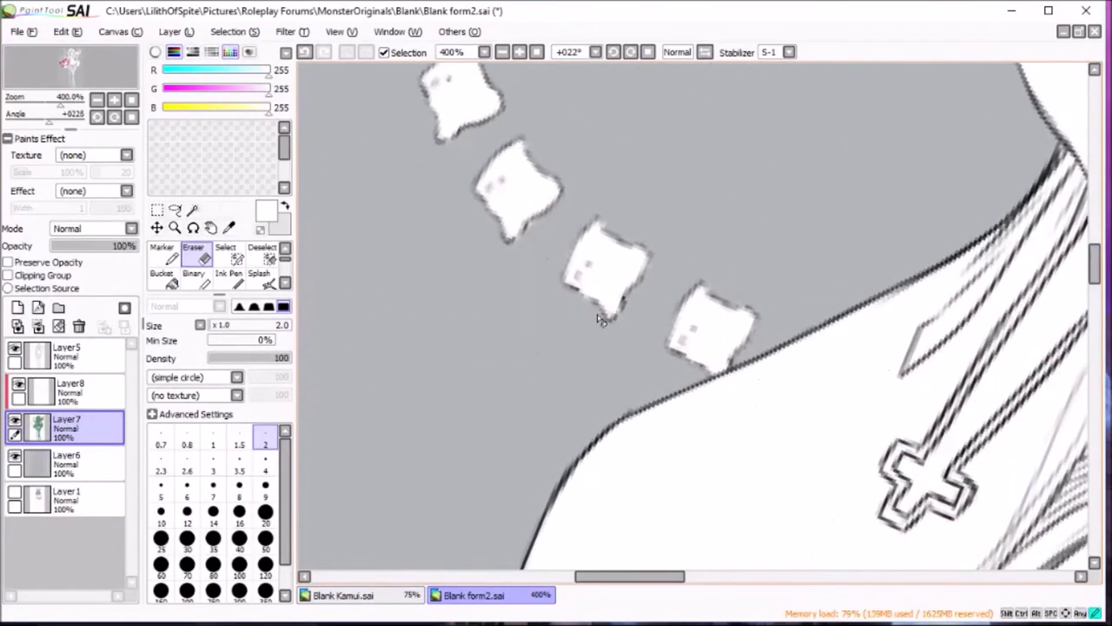
scroll(578, 235, up, 2)
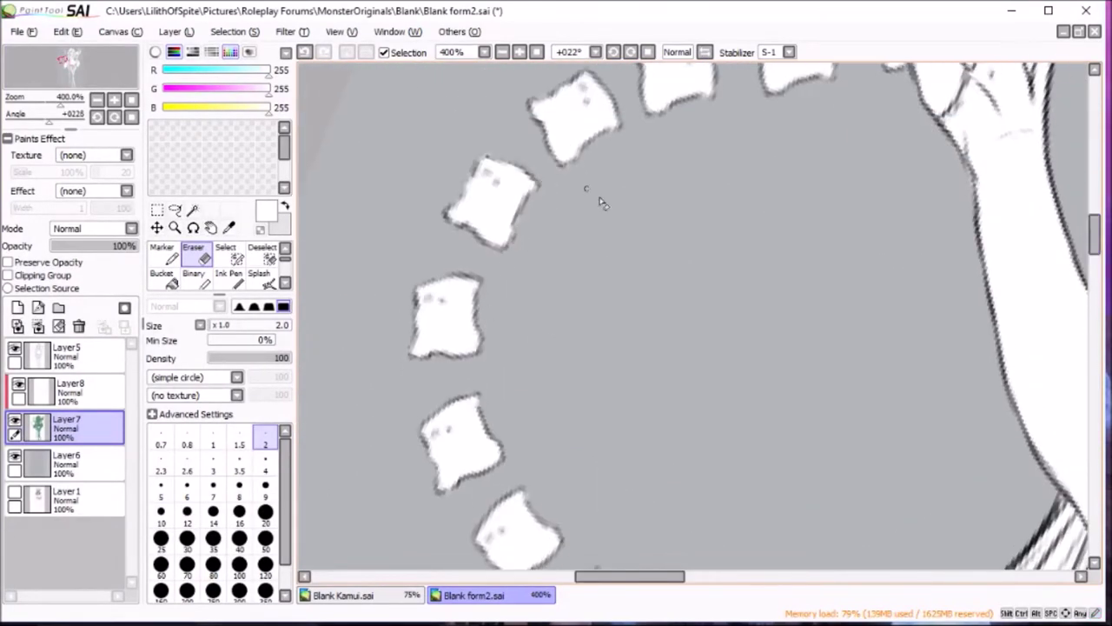
scroll(599, 202, up, 2)
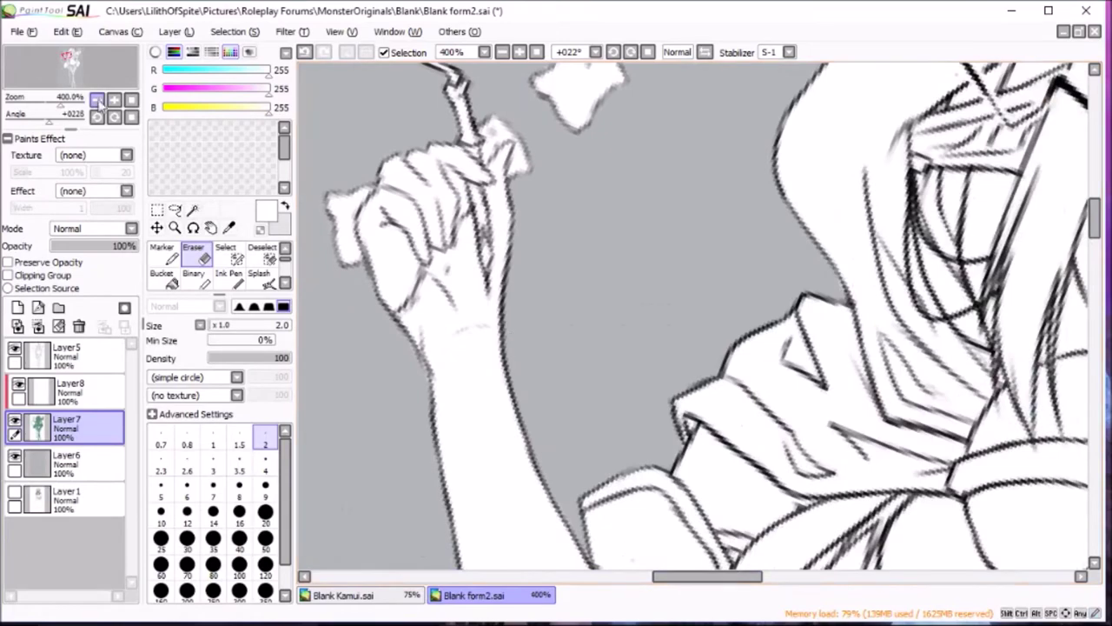
click(97, 100)
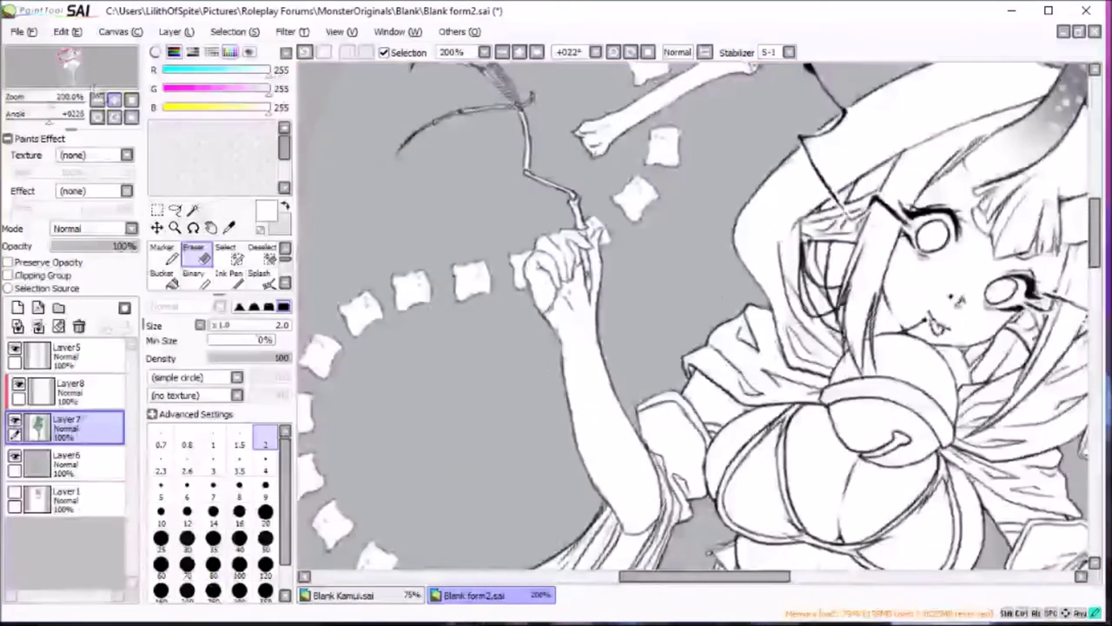
click(127, 101)
Clip the new layer and sample the cream skin colour from Blank-s Skin.jpg.
click(65, 391)
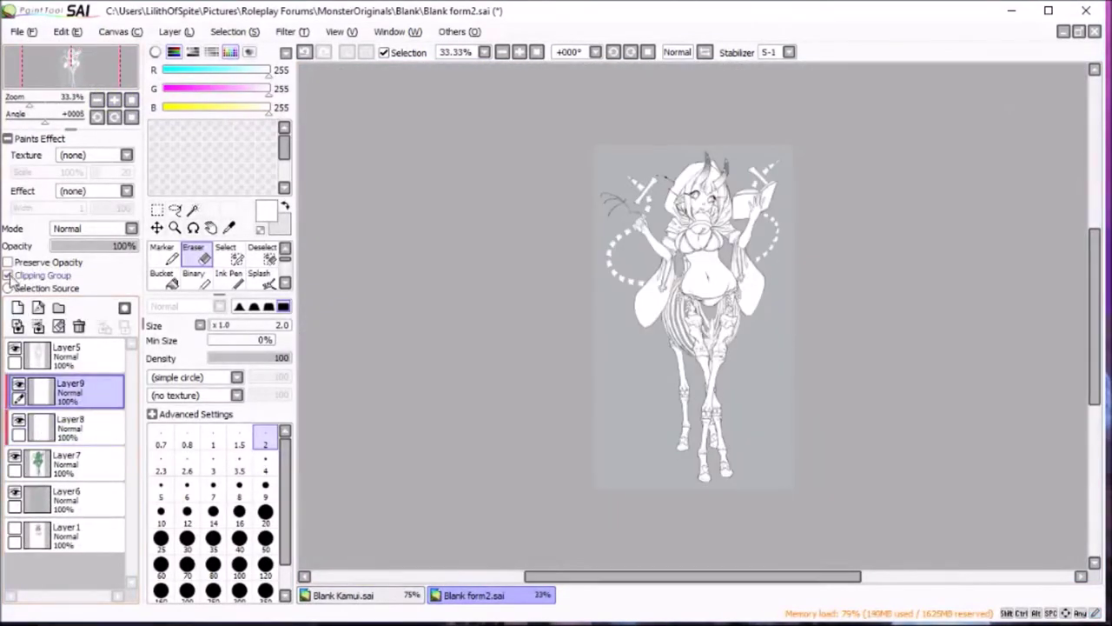
key(ctrl+o)
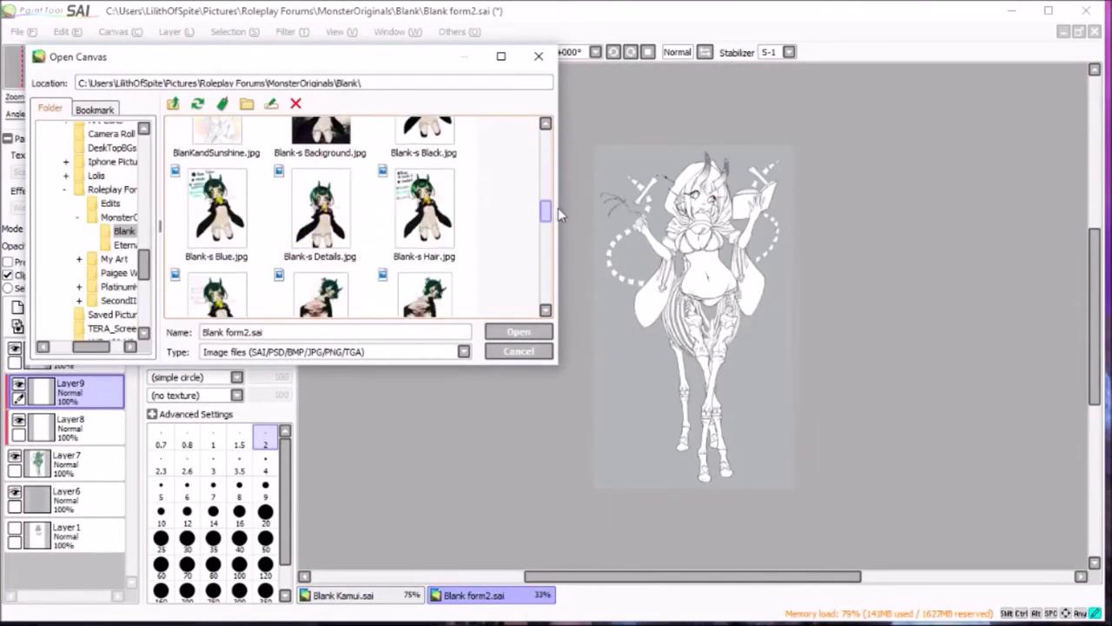
drag(547, 159, 557, 218)
click(519, 351)
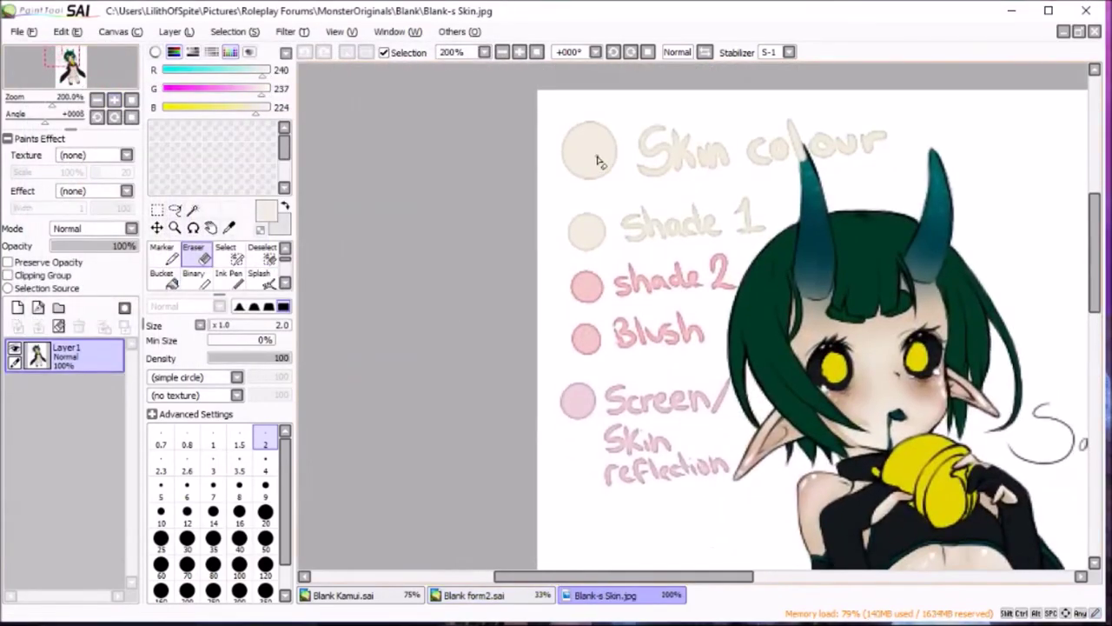
alt+click(585, 289)
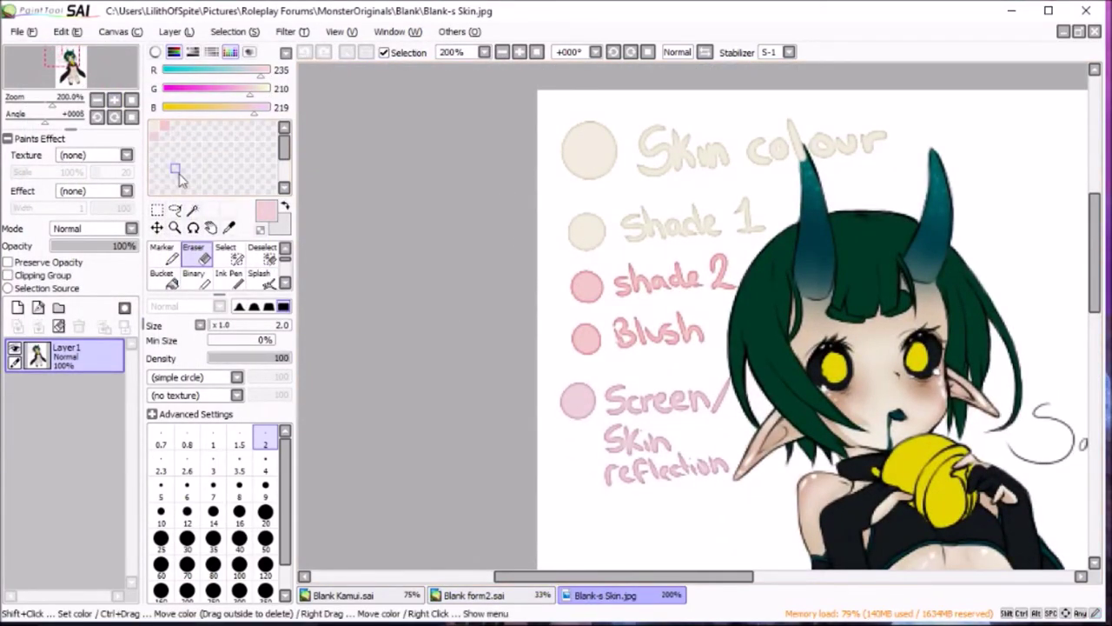
Return to the Blank form2.sai drawing and select the Pen for painting skin.
key(ctrl+Tab)
scroll(530, 256, up, 2)
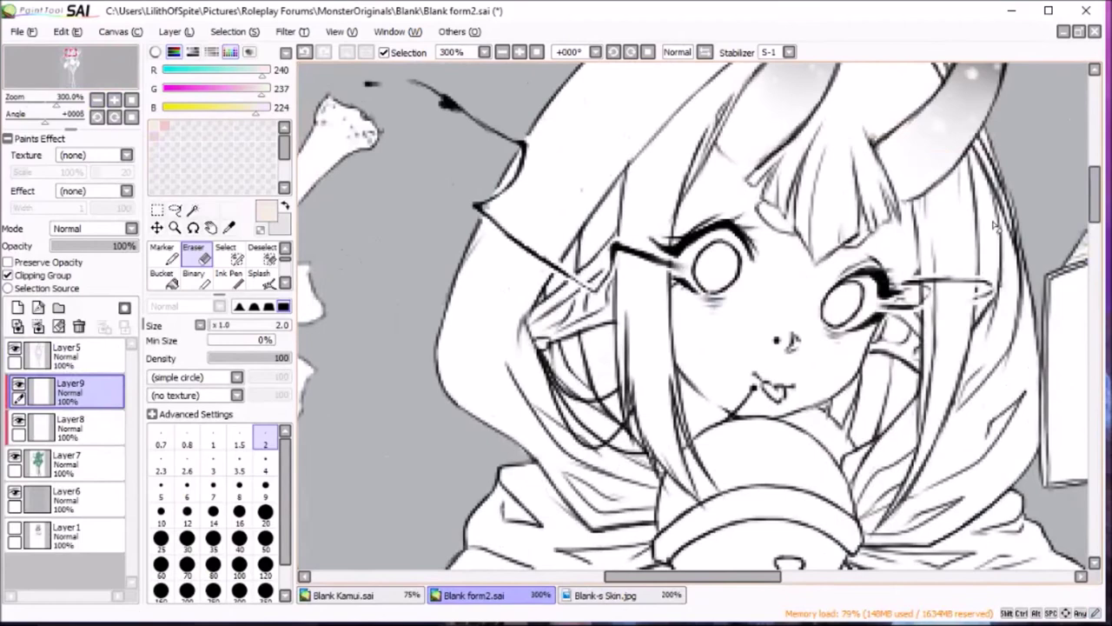
scroll(530, 257, up, 1)
scroll(530, 256, up, 1)
click(158, 252)
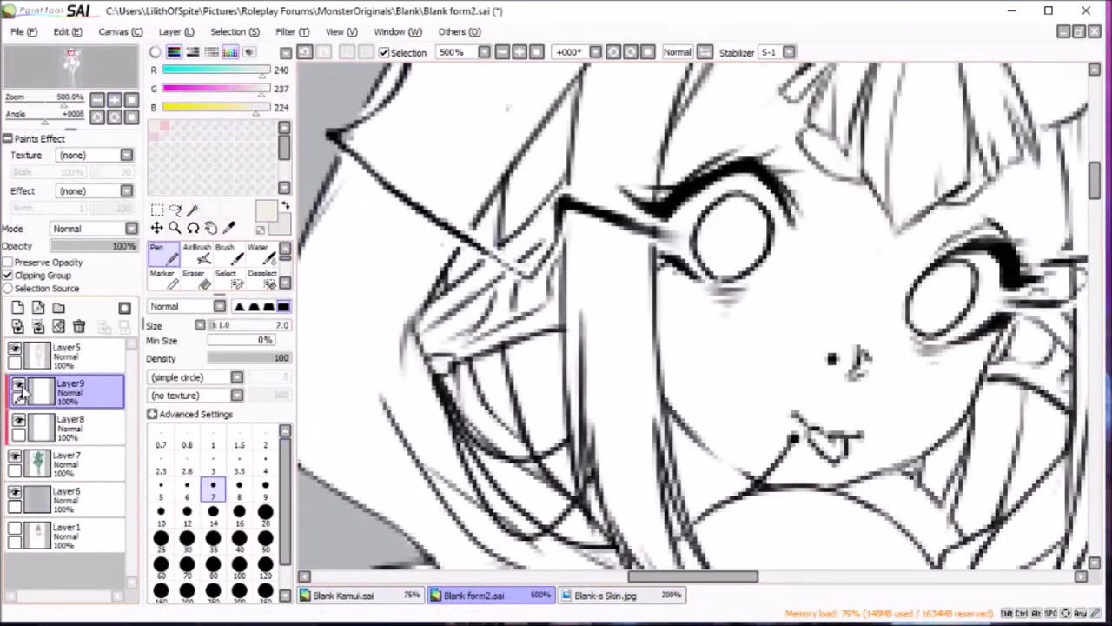
Hide Layer8 and paint cream along the hairline, hair tip and down the cheek and jawline.
click(15, 419)
drag(565, 184, 553, 289)
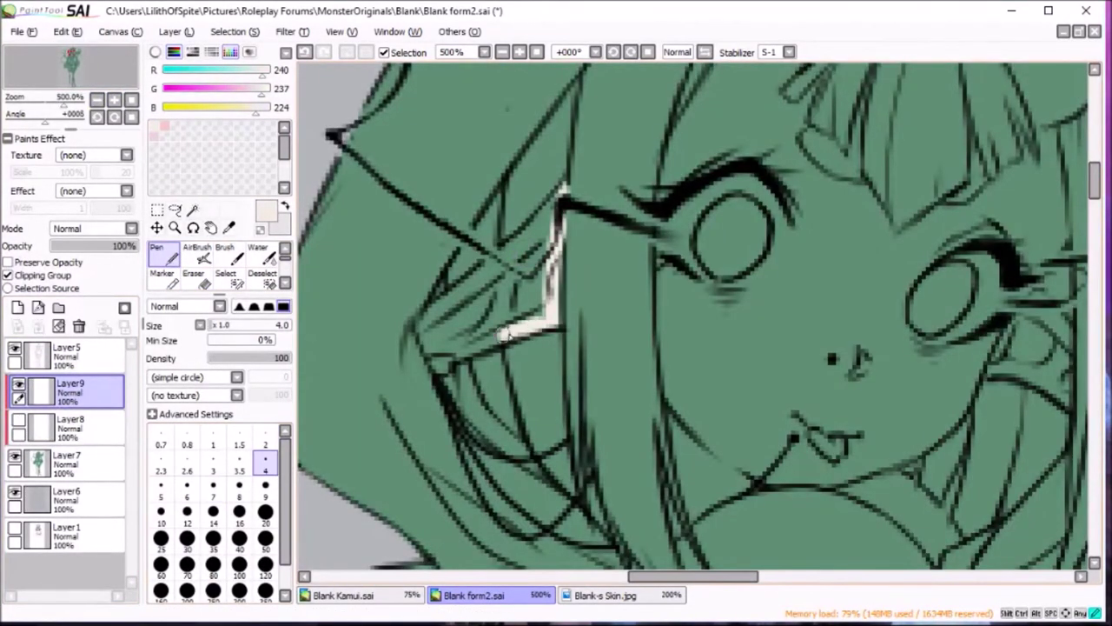
drag(434, 357, 428, 320)
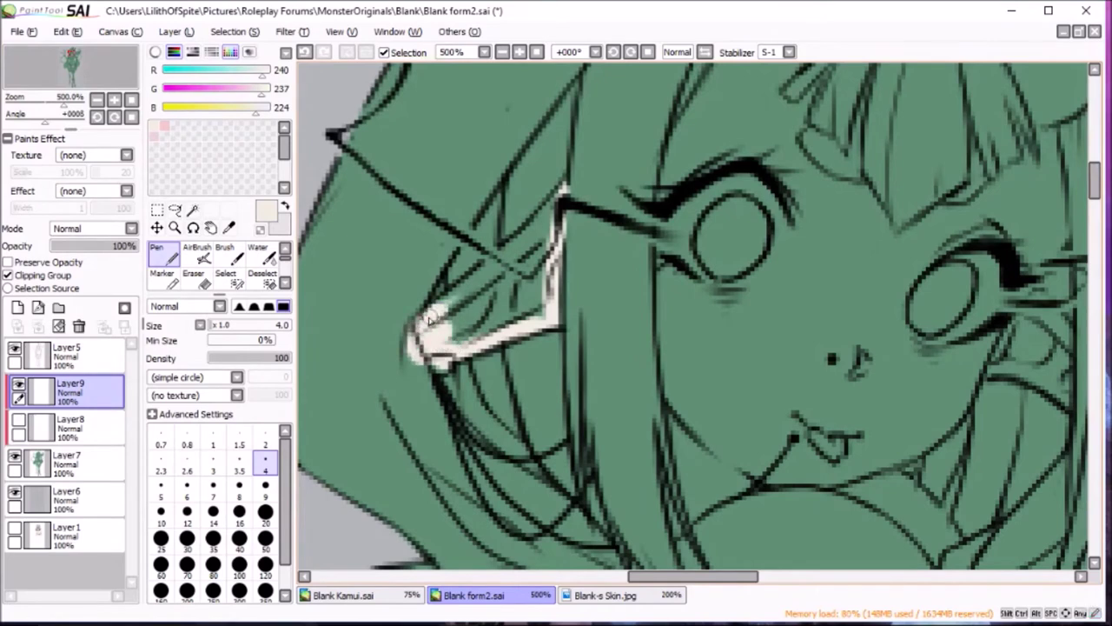
key(bracketright)
key(bracketright)
key(bracketright)
drag(561, 187, 425, 312)
drag(521, 252, 426, 365)
mouse_move(539, 330)
mouse_down()
mouse_move(421, 378)
mouse_move(565, 187)
mouse_up()
mouse_move(676, 423)
mouse_down()
mouse_move(765, 486)
mouse_move(860, 461)
mouse_move(964, 356)
mouse_move(782, 409)
mouse_move(745, 298)
mouse_move(820, 256)
mouse_move(912, 243)
mouse_up()
key(bracketright)
key(bracketright)
key(bracketright)
Brush cream skin over the face with the enlarged pen.
scroll(877, 391, up, 3)
drag(876, 393, 695, 261)
mouse_move(661, 330)
mouse_down()
mouse_move(794, 223)
mouse_move(851, 130)
mouse_up()
scroll(825, 173, right, 5)
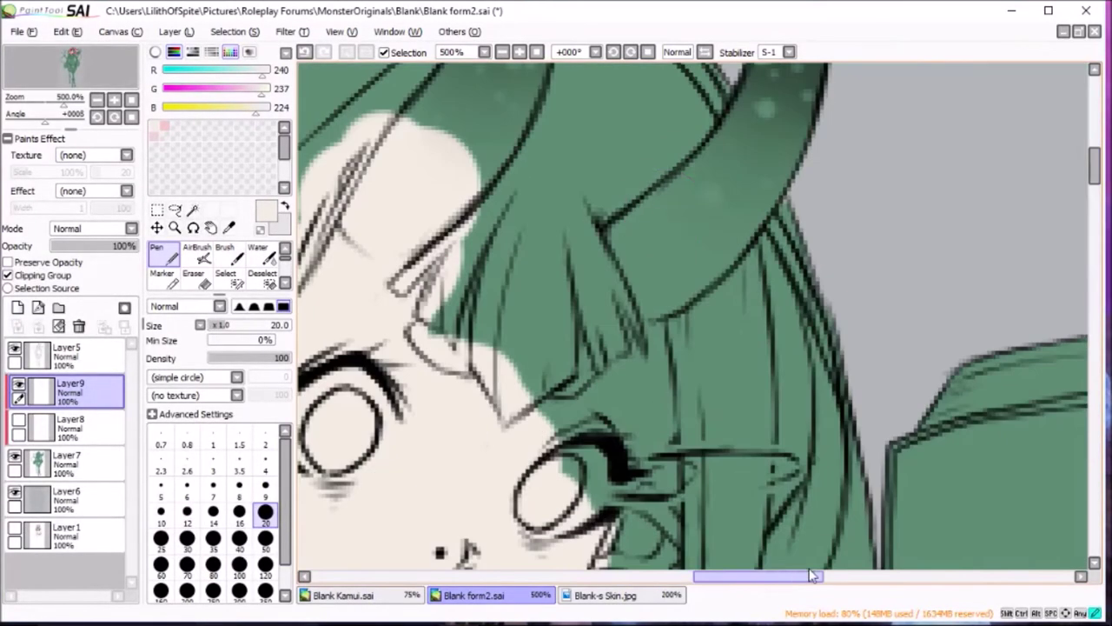
drag(608, 191, 660, 369)
scroll(654, 430, down, 2)
drag(608, 261, 660, 417)
scroll(653, 430, down, 2)
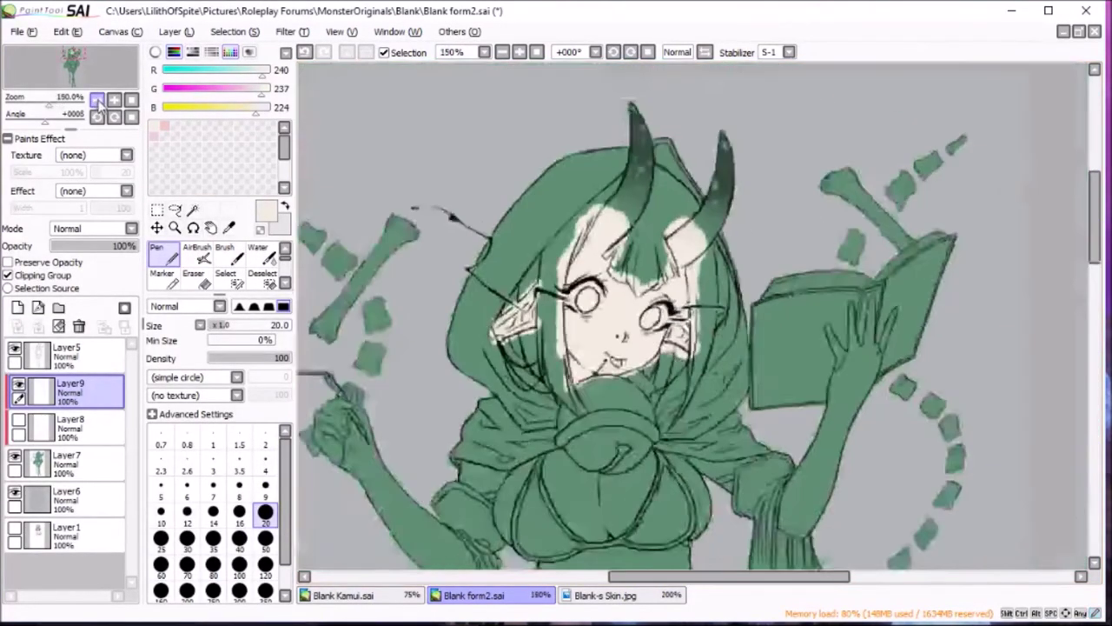
scroll(724, 521, up, 1)
scroll(724, 521, down, 5)
scroll(695, 347, up, 2)
Paint cream skin across the chest, the hip area and beside the hand.
drag(564, 287, 660, 521)
mouse_move(678, 452)
mouse_down()
mouse_move(834, 387)
mouse_move(995, 430)
mouse_up()
drag(965, 487, 1042, 260)
scroll(999, 348, right, 5)
mouse_move(608, 521)
mouse_down()
mouse_move(727, 461)
mouse_move(744, 273)
mouse_move(695, 391)
mouse_up()
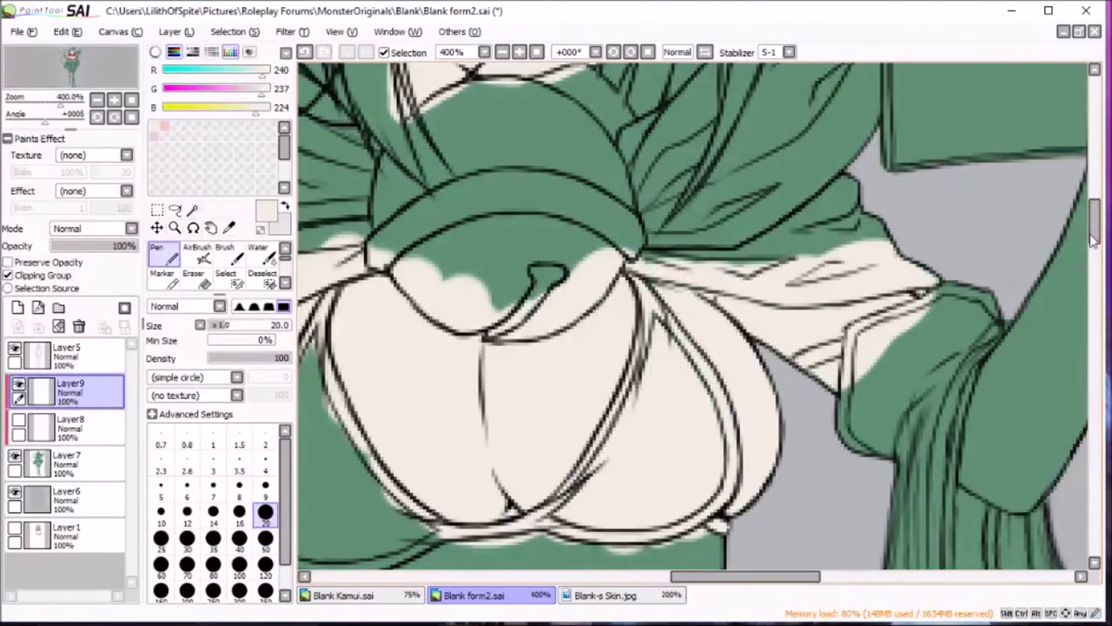
scroll(695, 348, down, 3)
scroll(695, 348, right, 3)
drag(695, 434, 764, 261)
drag(738, 296, 817, 200)
scroll(782, 304, up, 3)
scroll(869, 261, up, 2)
mouse_move(973, 174)
mouse_down()
mouse_move(956, 208)
mouse_move(799, 278)
mouse_up()
Undo the stray strokes and repaint cream over the hand at a larger brush size.
click(265, 484)
drag(904, 322, 934, 365)
key(ctrl+z)
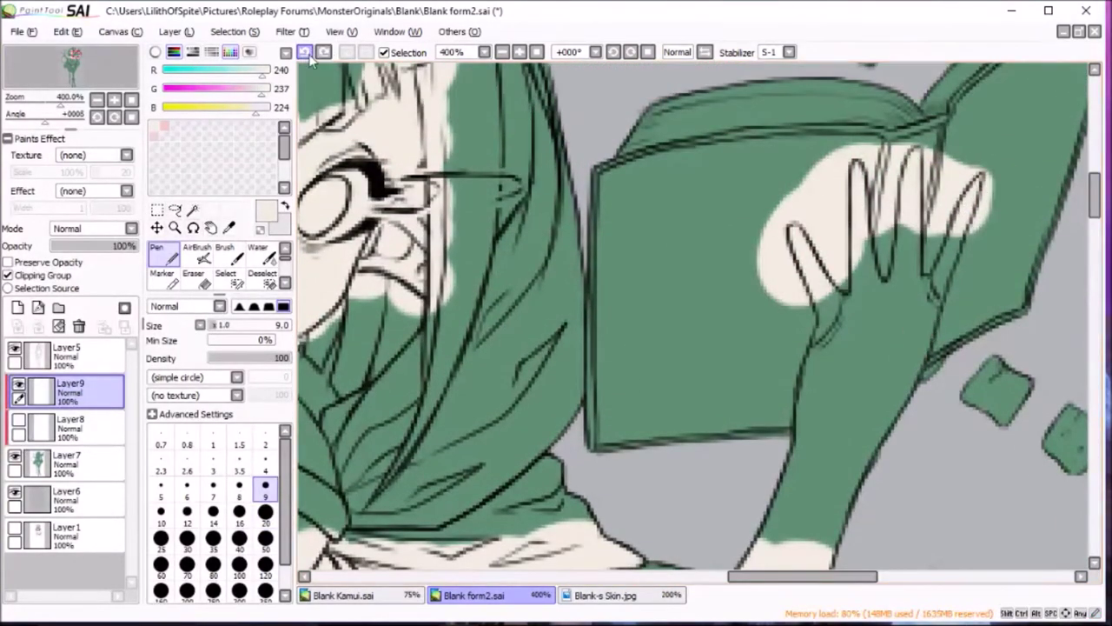
key(ctrl+z)
key(ctrl+z)
scroll(1099, 211, up, 1)
click(265, 511)
drag(934, 244, 921, 296)
drag(787, 278, 768, 343)
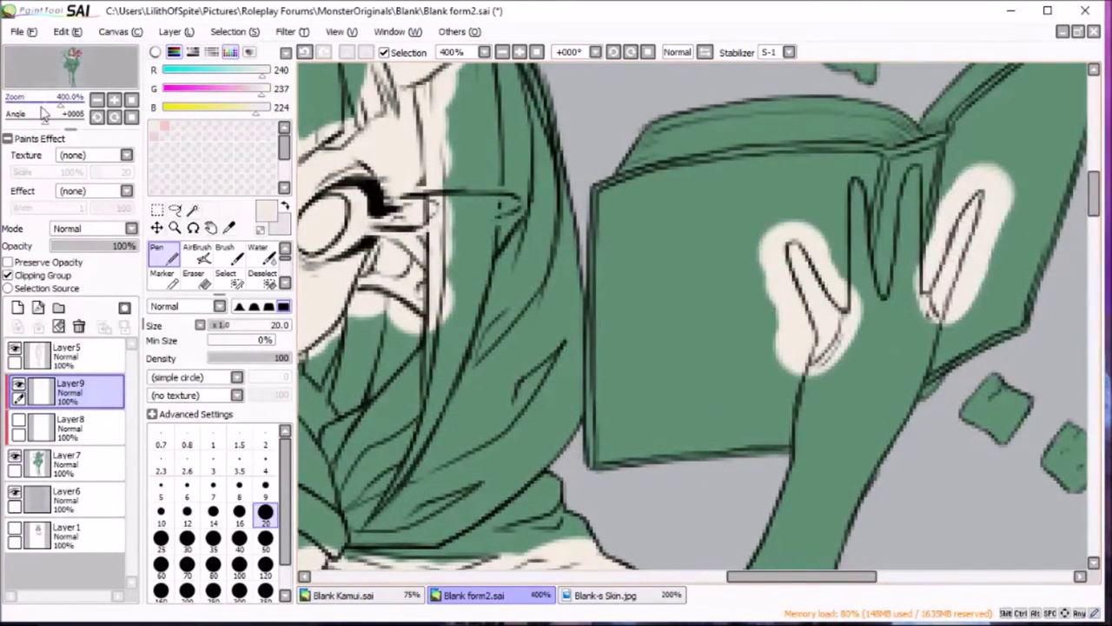
click(96, 99)
scroll(764, 330, up, 2)
scroll(608, 313, up, 2)
Paint cream onto the upper and lower fingers using brush sizes 4, 9 and 20.
click(265, 484)
mouse_move(608, 304)
mouse_down()
mouse_move(599, 330)
mouse_move(584, 300)
mouse_up()
click(304, 53)
click(265, 470)
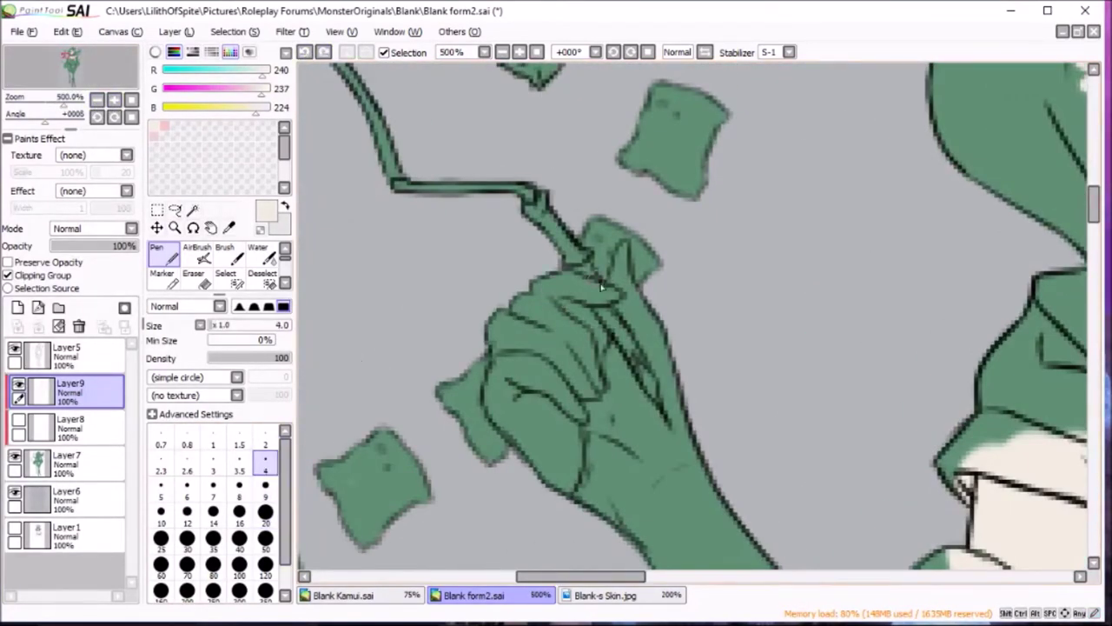
drag(596, 329, 608, 364)
drag(526, 313, 563, 284)
click(265, 484)
mouse_move(512, 348)
mouse_down()
mouse_move(495, 417)
mouse_move(565, 495)
mouse_up()
mouse_move(591, 382)
mouse_down()
mouse_move(525, 357)
mouse_move(512, 262)
mouse_move(473, 417)
mouse_up()
scroll(524, 356, down, 3)
scroll(512, 262, up, 2)
click(265, 511)
drag(539, 260, 774, 417)
Add cream highlights along the arm edge and fold, undoing misplaced strokes, at sizes 4 and 9.
scroll(832, 350, down, 5)
drag(832, 350, 817, 382)
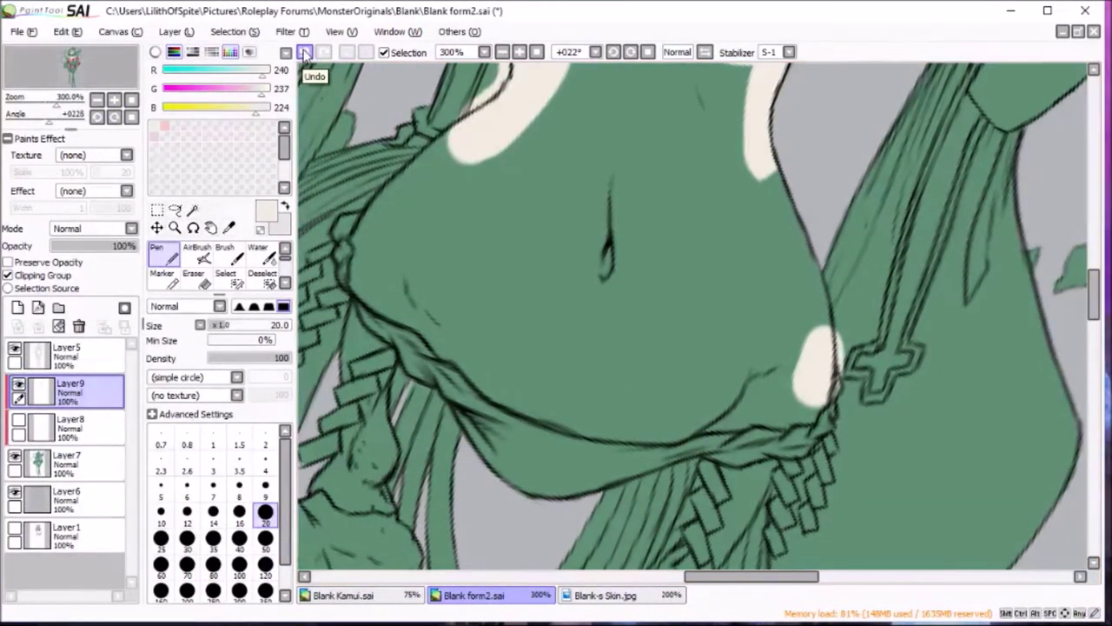
click(305, 54)
scroll(880, 401, up, 1)
click(265, 471)
drag(856, 452, 851, 465)
key(ctrl+z)
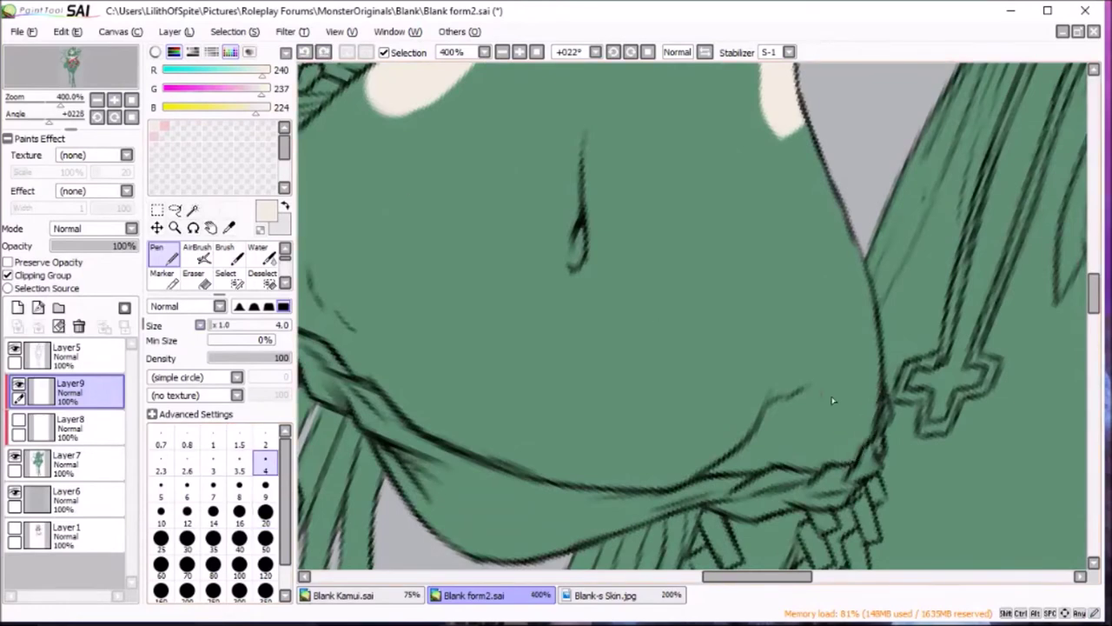
key(bracketright)
key(bracketright)
key(bracketright)
drag(874, 408, 826, 198)
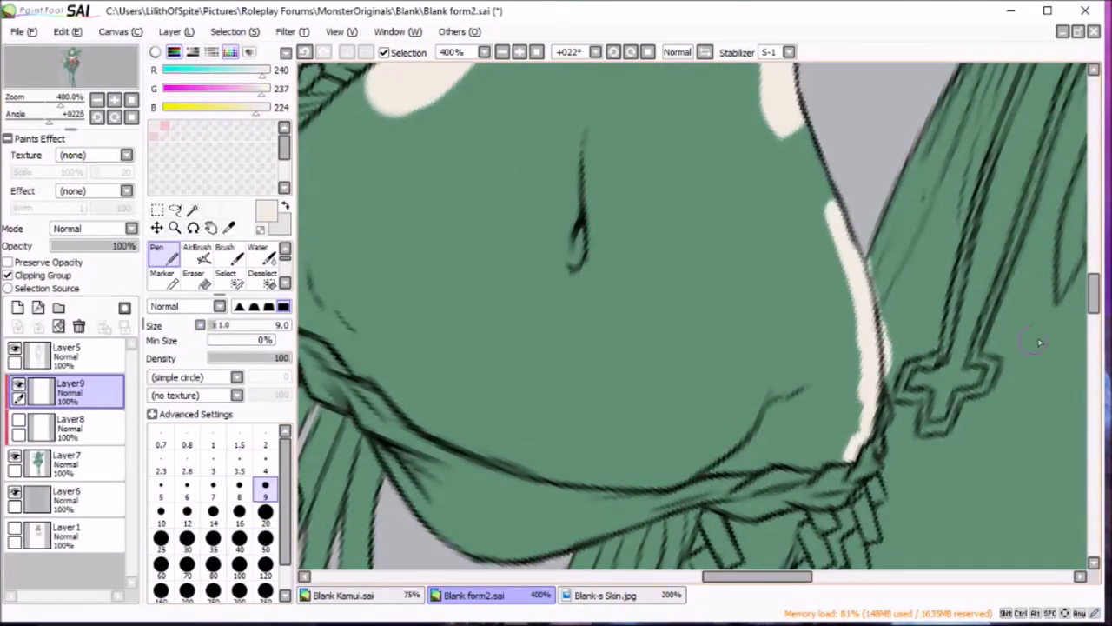
scroll(825, 198, down, 2)
drag(778, 318, 695, 341)
Rotate the canvas and paint cream highlights down the fold, the arm's left edge and lower fold.
key(Delete)
key(Delete)
key(Delete)
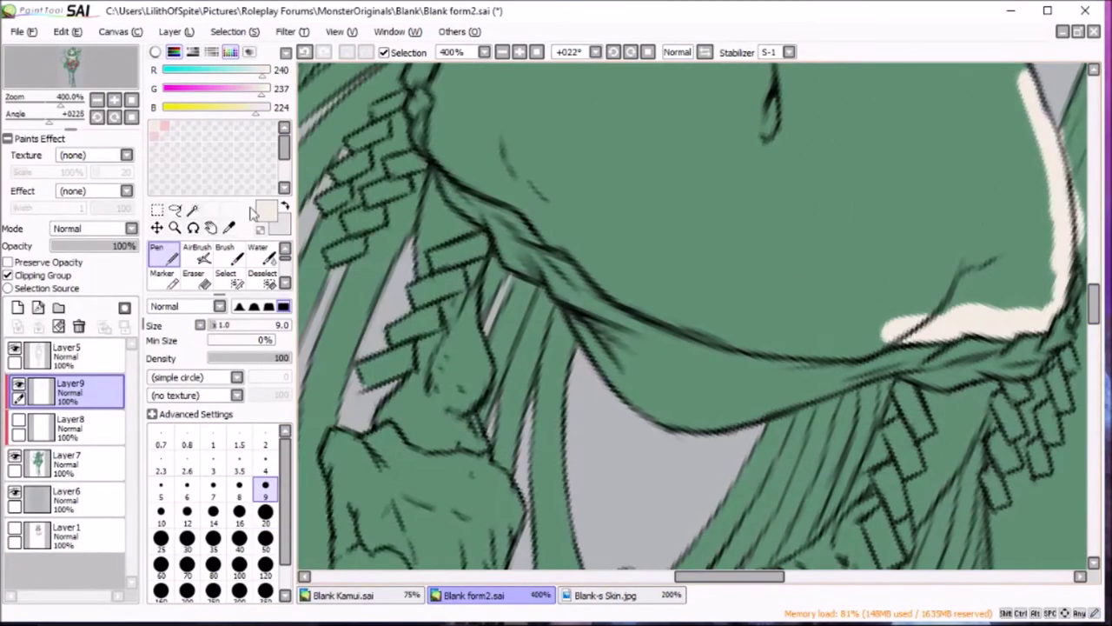
mouse_move(856, 174)
mouse_down()
mouse_move(785, 265)
mouse_move(591, 352)
mouse_up()
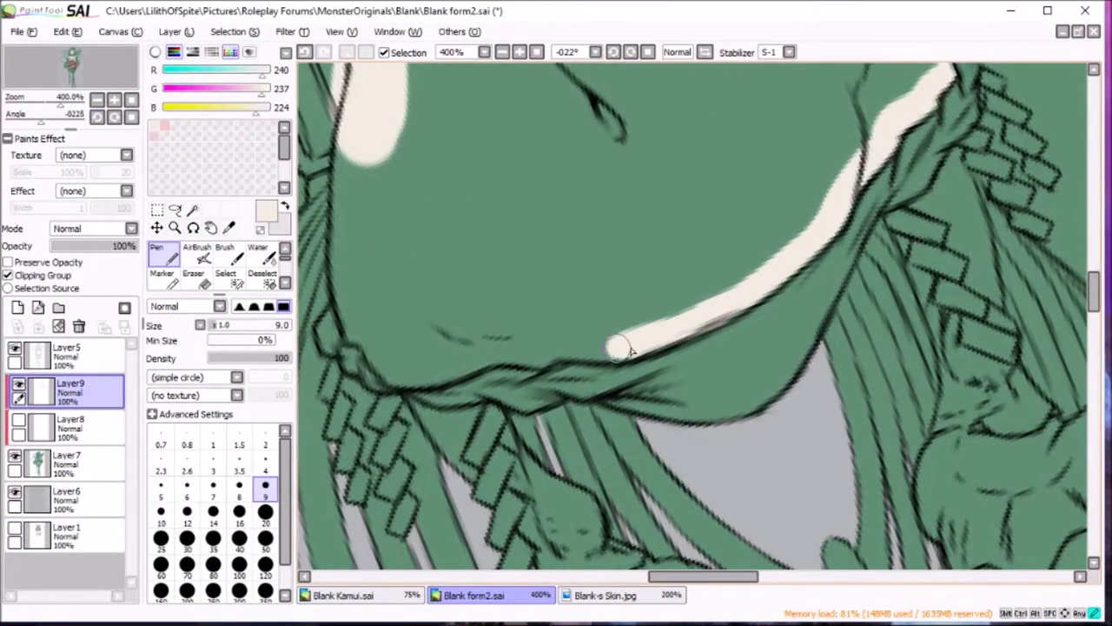
scroll(590, 352, left, 5)
drag(565, 288, 570, 315)
drag(569, 117, 573, 313)
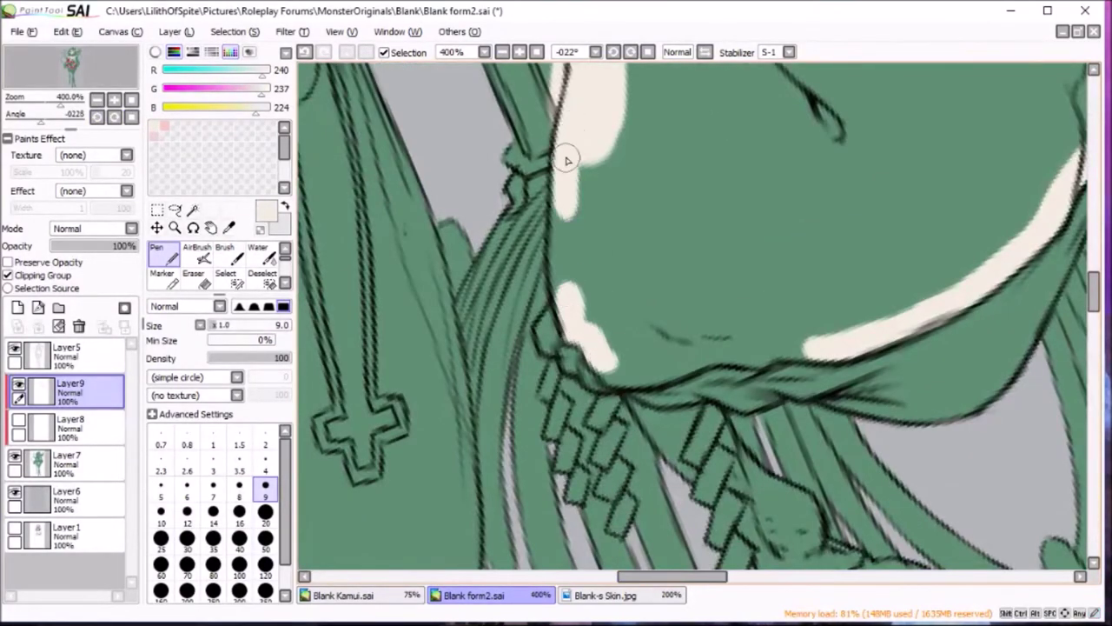
drag(613, 375, 774, 342)
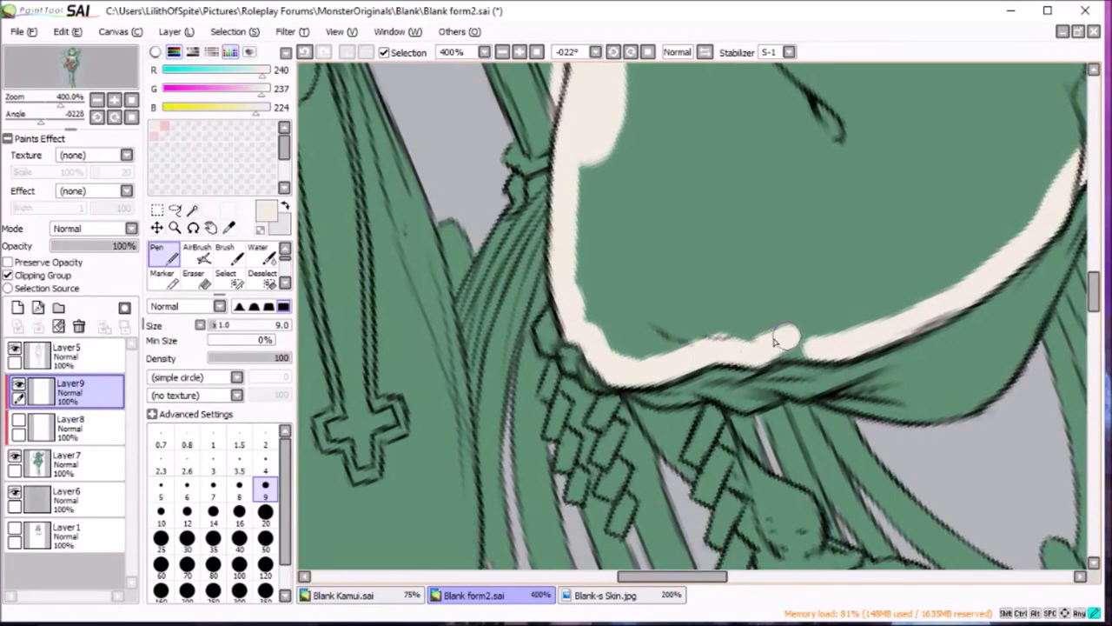
Cover the remaining green chest with cream at size 50, patch leftovers at size 9, and show Layer8.
scroll(695, 313, down, 2)
key(bracketright)
key(bracketright)
key(bracketright)
drag(643, 235, 646, 298)
key(bracketright)
key(bracketright)
key(bracketright)
mouse_move(660, 260)
mouse_down()
mouse_move(747, 282)
mouse_move(819, 181)
mouse_move(708, 199)
mouse_move(695, 104)
mouse_up()
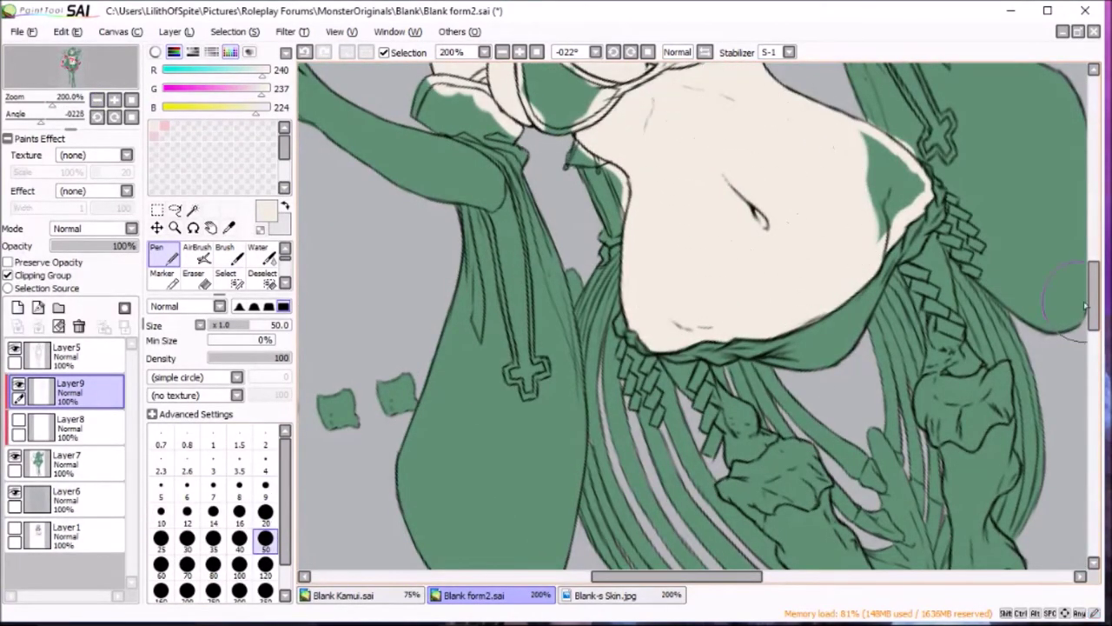
scroll(721, 347, up, 2)
scroll(739, 347, up, 3)
key(bracketleft)
key(bracketleft)
key(bracketleft)
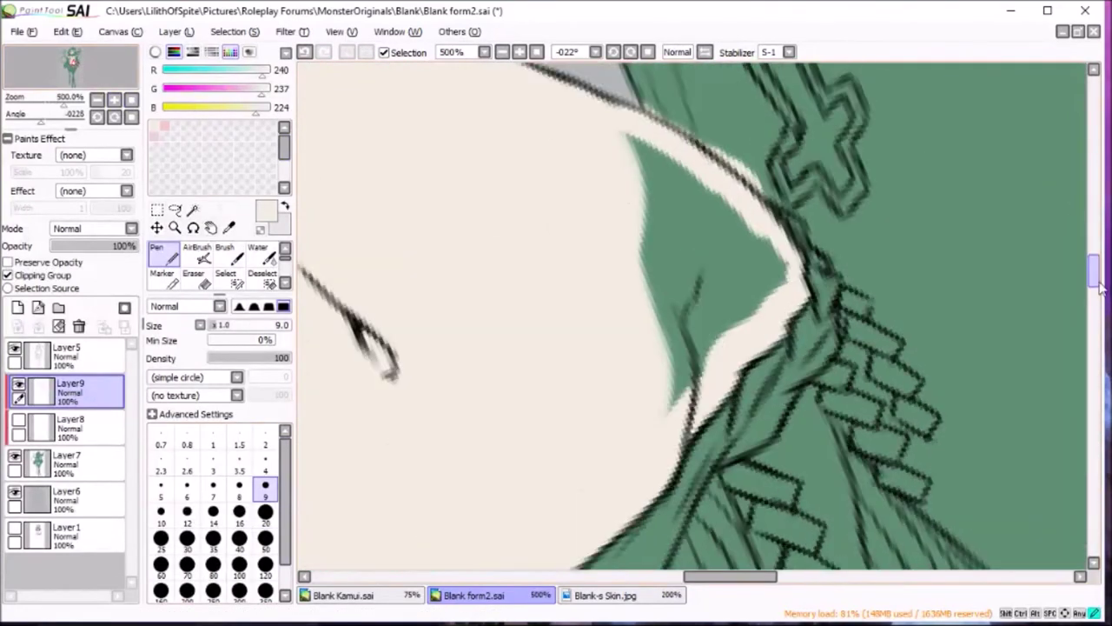
mouse_move(773, 341)
mouse_down()
mouse_move(643, 226)
mouse_move(670, 426)
mouse_up()
key(bracketright)
key(bracketright)
key(bracketright)
scroll(670, 426, down, 6)
drag(1095, 330, 1077, 288)
click(14, 419)
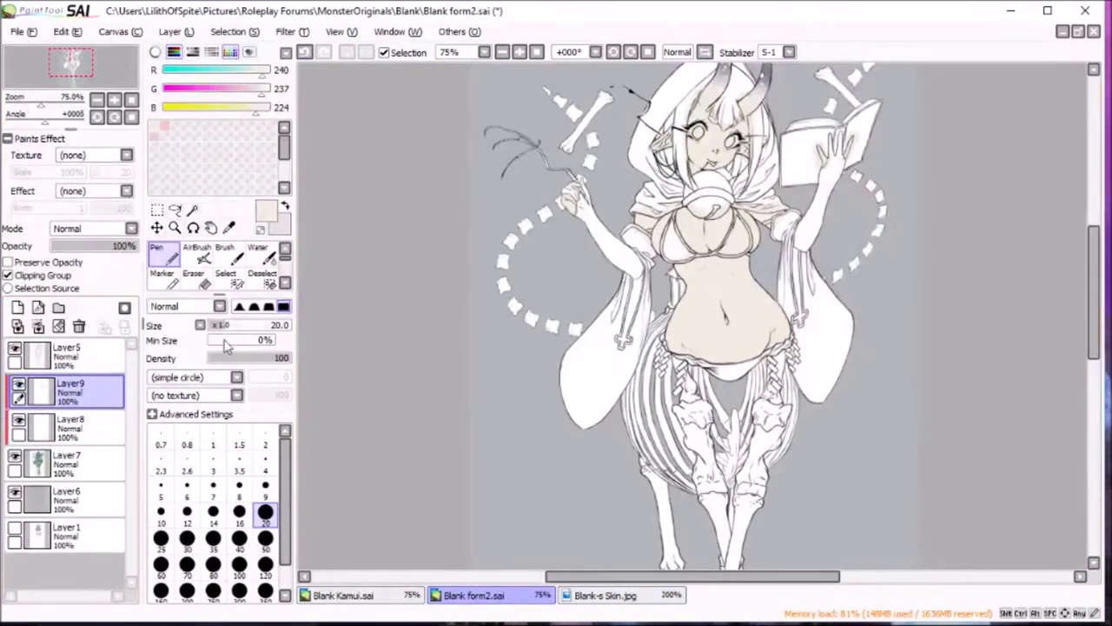
Open the Blank-s Hair, Blue, Black, eyes reference and lantern.jpg images together.
click(25, 32)
click(52, 67)
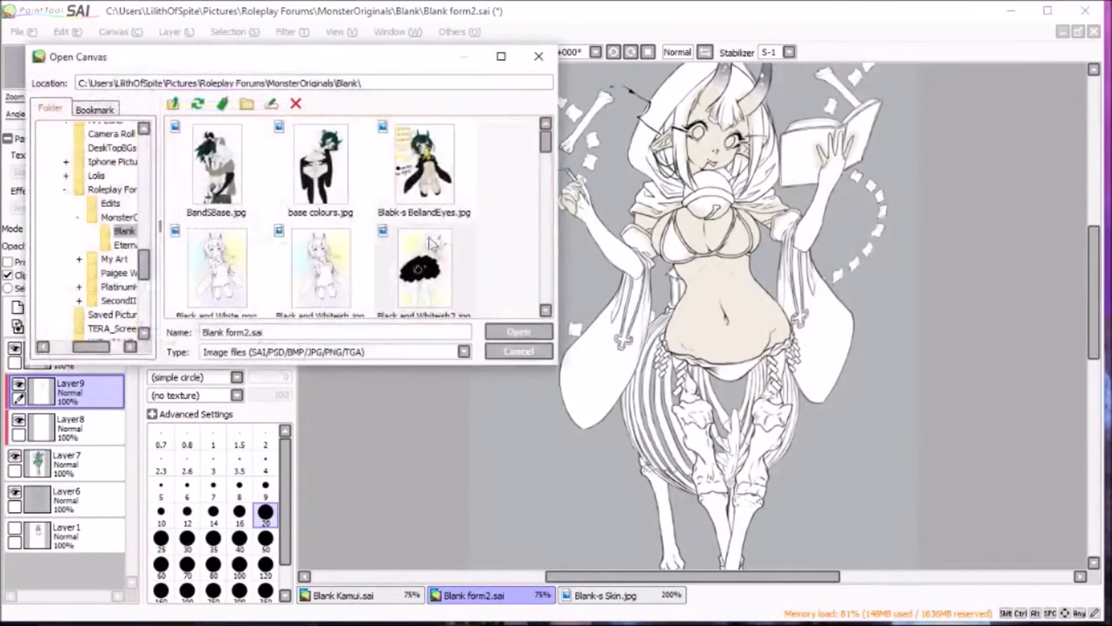
drag(547, 149, 540, 212)
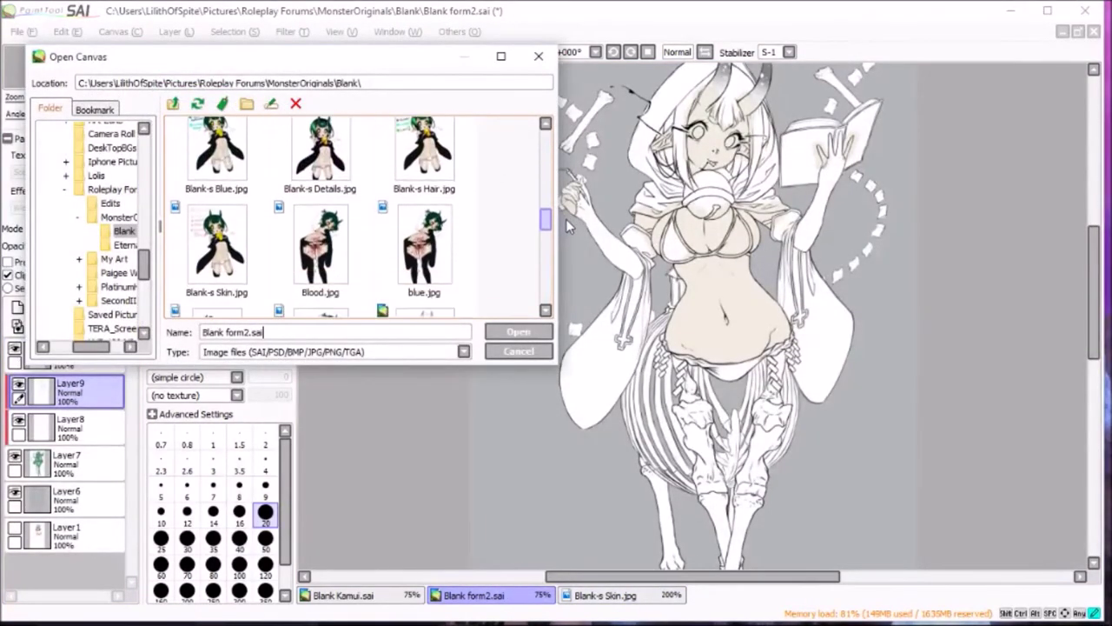
click(423, 178)
ctrl+click(216, 178)
ctrl+click(423, 139)
mouse_move(546, 204)
mouse_down()
mouse_move(545, 168)
mouse_move(554, 247)
mouse_up()
ctrl+click(423, 165)
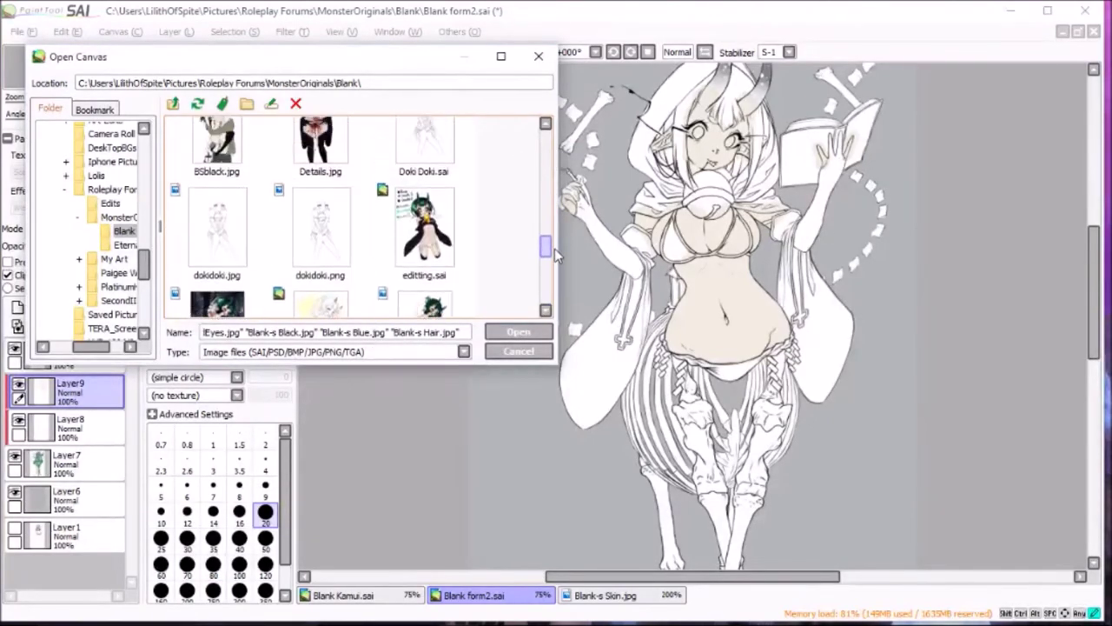
scroll(356, 218, up, 5)
ctrl+click(322, 199)
click(518, 331)
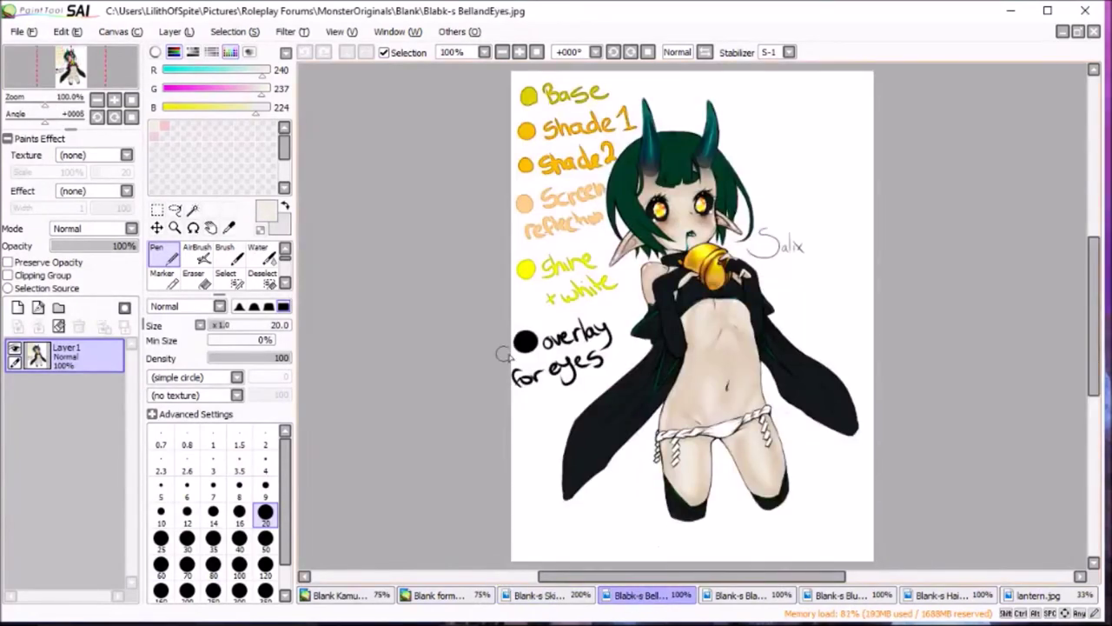
Eyedrop near-black from Blank-s Black, return to Blank form2.sai and add Layer10.
click(738, 595)
click(187, 130)
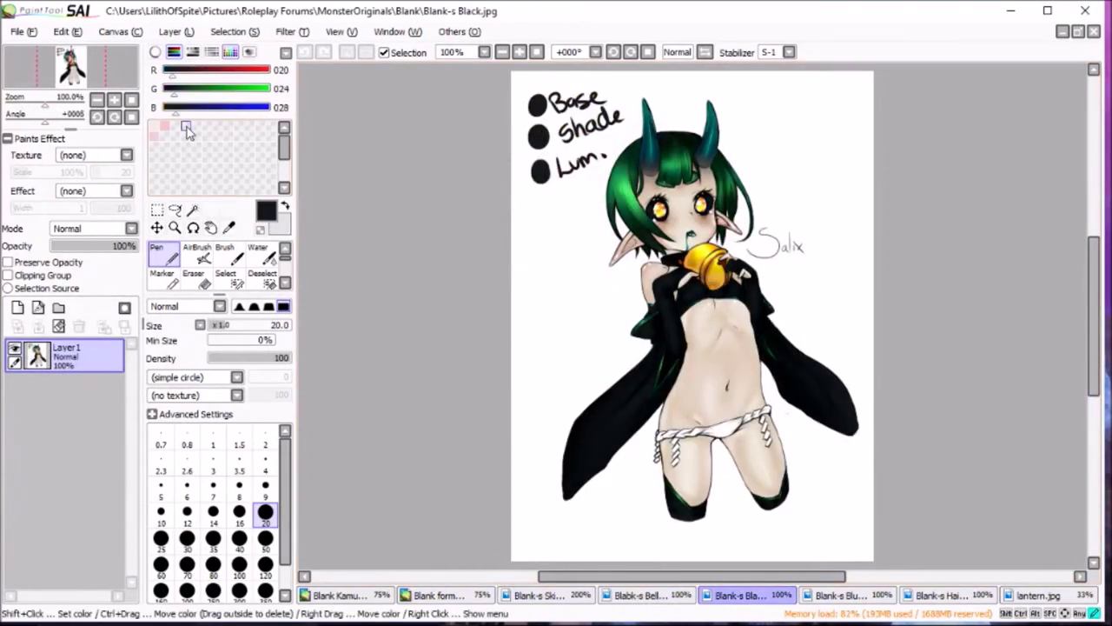
click(539, 595)
click(438, 596)
click(69, 391)
click(80, 78)
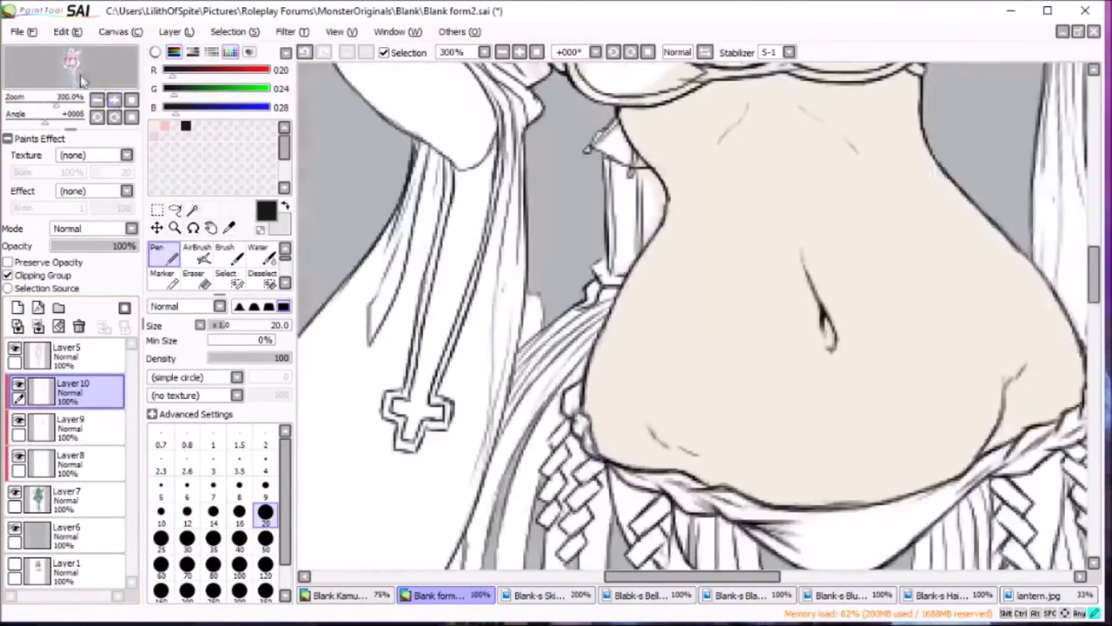
Paint the hood's lower and left edges near-black using brush sizes 9 and 20.
drag(80, 78, 81, 65)
click(265, 486)
scroll(695, 313, down, 2)
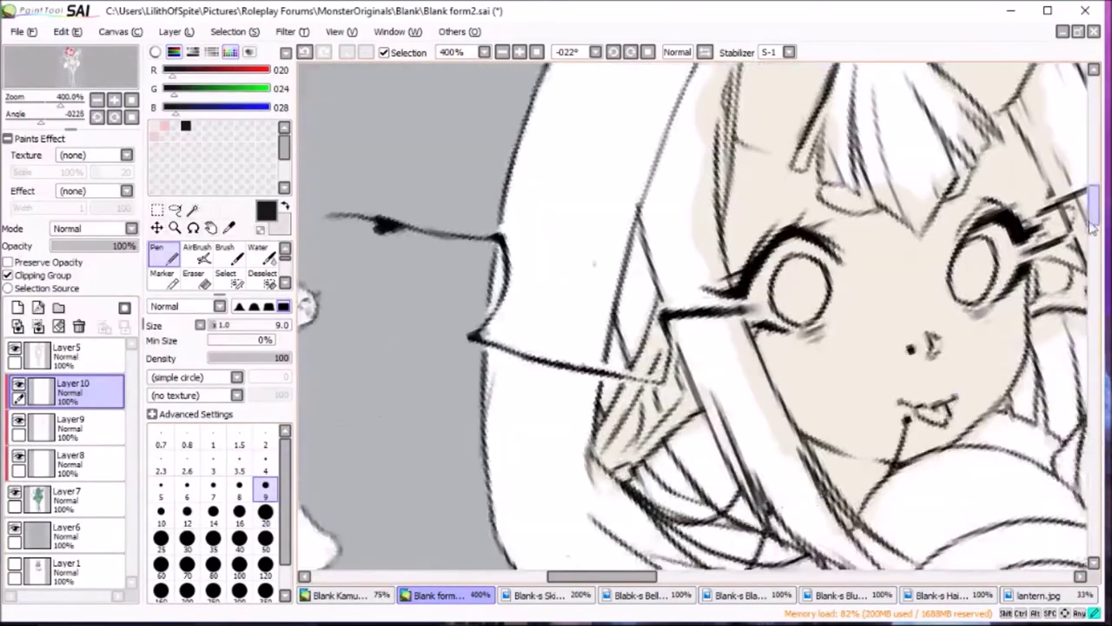
scroll(1092, 225, down, 3)
mouse_move(578, 373)
mouse_down()
mouse_move(586, 243)
mouse_move(574, 375)
mouse_up()
drag(626, 406, 849, 476)
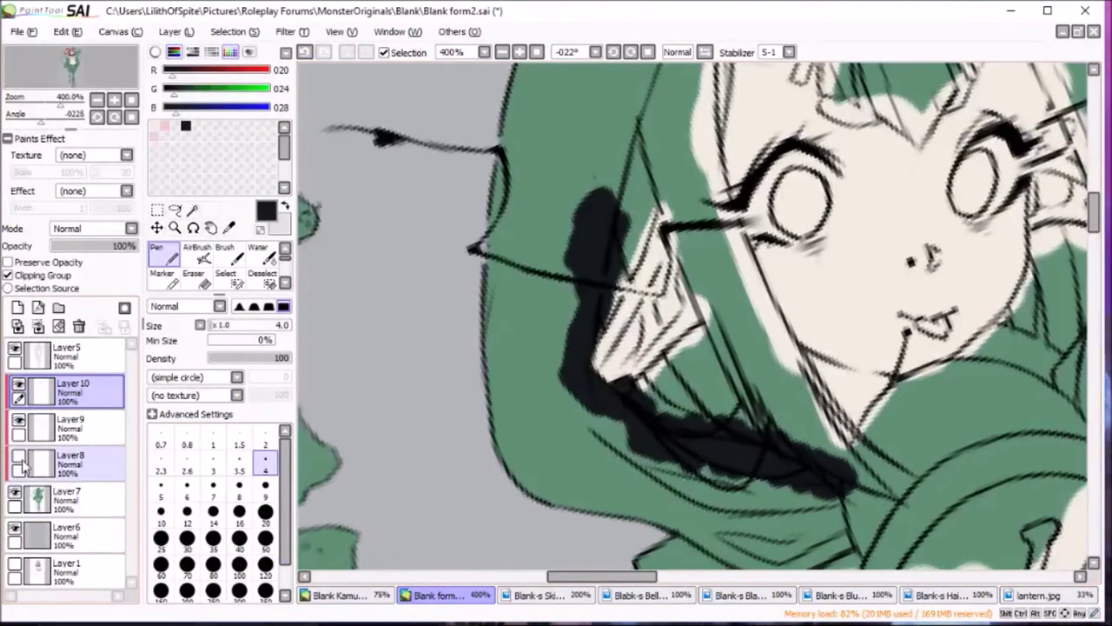
click(265, 511)
mouse_move(677, 454)
mouse_down()
mouse_move(542, 454)
mouse_move(561, 311)
mouse_up()
scroll(560, 311, up, 5)
drag(608, 521, 634, 313)
mouse_move(635, 365)
mouse_down()
mouse_move(686, 130)
mouse_move(512, 460)
mouse_up()
drag(556, 474, 632, 206)
At 200% zoom, fill the hood's right side beside the face with black.
drag(87, 96, 108, 85)
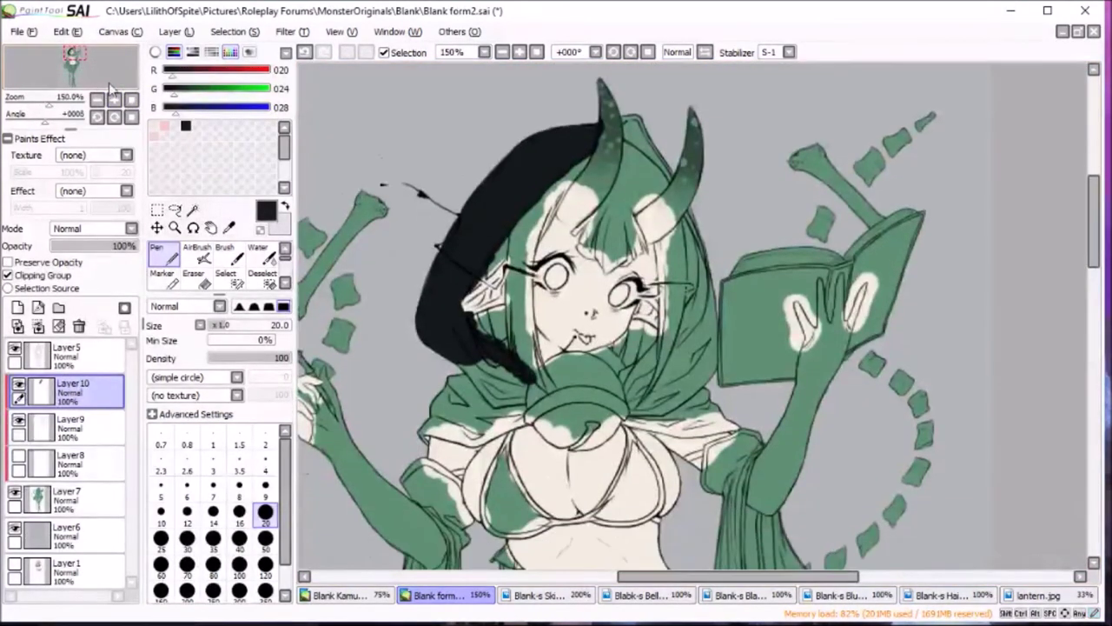
click(115, 100)
drag(695, 163, 710, 267)
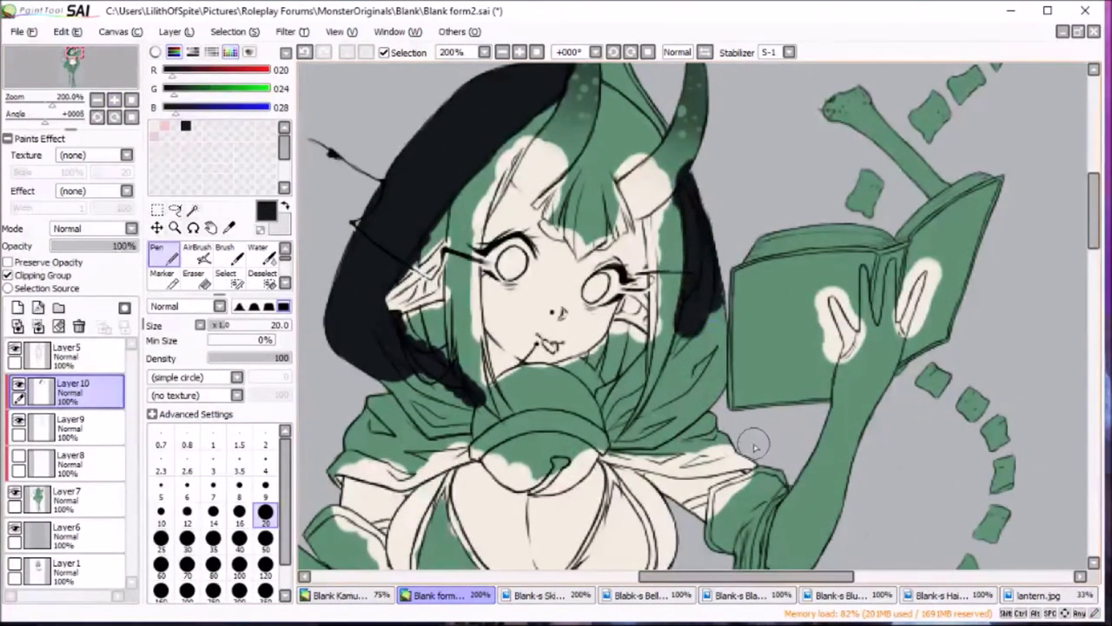
drag(605, 402, 677, 330)
mouse_move(608, 347)
mouse_down()
mouse_move(695, 452)
mouse_move(703, 305)
mouse_move(643, 417)
mouse_up()
Paint the book cover and raised sleeve black.
mouse_move(712, 393)
mouse_down()
mouse_move(808, 317)
mouse_move(738, 256)
mouse_move(716, 274)
mouse_up()
scroll(1069, 252, down, 5)
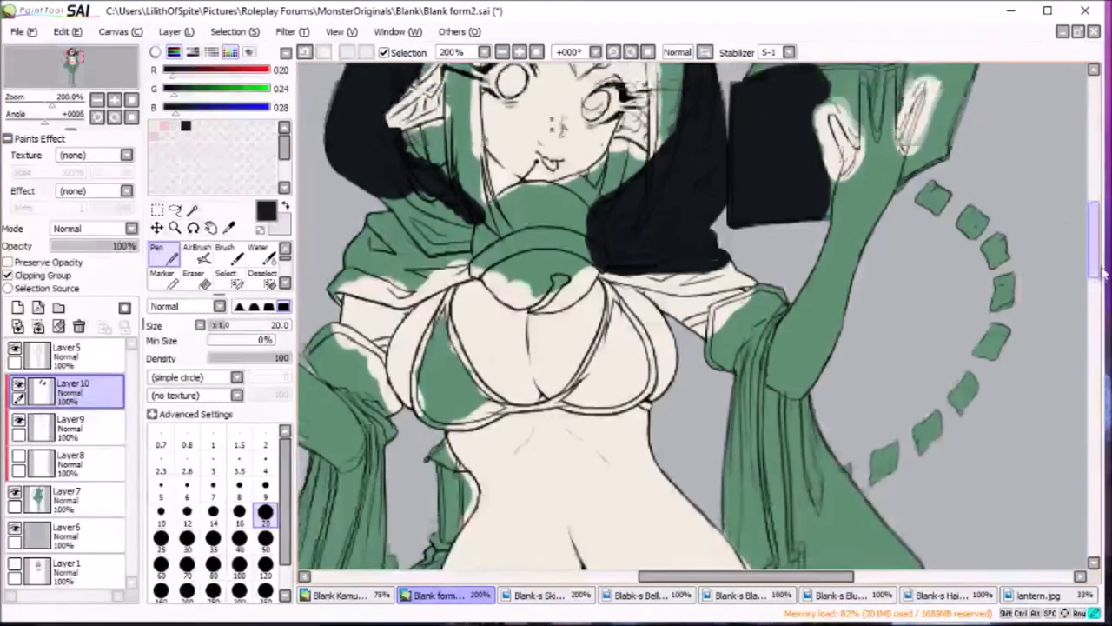
mouse_move(782, 295)
mouse_down()
mouse_move(756, 400)
mouse_move(841, 252)
mouse_move(869, 174)
mouse_up()
drag(1095, 239, 1107, 212)
scroll(671, 150, down, 5)
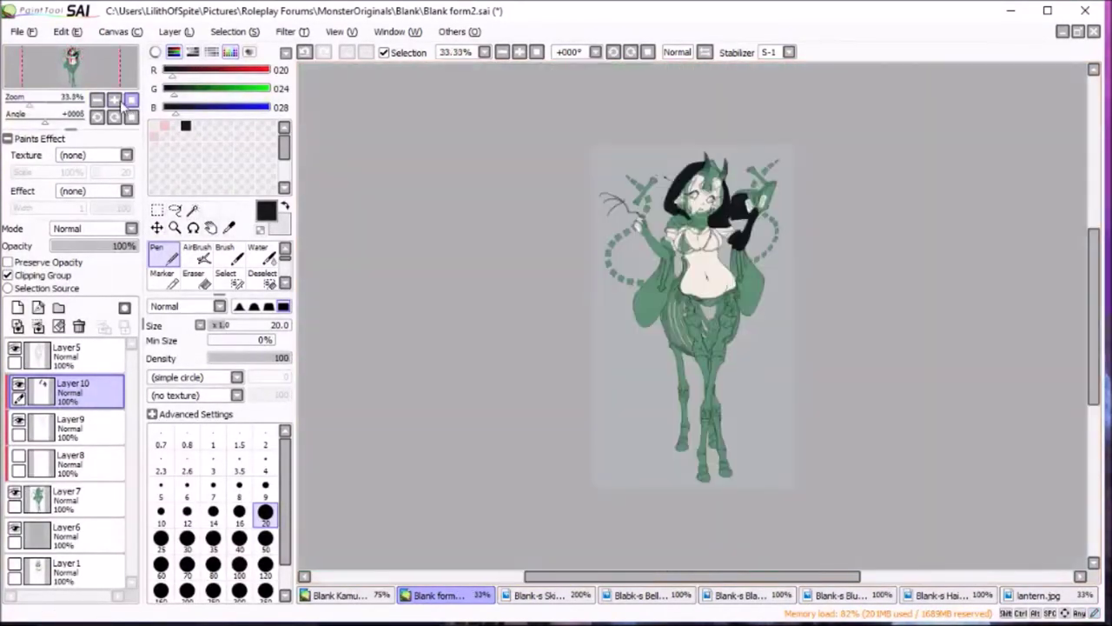
scroll(671, 149, up, 4)
scroll(670, 150, up, 2)
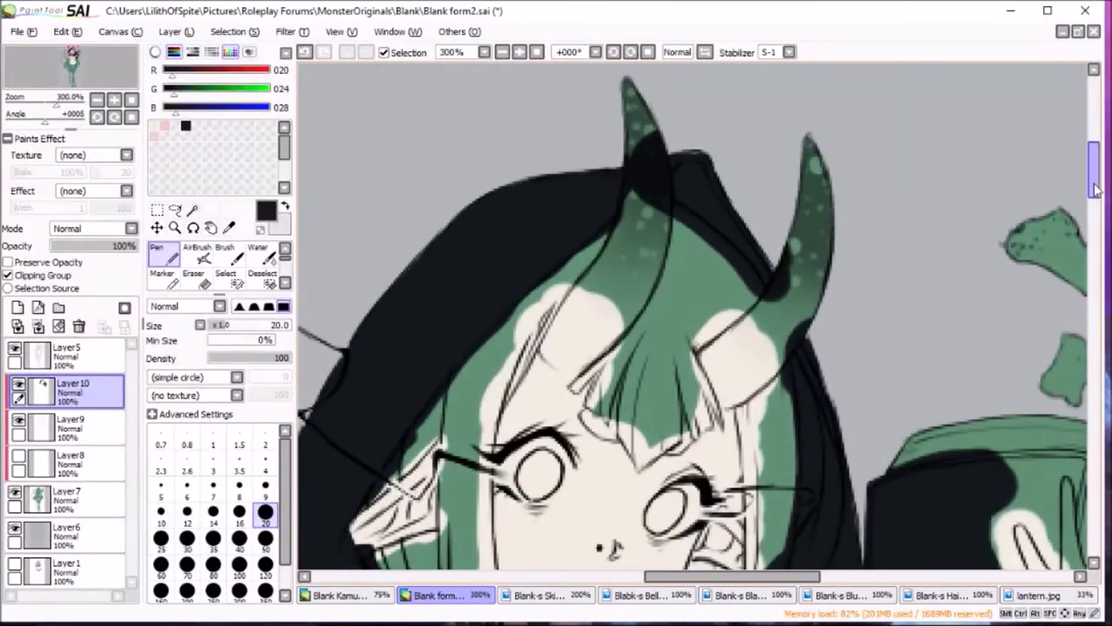
scroll(730, 221, down, 5)
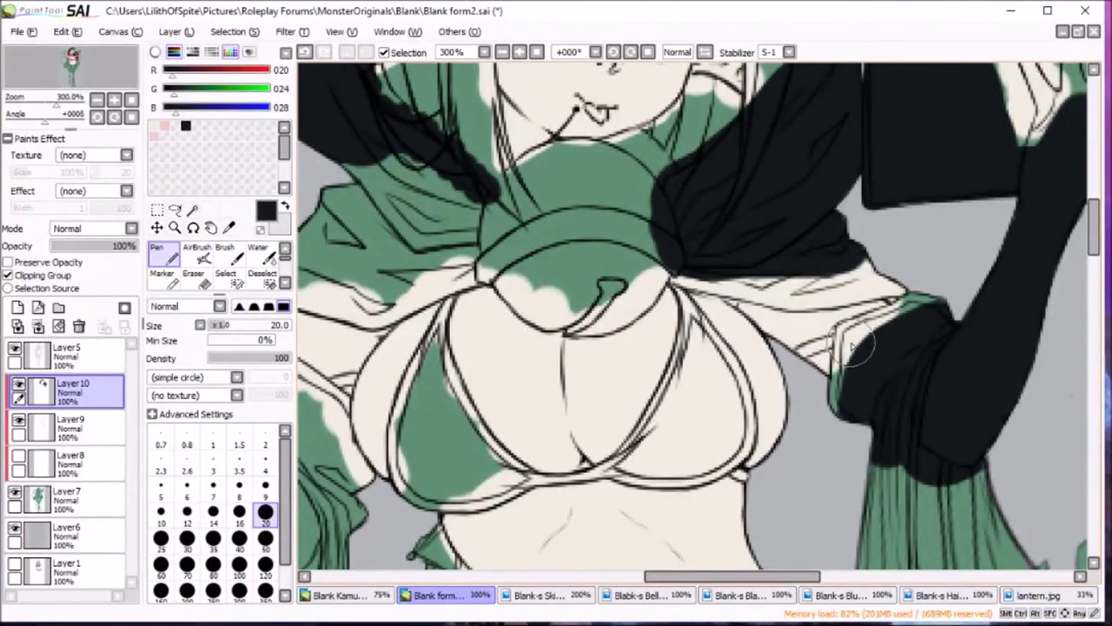
Outline and fill both bikini cups black at size 9, then the left shirt area at size 20.
click(265, 484)
drag(700, 312, 637, 443)
mouse_move(699, 472)
mouse_down()
mouse_move(725, 356)
mouse_move(648, 451)
mouse_move(730, 434)
mouse_move(694, 425)
mouse_move(885, 425)
mouse_up()
mouse_move(634, 313)
mouse_down()
mouse_move(608, 387)
mouse_move(600, 472)
mouse_up()
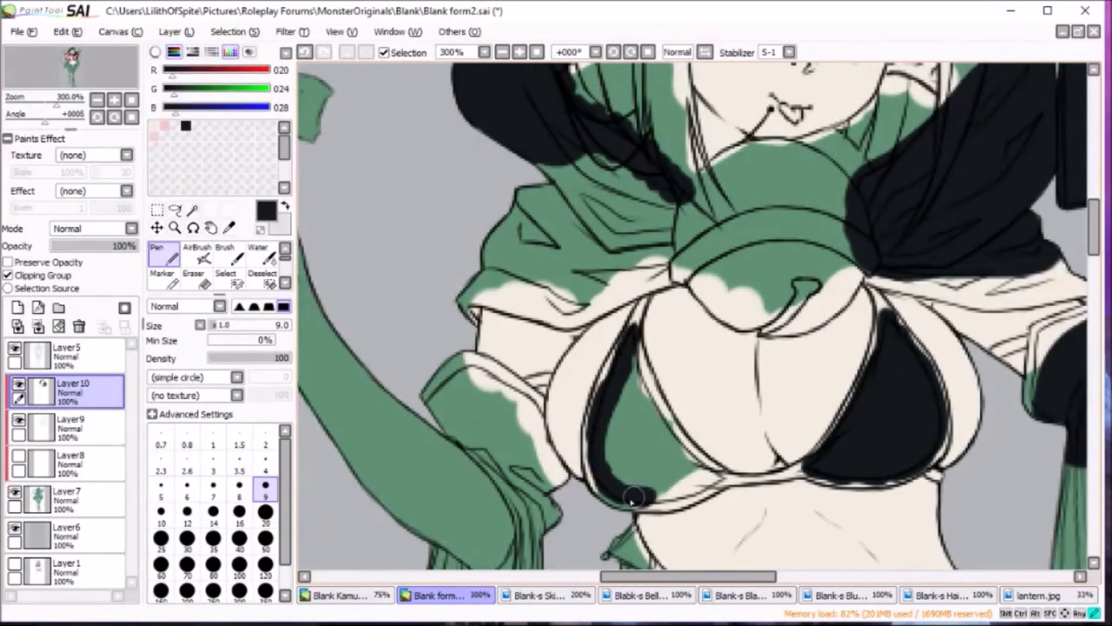
drag(710, 479, 657, 423)
mouse_move(631, 350)
mouse_down()
mouse_move(633, 471)
mouse_move(674, 364)
mouse_up()
mouse_move(674, 278)
mouse_down()
mouse_move(599, 382)
mouse_move(514, 415)
mouse_up()
click(265, 512)
mouse_move(643, 269)
mouse_down()
mouse_move(600, 287)
mouse_move(496, 260)
mouse_move(586, 355)
mouse_move(557, 269)
mouse_up()
click(129, 99)
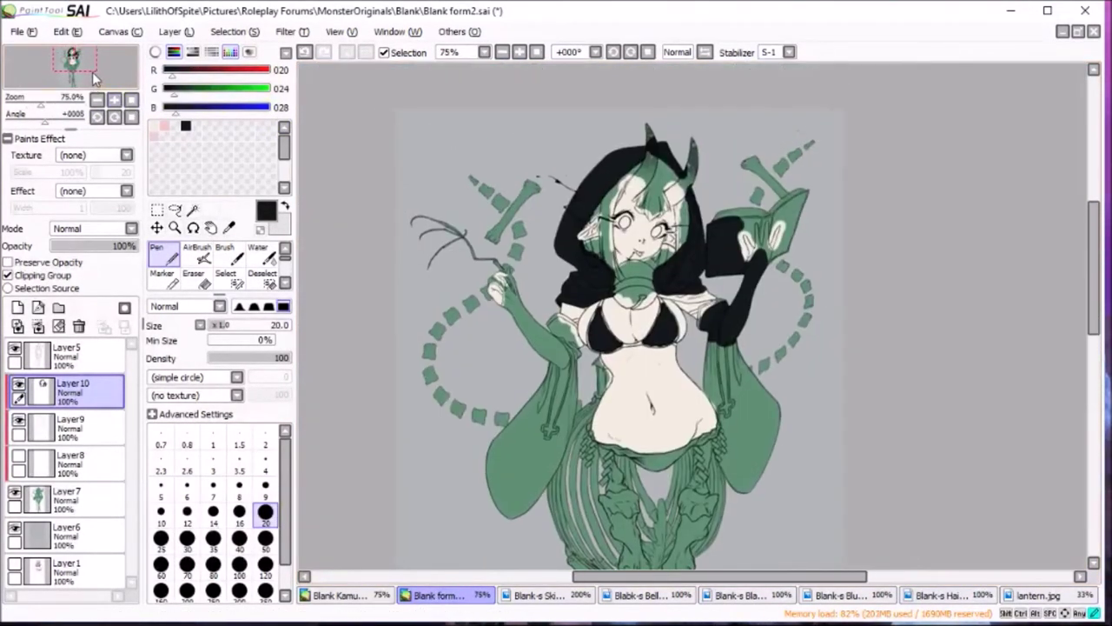
At pen size 9, extend the black sleeve over the green edge.
click(114, 116)
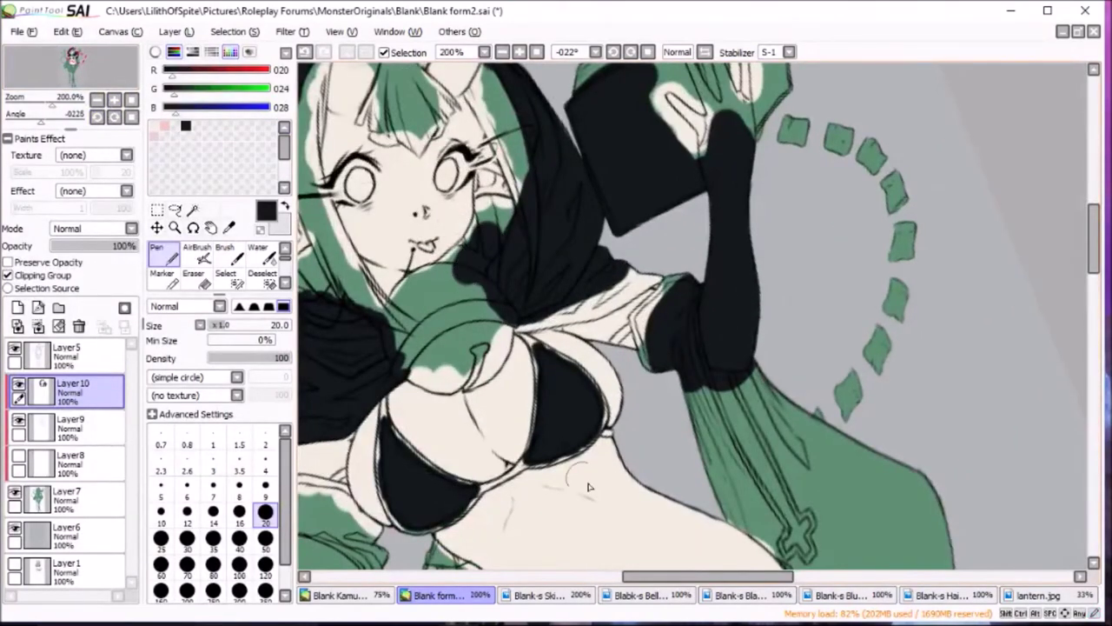
scroll(496, 300, up, 1)
scroll(496, 300, up, 1)
scroll(504, 330, up, 1)
click(265, 485)
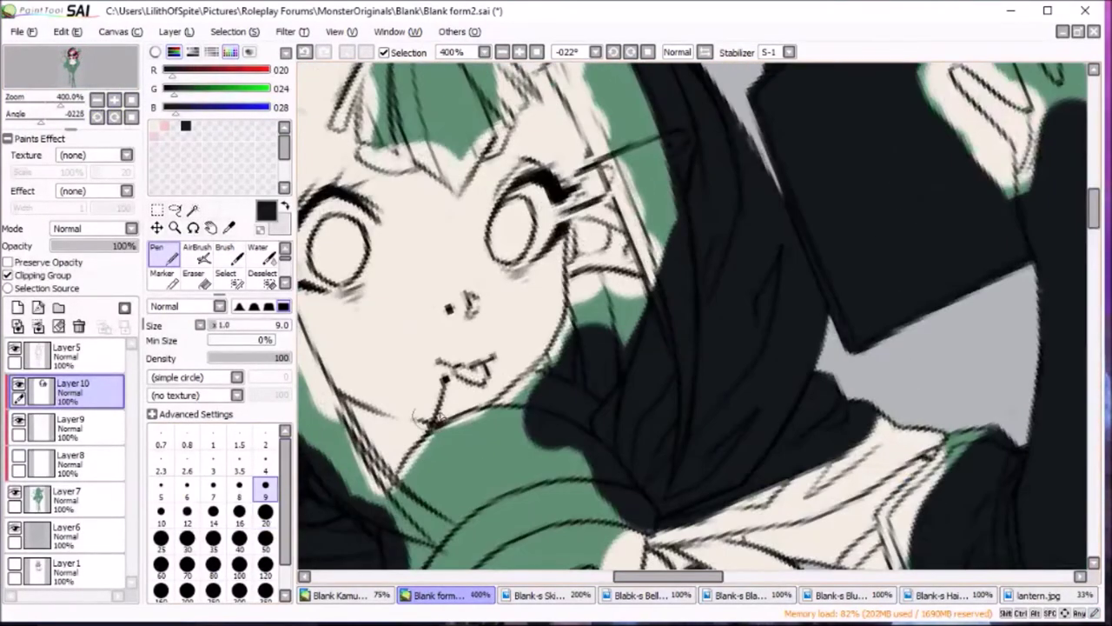
click(129, 99)
click(114, 116)
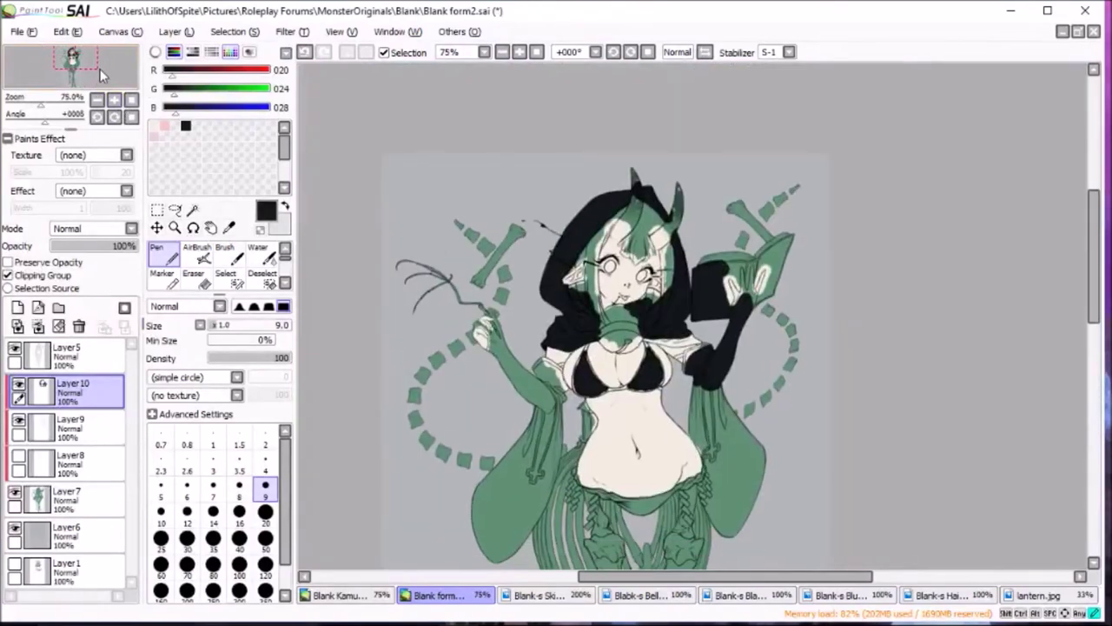
click(114, 99)
drag(772, 317, 657, 406)
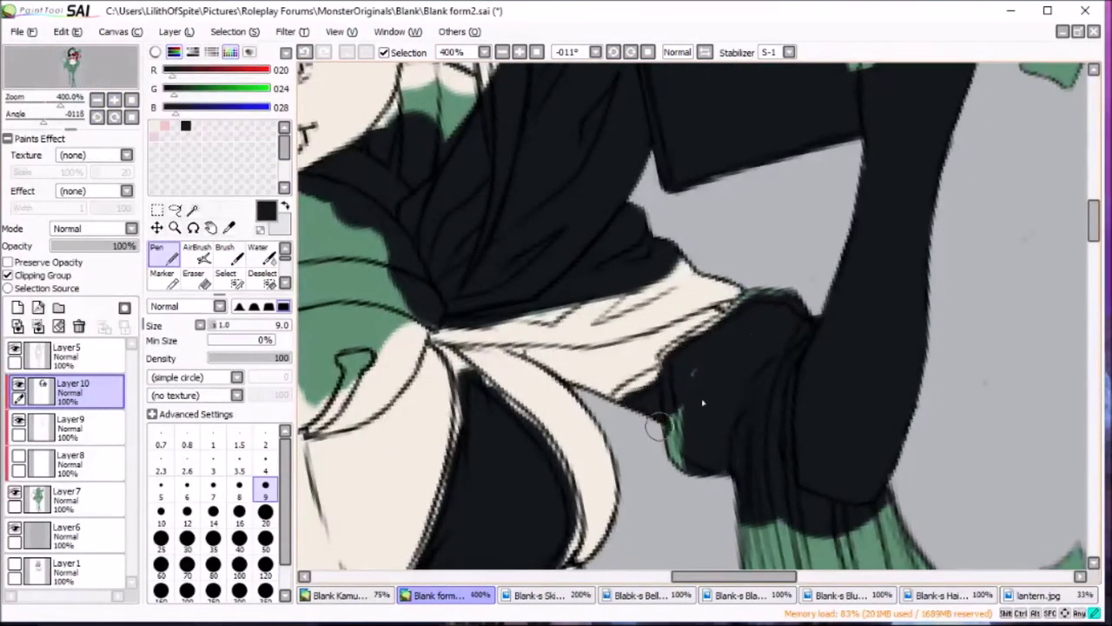
Paint black over the shirt fold and along the white fold's edge.
drag(721, 297, 650, 266)
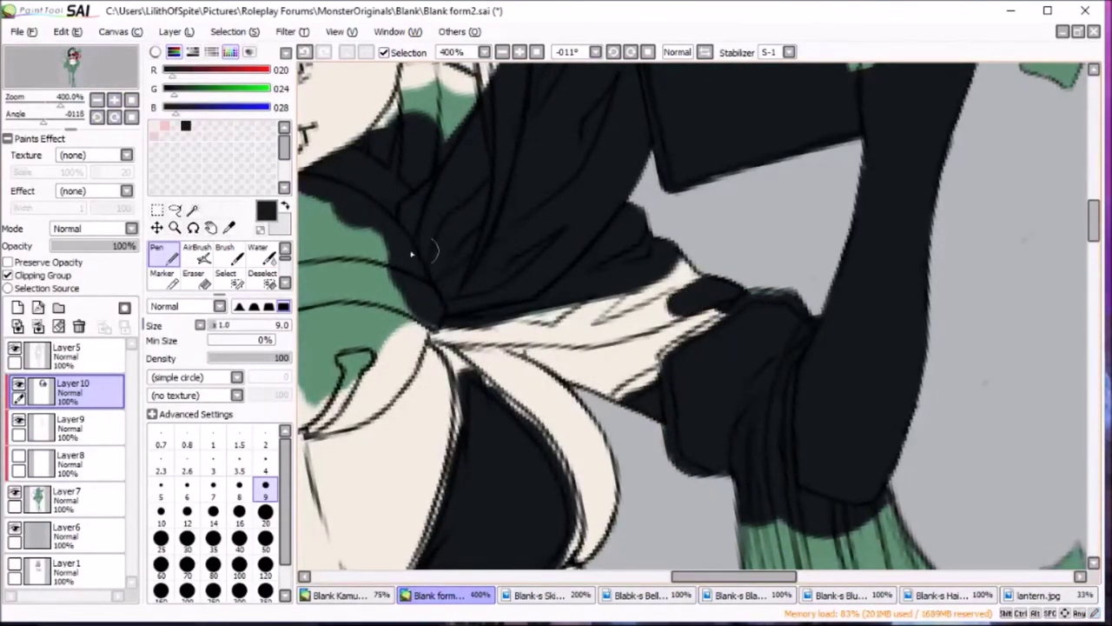
key(Delete)
key(Delete)
key(Delete)
mouse_move(509, 526)
mouse_down()
mouse_move(669, 339)
mouse_move(594, 418)
mouse_up()
drag(1096, 245, 1096, 206)
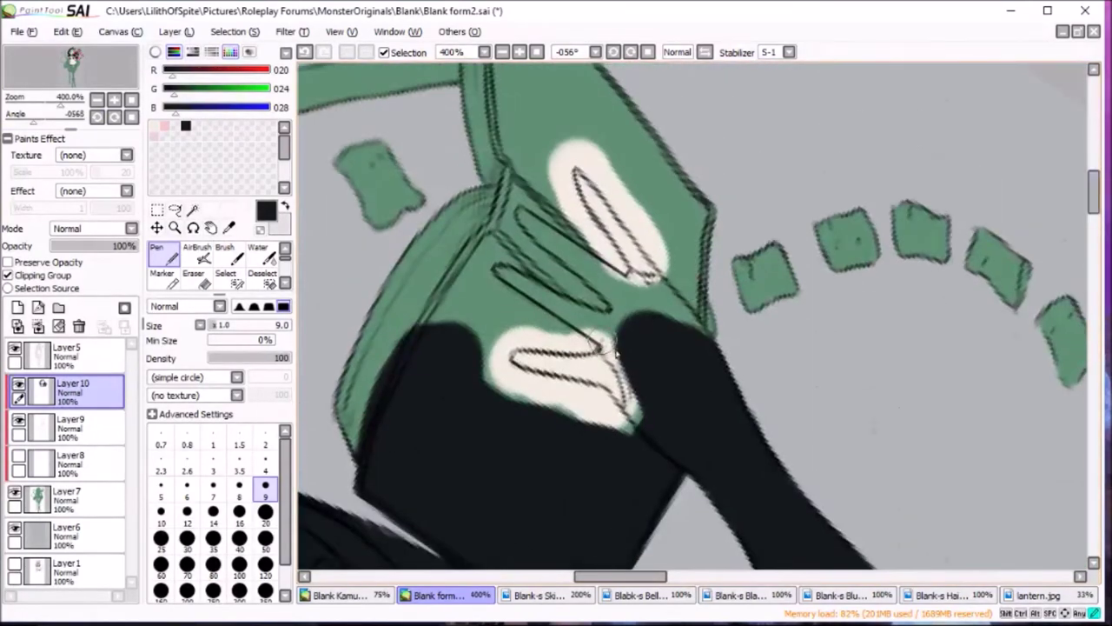
key(Delete)
key(Delete)
key(Delete)
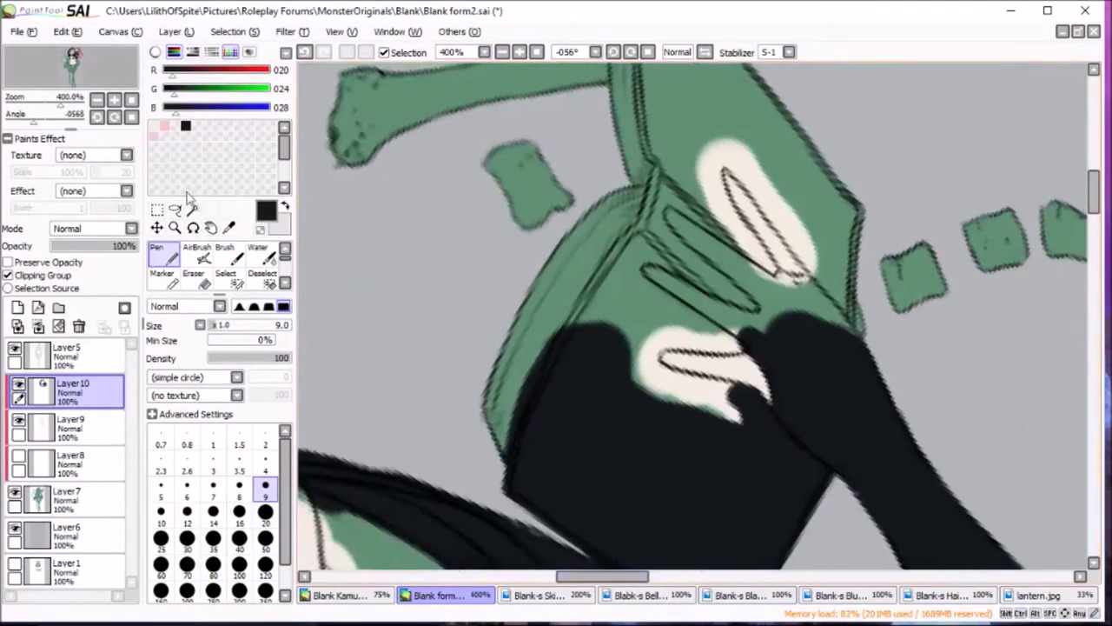
mouse_move(782, 291)
mouse_down()
mouse_move(720, 375)
mouse_move(734, 291)
mouse_move(647, 356)
mouse_move(683, 385)
mouse_move(586, 323)
mouse_move(633, 447)
mouse_move(559, 292)
mouse_move(443, 273)
mouse_move(410, 248)
mouse_move(602, 119)
mouse_move(686, 130)
mouse_up()
Fill the green-and-white cloak fold black down to the lower left.
key(bracketright)
key(bracketright)
key(bracketright)
key(Delete)
key(Delete)
key(Delete)
key(bracketleft)
key(bracketleft)
key(bracketleft)
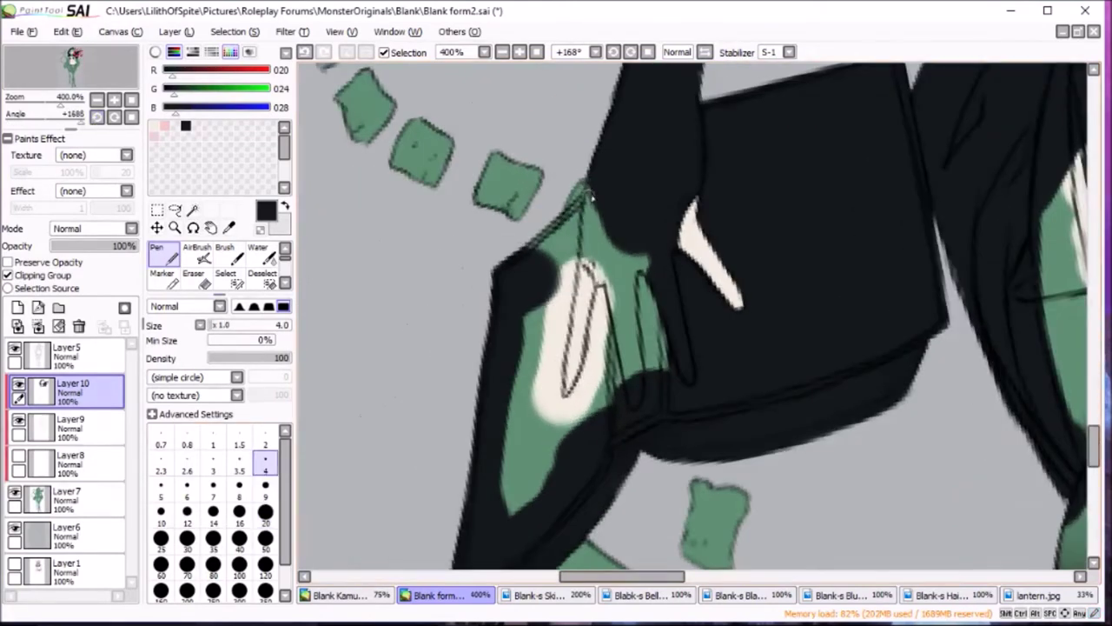
click(265, 487)
mouse_move(609, 265)
mouse_down()
mouse_move(596, 278)
mouse_move(616, 360)
mouse_move(613, 265)
mouse_move(559, 323)
mouse_move(576, 405)
mouse_move(547, 469)
mouse_up()
key(bracketright)
key(bracketright)
key(bracketright)
mouse_move(521, 504)
mouse_down()
mouse_move(510, 399)
mouse_move(603, 203)
mouse_up()
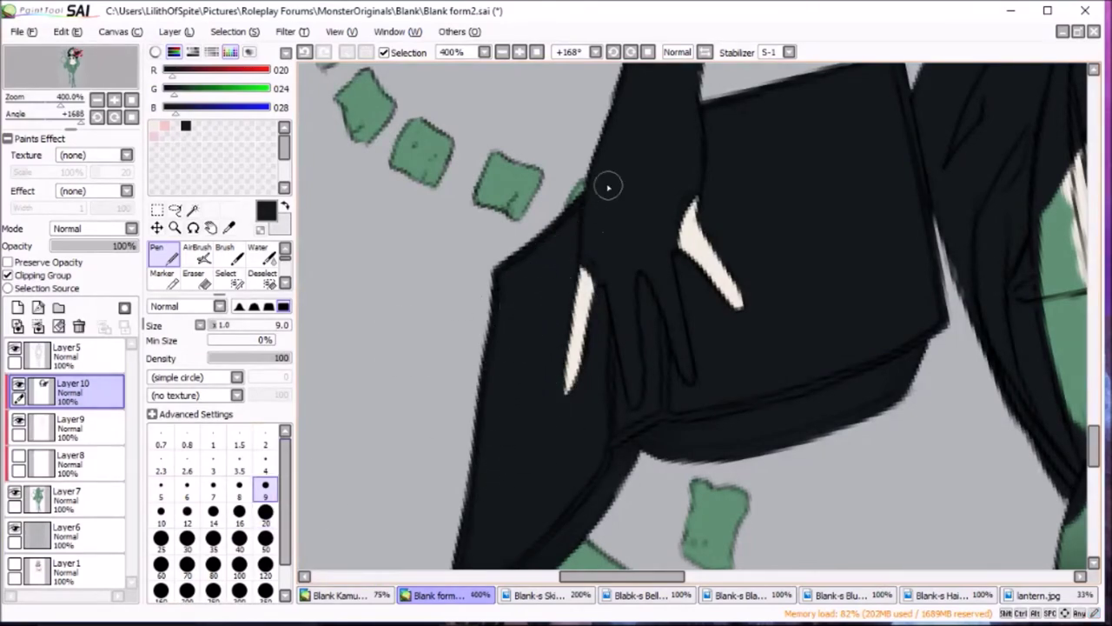
key(End)
key(Home)
Paint black along the sleeve's right edge, under the collar, and over the forearm.
key(Page_Down)
click(82, 67)
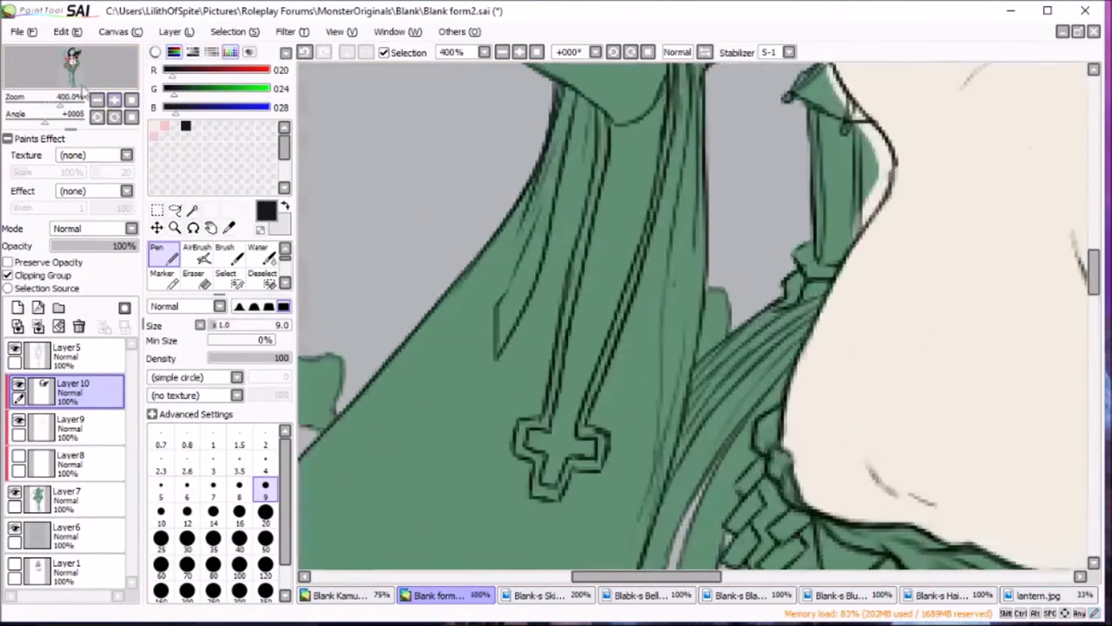
scroll(708, 265, up, 5)
key(bracketleft)
key(bracketleft)
key(bracketleft)
key(bracketright)
key(bracketright)
key(bracketright)
drag(706, 265, 717, 373)
drag(703, 330, 739, 425)
drag(695, 299, 606, 247)
key(bracketright)
key(bracketright)
key(bracketright)
mouse_move(695, 400)
mouse_down()
mouse_move(571, 422)
mouse_move(628, 278)
mouse_move(463, 372)
mouse_move(357, 200)
mouse_up()
scroll(695, 348, down, 5)
Thicken the hand's outline and fill the area below the hand black.
click(114, 116)
key(bracketleft)
key(bracketleft)
key(bracketleft)
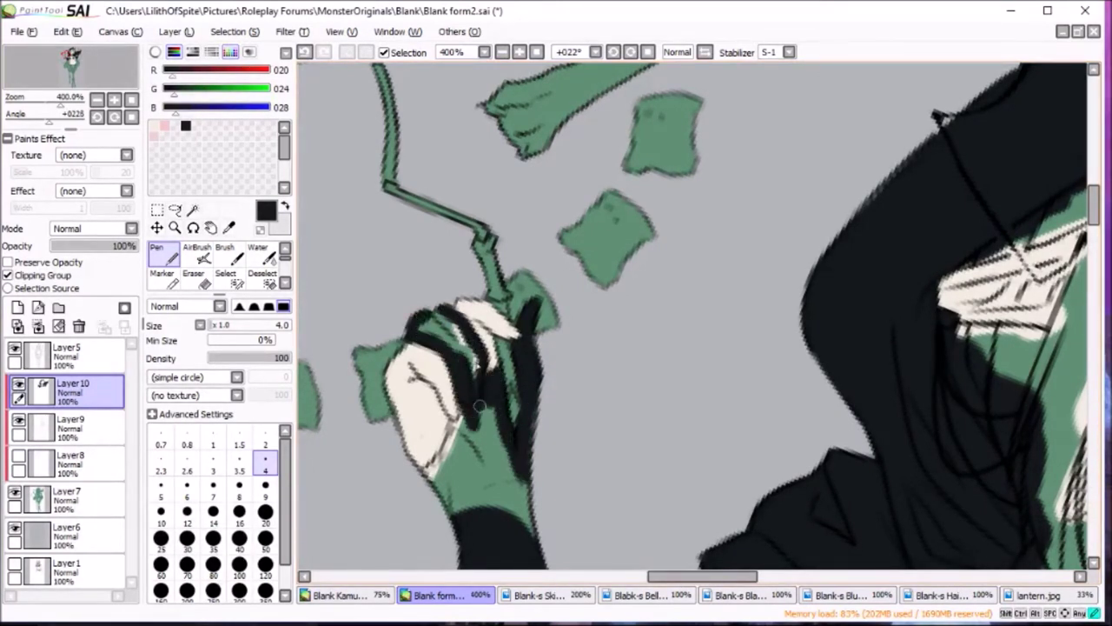
drag(452, 430, 418, 474)
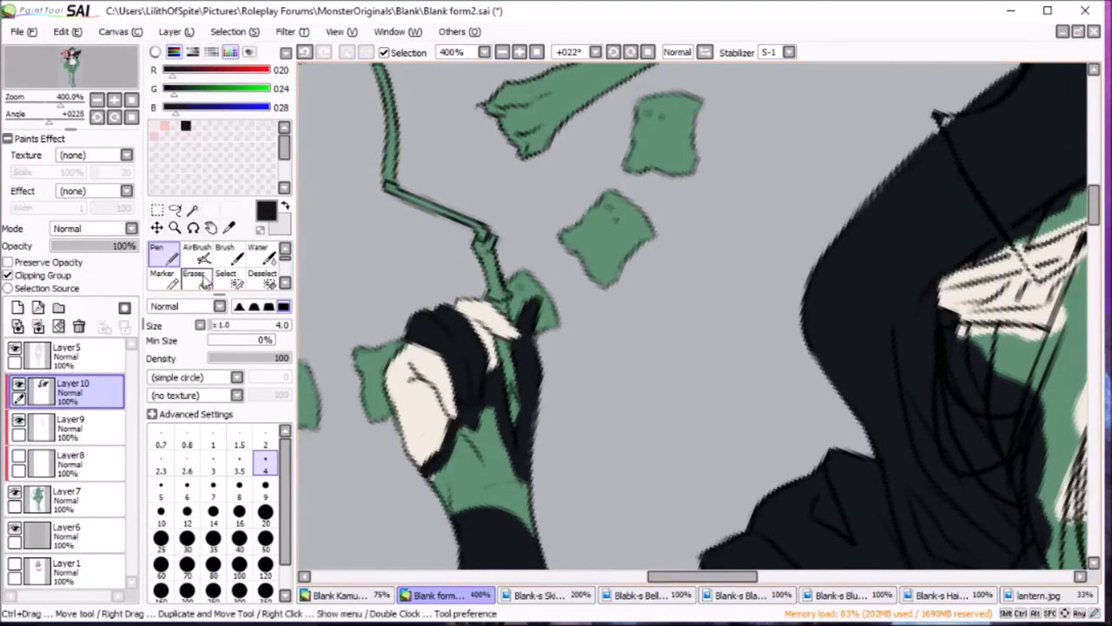
click(265, 492)
mouse_move(491, 404)
mouse_down()
mouse_move(532, 532)
mouse_move(455, 484)
mouse_up()
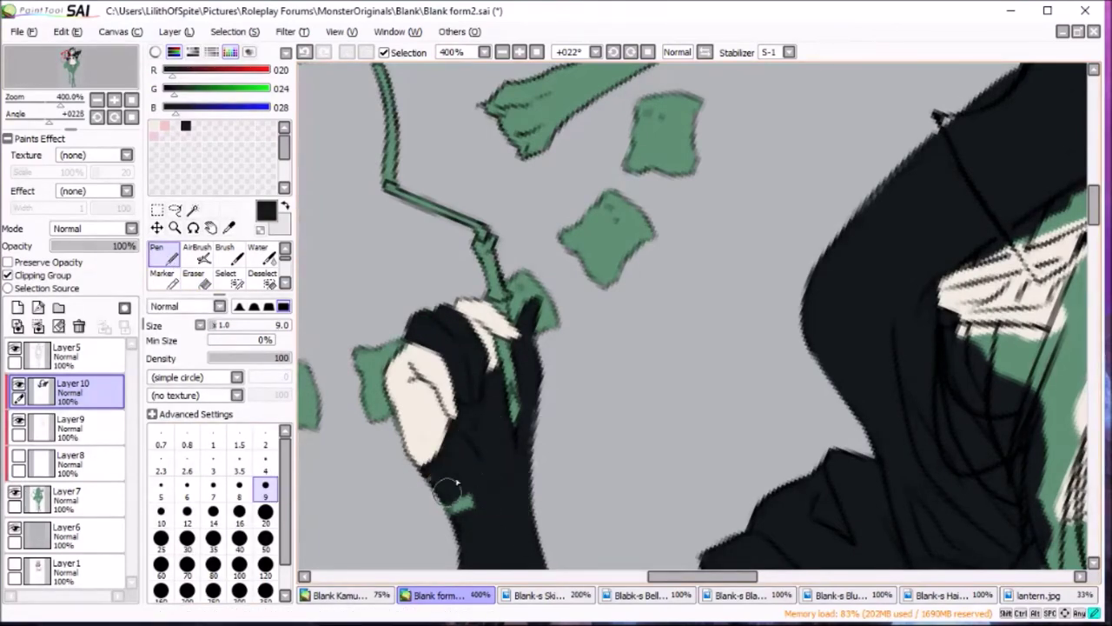
click(96, 99)
click(75, 55)
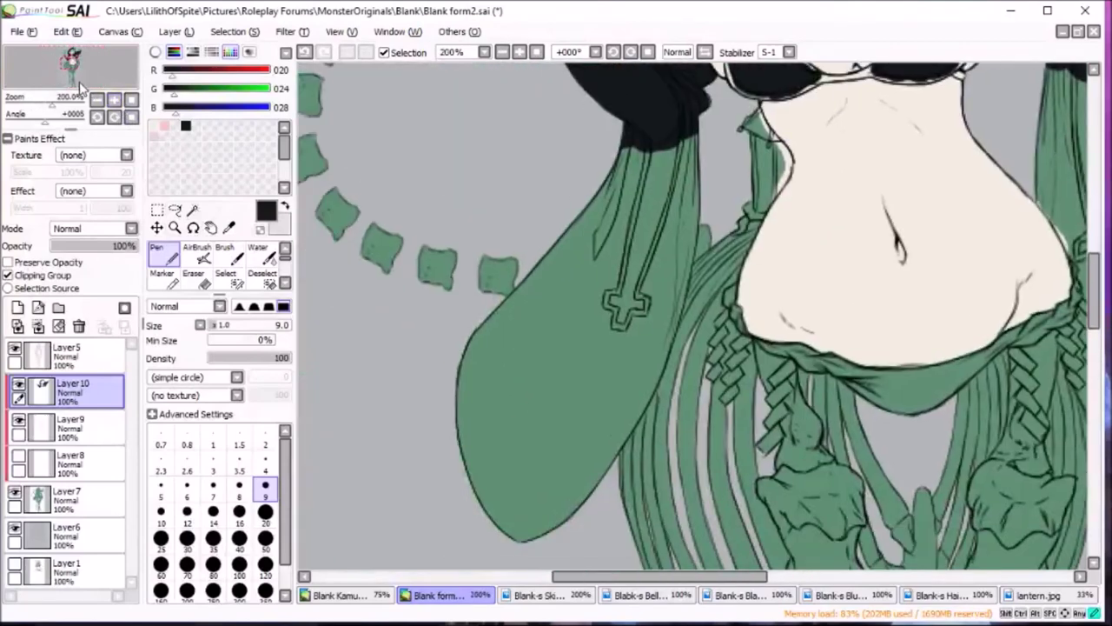
With a large pen, paint the sleeve's edge and inside black.
click(265, 511)
mouse_move(600, 287)
mouse_down()
mouse_move(786, 100)
mouse_move(729, 456)
mouse_up()
scroll(704, 261, down, 5)
mouse_move(703, 261)
mouse_down()
mouse_move(558, 342)
mouse_move(495, 143)
mouse_up()
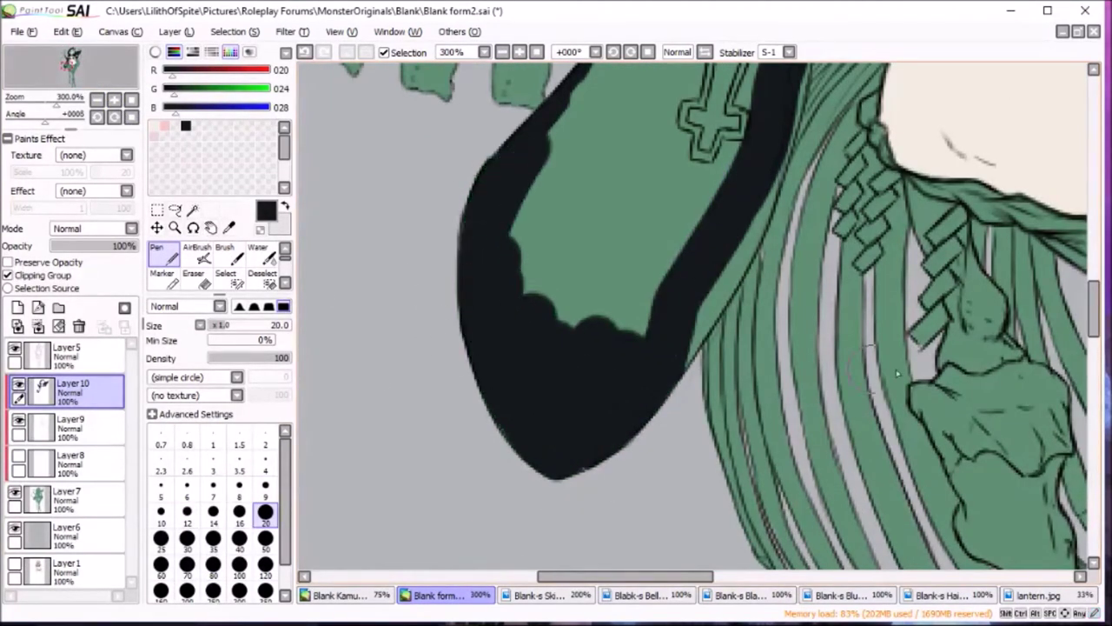
scroll(608, 228, up, 3)
mouse_move(608, 229)
mouse_down()
mouse_move(627, 406)
mouse_move(670, 255)
mouse_up()
scroll(670, 255, up, 3)
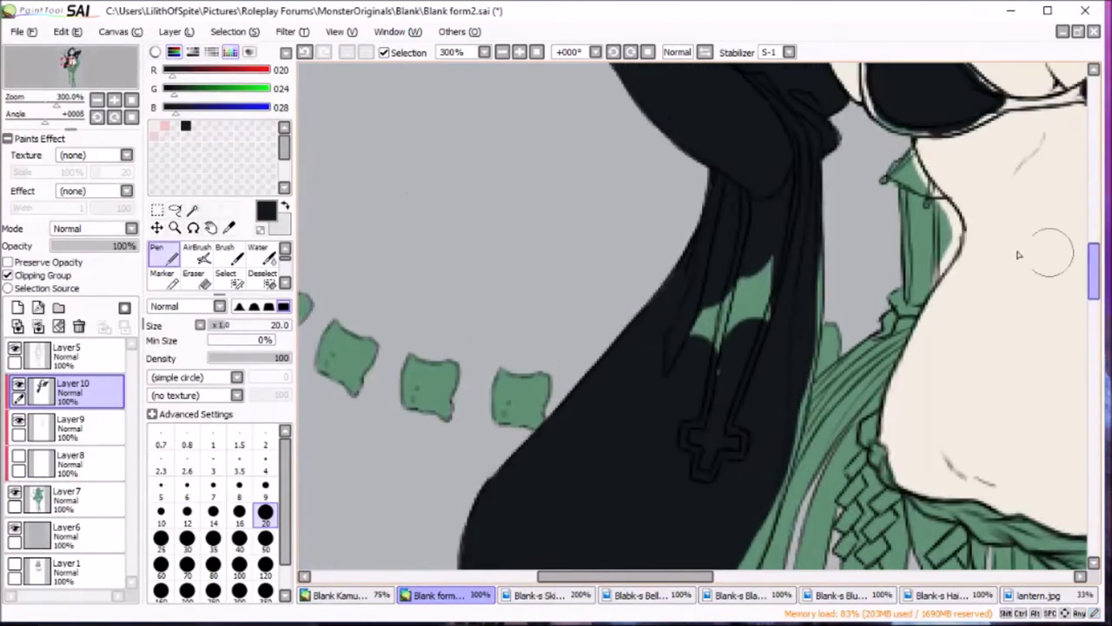
click(114, 99)
Paint dark strokes over the green edges beside the sleeve near the collar.
scroll(688, 320, up, 5)
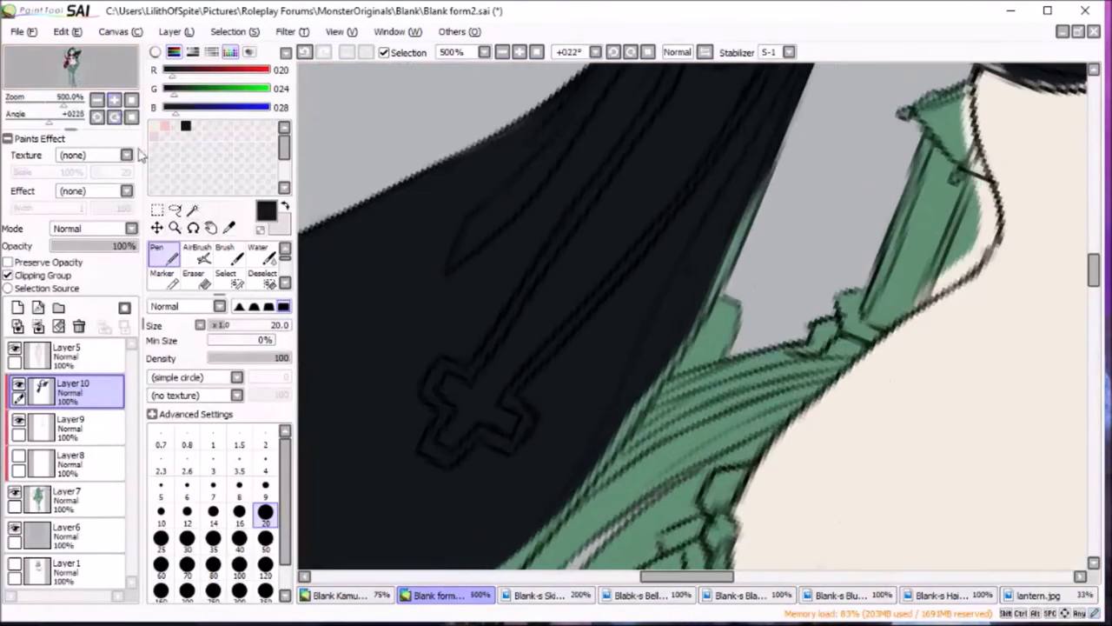
click(265, 469)
drag(689, 319, 702, 163)
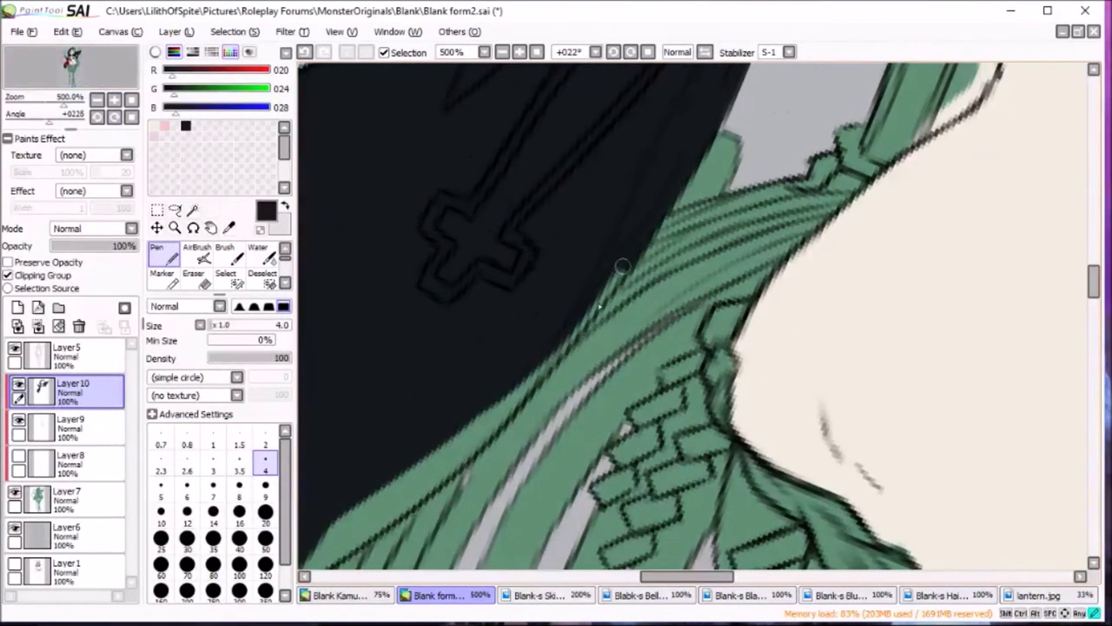
drag(661, 209, 778, 197)
click(265, 497)
drag(725, 254, 524, 429)
scroll(524, 432, down, 5)
scroll(919, 232, up, 2)
scroll(918, 232, up, 1)
scroll(918, 232, up, 1)
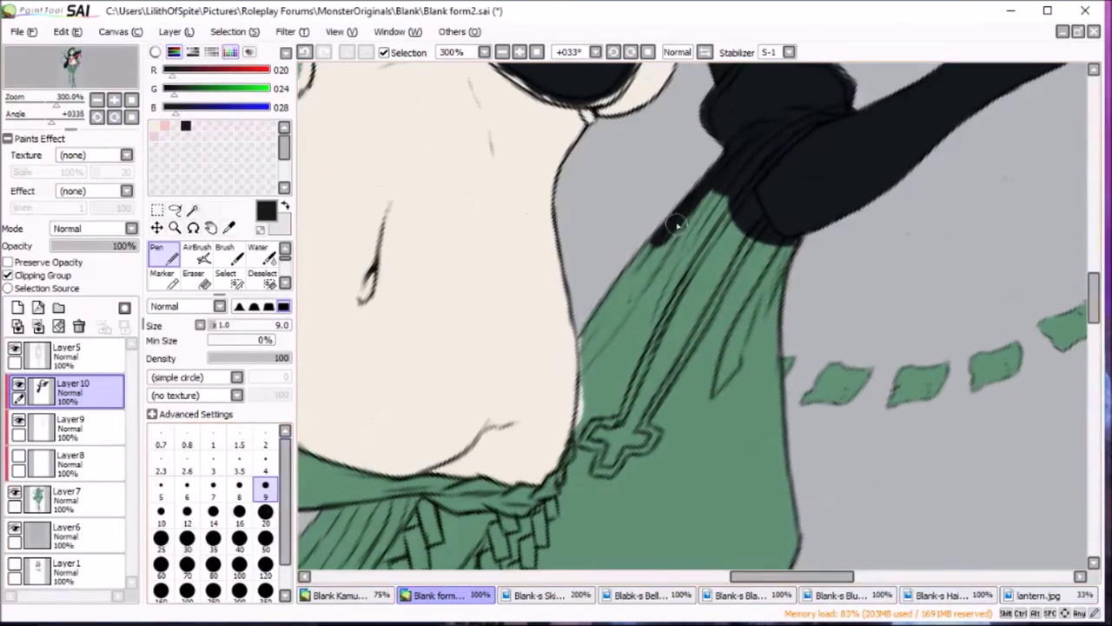
drag(676, 243, 586, 340)
mouse_move(797, 227)
mouse_down()
mouse_move(761, 329)
mouse_move(771, 389)
mouse_up()
Fill the rest of the sleeve black with a larger brush.
drag(1093, 304, 1093, 325)
key(bracketright)
key(bracketright)
key(bracketright)
mouse_move(790, 256)
mouse_down()
mouse_move(491, 560)
mouse_move(603, 291)
mouse_move(679, 423)
mouse_move(675, 375)
mouse_up()
scroll(669, 417, up, 3)
mouse_move(660, 457)
mouse_down()
mouse_move(745, 151)
mouse_move(773, 202)
mouse_move(695, 296)
mouse_up()
scroll(695, 348, down, 3)
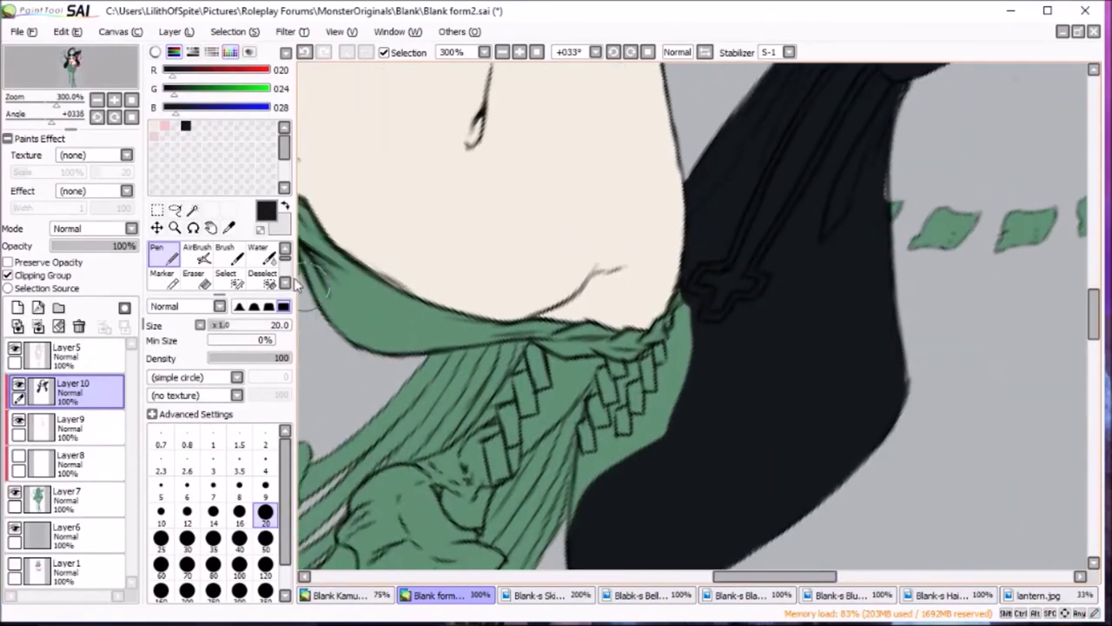
scroll(782, 356, down, 1)
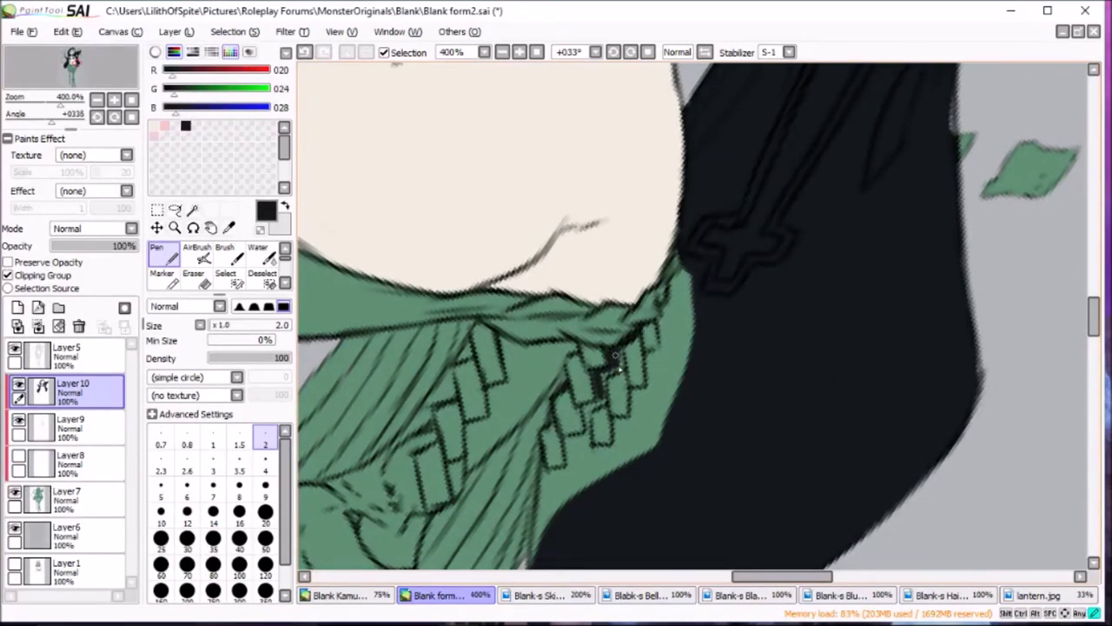
Fill the gaps along the green zigzag braid edge with black.
key(bracketright)
key(bracketright)
key(bracketright)
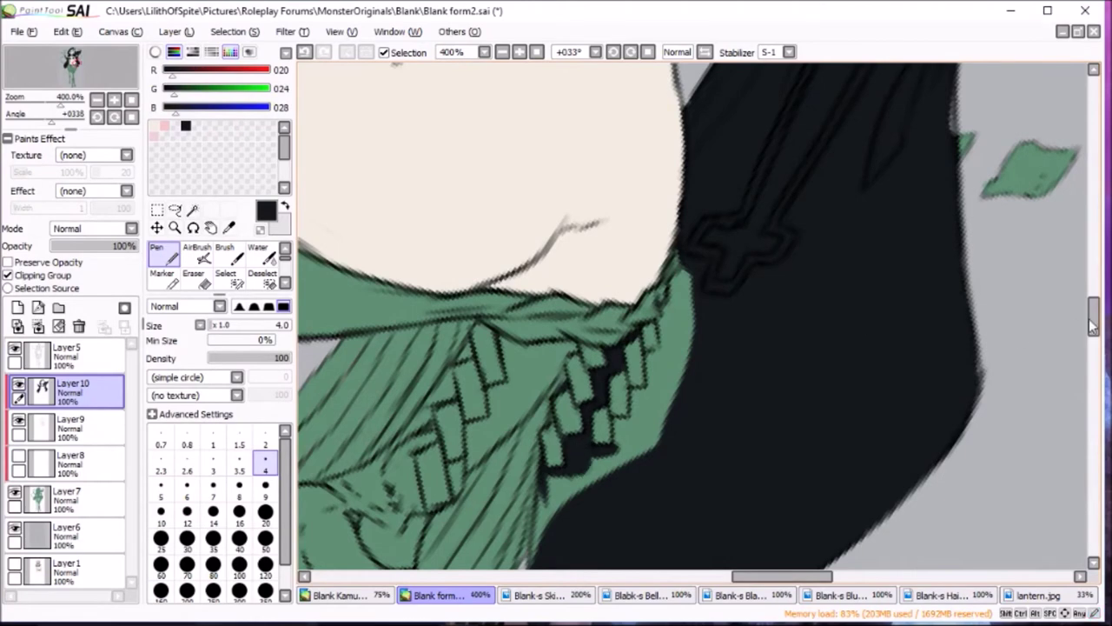
scroll(1093, 324, down, 5)
scroll(786, 298, up, 8)
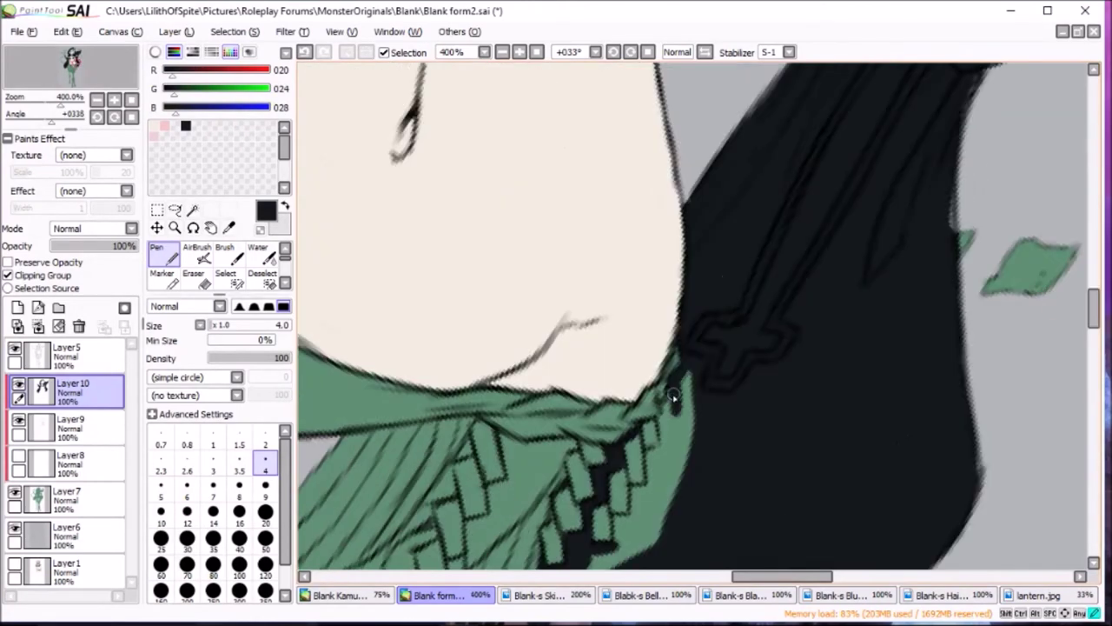
drag(669, 458, 647, 356)
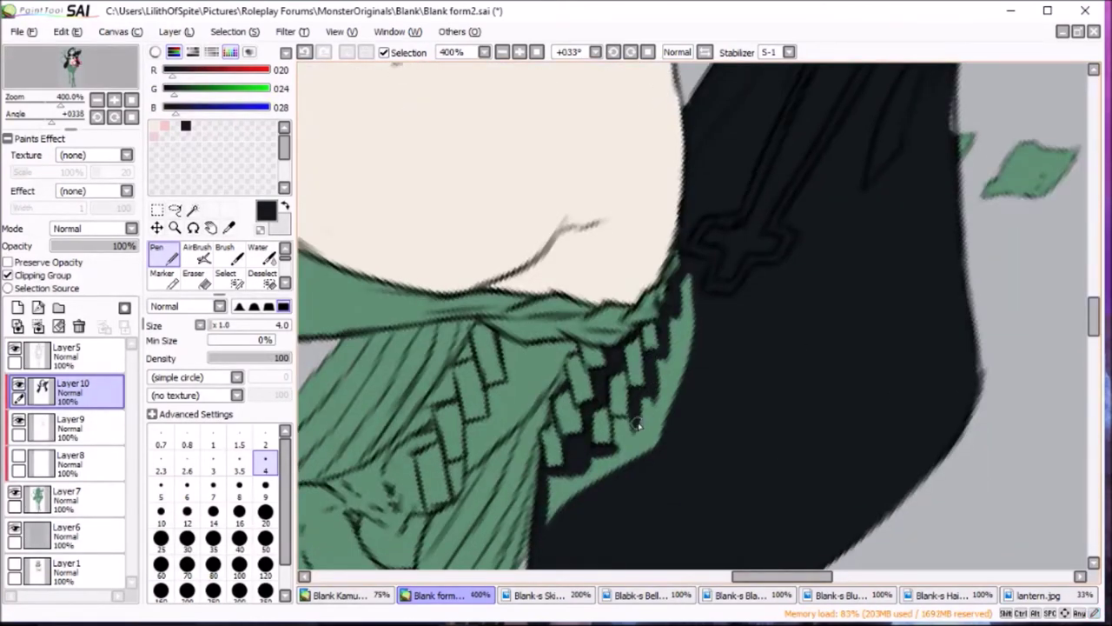
key(bracketright)
key(bracketright)
key(bracketright)
mouse_move(556, 513)
mouse_down()
mouse_move(638, 442)
mouse_move(687, 286)
mouse_up()
scroll(686, 374, up, 4)
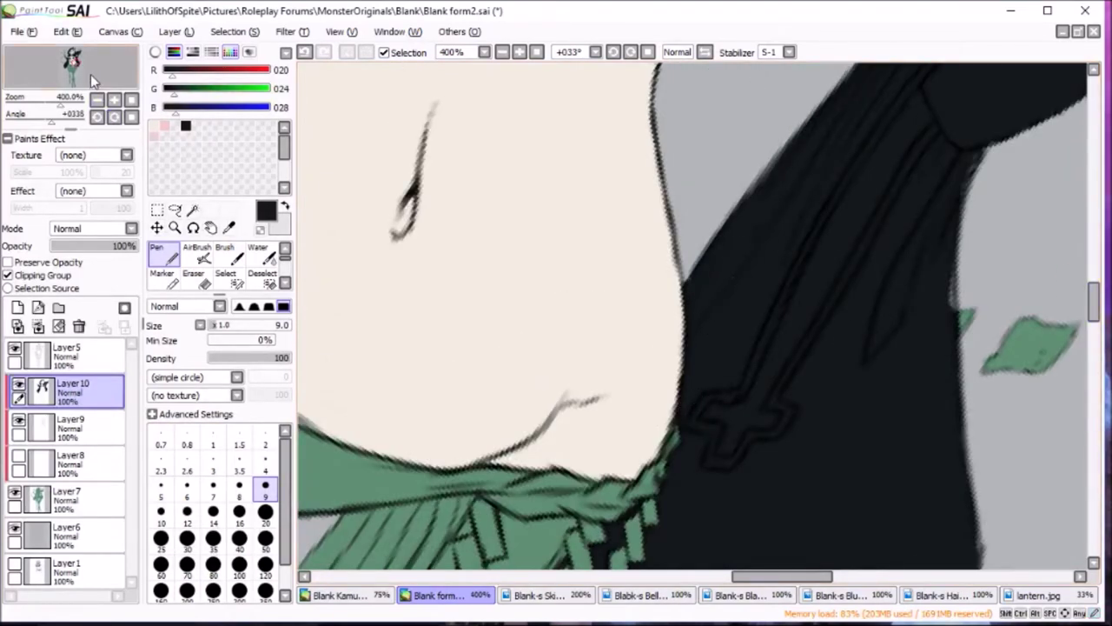
click(94, 81)
Switch to Layer7 and pick the muted green (96, 146, 116).
click(69, 500)
key(bracketleft)
key(bracketleft)
key(bracketleft)
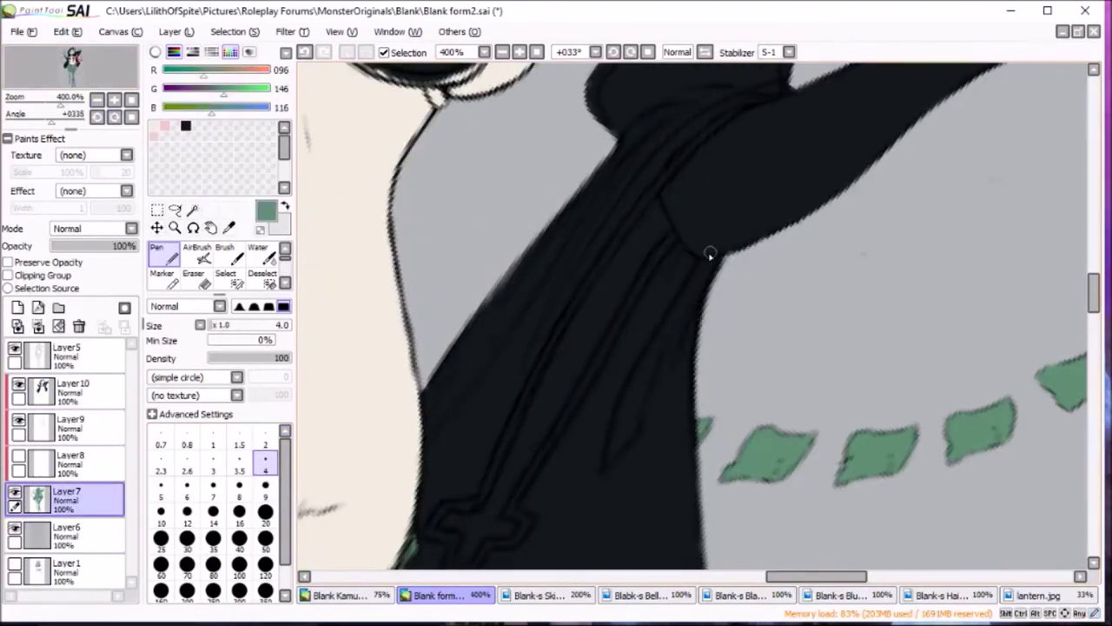
scroll(445, 373, down, 5)
scroll(707, 277, down, 3)
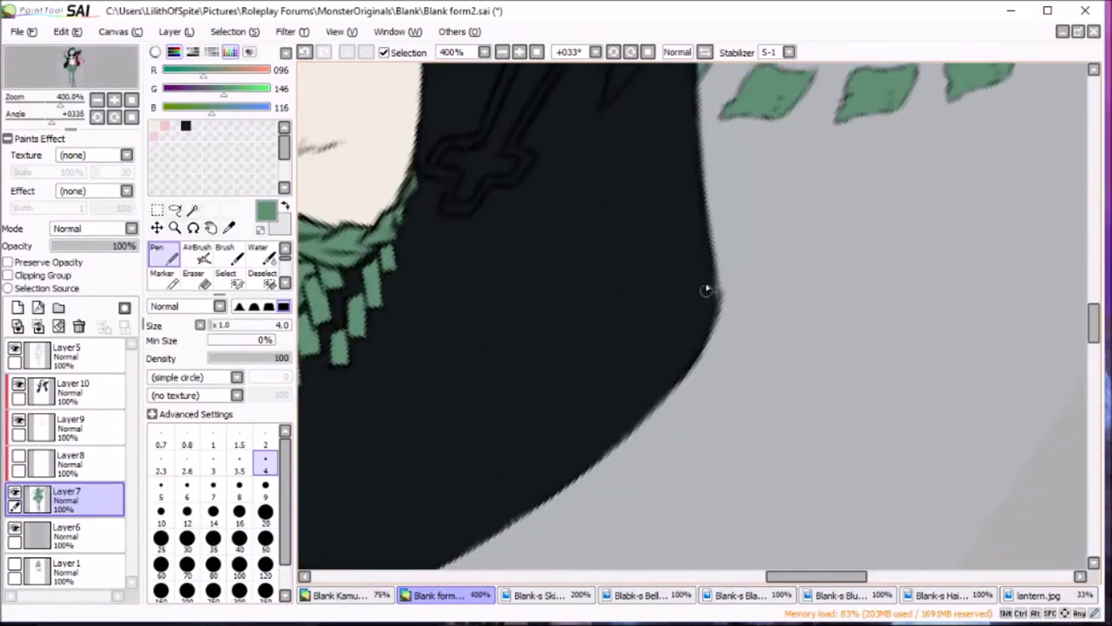
drag(566, 473, 962, 285)
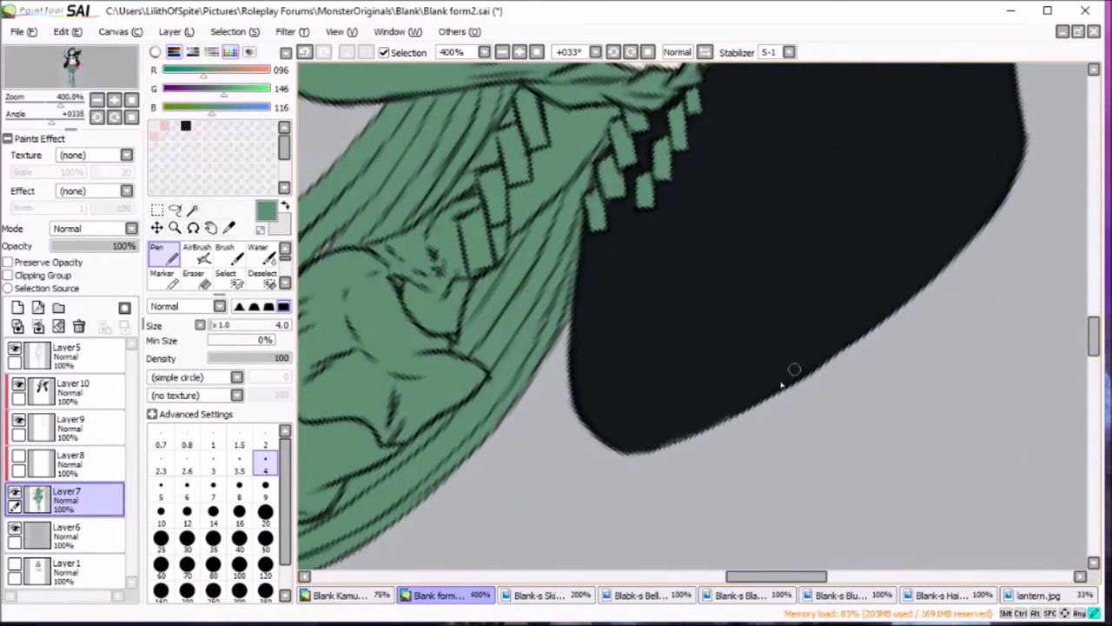
scroll(626, 256, up, 5)
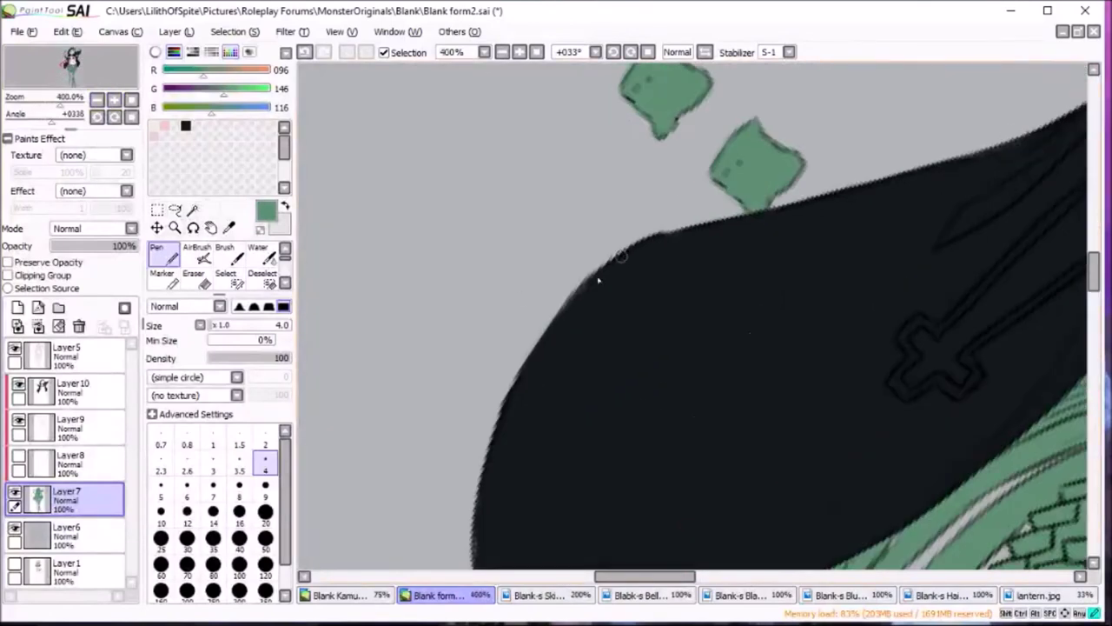
drag(1100, 286, 1100, 305)
scroll(751, 354, up, 3)
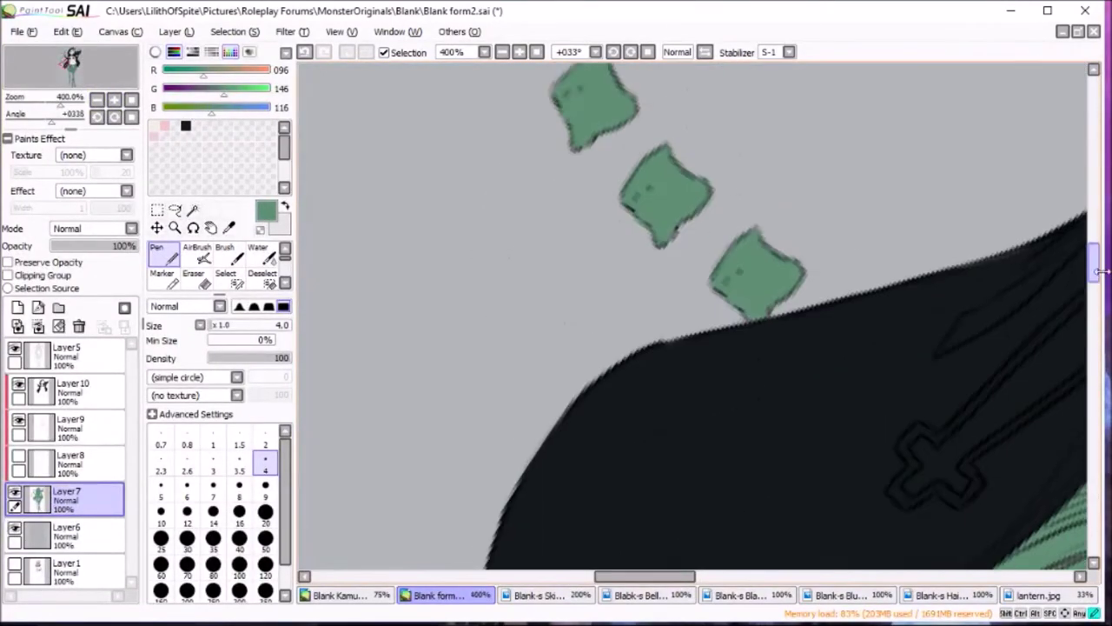
drag(652, 575, 714, 574)
Pan and rotate around the figure, then reset the canvas view.
scroll(864, 237, up, 3)
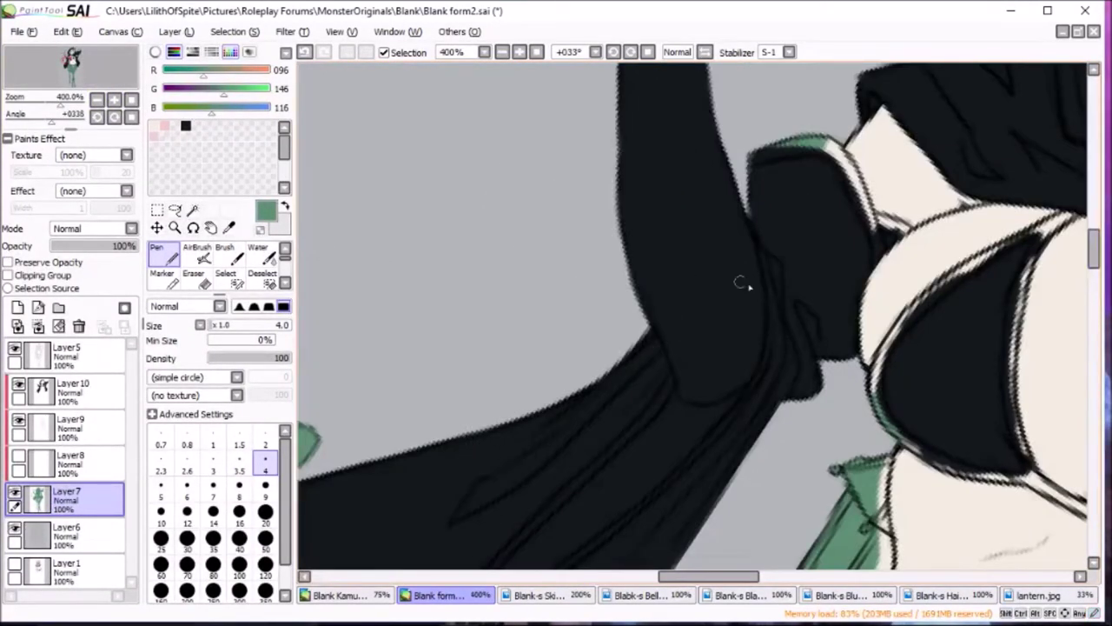
scroll(688, 279, up, 3)
scroll(880, 270, up, 3)
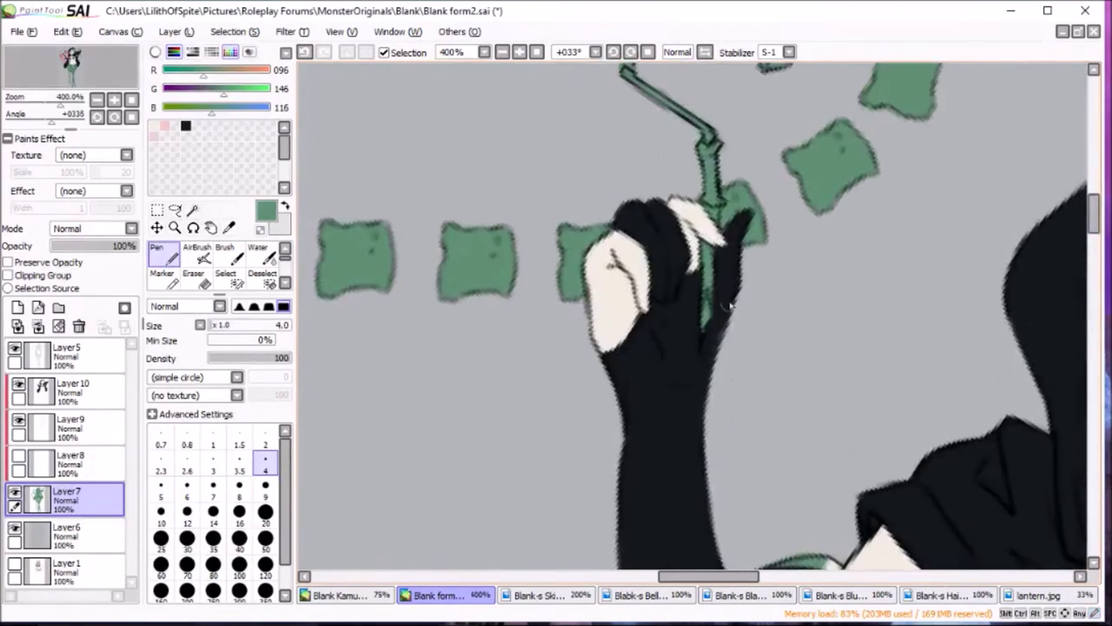
scroll(714, 325, right, 3)
scroll(738, 313, up, 3)
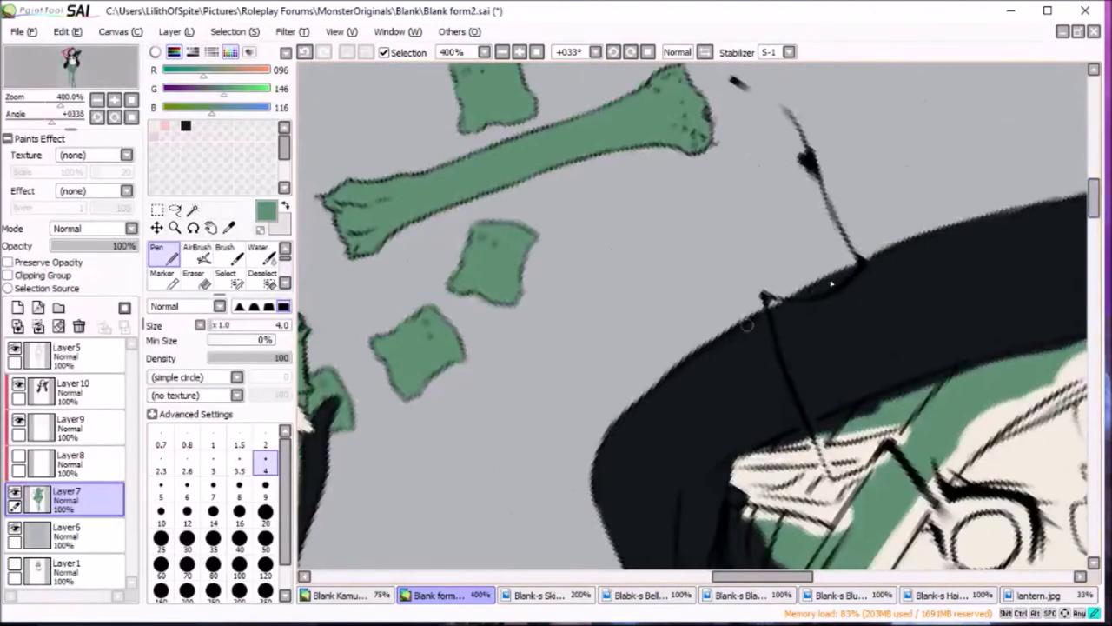
scroll(700, 359, right, 1)
scroll(658, 198, right, 3)
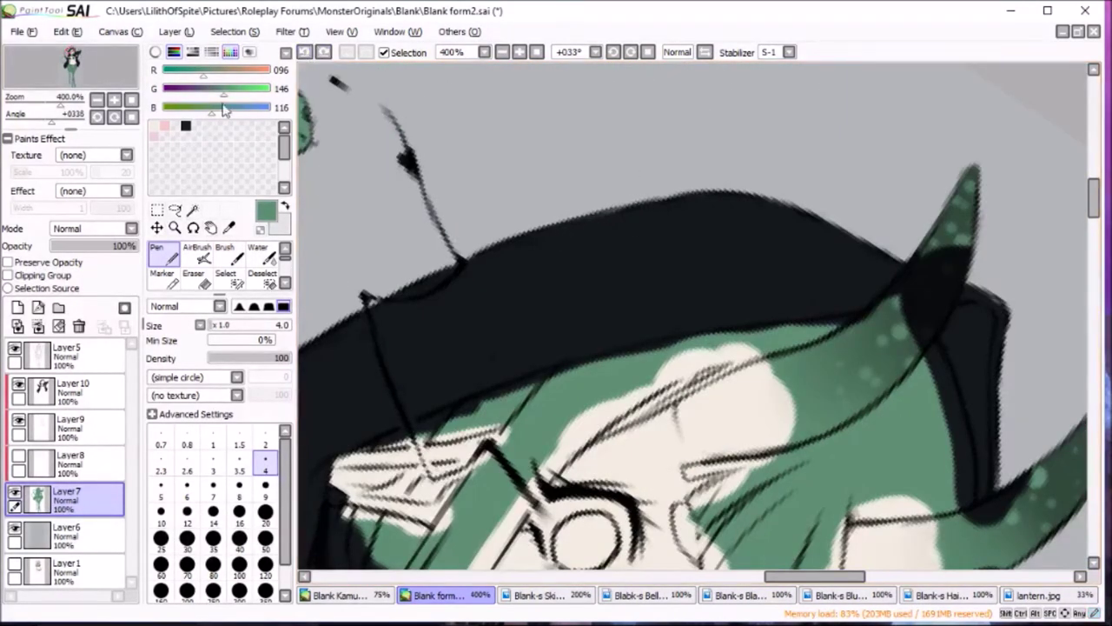
drag(660, 226, 705, 165)
scroll(908, 207, up, 3)
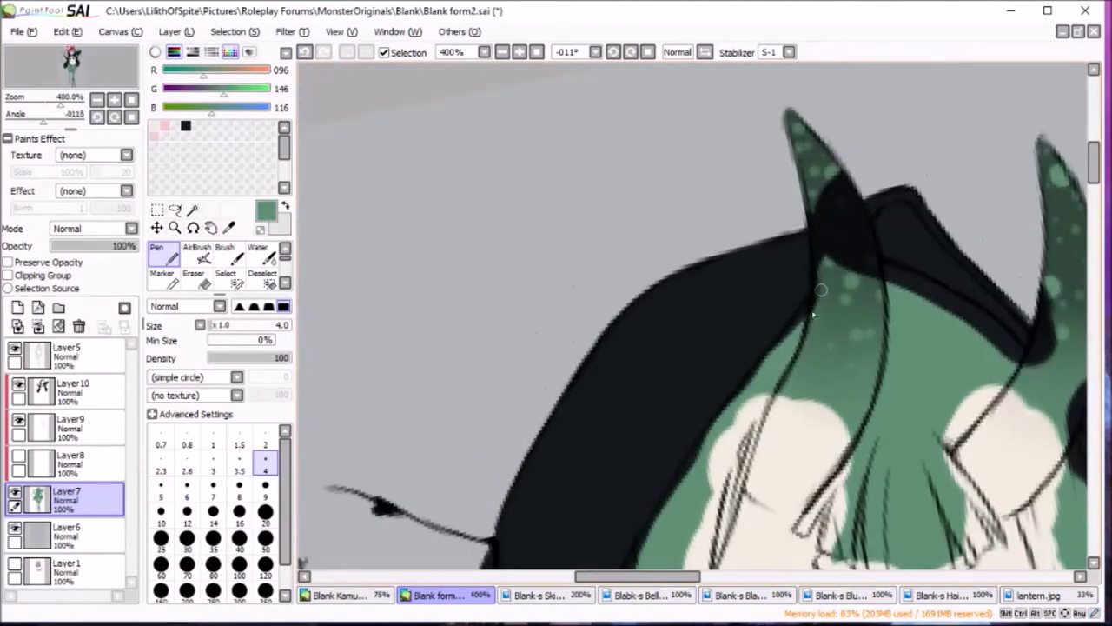
drag(821, 290, 592, 267)
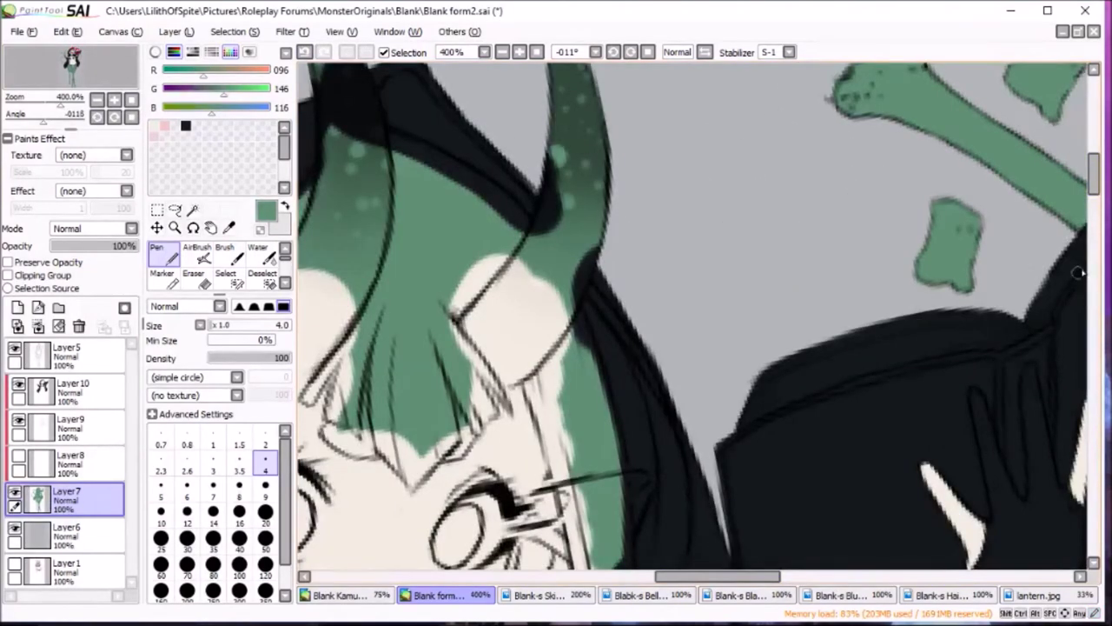
scroll(863, 470, down, 10)
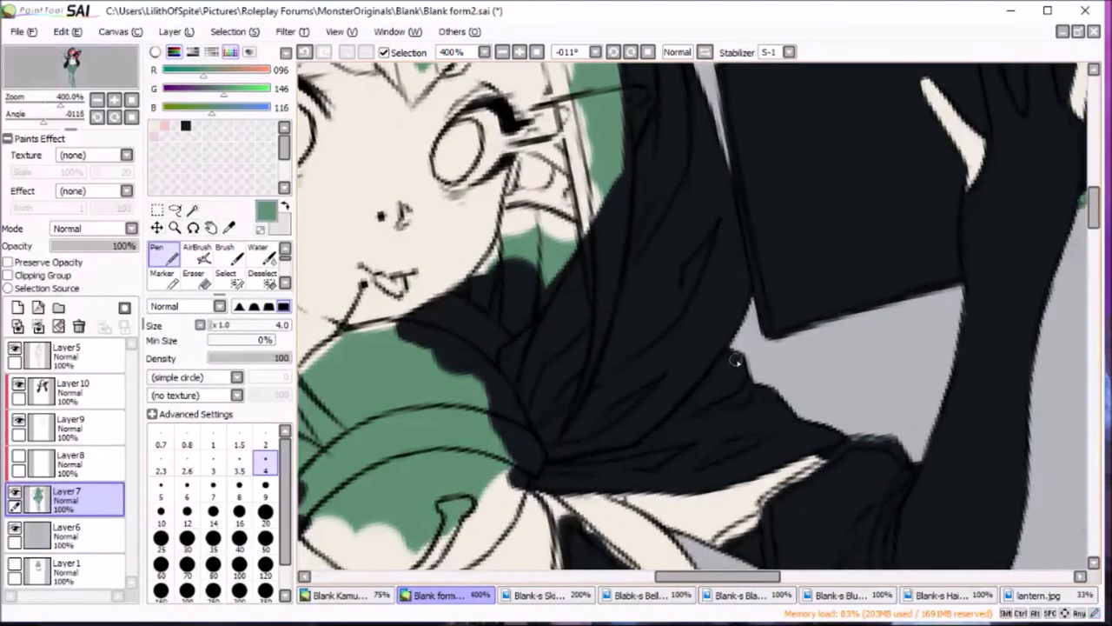
scroll(735, 361, down, 3)
mouse_move(1094, 213)
mouse_down()
mouse_move(1102, 269)
mouse_move(1100, 254)
mouse_up()
key(Home)
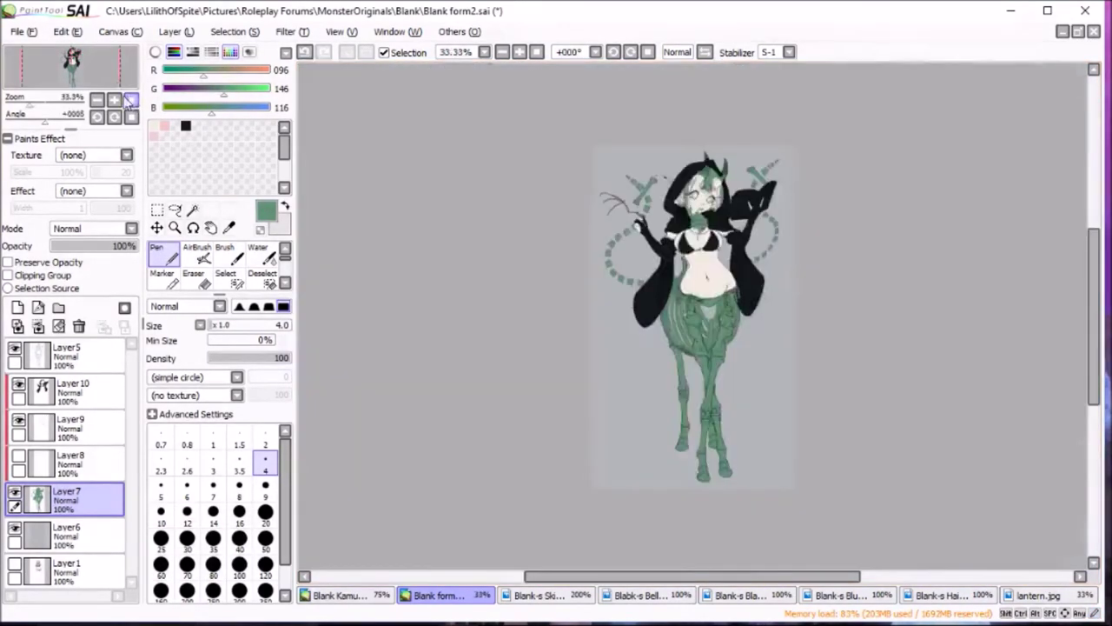
Reset the view and open the Blank-s Hair reference image.
key(ctrl+0)
click(72, 392)
click(643, 595)
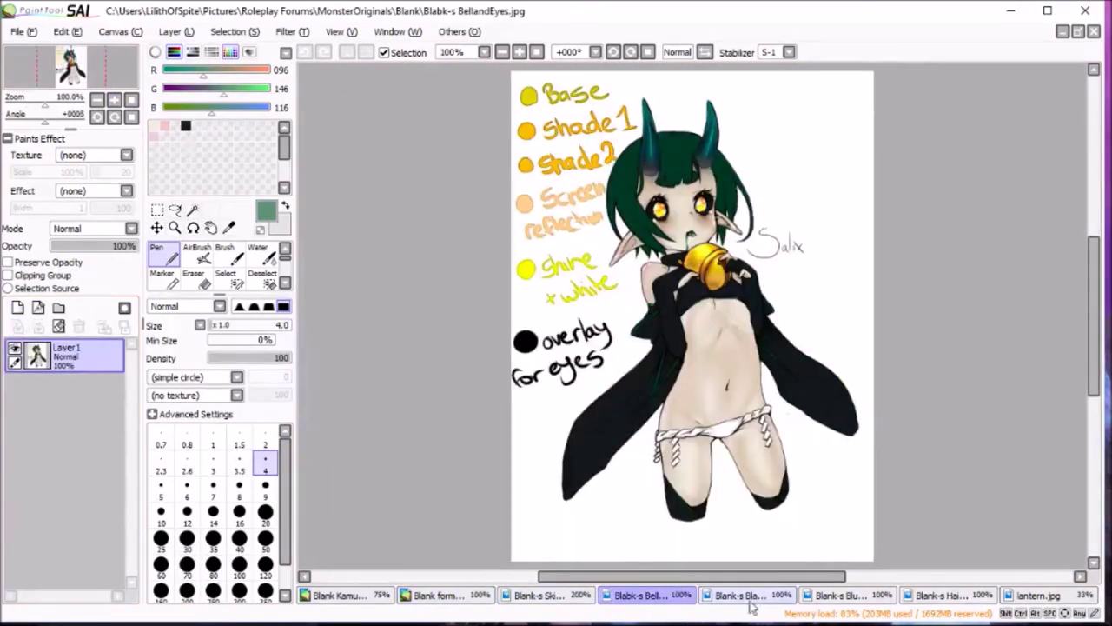
click(838, 595)
click(941, 596)
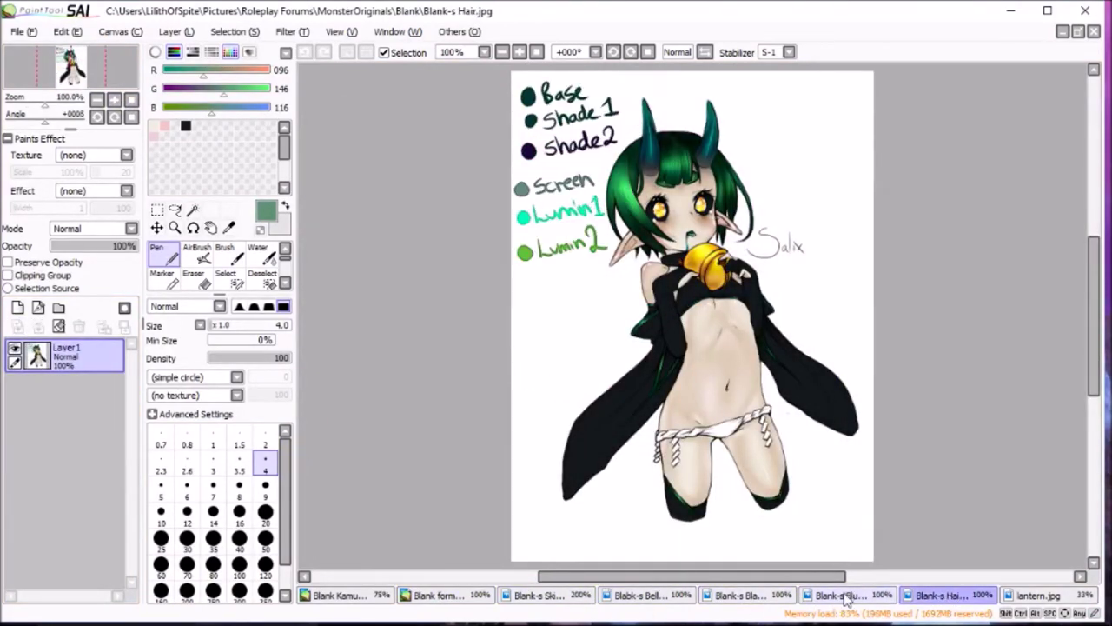
Store the reference's dark green and aqua as swatches, then reselect the dark green.
alt+click(528, 94)
right_click(208, 129)
click(234, 163)
alt+click(523, 216)
right_click(218, 131)
click(234, 170)
click(208, 129)
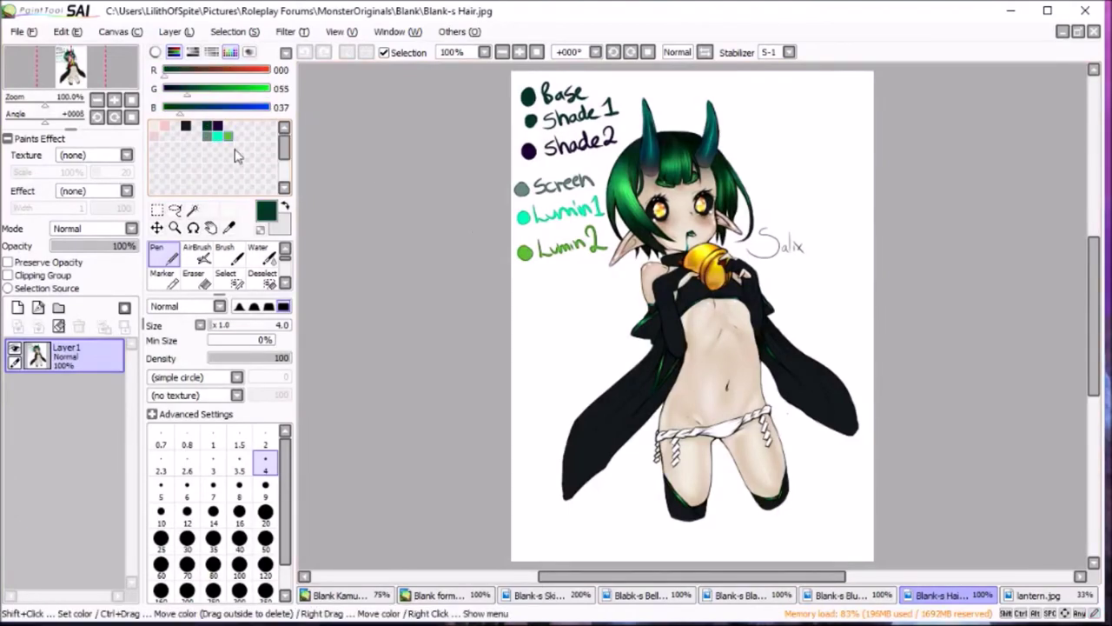
Return to the Blank form2.sai drawing.
click(643, 595)
click(439, 595)
click(643, 595)
click(439, 596)
scroll(78, 76, up, 2)
scroll(78, 76, up, 3)
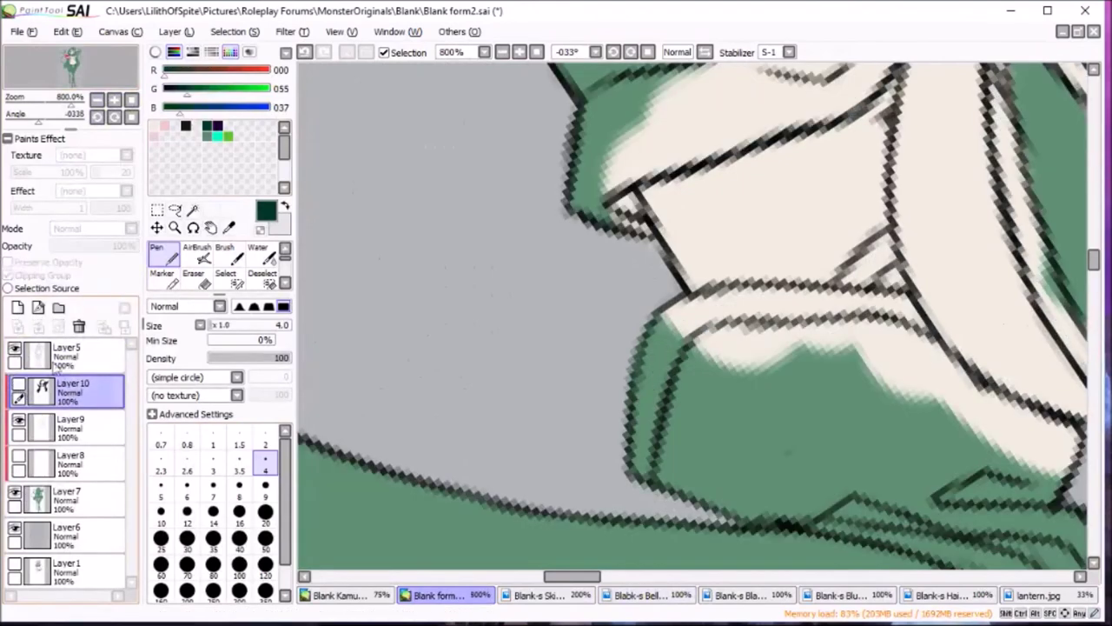
On a new Layer 11, paint dark green accent strokes up the black hood's edge.
click(17, 326)
mouse_move(717, 304)
mouse_down()
mouse_move(664, 344)
mouse_move(638, 469)
mouse_move(695, 300)
mouse_up()
mouse_move(661, 391)
mouse_down()
mouse_move(793, 104)
mouse_move(721, 209)
mouse_up()
drag(756, 131, 686, 278)
drag(739, 165, 678, 287)
Reset the view, undo a stray accent stroke, and toggle between Eraser and Pen.
click(114, 100)
scroll(525, 217, up, 3)
scroll(526, 217, up, 2)
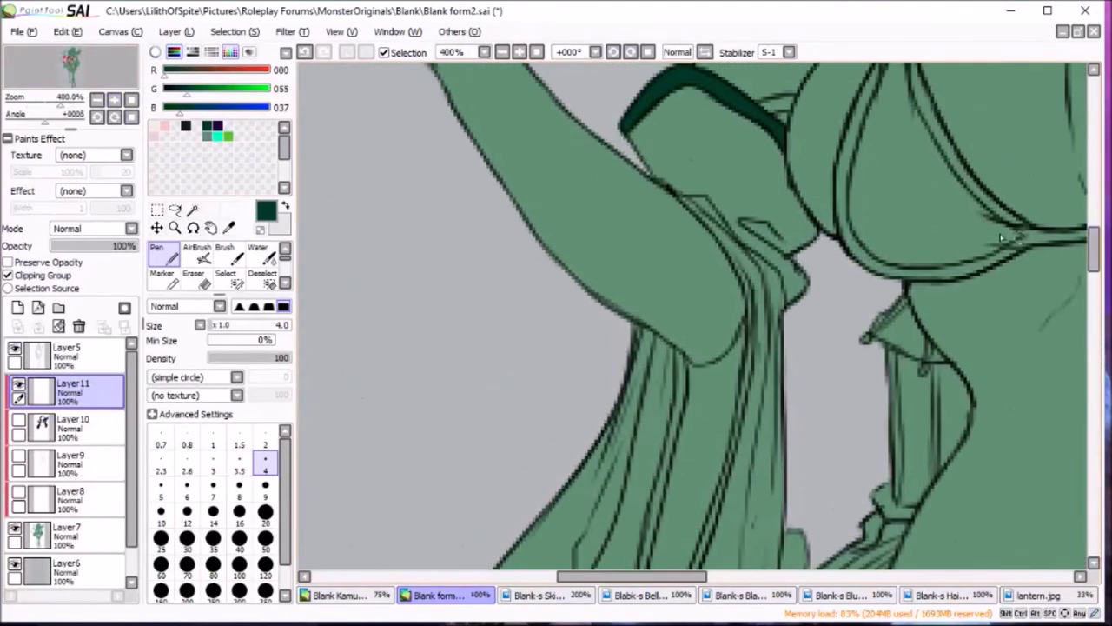
drag(1095, 260, 1098, 285)
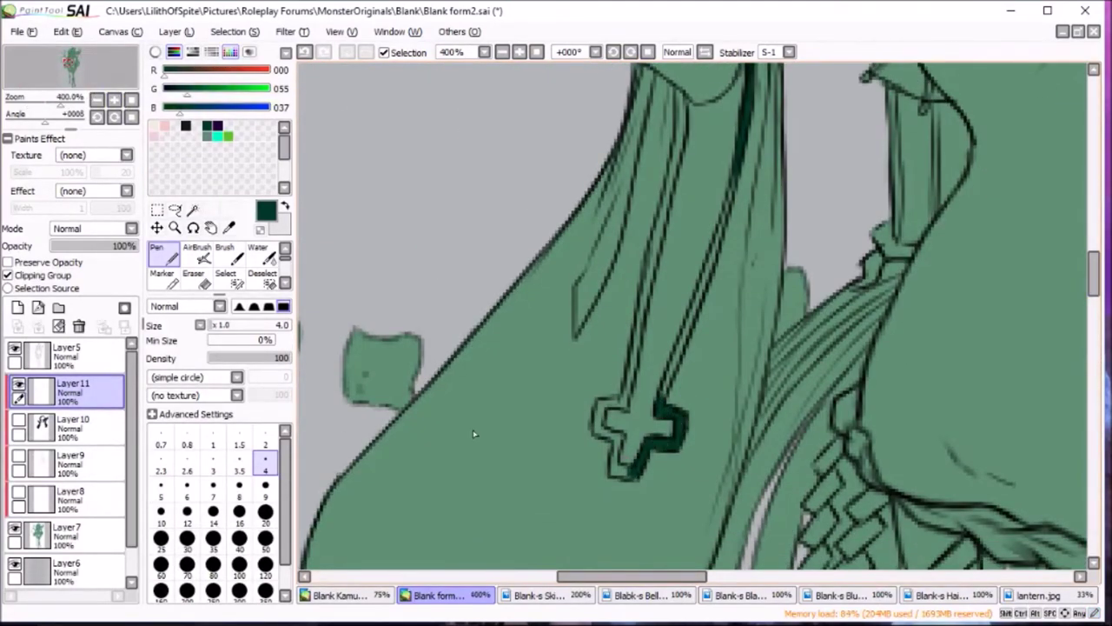
key(ctrl+z)
key(e)
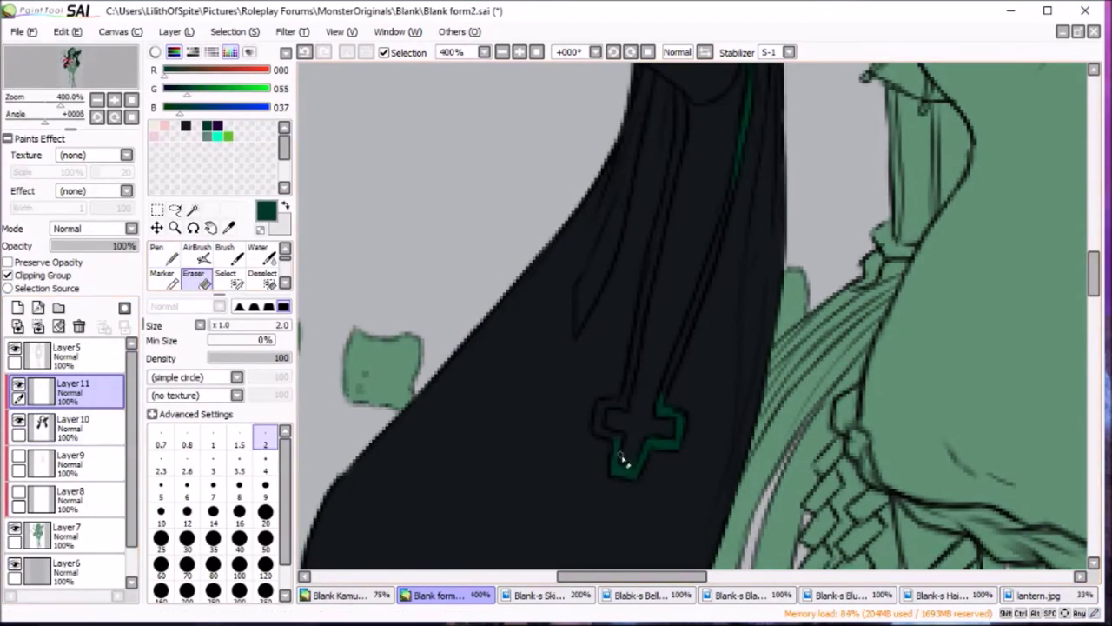
key(n)
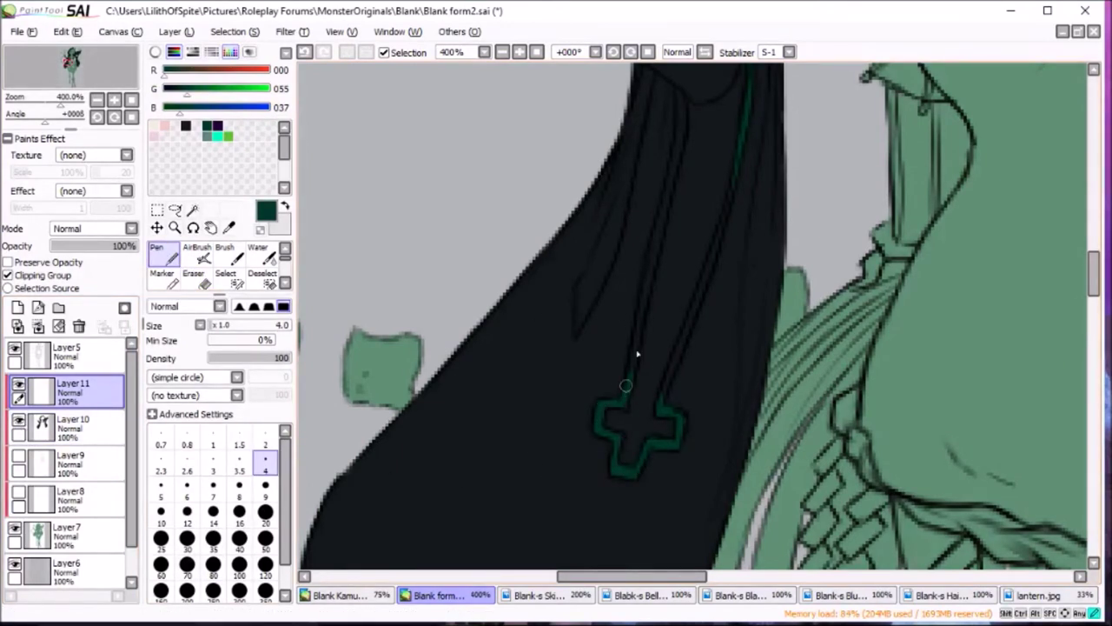
scroll(996, 309, up, 3)
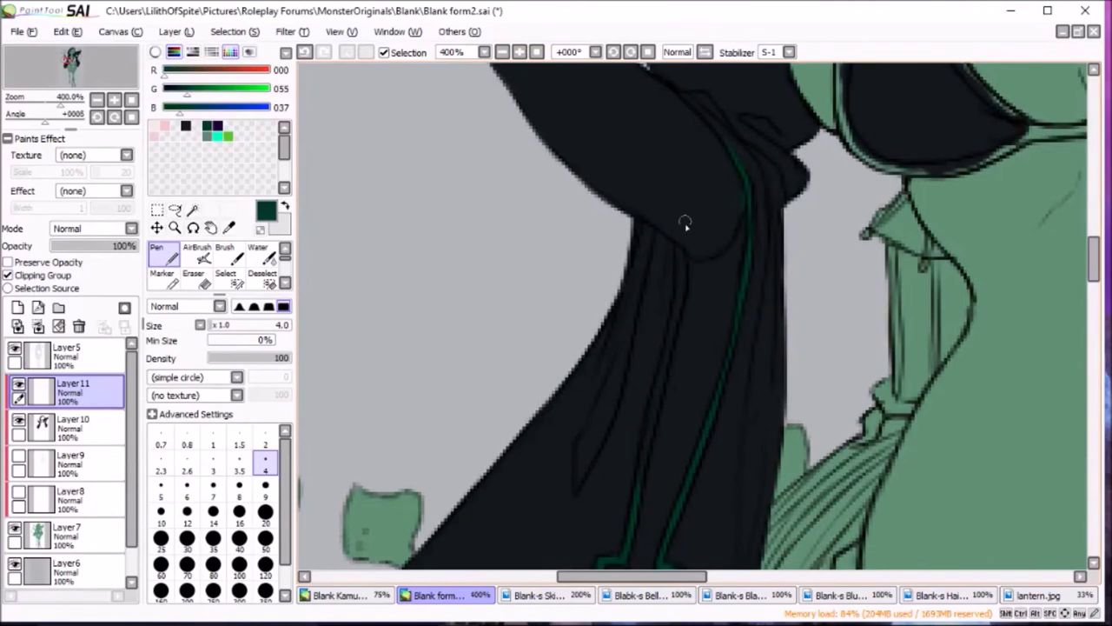
scroll(737, 359, down, 3)
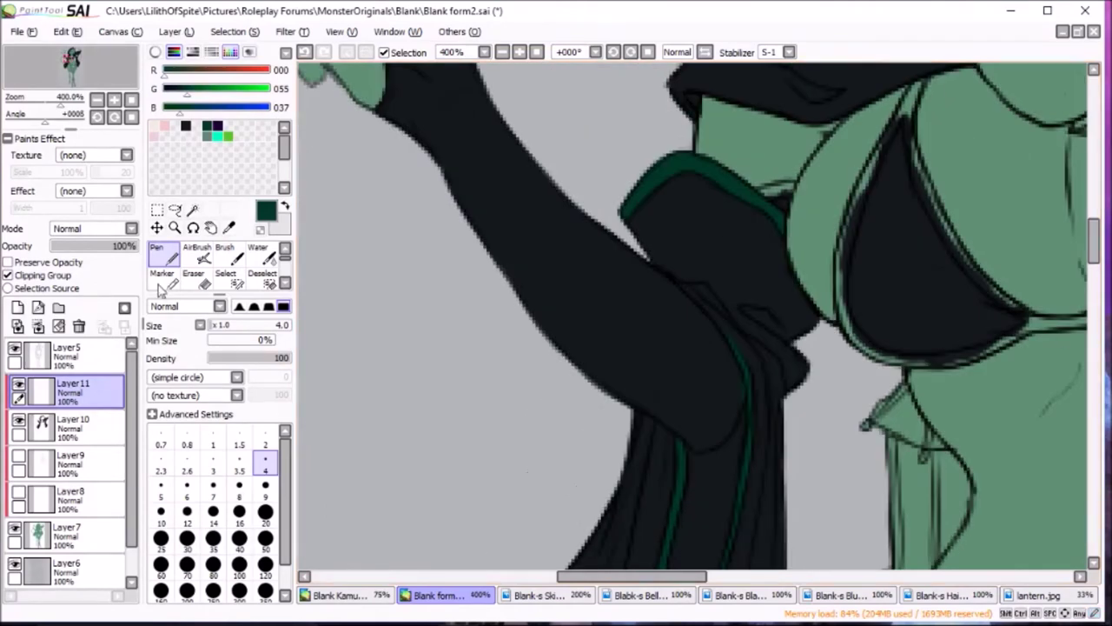
Zoom in and extend the dark green accent down the hood toward the cross, erasing stray marks.
key(e)
scroll(736, 439, up, 4)
scroll(688, 188, up, 2)
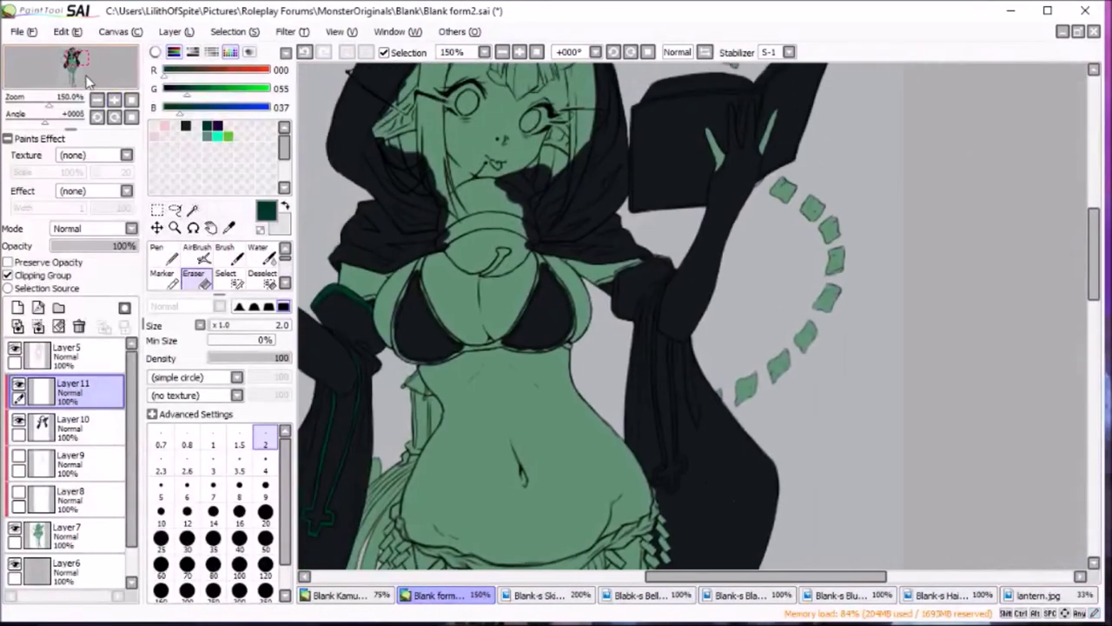
scroll(688, 189, up, 2)
scroll(688, 188, up, 2)
key(n)
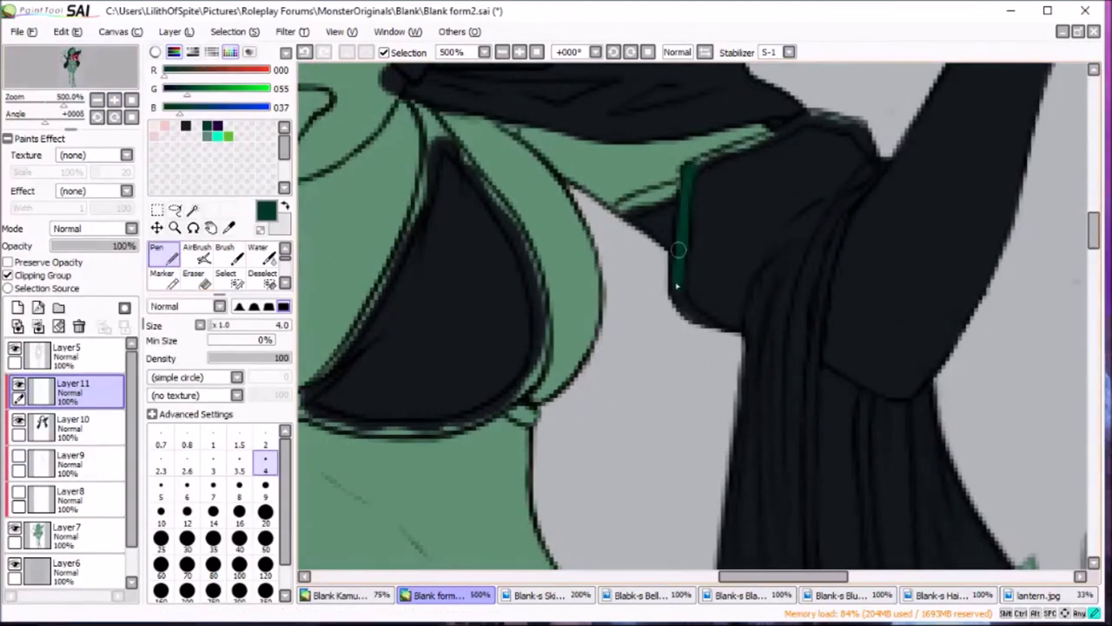
scroll(1097, 243, up, 3)
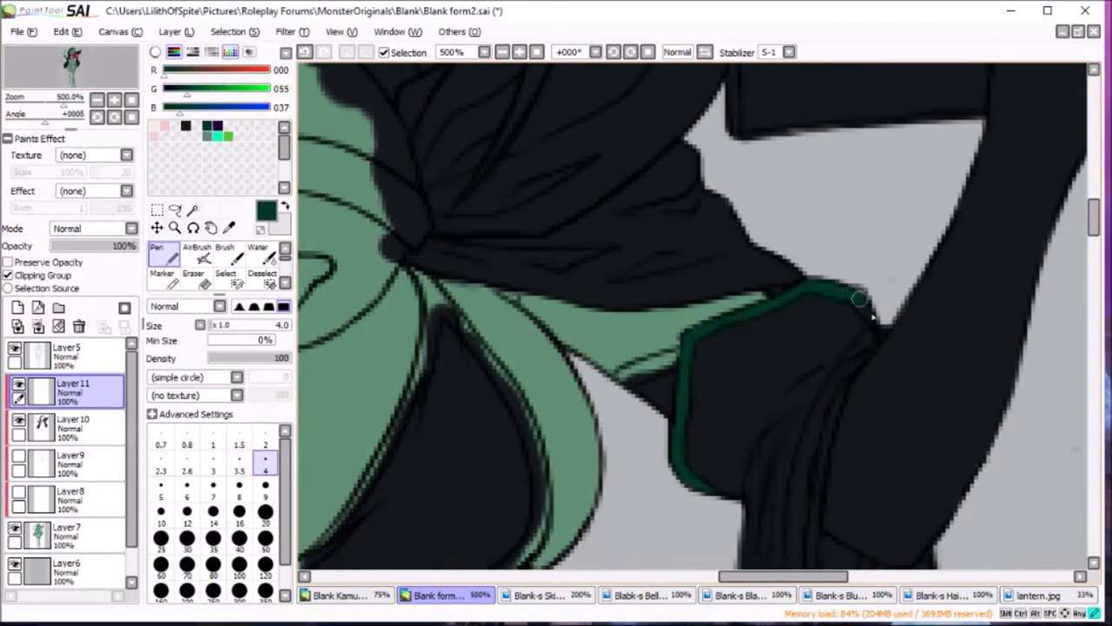
drag(858, 298, 873, 321)
key(e)
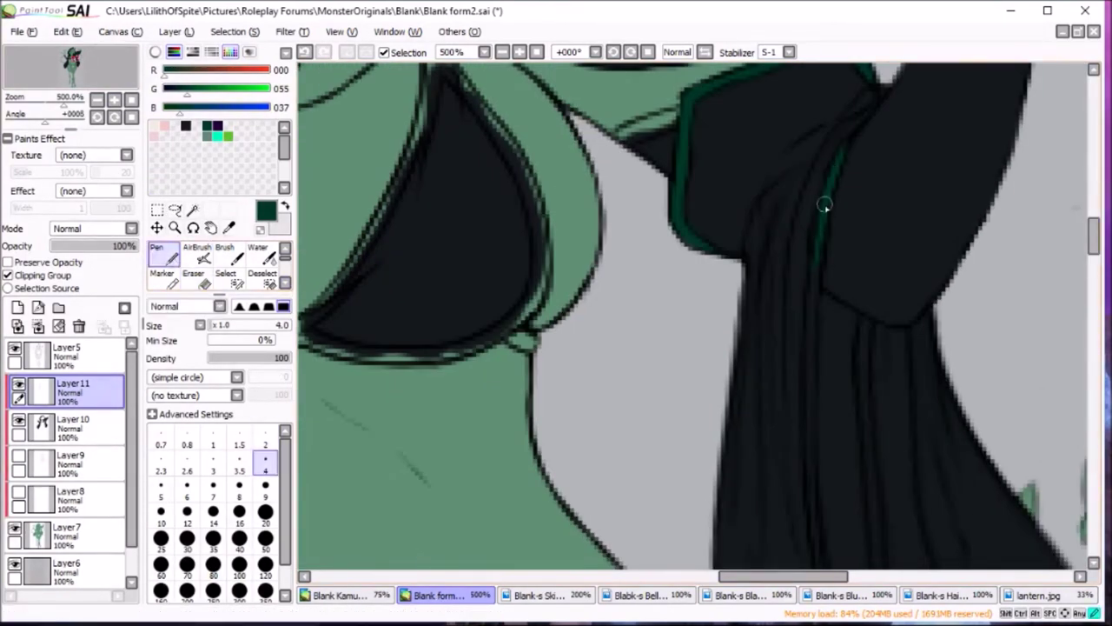
scroll(869, 360, down, 3)
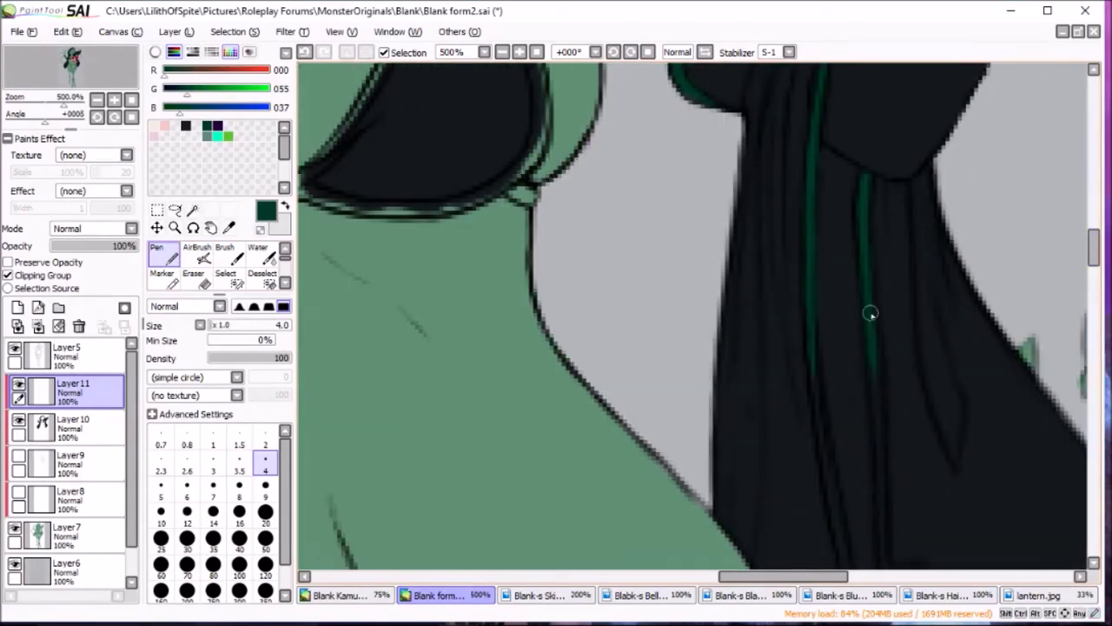
drag(872, 392, 880, 200)
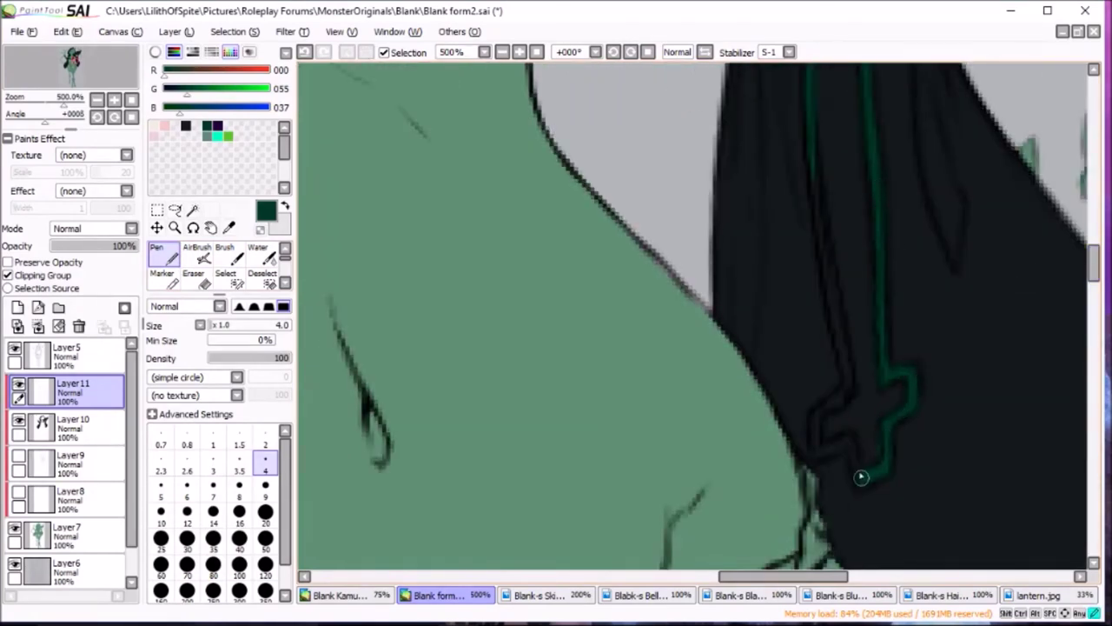
drag(855, 462, 818, 454)
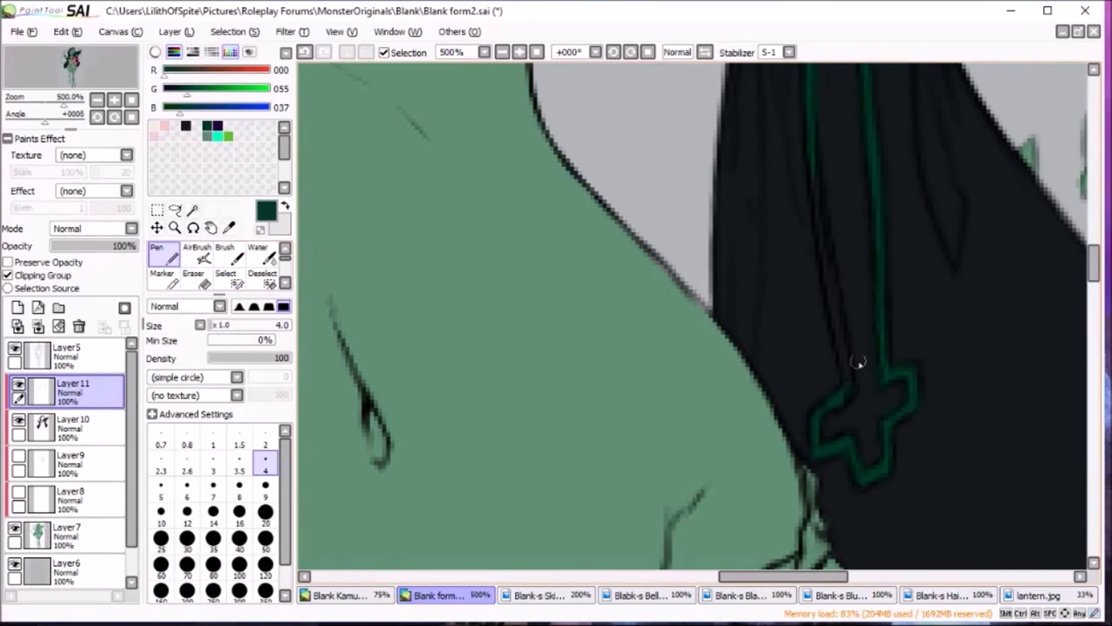
click(96, 100)
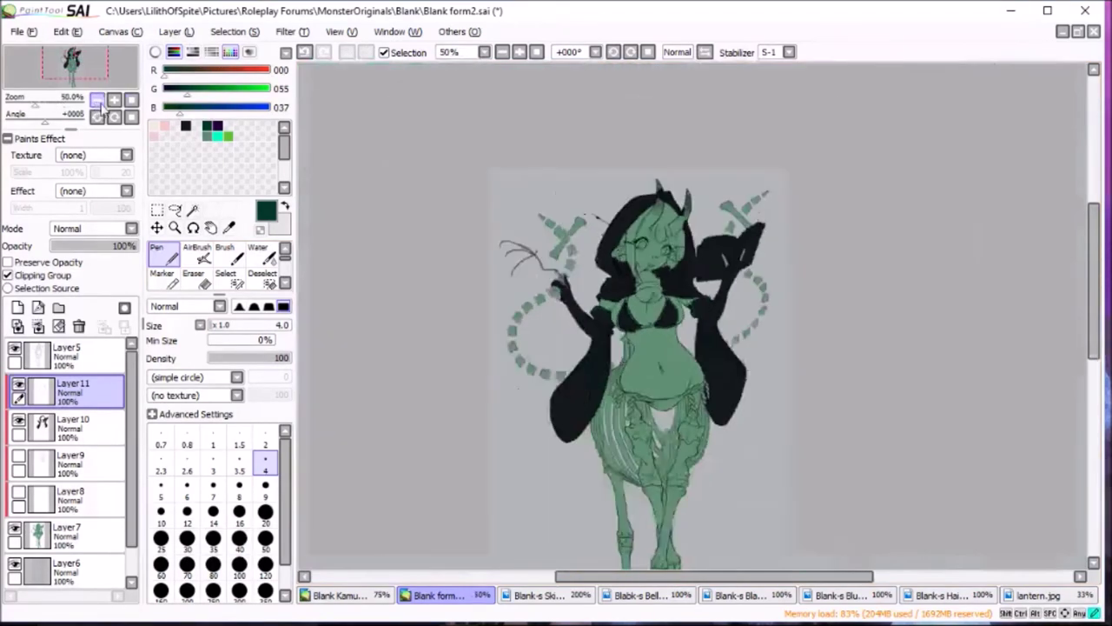
Paint thin dark green shading strands into the hair beside the face at brush size 4.
click(113, 100)
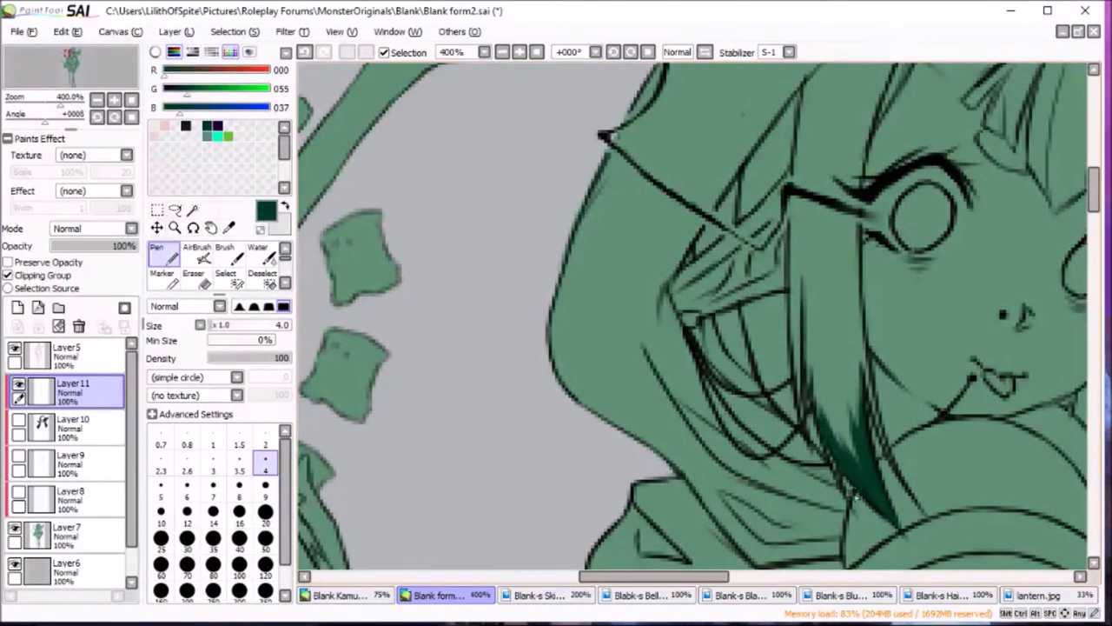
drag(874, 483, 853, 420)
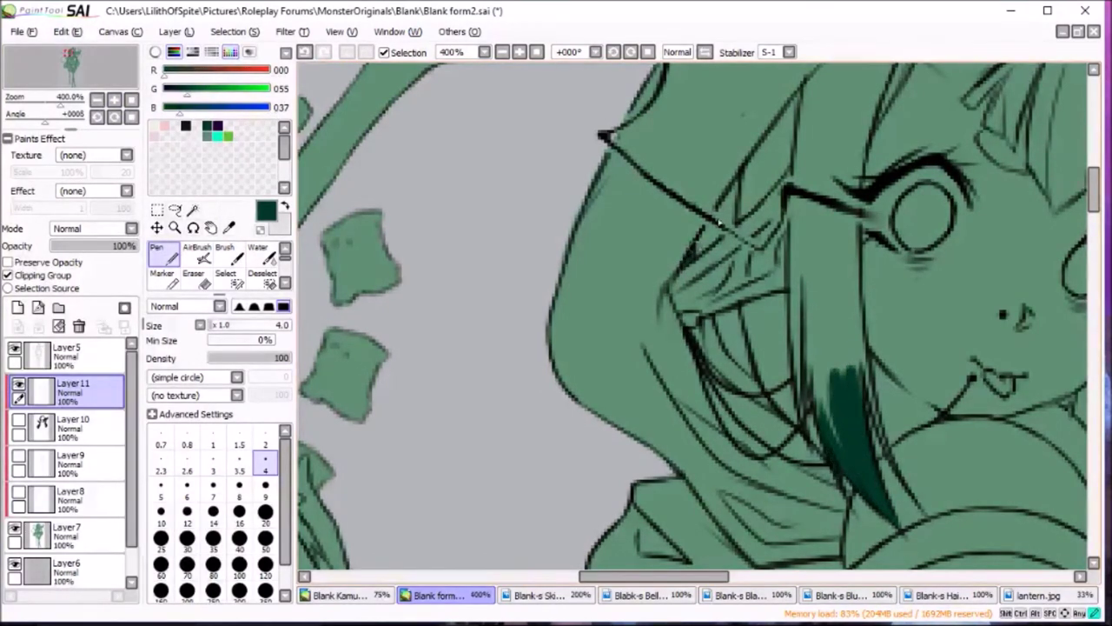
drag(684, 265, 744, 211)
drag(1091, 193, 1091, 180)
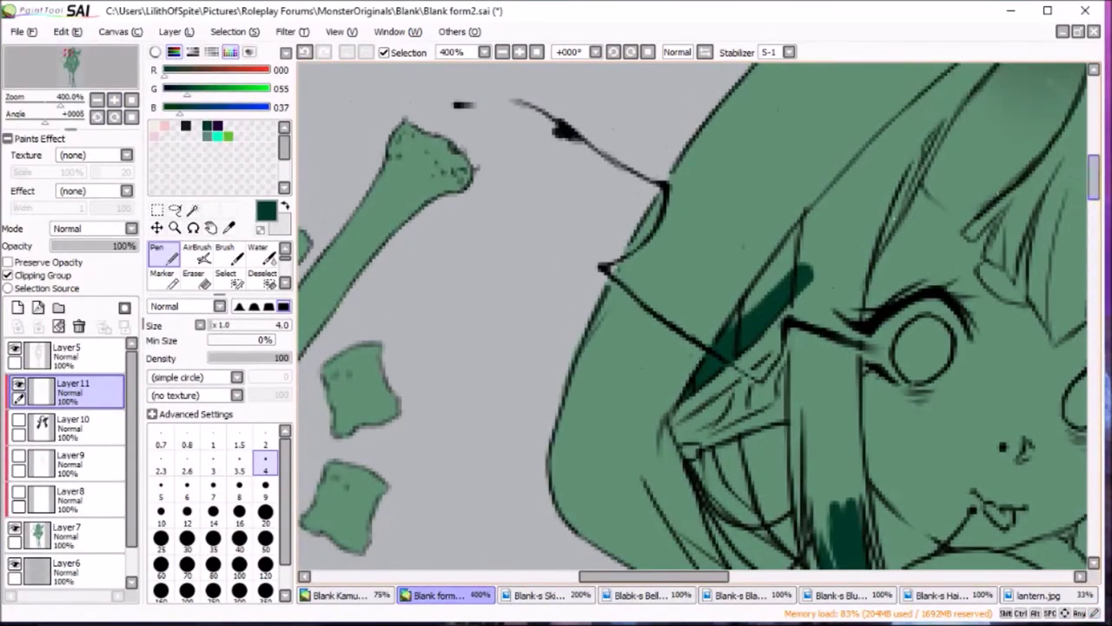
drag(779, 298, 683, 394)
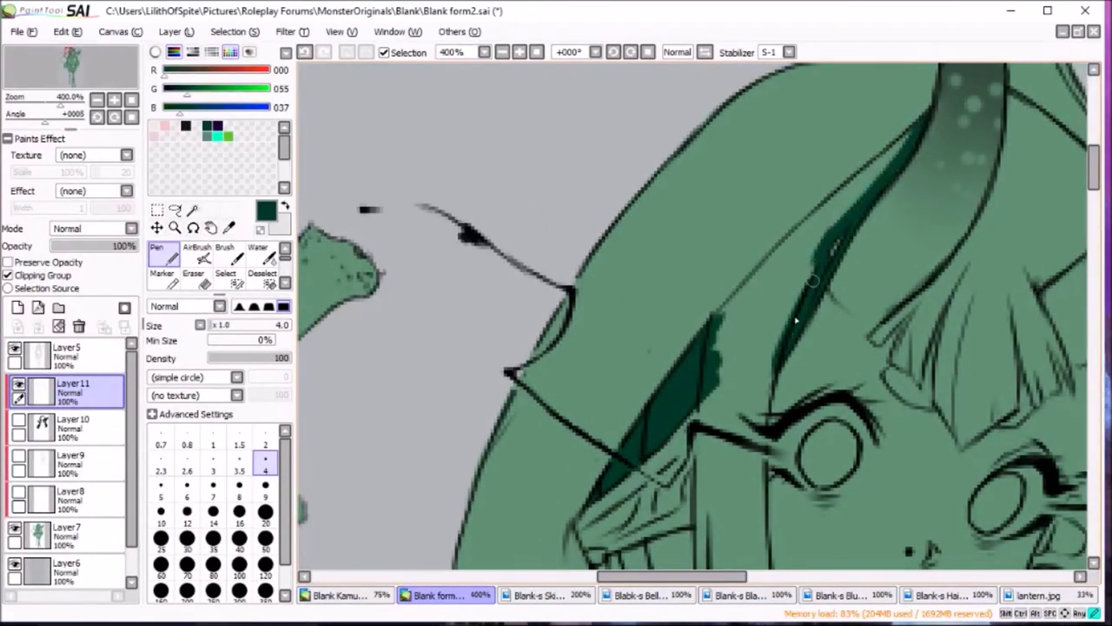
drag(813, 281, 906, 143)
Broadly shade the dark green hair band at size 9, adding finer strokes at size 4.
key(bracketright)
key(bracketright)
key(bracketright)
mouse_move(881, 179)
mouse_down()
mouse_move(787, 266)
mouse_move(730, 382)
mouse_up()
scroll(768, 274, down, 3)
key(bracketleft)
key(bracketleft)
key(bracketleft)
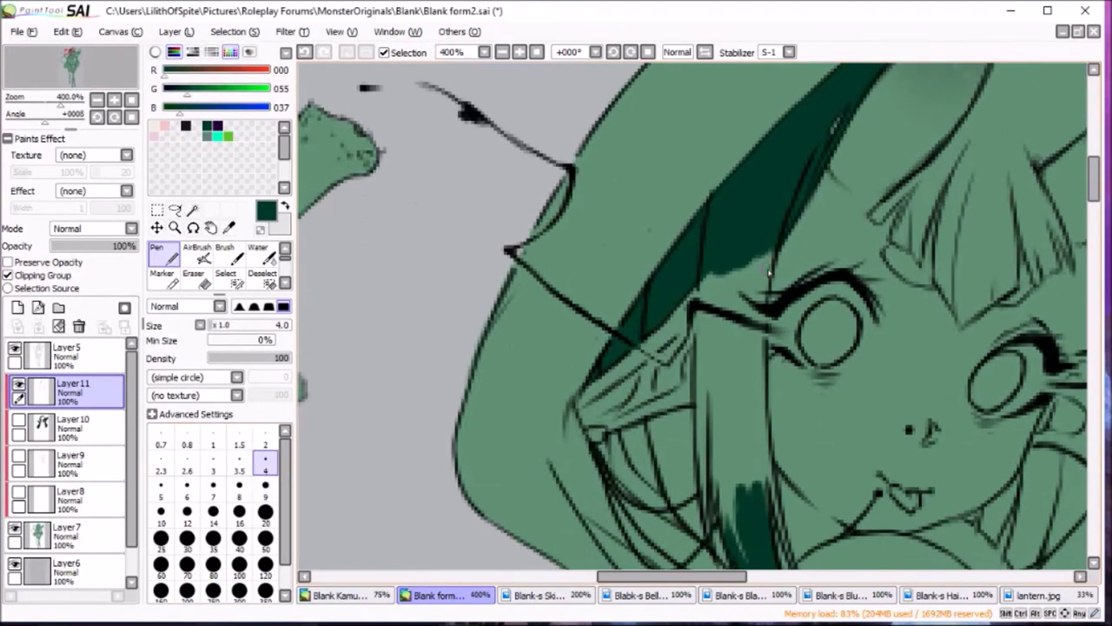
drag(766, 339, 761, 476)
scroll(768, 283, down, 4)
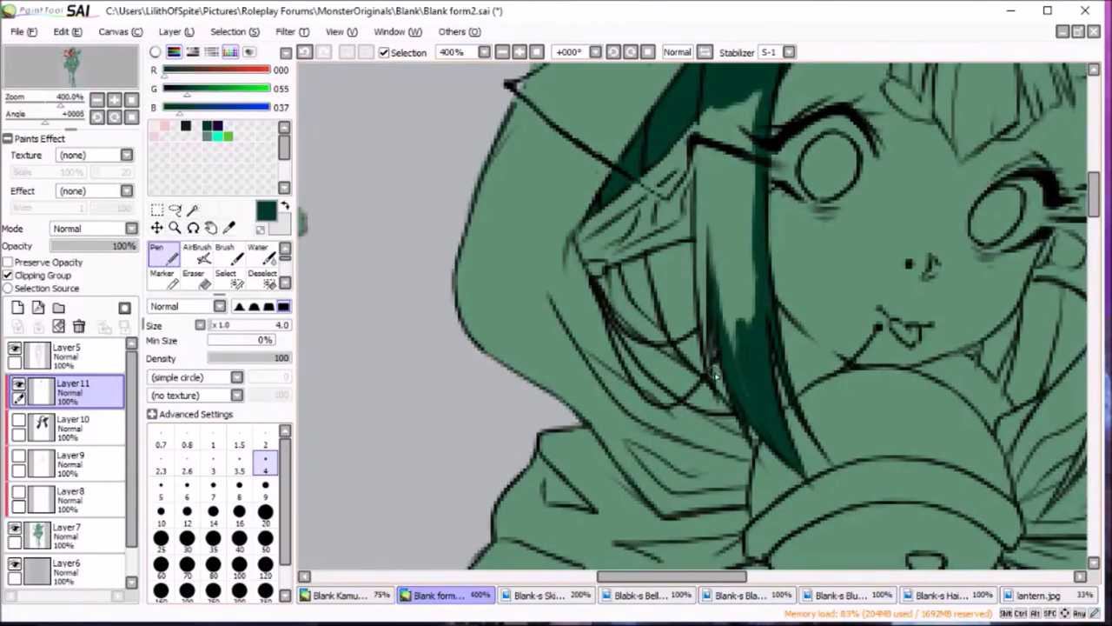
scroll(734, 342, up, 2)
key(bracketright)
key(bracketright)
key(bracketright)
mouse_move(721, 391)
mouse_down()
mouse_move(708, 292)
mouse_move(726, 163)
mouse_move(752, 434)
mouse_up()
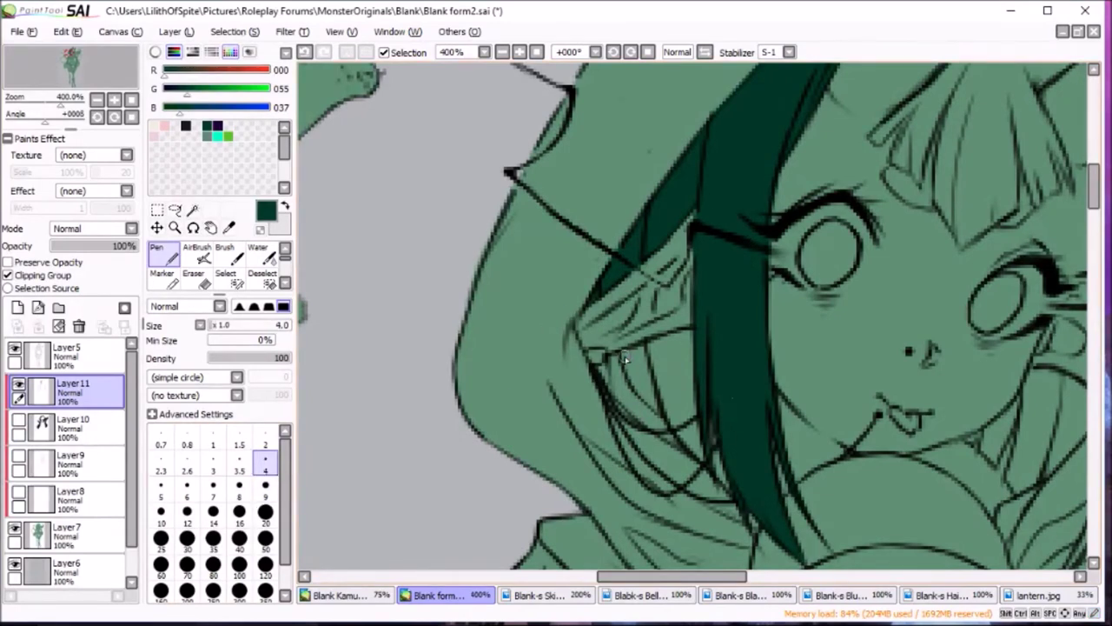
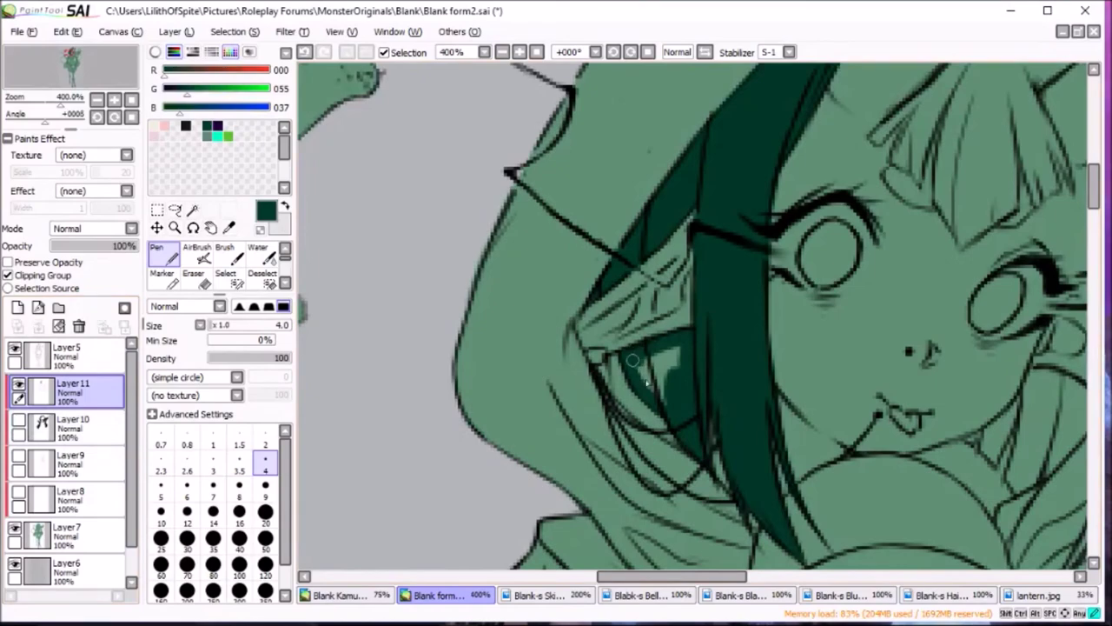
Darken the hair line beside the horn and shade along the horn's edges in dark green.
click(131, 100)
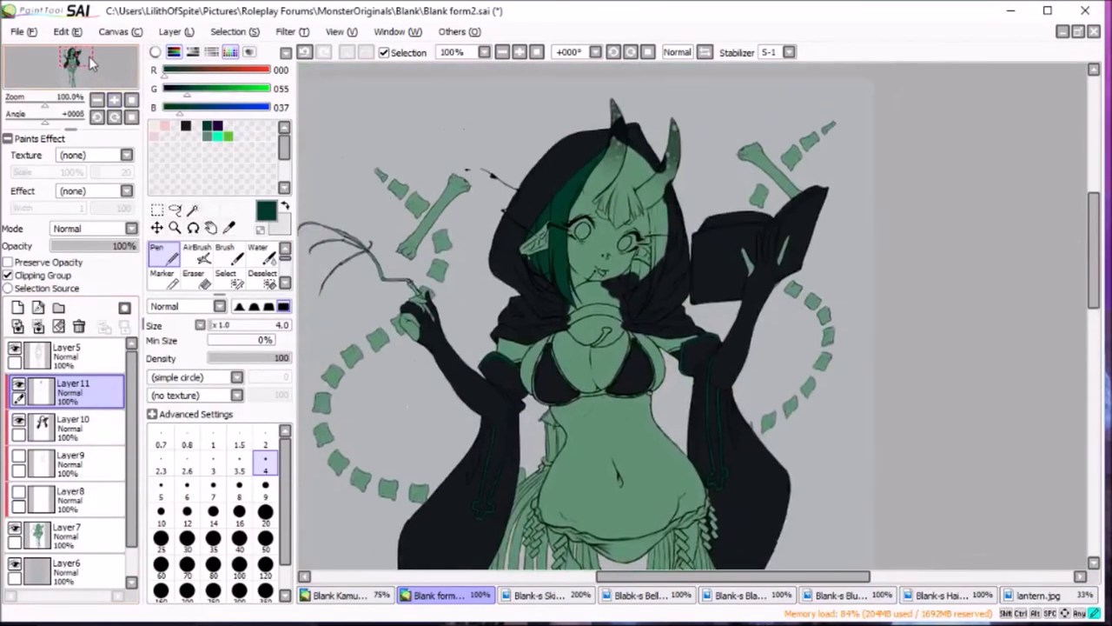
scroll(508, 300, up, 4)
scroll(509, 300, up, 1)
scroll(508, 299, up, 2)
scroll(508, 300, up, 2)
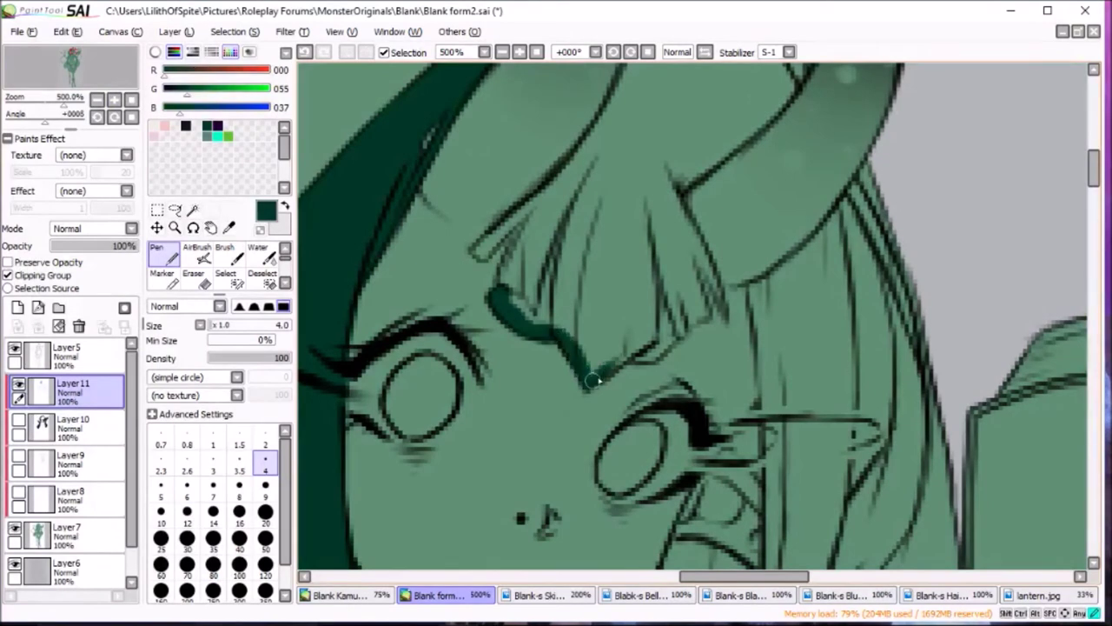
drag(664, 170, 705, 250)
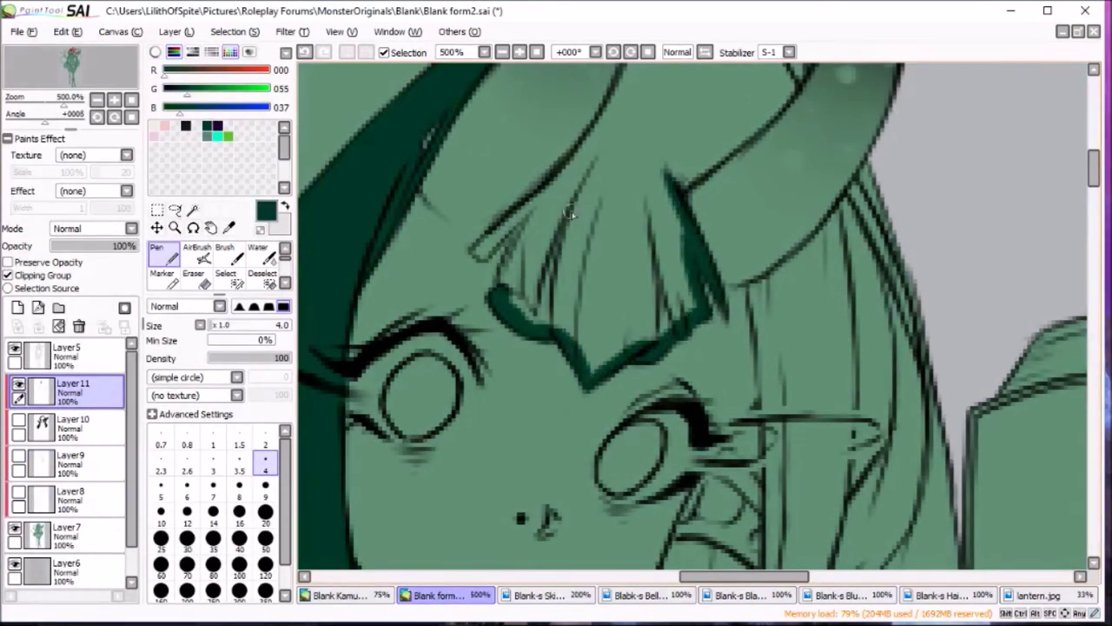
drag(507, 265, 546, 192)
scroll(508, 228, up, 3)
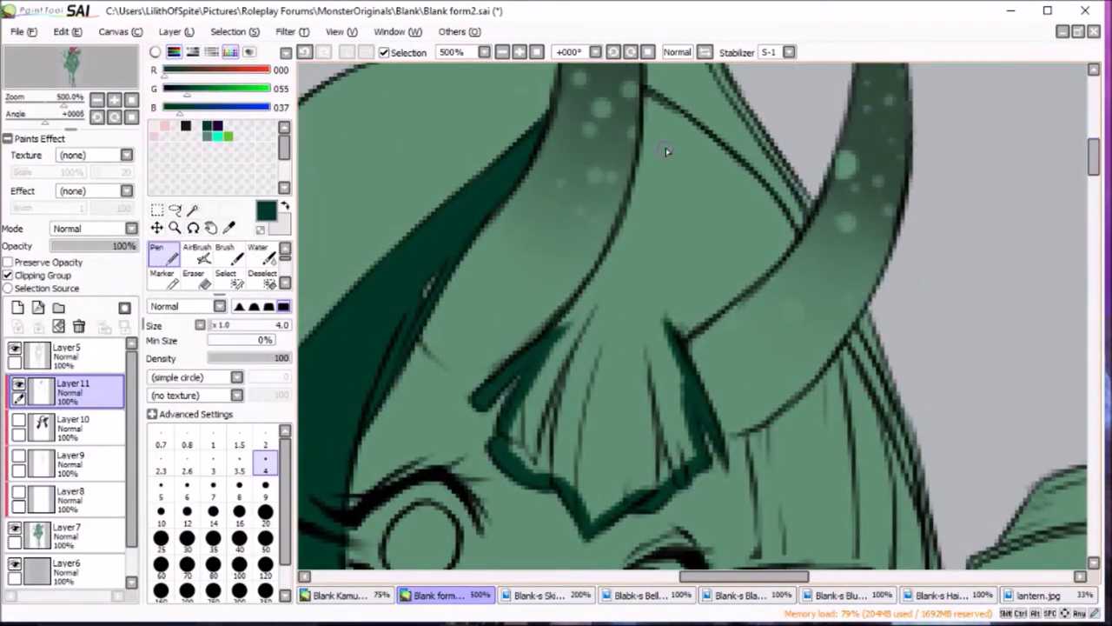
drag(647, 91, 556, 330)
drag(647, 92, 738, 169)
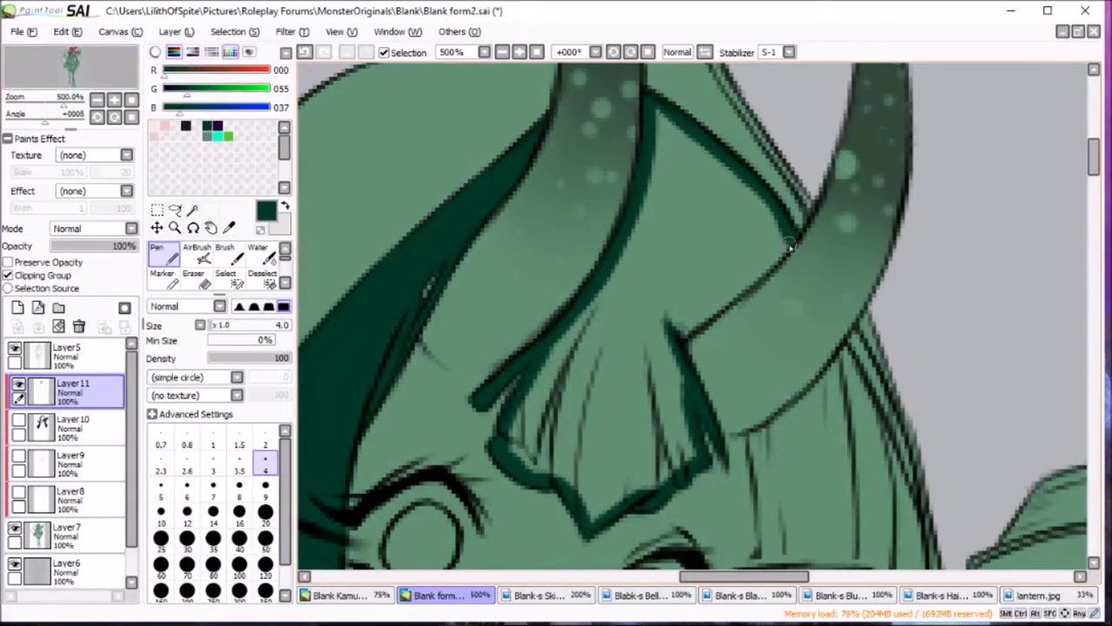
drag(791, 258, 686, 335)
Fill the gap between horn and hair, then fill the hair lock with dark green.
click(265, 487)
mouse_move(652, 104)
mouse_down()
mouse_move(776, 240)
mouse_move(586, 316)
mouse_move(588, 504)
mouse_move(682, 442)
mouse_move(668, 228)
mouse_move(569, 391)
mouse_move(596, 459)
mouse_move(643, 439)
mouse_up()
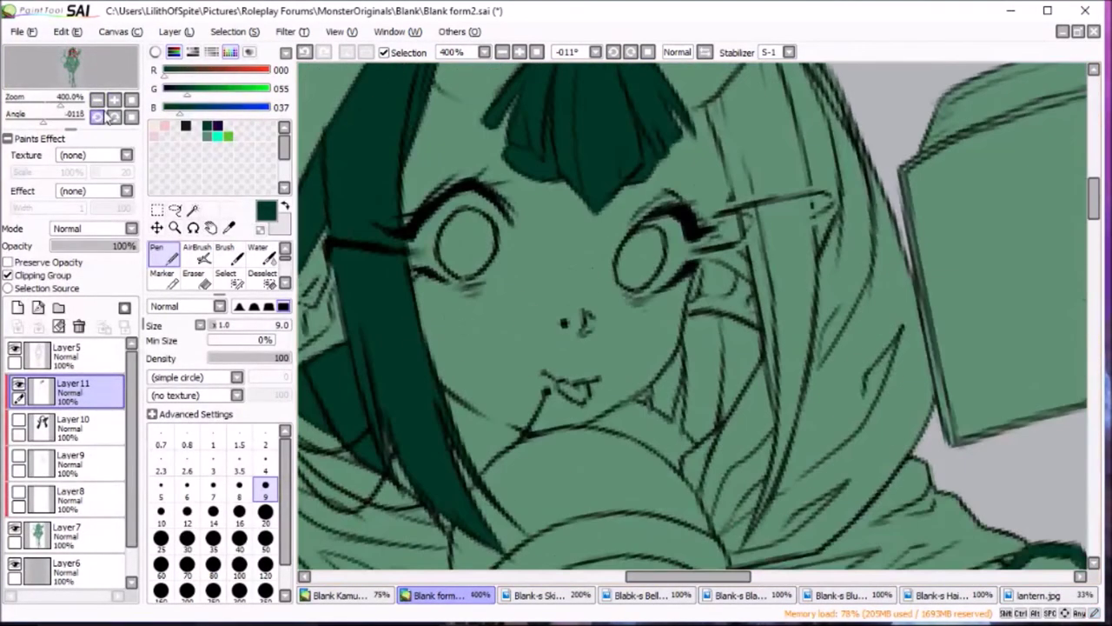
click(265, 444)
scroll(615, 440, up, 1)
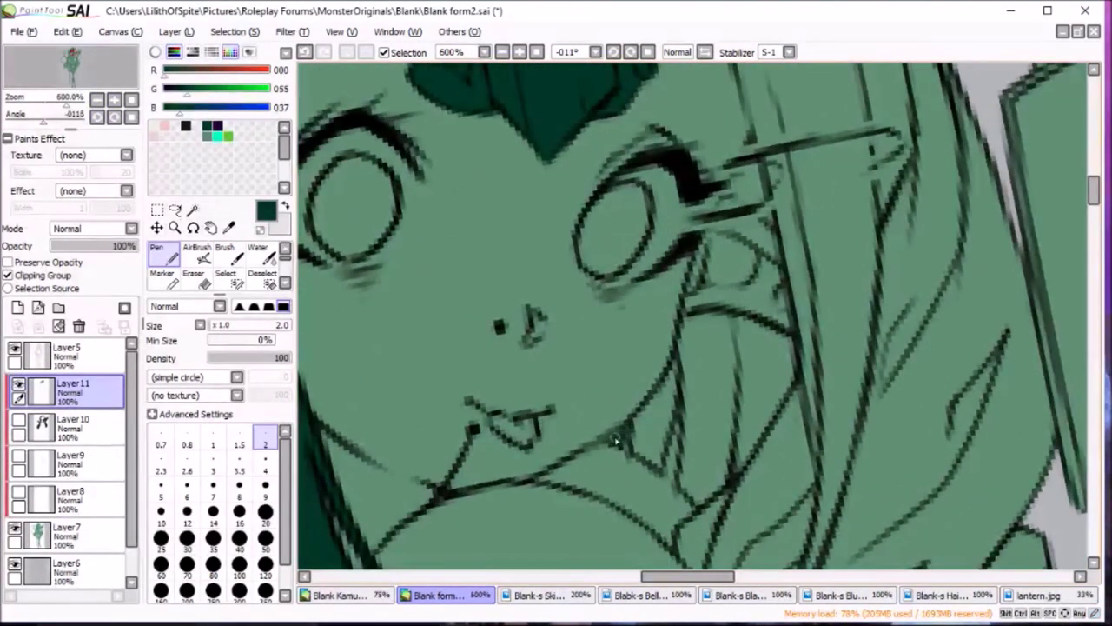
click(267, 465)
mouse_move(687, 319)
mouse_down()
mouse_move(752, 326)
mouse_move(741, 452)
mouse_up()
mouse_move(682, 489)
mouse_down()
mouse_move(685, 384)
mouse_move(657, 450)
mouse_up()
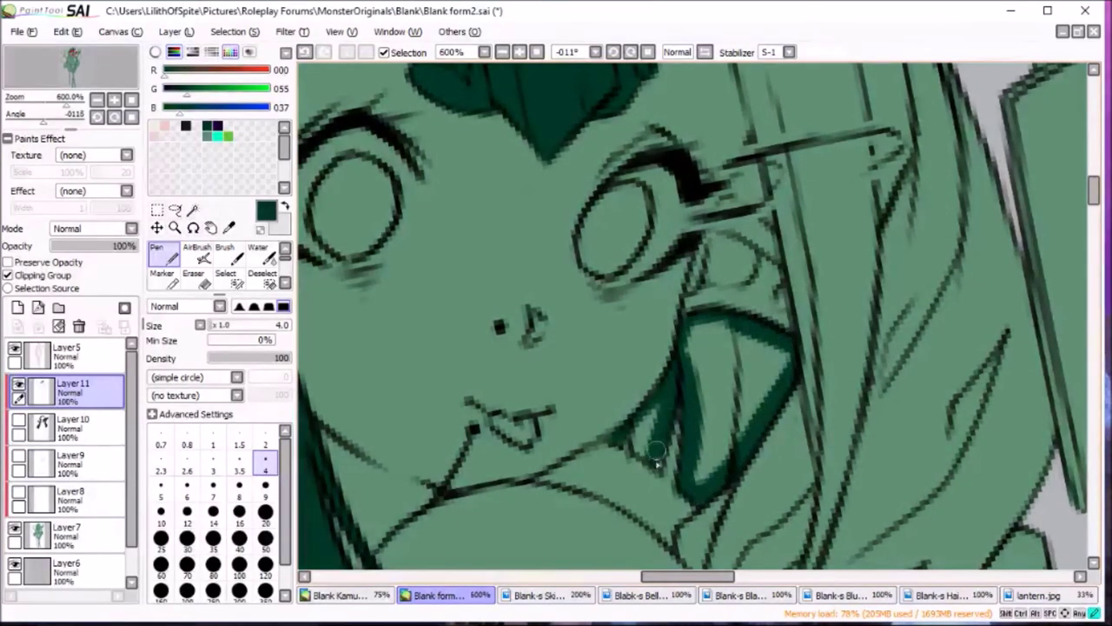
click(265, 491)
drag(704, 331, 782, 365)
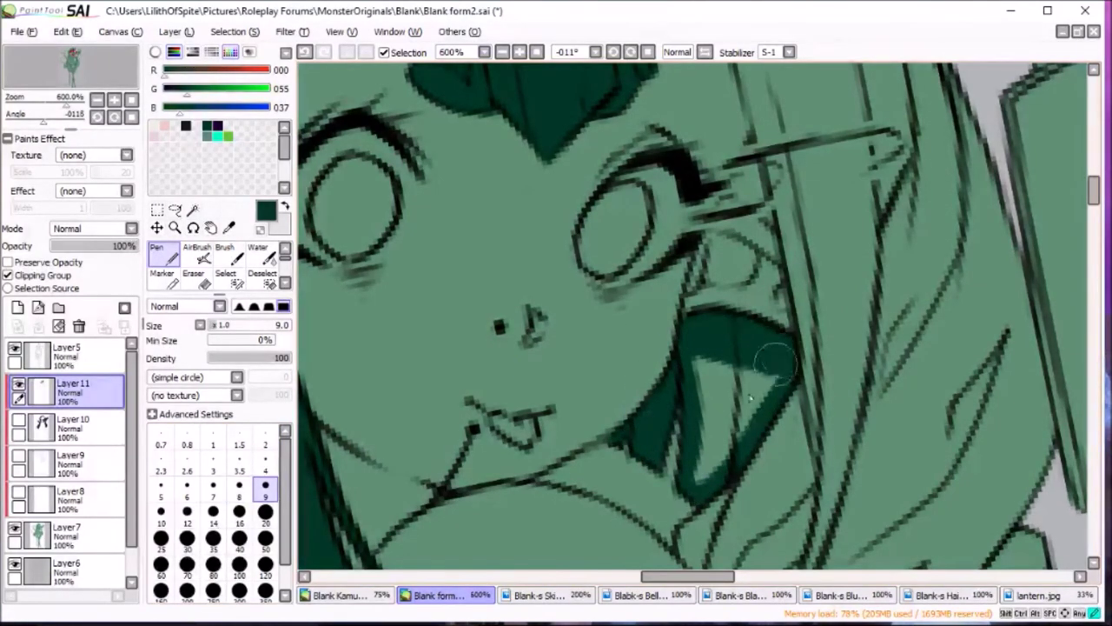
drag(721, 469, 701, 359)
Darken the hair edge right of the face and shade between eye and hair.
scroll(1075, 279, down, 3)
drag(778, 495, 829, 365)
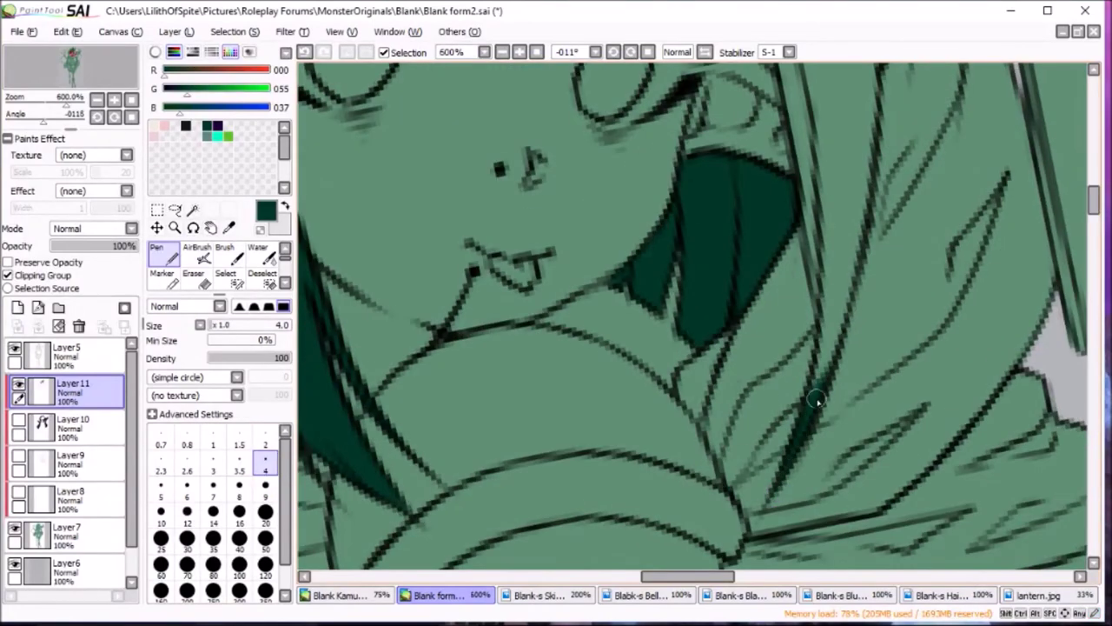
drag(817, 409, 860, 226)
drag(830, 348, 808, 198)
scroll(807, 198, up, 1)
scroll(807, 198, up, 4)
mouse_move(709, 109)
mouse_down()
mouse_move(782, 333)
mouse_move(822, 509)
mouse_up()
drag(773, 343, 745, 304)
drag(732, 322, 758, 254)
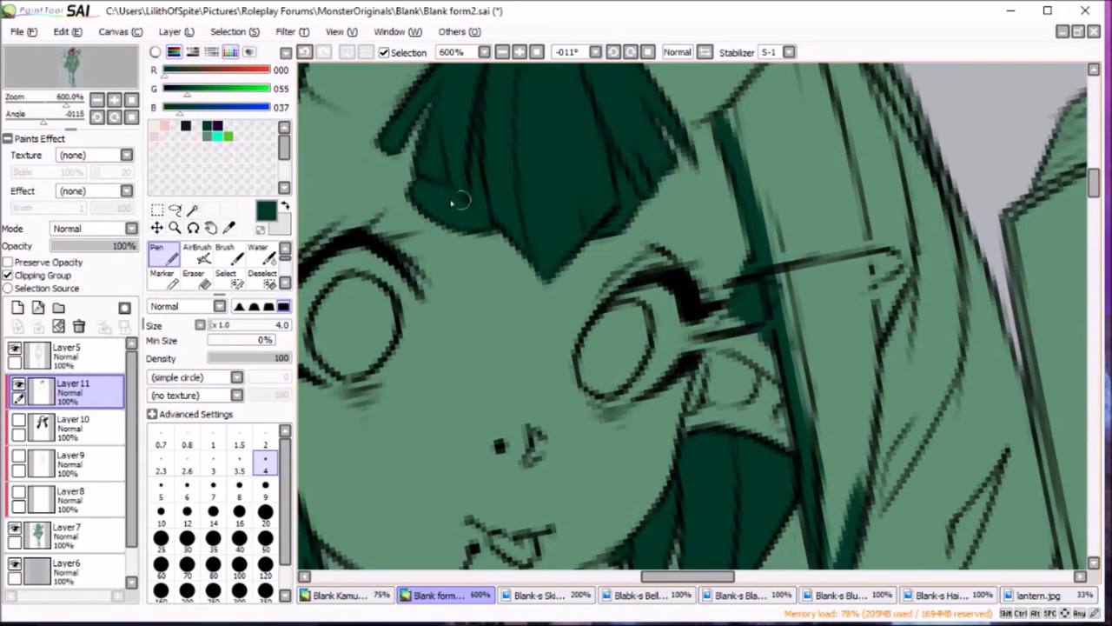
Paint dark green hair strands over the face-side locks with an enlarged brush.
scroll(451, 201, down, 5)
scroll(806, 200, up, 4)
key(bracketright)
key(bracketright)
key(bracketright)
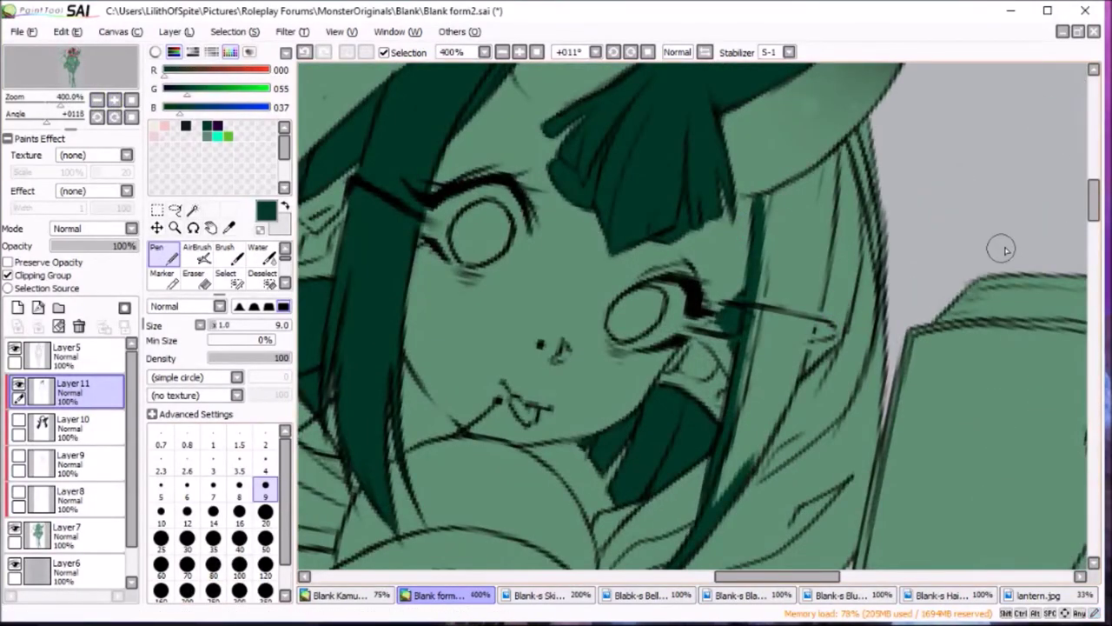
key(bracketleft)
key(bracketleft)
key(bracketleft)
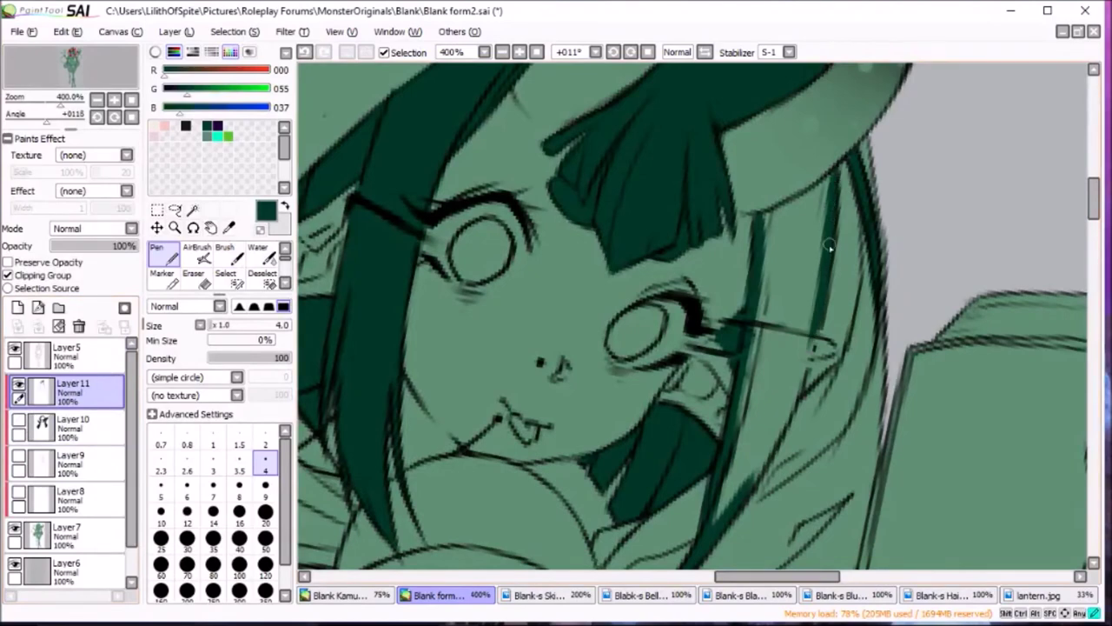
scroll(1075, 192, up, 3)
key(bracketright)
key(bracketright)
key(bracketright)
drag(763, 325, 782, 357)
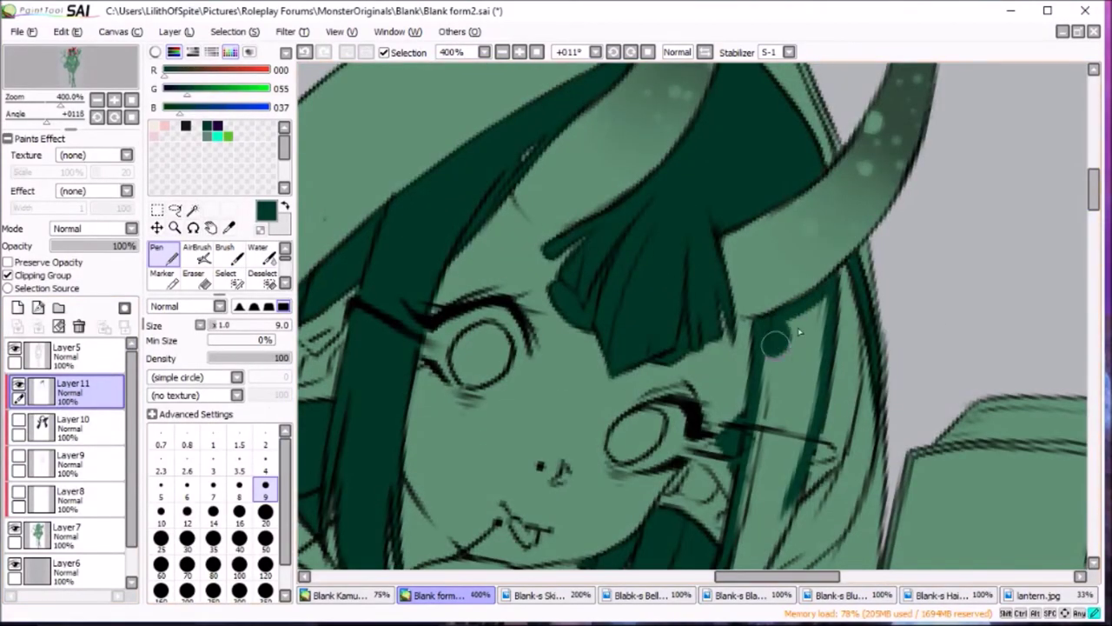
drag(791, 300, 764, 426)
drag(782, 343, 755, 470)
scroll(765, 417, down, 5)
drag(787, 239, 745, 354)
drag(769, 291, 730, 378)
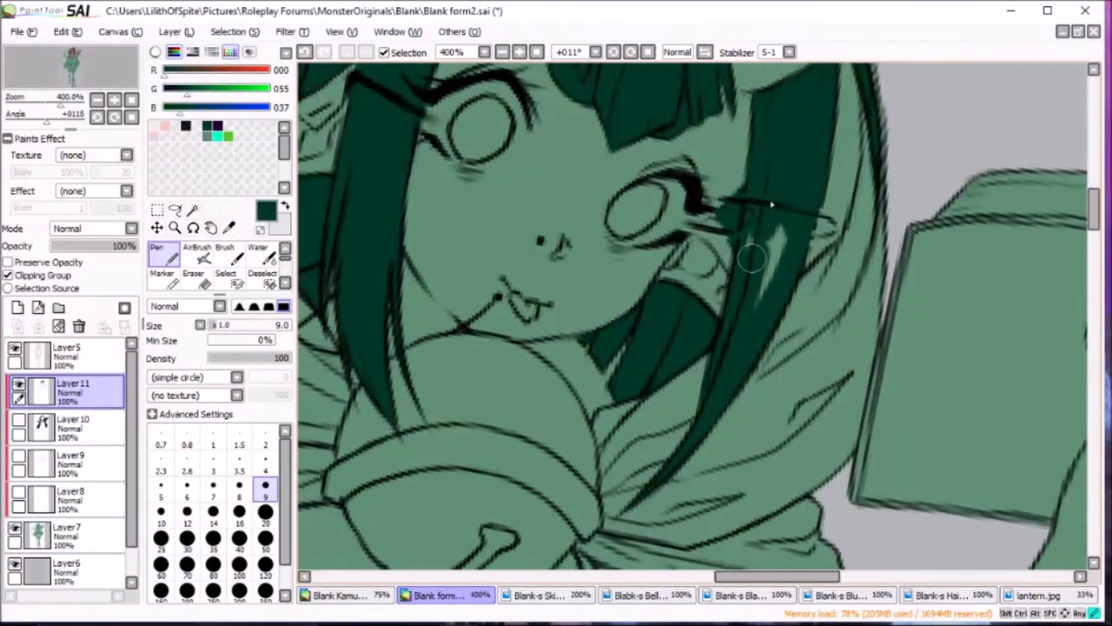
drag(764, 243, 719, 400)
scroll(782, 364, up, 3)
Make the dark hood layer (Layer10) visible and switch to the eraser.
click(18, 424)
key(e)
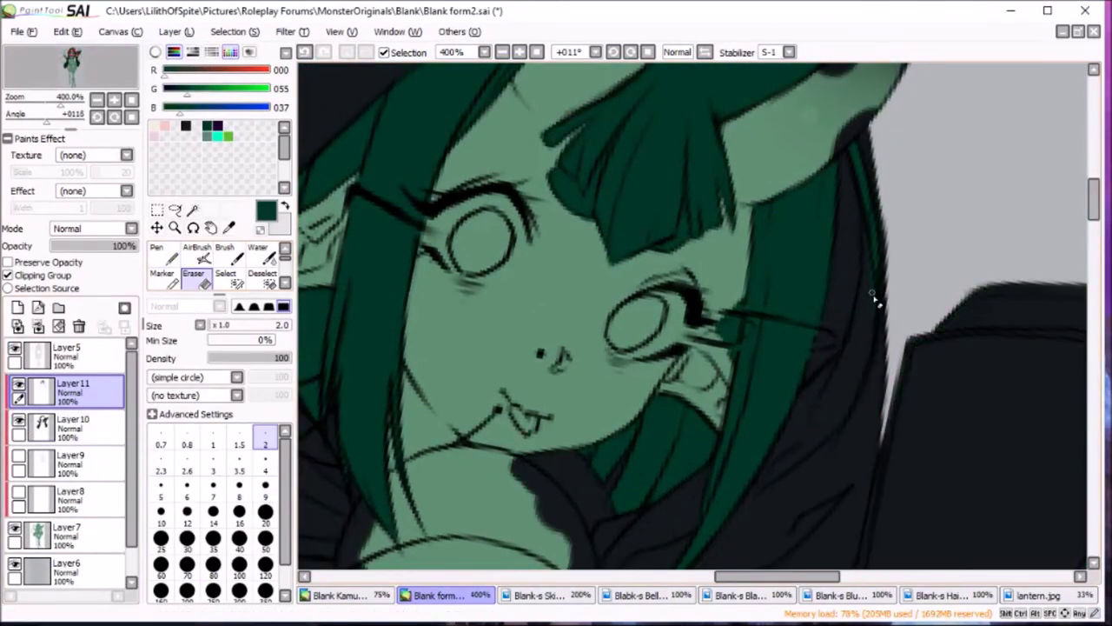
key(ctrl+minus)
key(ctrl+minus)
key(ctrl+minus)
key(ctrl+minus)
key(ctrl+minus)
key(ctrl+minus)
key(ctrl+plus)
key(ctrl+plus)
key(ctrl+plus)
Pick the teal from the Blank-s Blue reference and return to Blank form2.
click(642, 596)
click(930, 595)
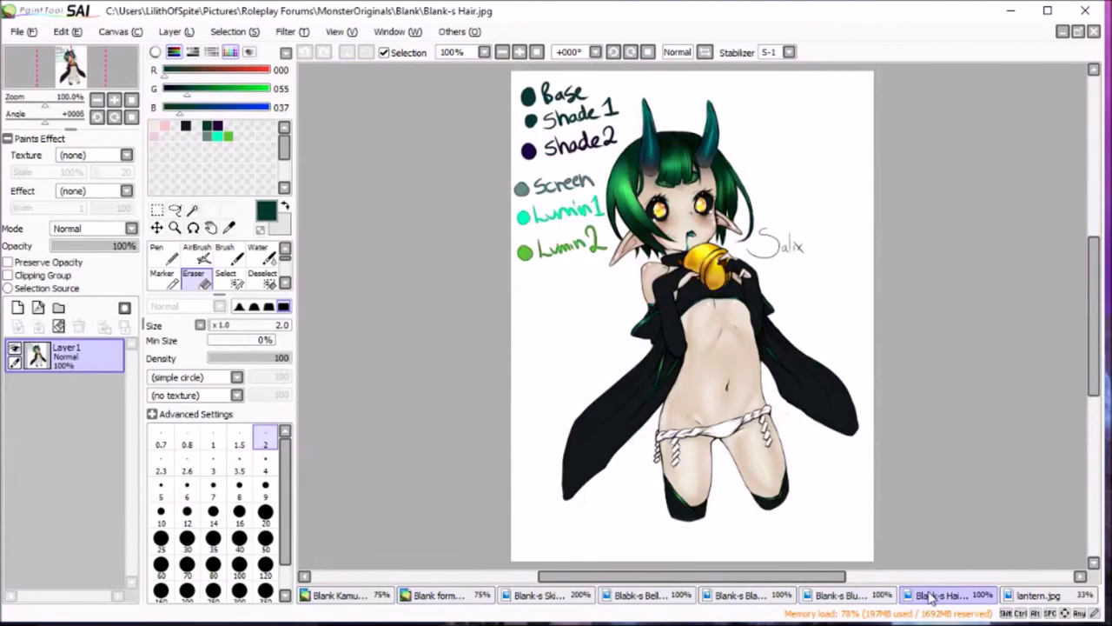
click(841, 595)
right_click(174, 161)
click(186, 166)
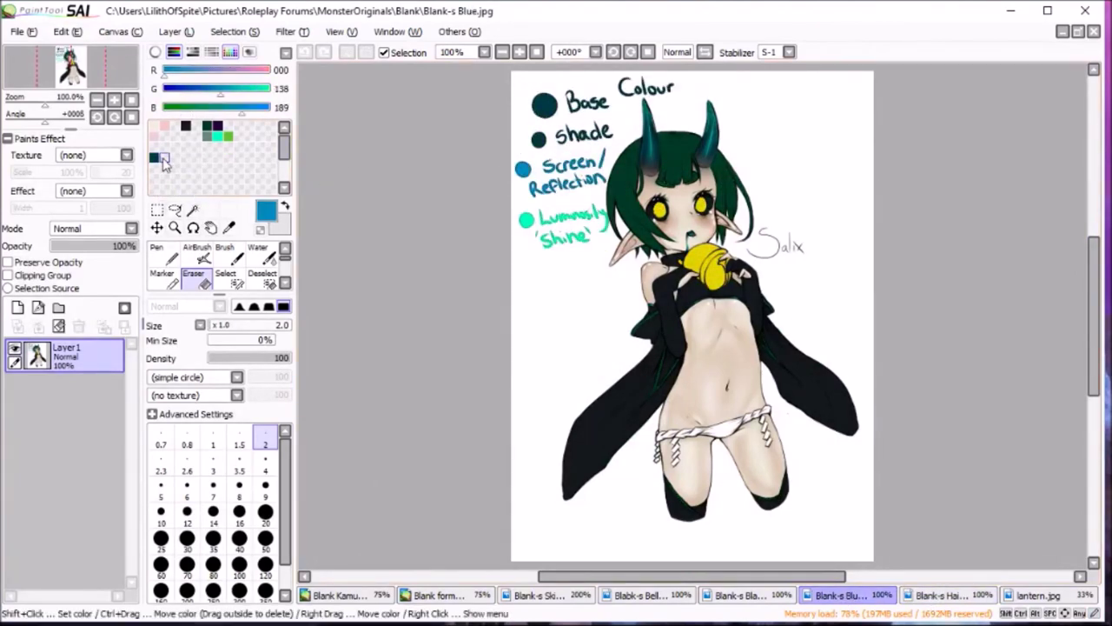
click(439, 595)
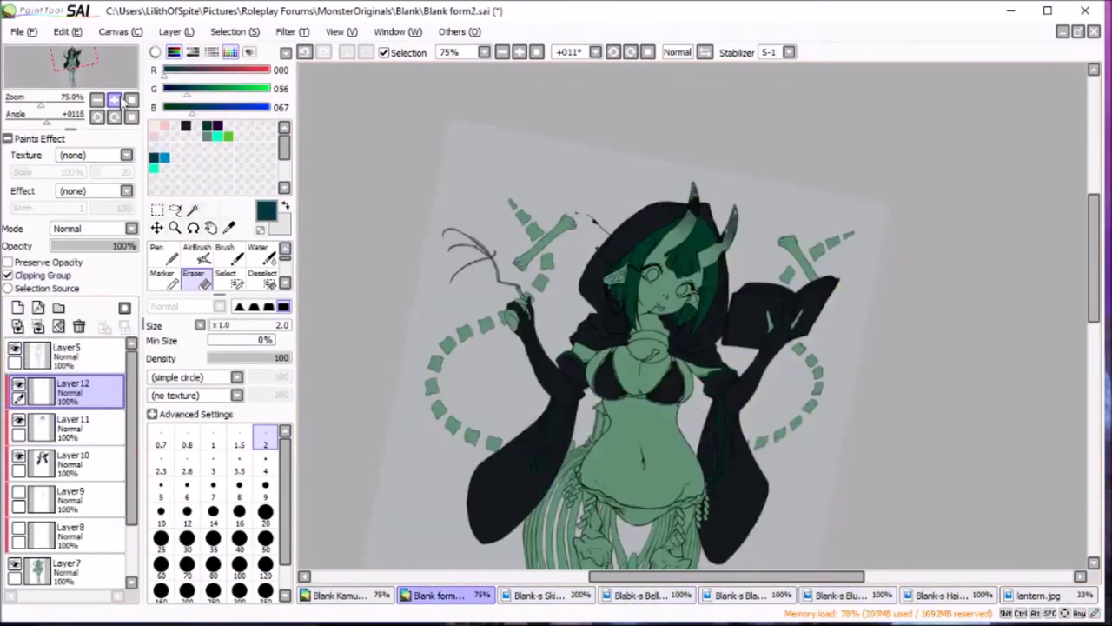
Add Layer12 beneath Layer11 and set the pen to size 4.
key(ctrl+plus)
key(ctrl+plus)
key(ctrl+plus)
drag(74, 74, 69, 82)
key(ctrl+plus)
key(ctrl+plus)
drag(73, 391, 73, 430)
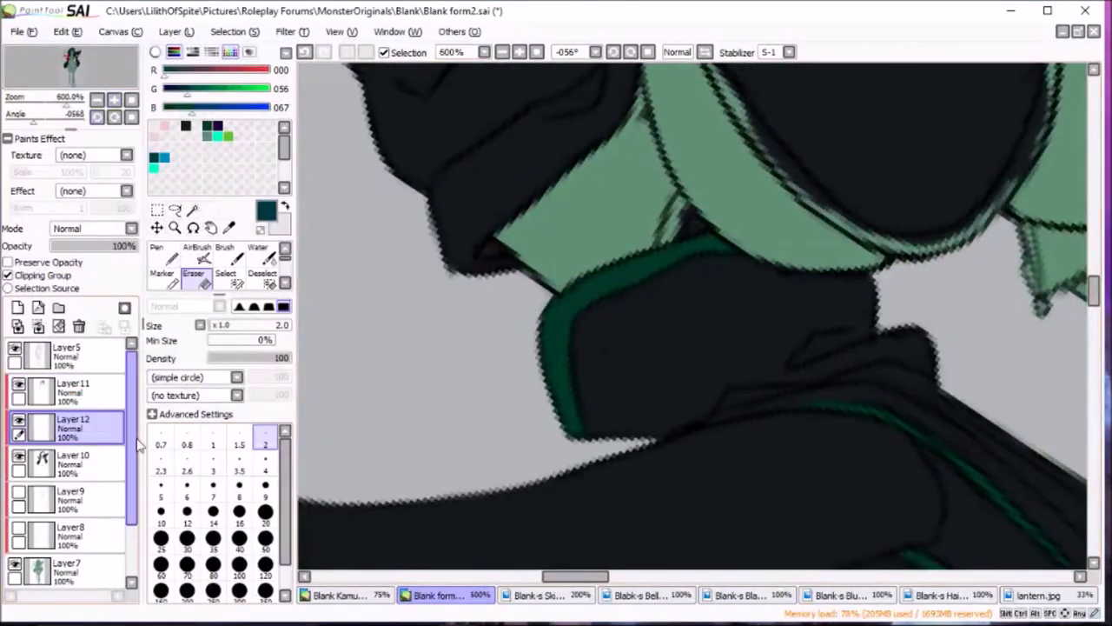
click(265, 470)
key(n)
Draw teal rim lines along the edges of the black bikini top.
mouse_move(662, 264)
mouse_down()
mouse_move(739, 249)
mouse_move(744, 265)
mouse_up()
drag(706, 298, 604, 443)
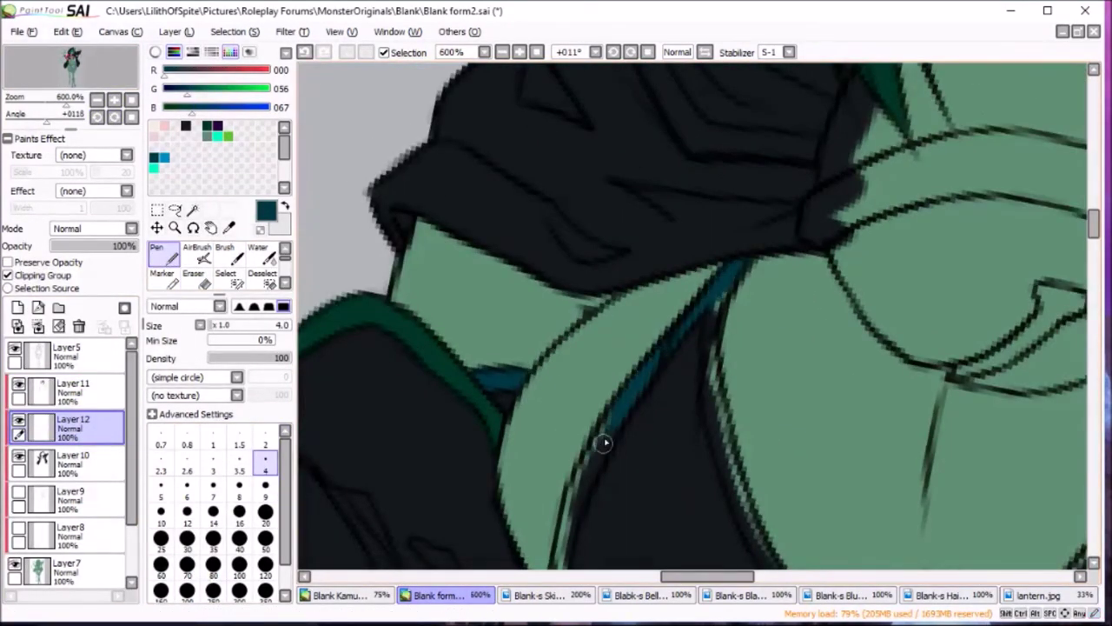
scroll(1038, 305, down, 3)
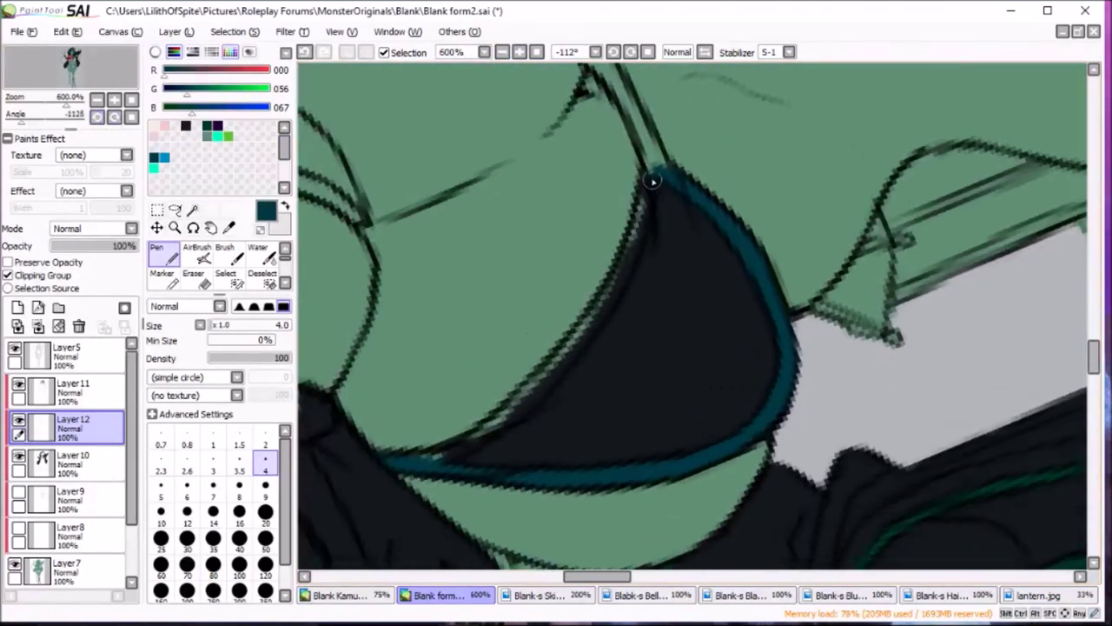
drag(599, 320, 497, 424)
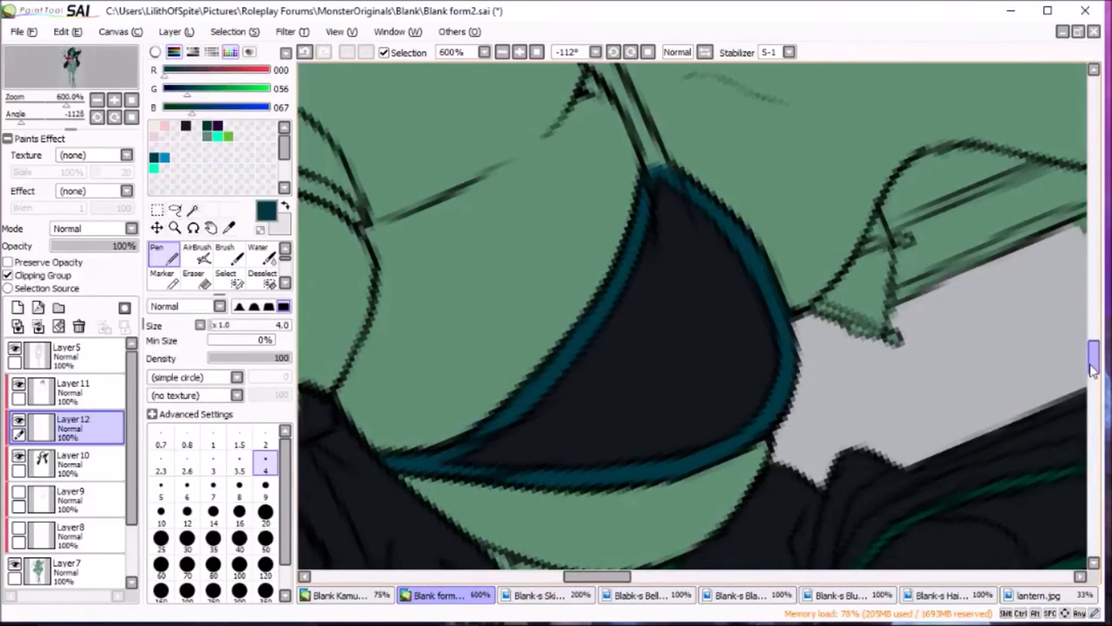
drag(1096, 372, 1097, 361)
drag(565, 202, 656, 315)
drag(1099, 354, 1100, 339)
drag(577, 294, 543, 231)
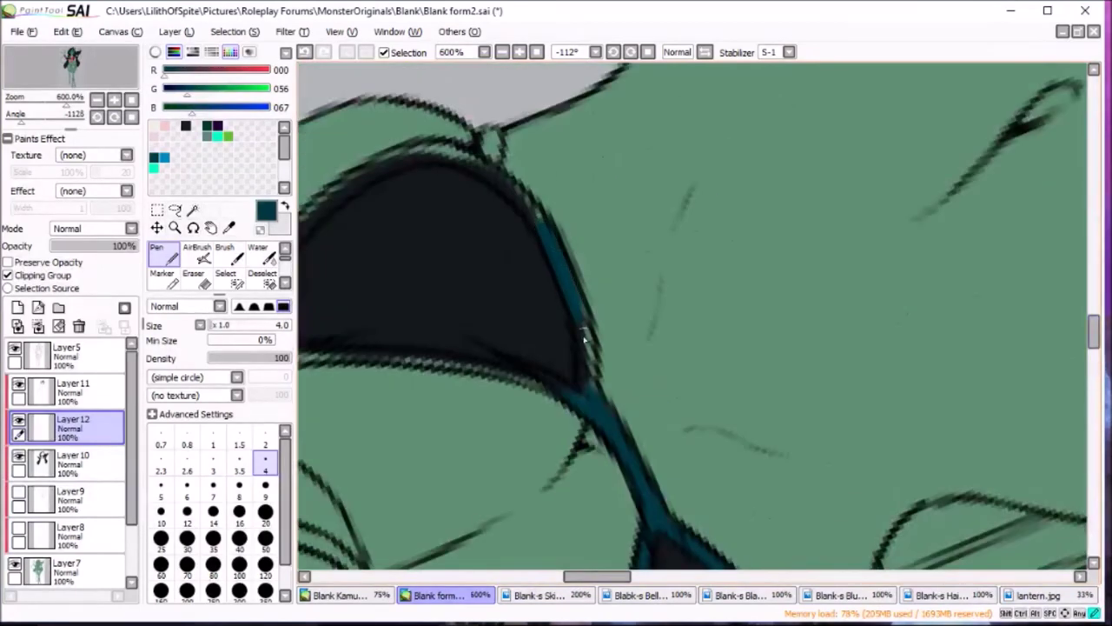
drag(585, 328, 971, 233)
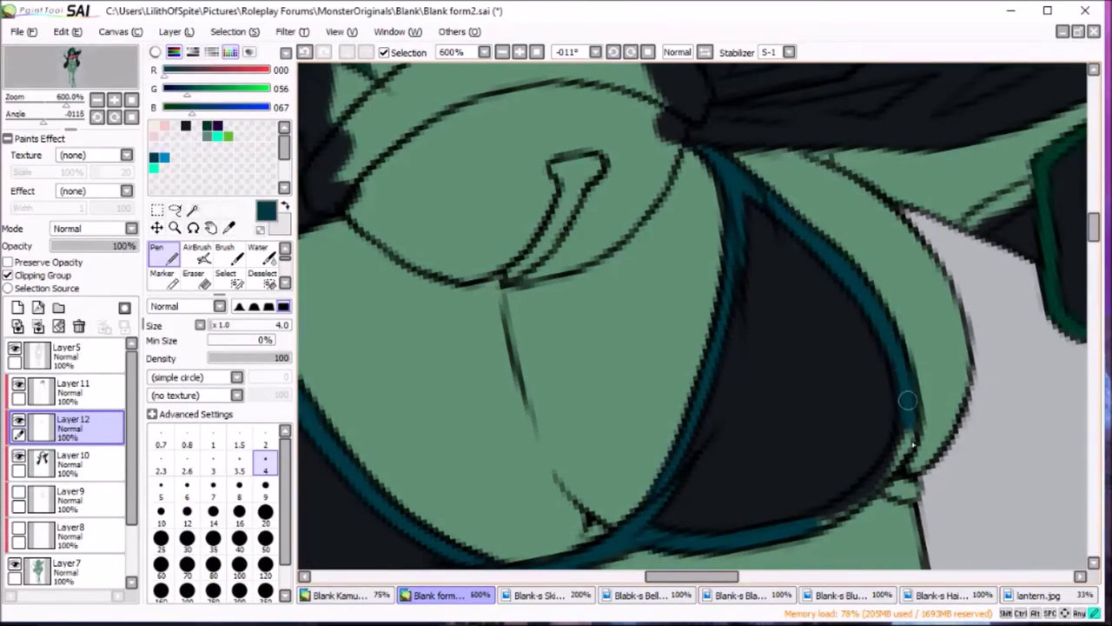
scroll(1082, 304, down, 3)
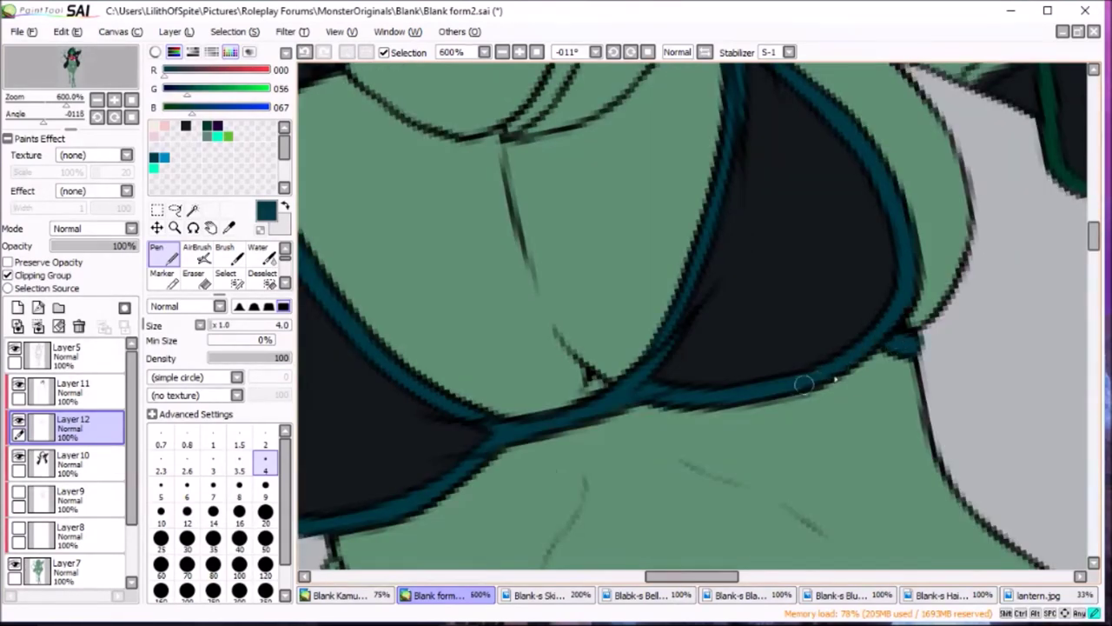
scroll(795, 389, up, 5)
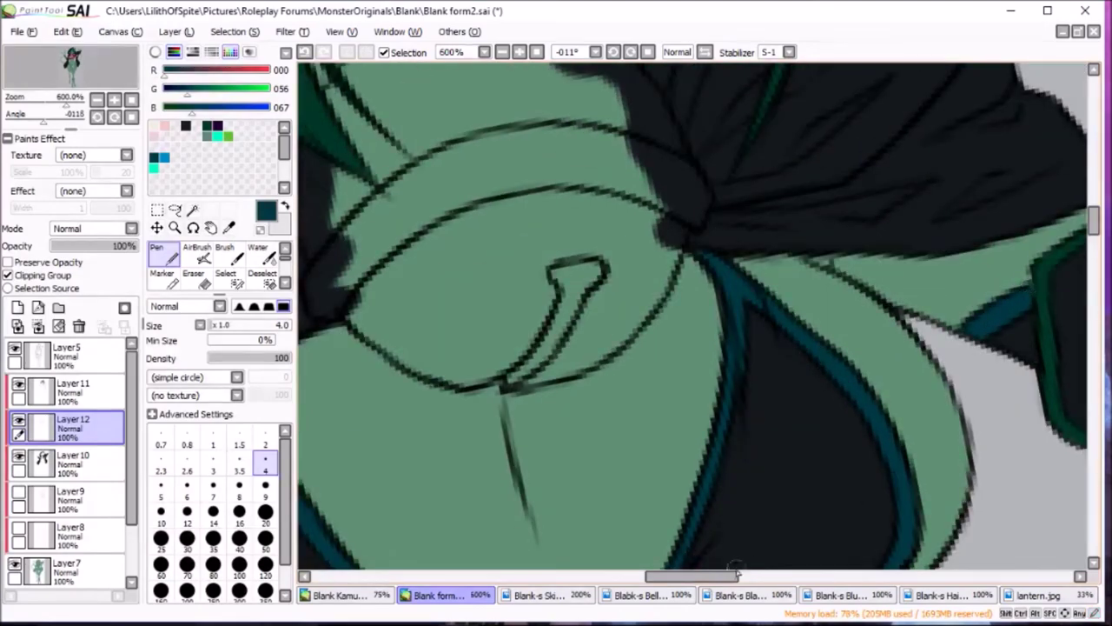
scroll(84, 82, down, 2)
scroll(84, 83, down, 2)
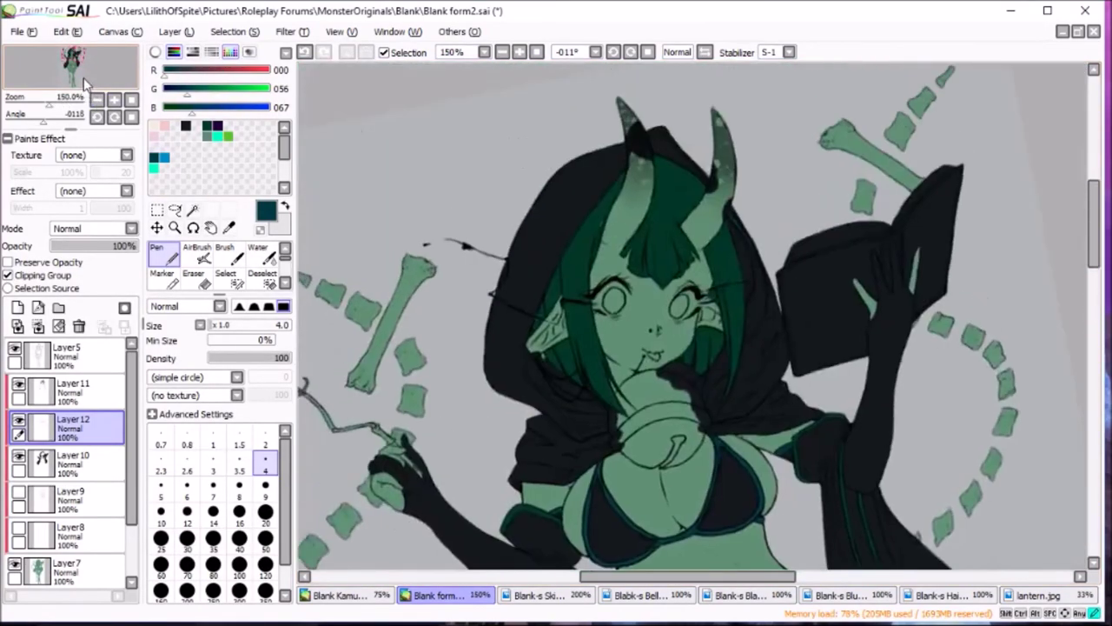
Airbrush a dark teal patch across the bangs and blur it soft.
drag(85, 82, 72, 61)
scroll(73, 59, up, 2)
click(203, 254)
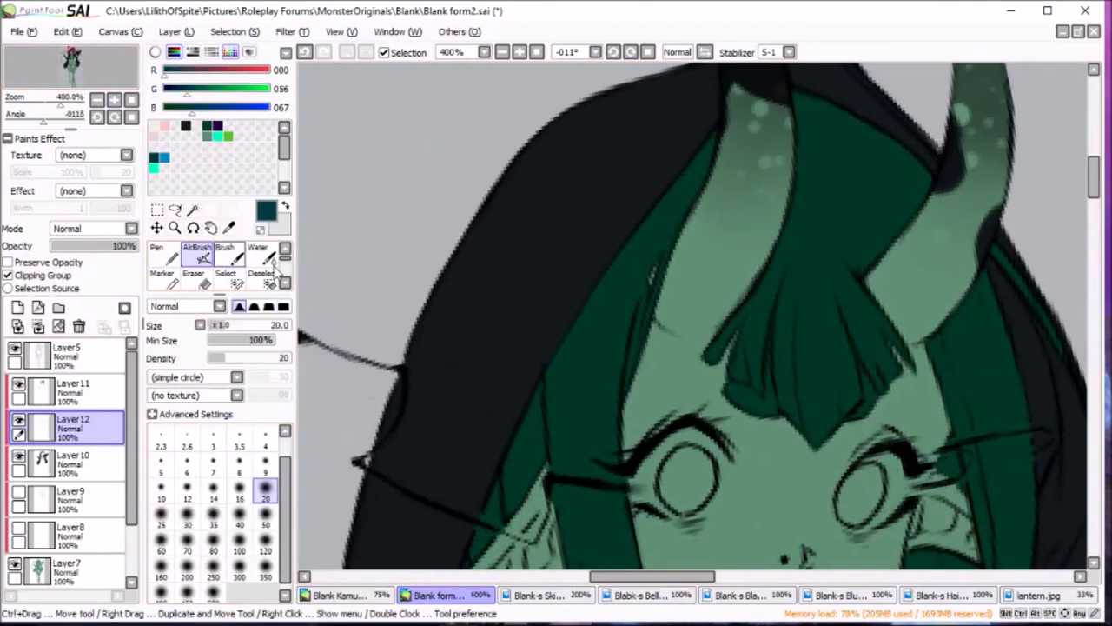
click(257, 253)
drag(695, 261, 738, 252)
scroll(217, 261, down, 1)
click(261, 276)
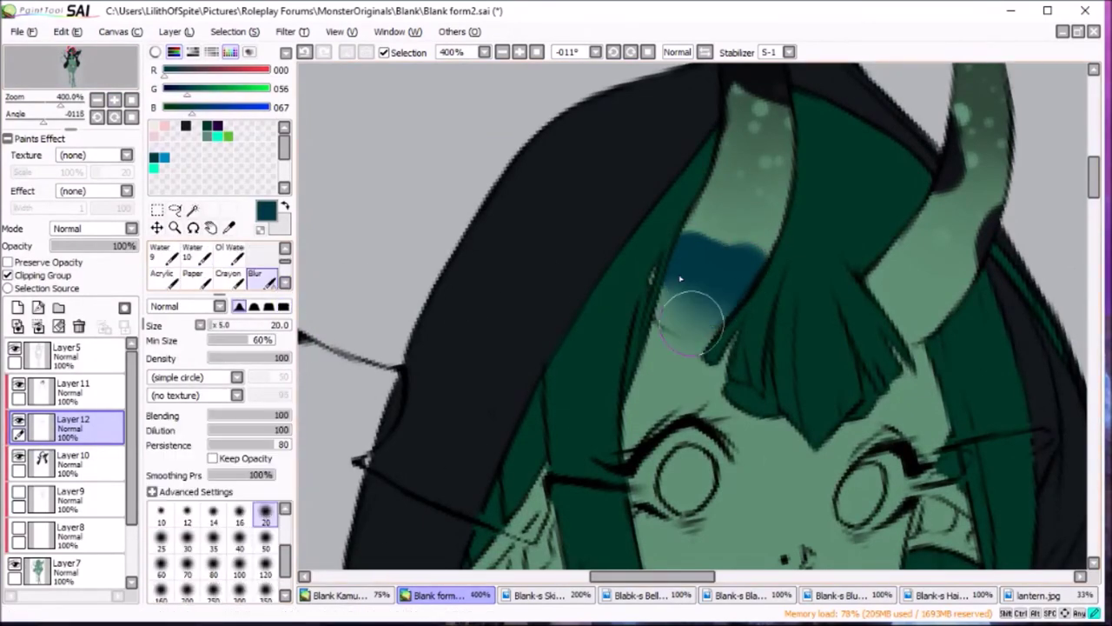
scroll(686, 287, up, 3)
Pen dark teal down the forehead strand and over the front horn at size 9.
key(n)
drag(764, 304, 757, 347)
drag(686, 382, 764, 311)
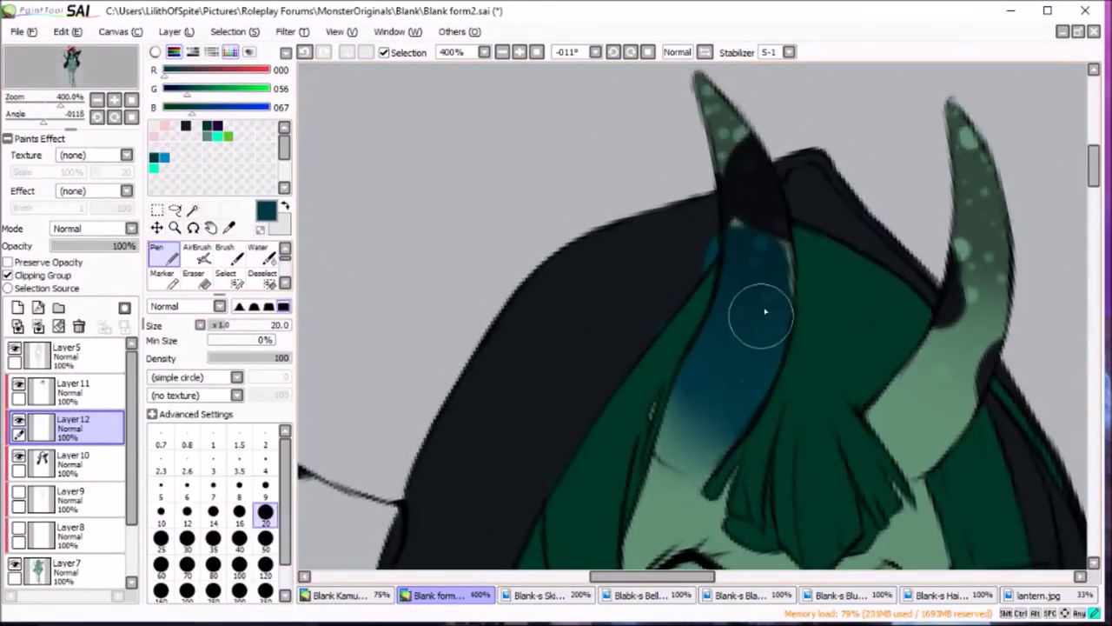
click(310, 59)
drag(707, 354, 744, 286)
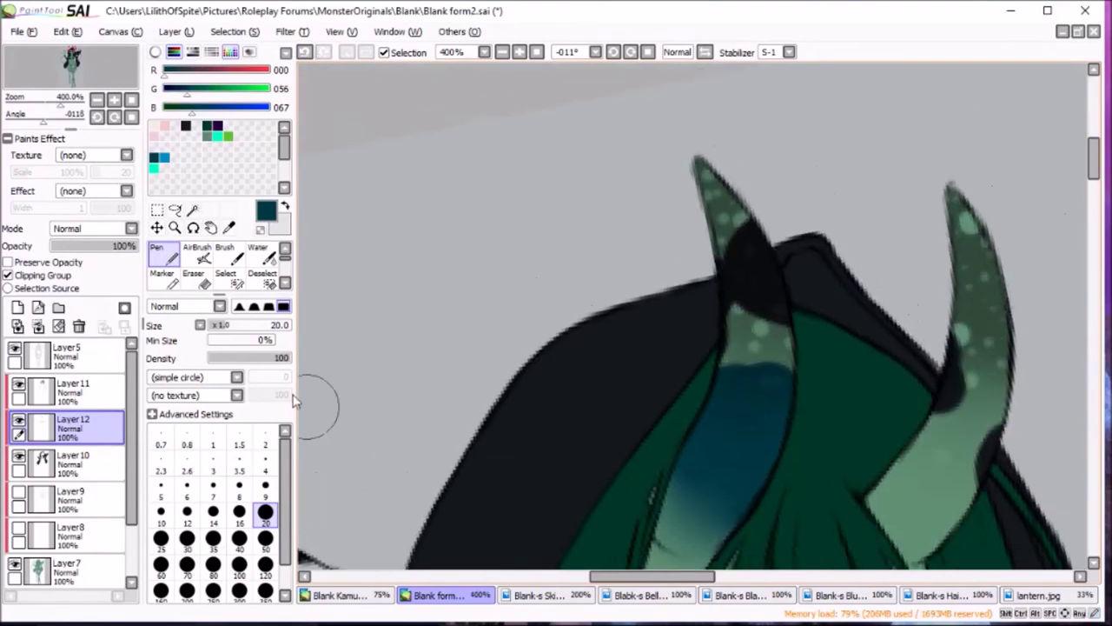
key(Home)
scroll(710, 298, up, 1)
key(bracketleft)
key(bracketleft)
key(bracketleft)
mouse_move(751, 174)
mouse_down()
mouse_move(791, 323)
mouse_move(776, 385)
mouse_move(745, 318)
mouse_move(756, 401)
mouse_move(739, 206)
mouse_up()
Paint and blend a dark blue band covering the light second horn.
key(minus)
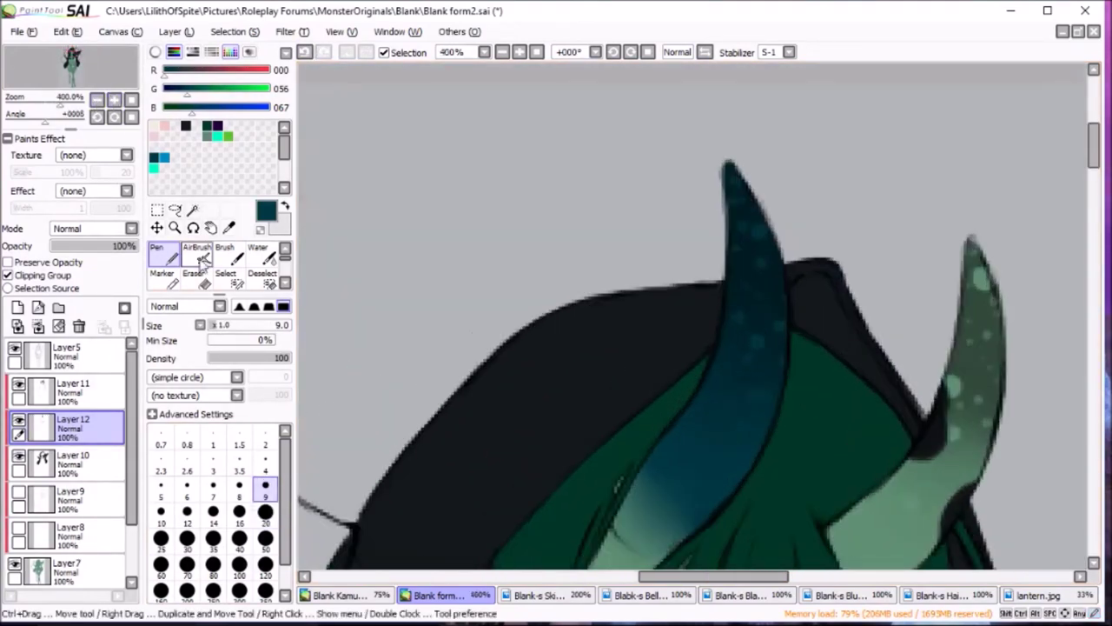
click(198, 254)
key(minus)
key(minus)
key(plus)
key(plus)
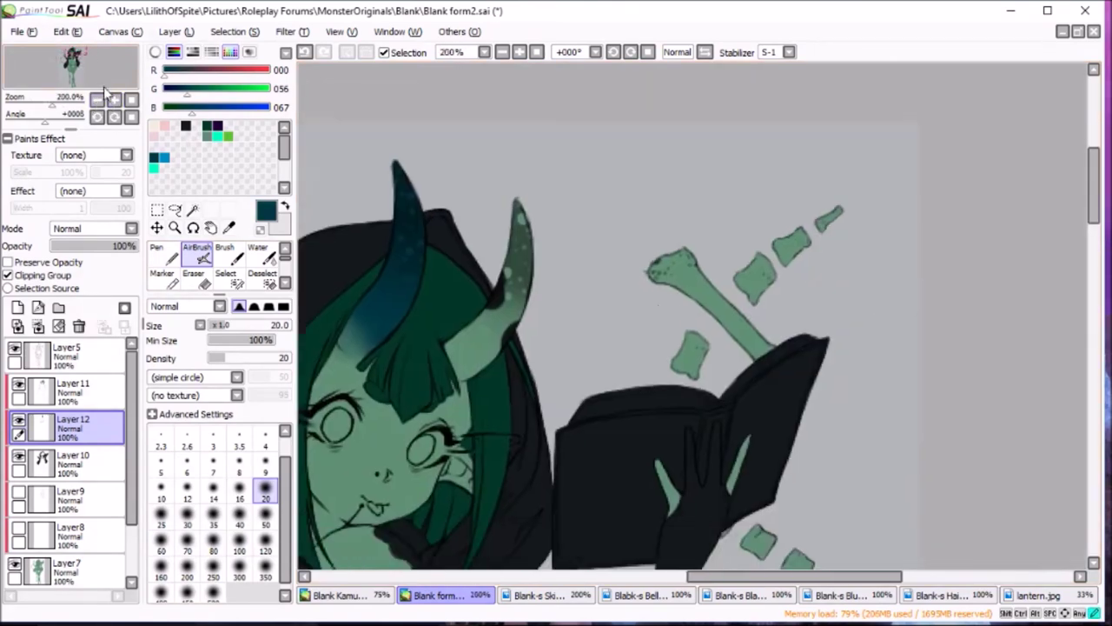
key(n)
drag(697, 348, 764, 365)
click(258, 256)
drag(739, 315, 765, 417)
click(197, 254)
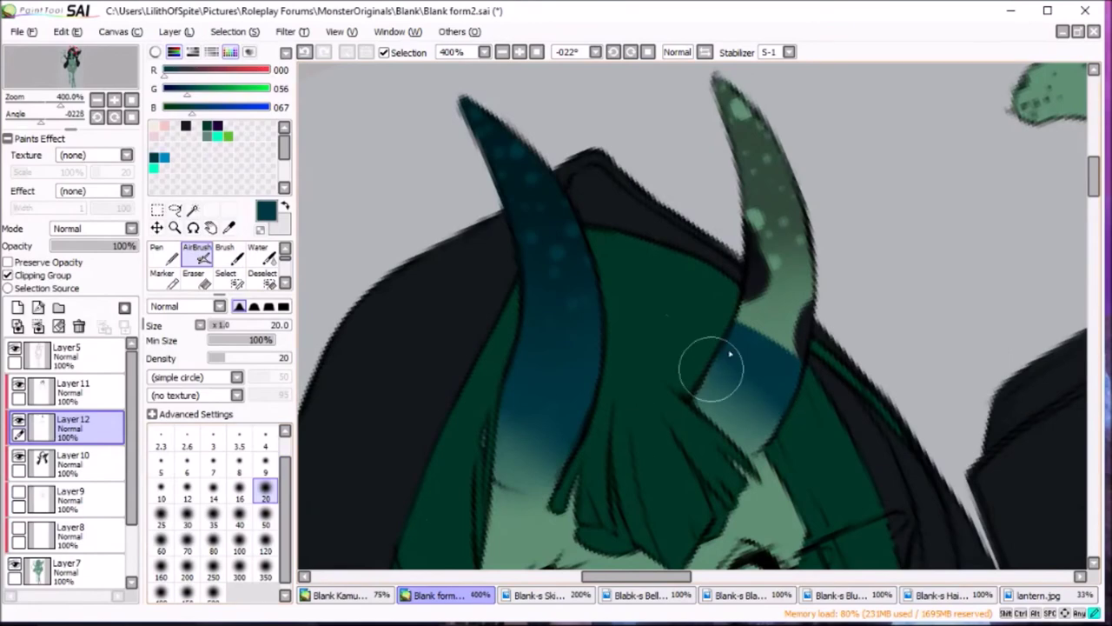
scroll(658, 427, up, 2)
key(n)
mouse_move(797, 406)
mouse_down()
mouse_move(739, 402)
mouse_move(794, 343)
mouse_move(739, 221)
mouse_up()
Spray bright cyan spots on the horn tips with a size-50 airbrush.
click(153, 167)
click(197, 254)
click(265, 521)
click(796, 235)
scroll(929, 181, up, 2)
drag(577, 208, 541, 249)
click(193, 278)
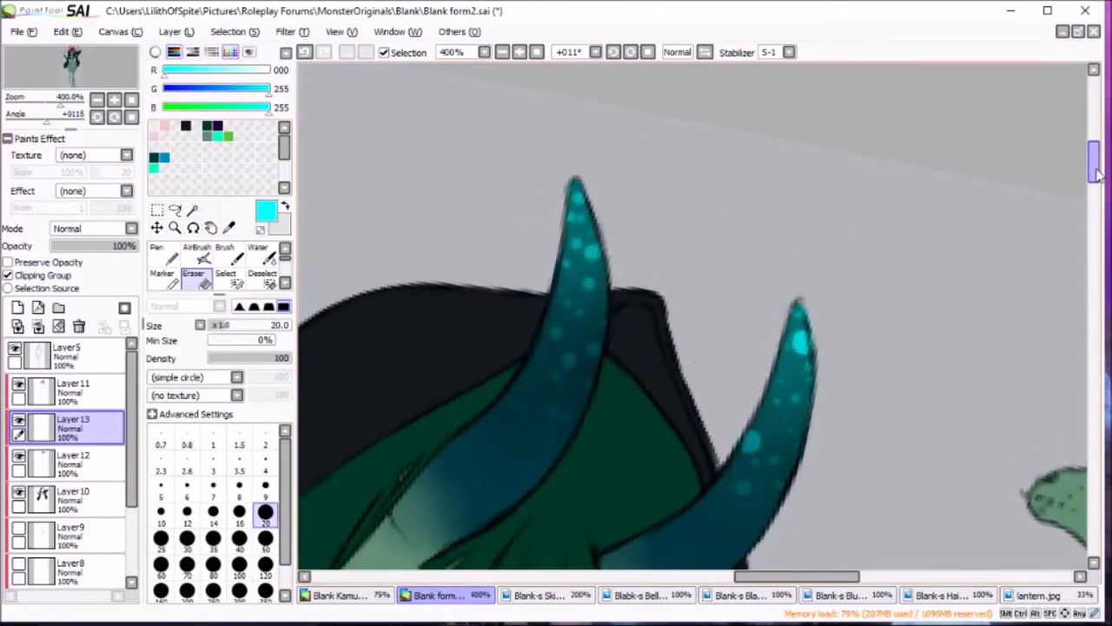
click(131, 116)
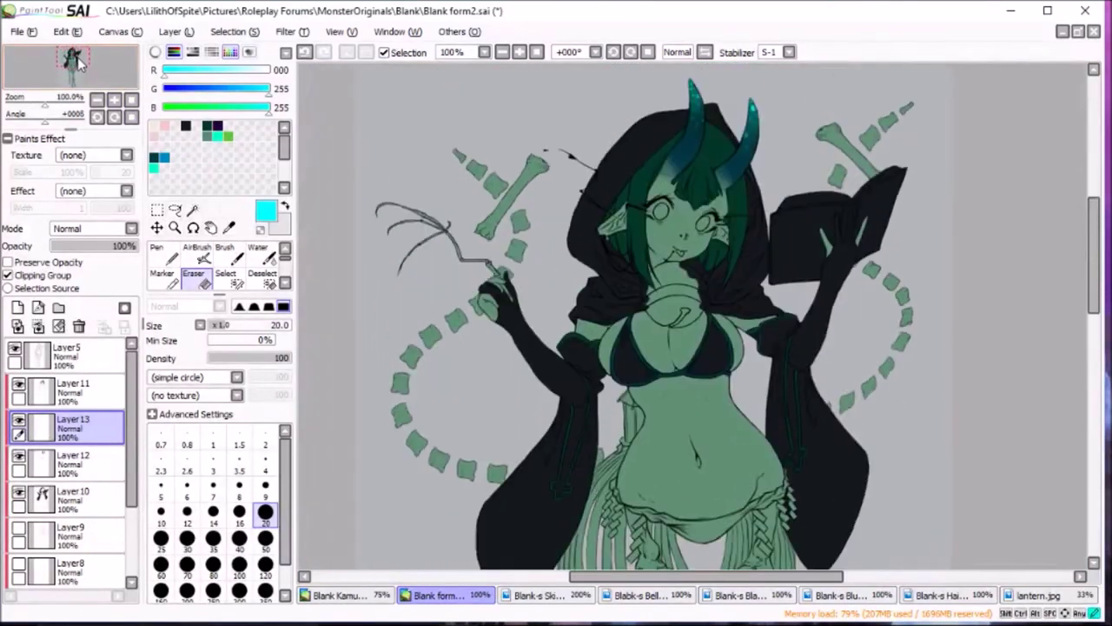
Store the reference's yellow as a palette swatch with the pen at size 4.
click(850, 595)
click(439, 595)
scroll(695, 313, up, 5)
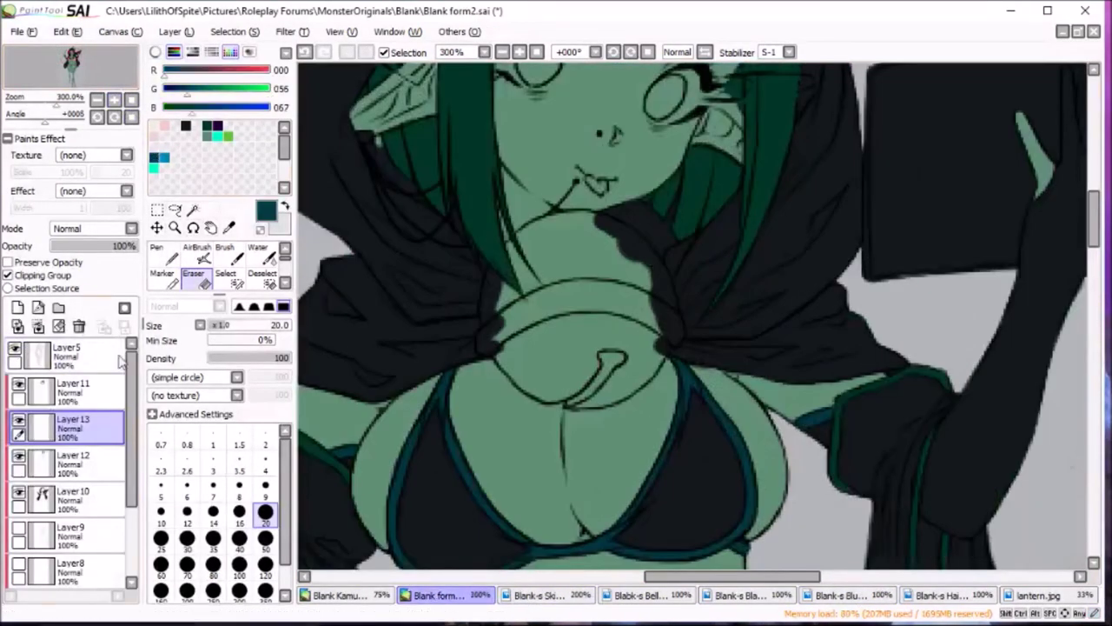
key(n)
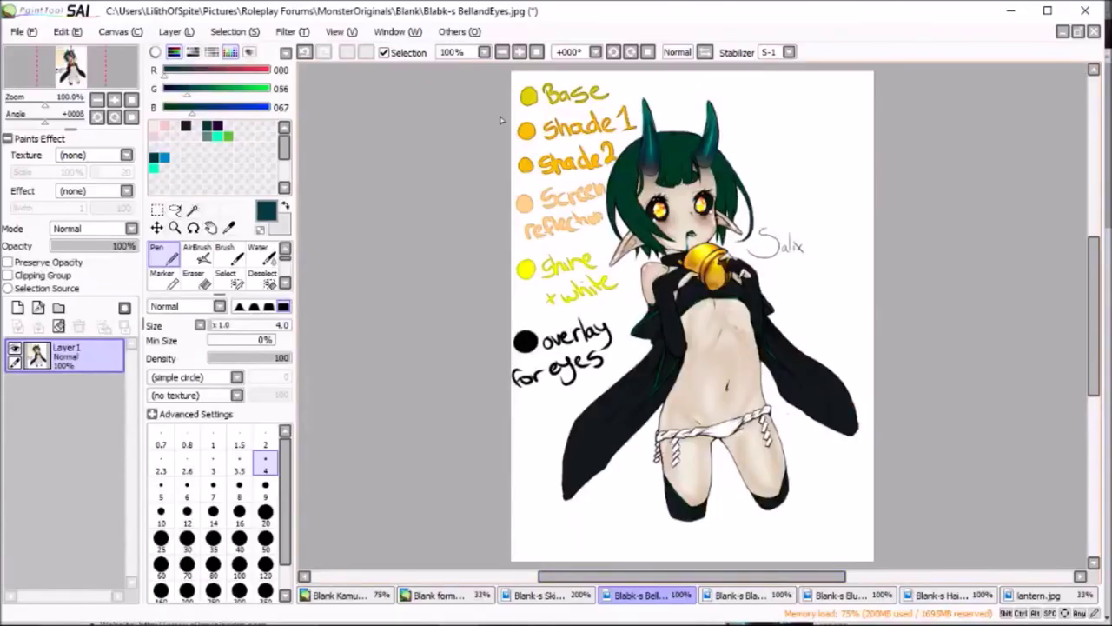
right_click(197, 165)
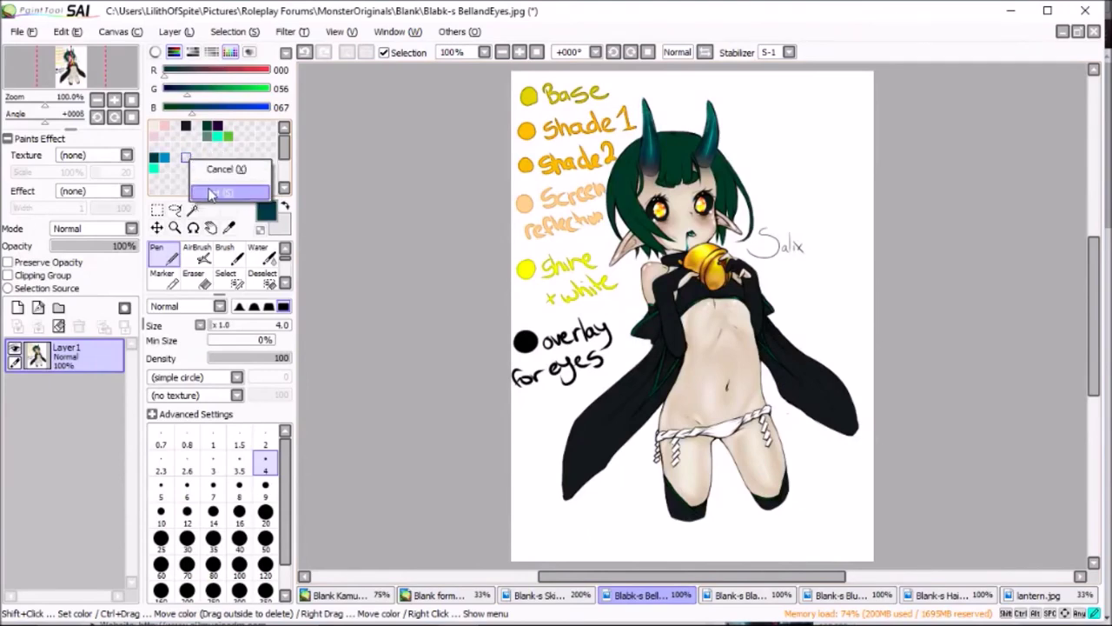
click(199, 167)
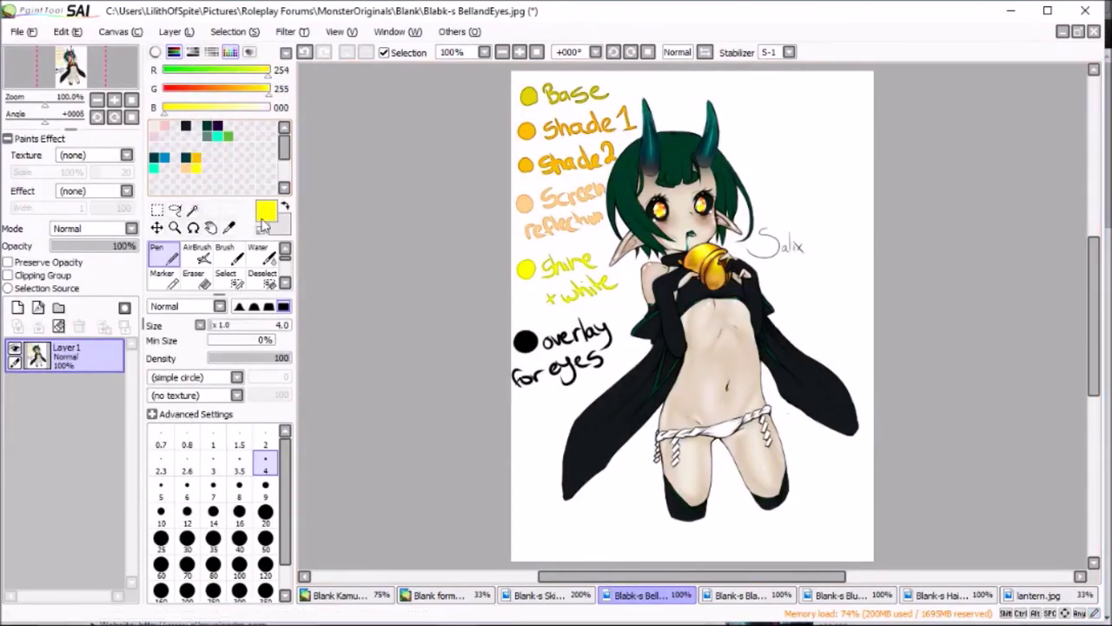
right_click(209, 171)
click(234, 199)
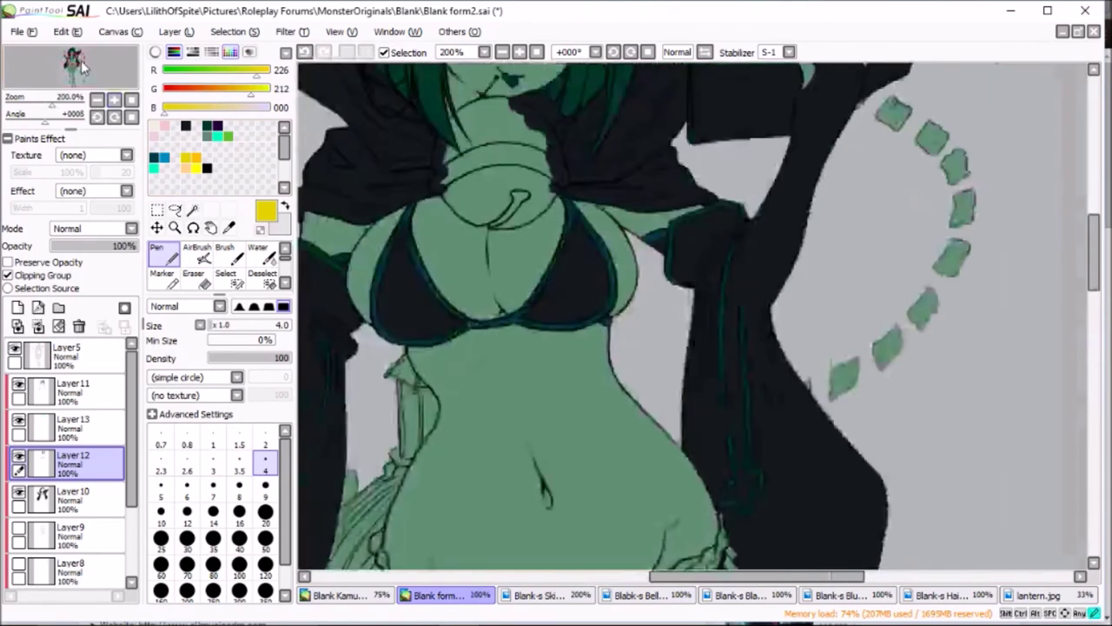
click(83, 69)
On new Layer14, fill the eye irises yellow with a size-9 pen.
click(17, 307)
scroll(509, 417, up, 3)
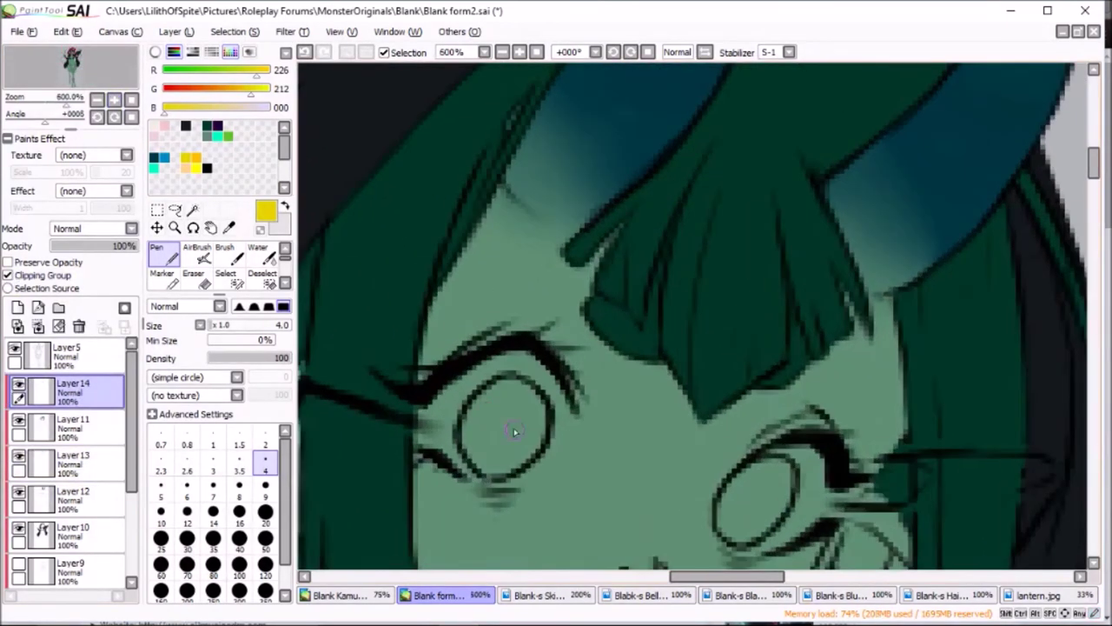
key(bracketright)
key(bracketright)
key(bracketright)
drag(509, 398, 521, 445)
drag(1093, 165, 1093, 178)
mouse_move(769, 291)
mouse_down()
mouse_move(776, 301)
mouse_move(735, 338)
mouse_up()
scroll(778, 301, down, 3)
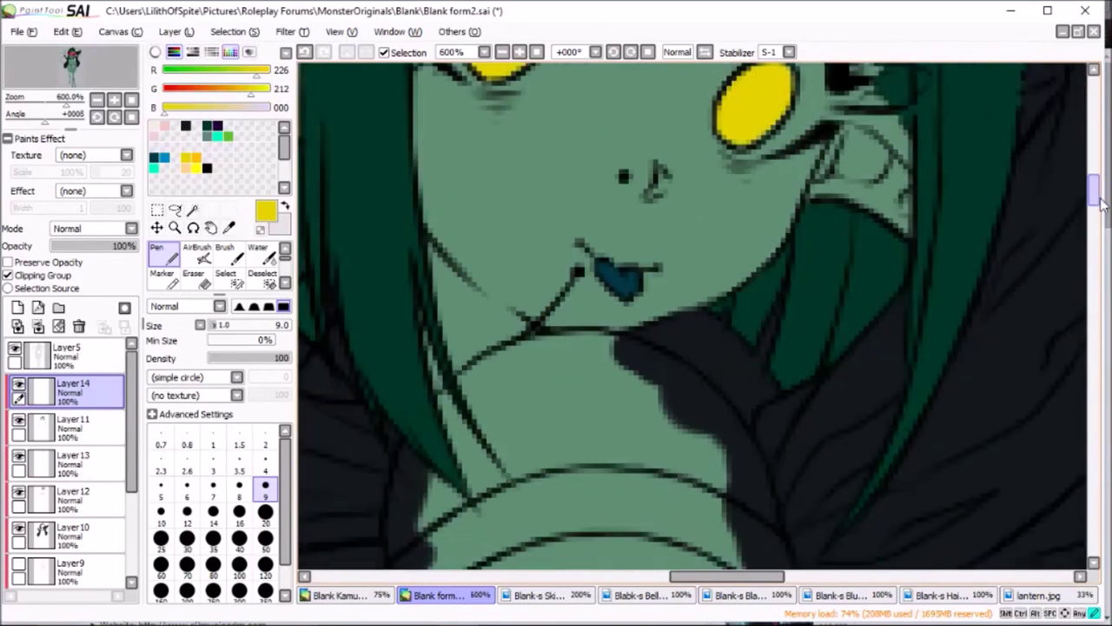
scroll(778, 301, down, 3)
mouse_move(569, 461)
mouse_down()
mouse_move(567, 425)
mouse_move(615, 458)
mouse_move(686, 417)
mouse_move(747, 330)
mouse_move(528, 441)
mouse_move(474, 430)
mouse_move(439, 352)
mouse_up()
scroll(521, 365, up, 3)
scroll(522, 365, left, 2)
Move Layer14 under Layer11 and fill the neck bell solid yellow, erasing spills.
drag(73, 392, 87, 432)
mouse_move(561, 473)
mouse_down()
mouse_move(534, 365)
mouse_move(586, 293)
mouse_move(665, 228)
mouse_move(770, 224)
mouse_move(847, 278)
mouse_move(908, 382)
mouse_move(895, 426)
mouse_up()
key(e)
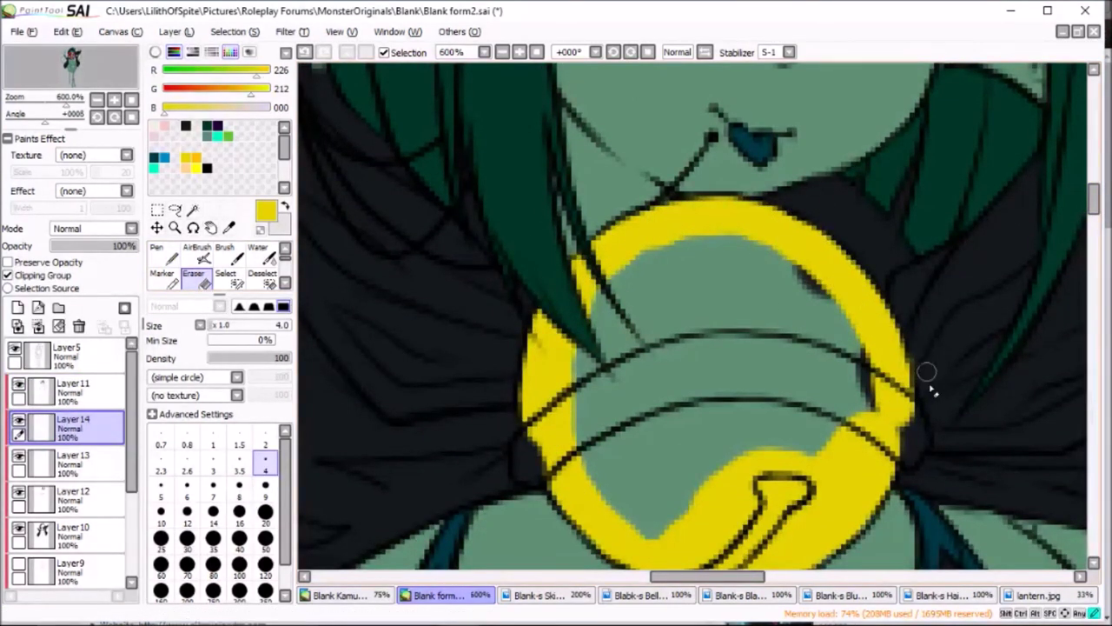
click(164, 254)
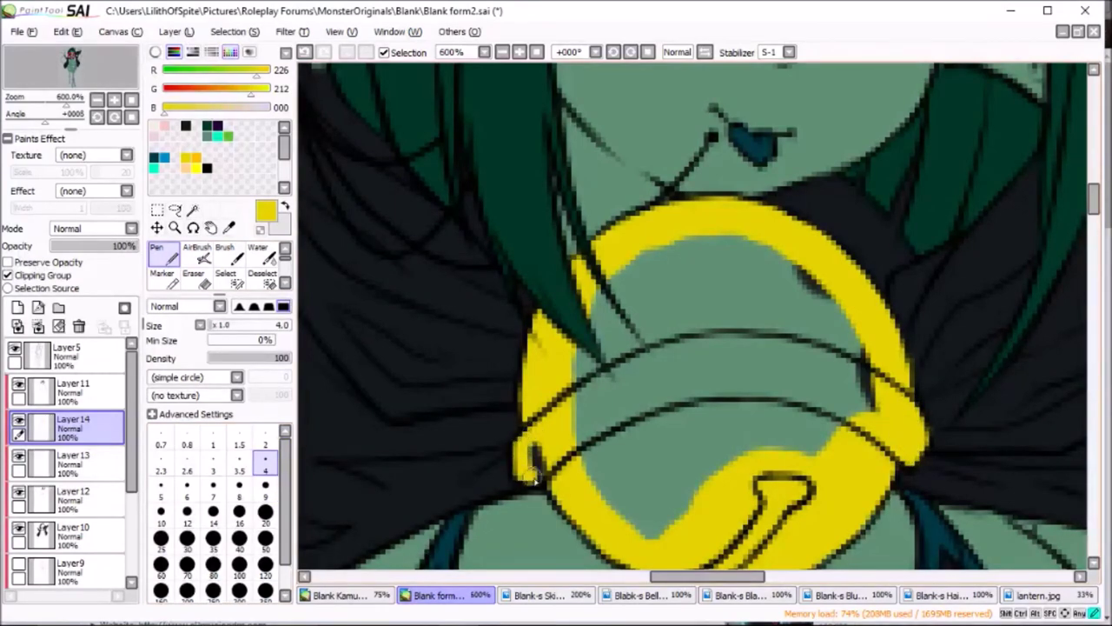
key(bracketright)
key(bracketright)
key(bracketright)
mouse_move(527, 476)
mouse_down()
mouse_move(670, 496)
mouse_move(672, 339)
mouse_up()
key(bracketright)
key(bracketright)
key(bracketright)
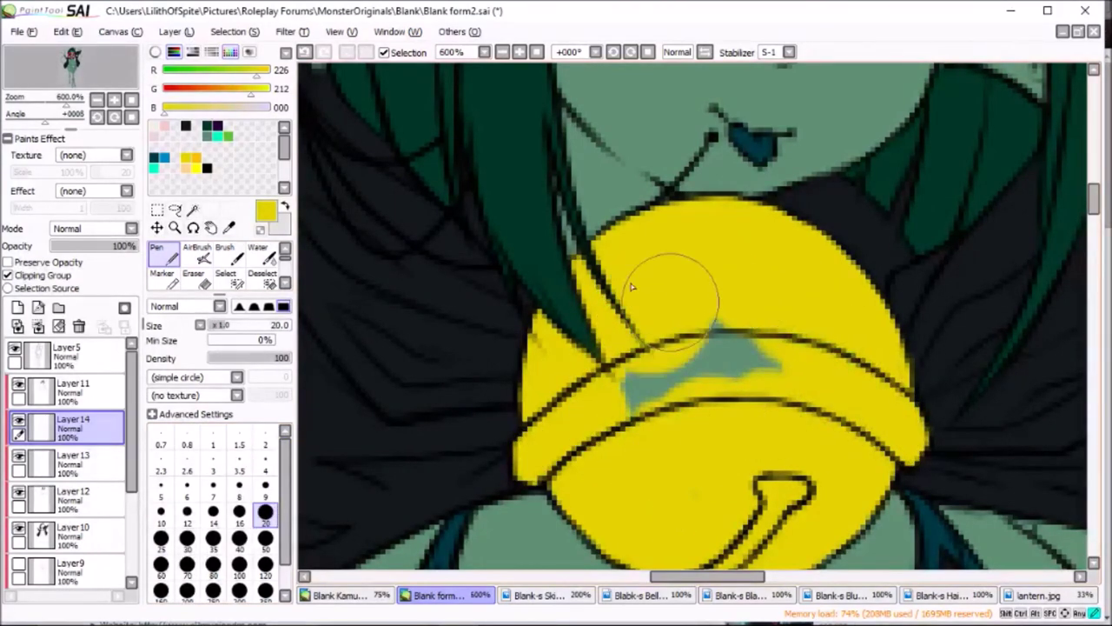
scroll(672, 339, down, 10)
scroll(993, 394, up, 5)
scroll(993, 394, up, 3)
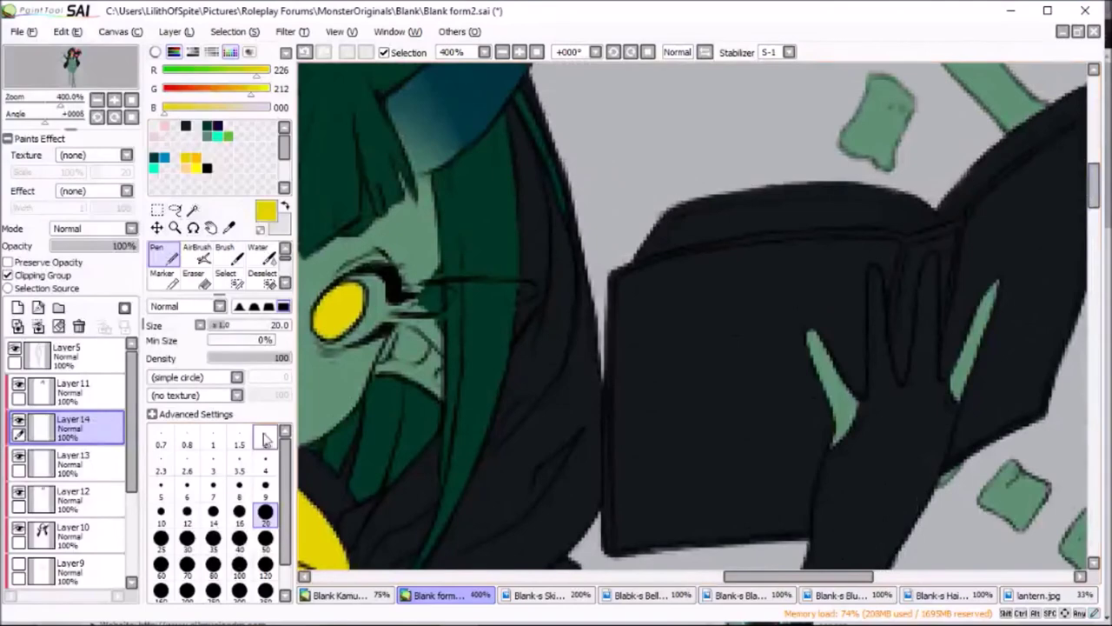
Trace size-2 yellow trim along the book's top edge, rotating the canvas and erasing slips.
click(266, 444)
drag(878, 214, 792, 130)
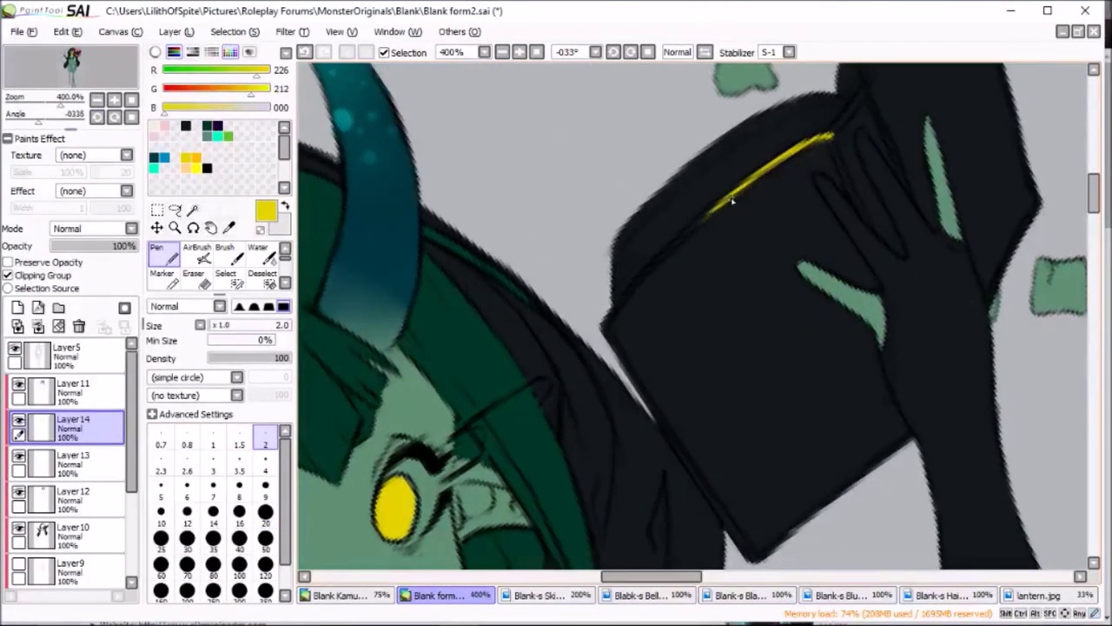
drag(601, 328, 620, 299)
key(e)
drag(556, 217, 650, 269)
key(n)
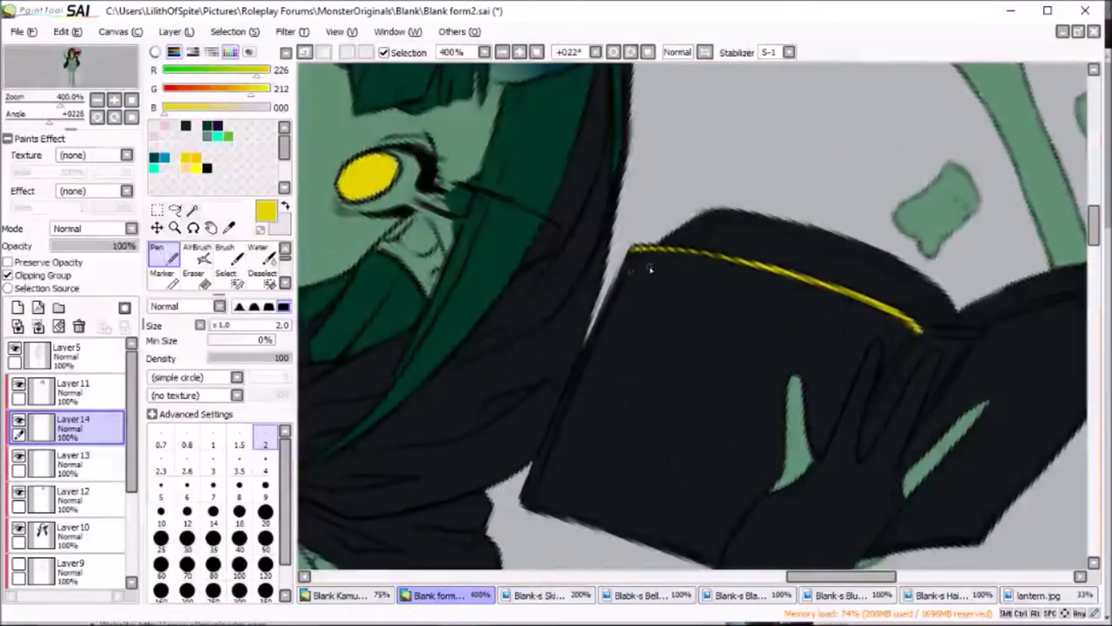
key(e)
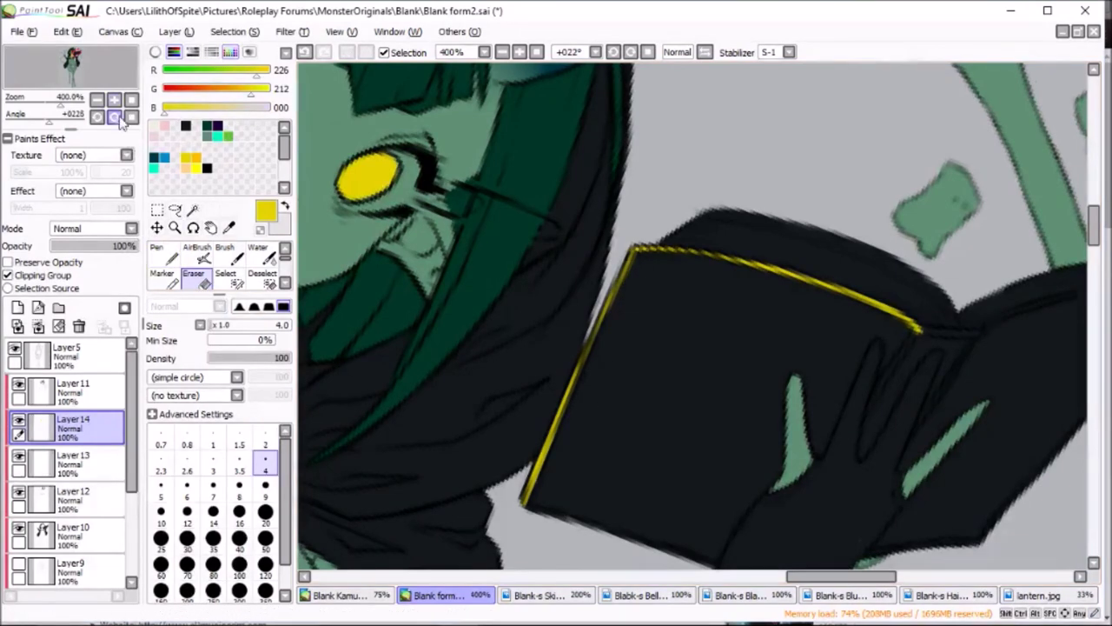
drag(521, 304, 460, 345)
key(n)
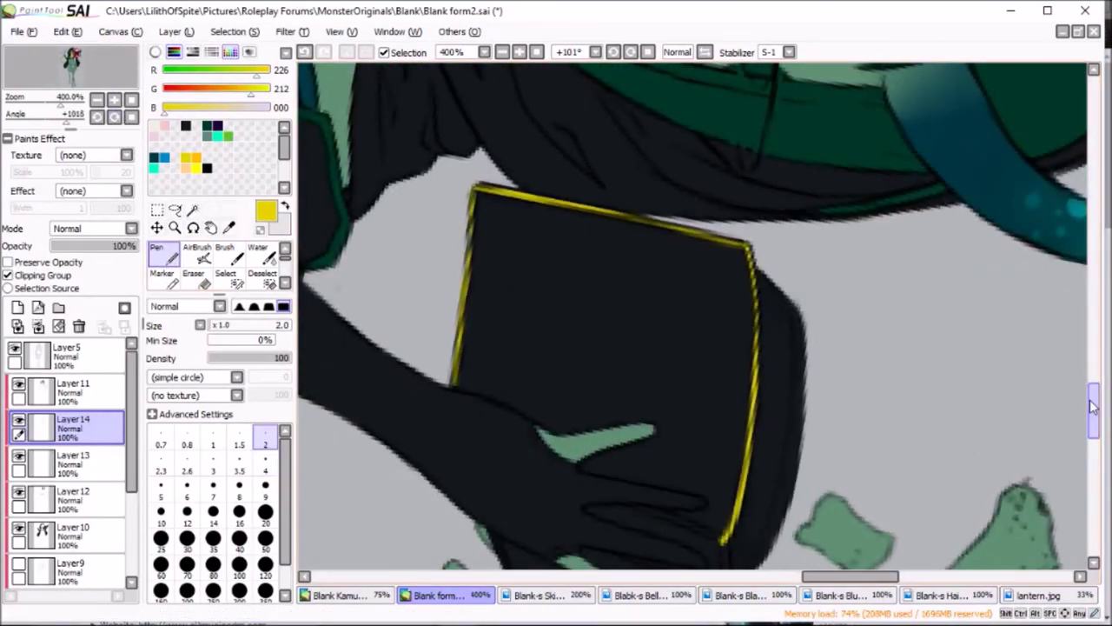
Flip the view horizontally and finish the yellow trim along the book's spine and pages.
scroll(1093, 406, down, 3)
click(97, 122)
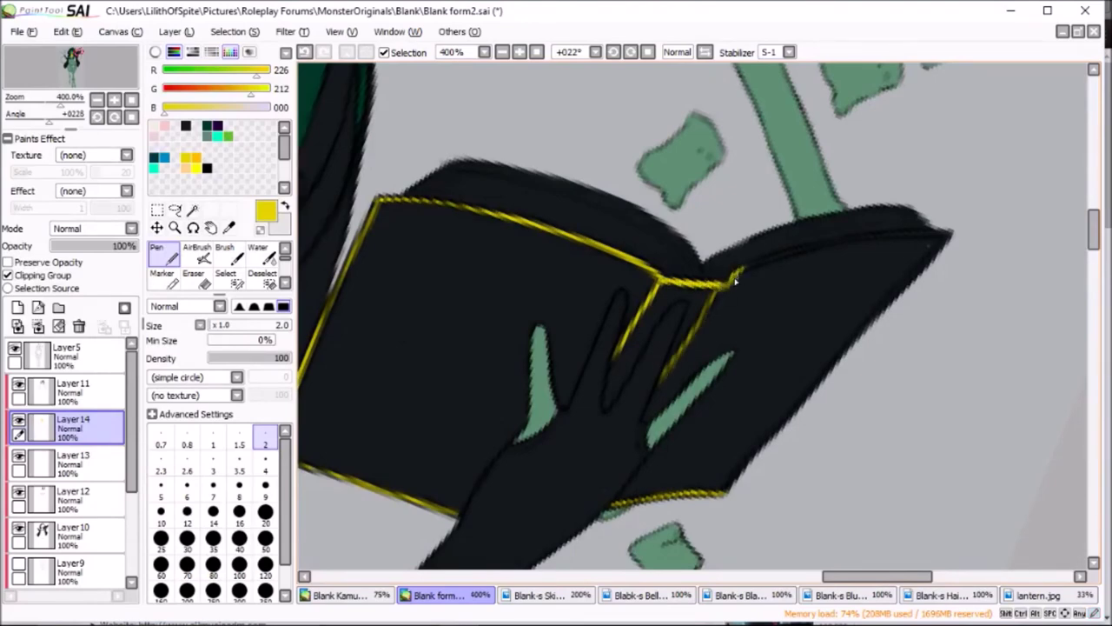
key(h)
key(e)
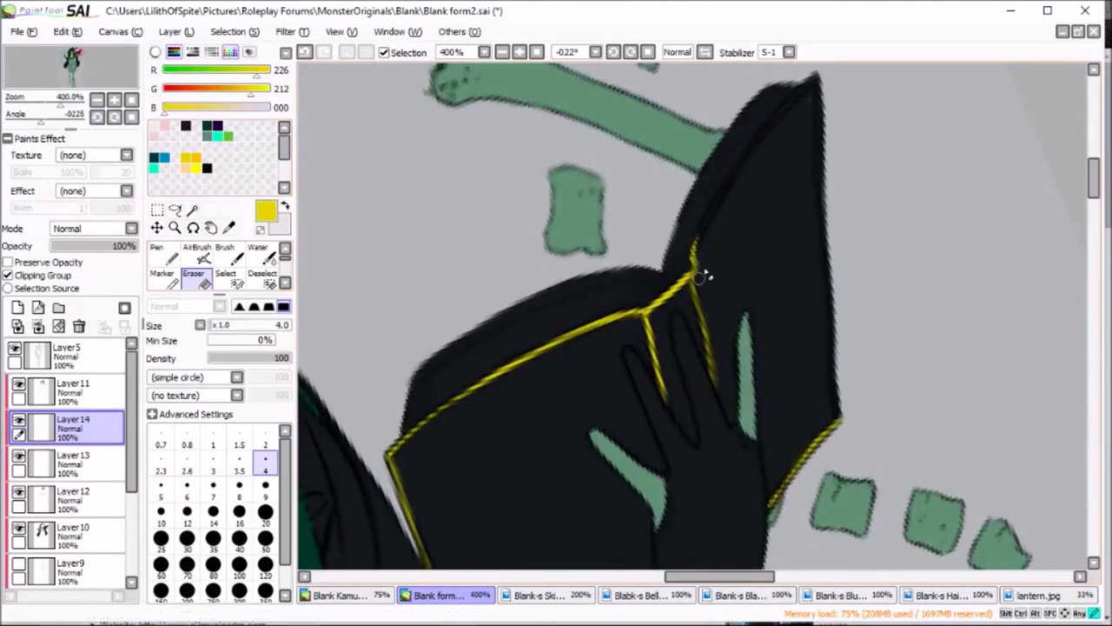
drag(1097, 193, 1097, 181)
key(n)
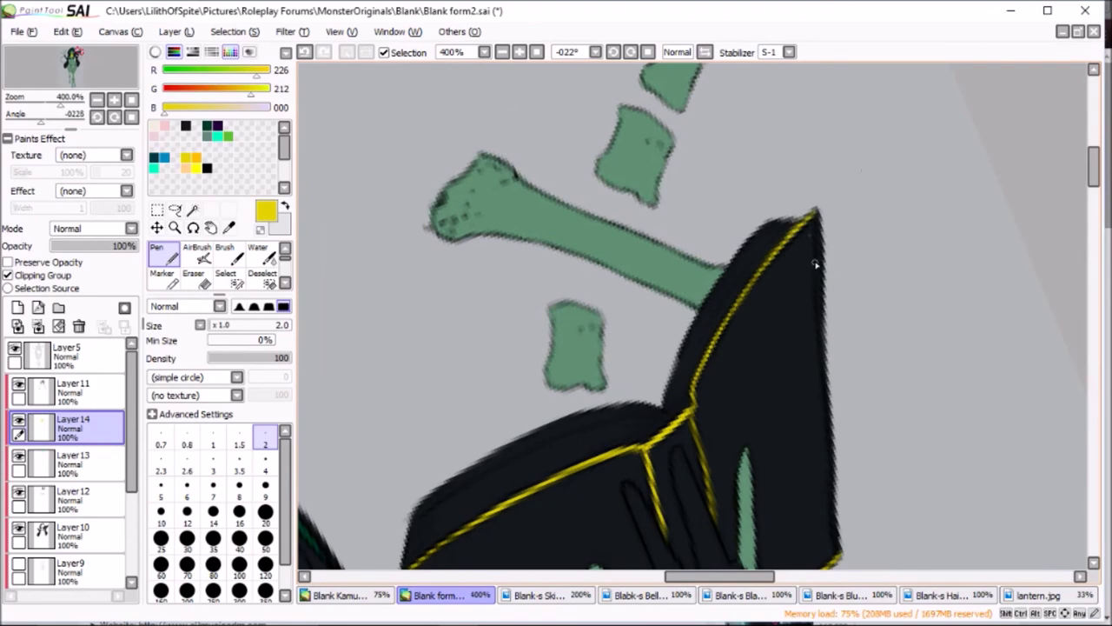
drag(656, 235, 1084, 228)
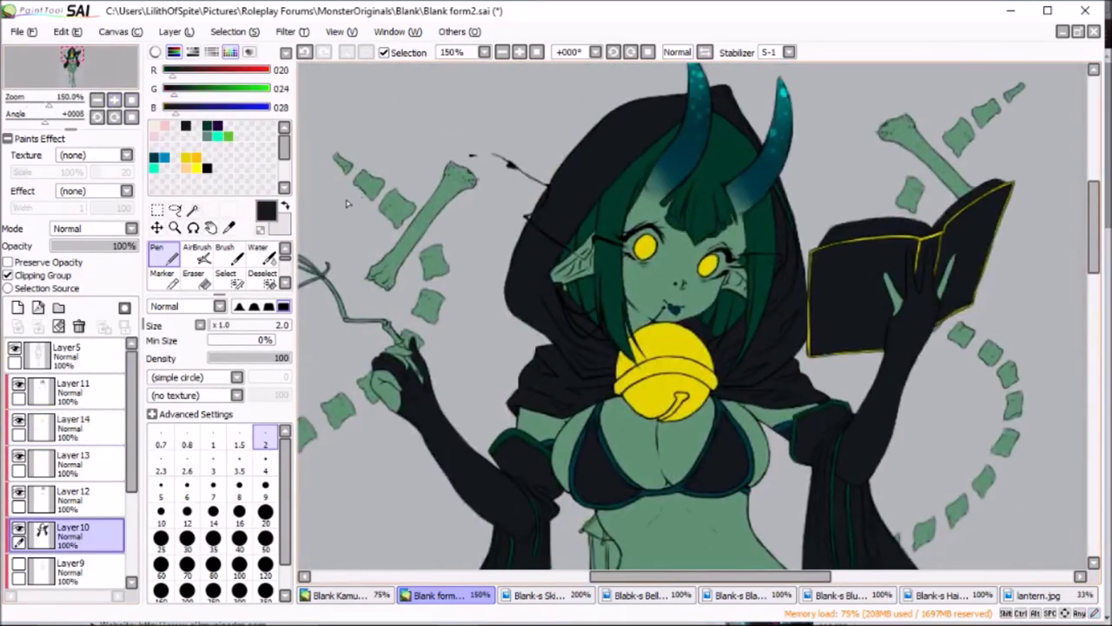
Thicken the dark rims around both yellow eyes on Layer 10 with a size-9 pen and eraser.
click(83, 86)
click(265, 488)
scroll(604, 456, right, 3)
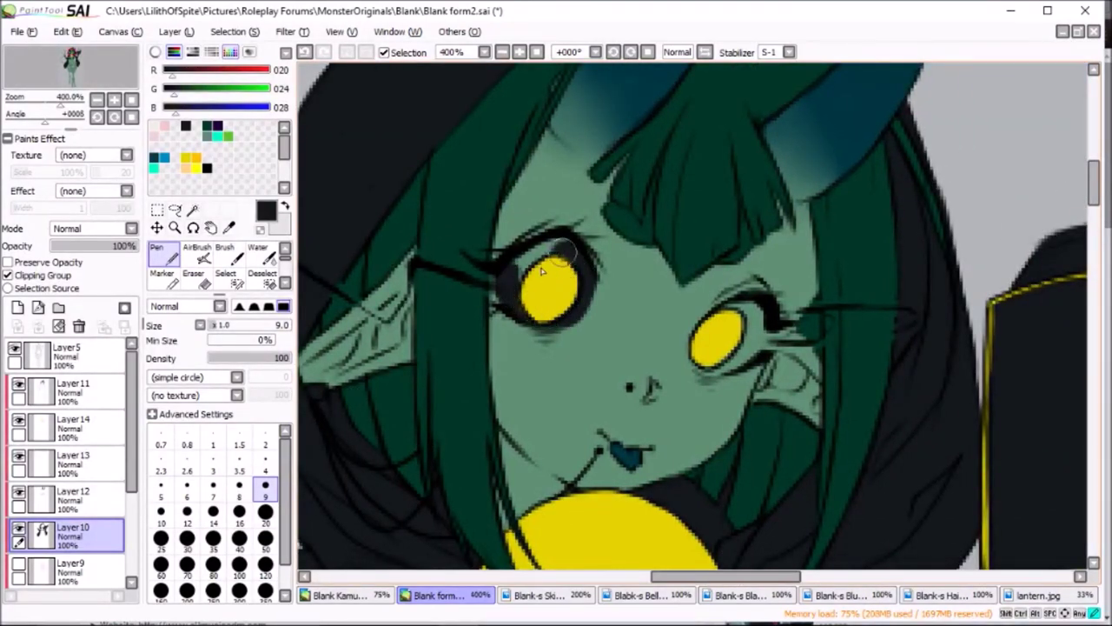
key(e)
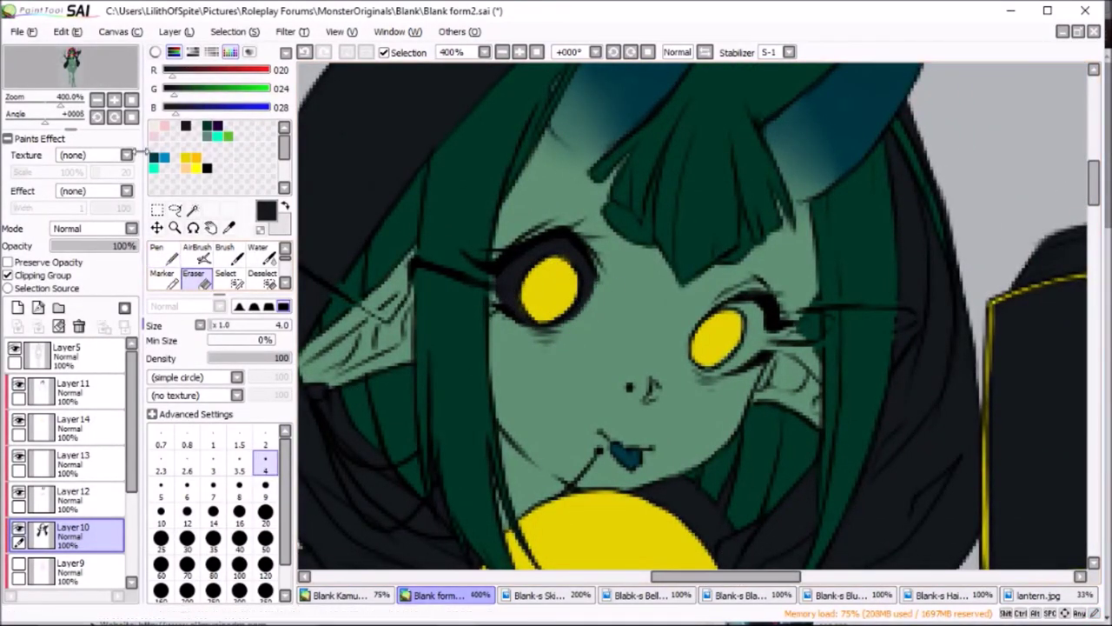
key(n)
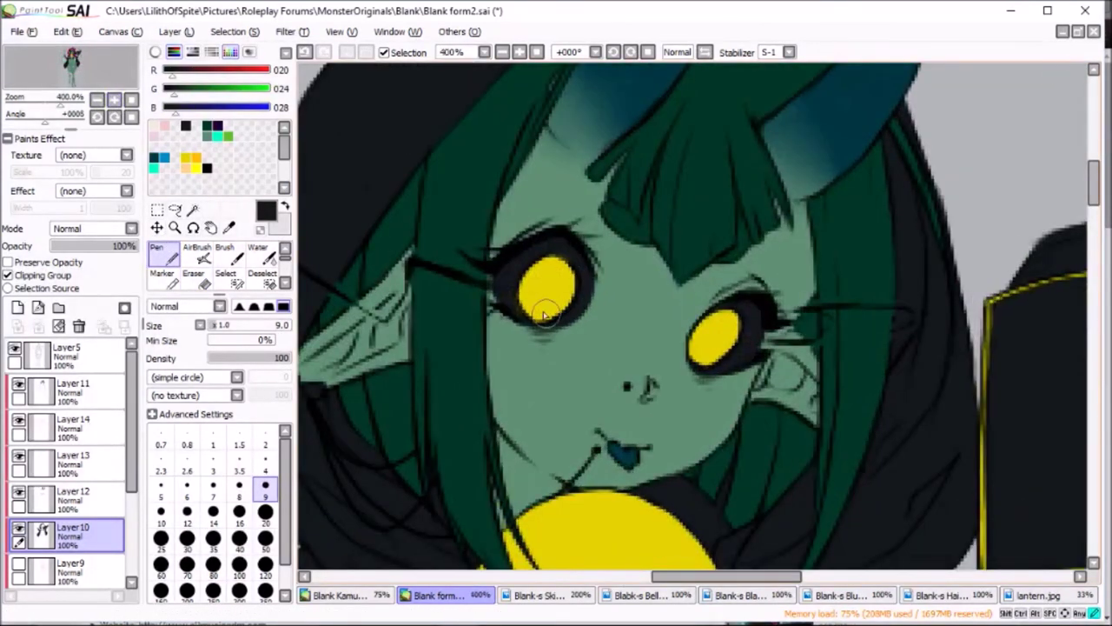
key(Delete)
key(Delete)
key(Delete)
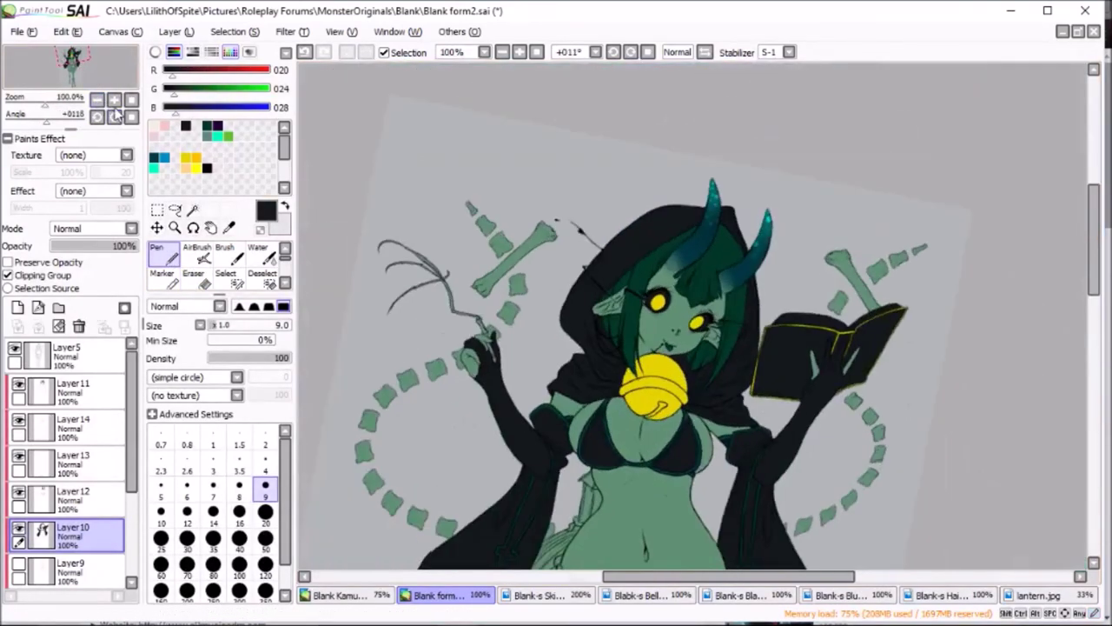
click(114, 100)
key(ctrl+plus)
key(ctrl+plus)
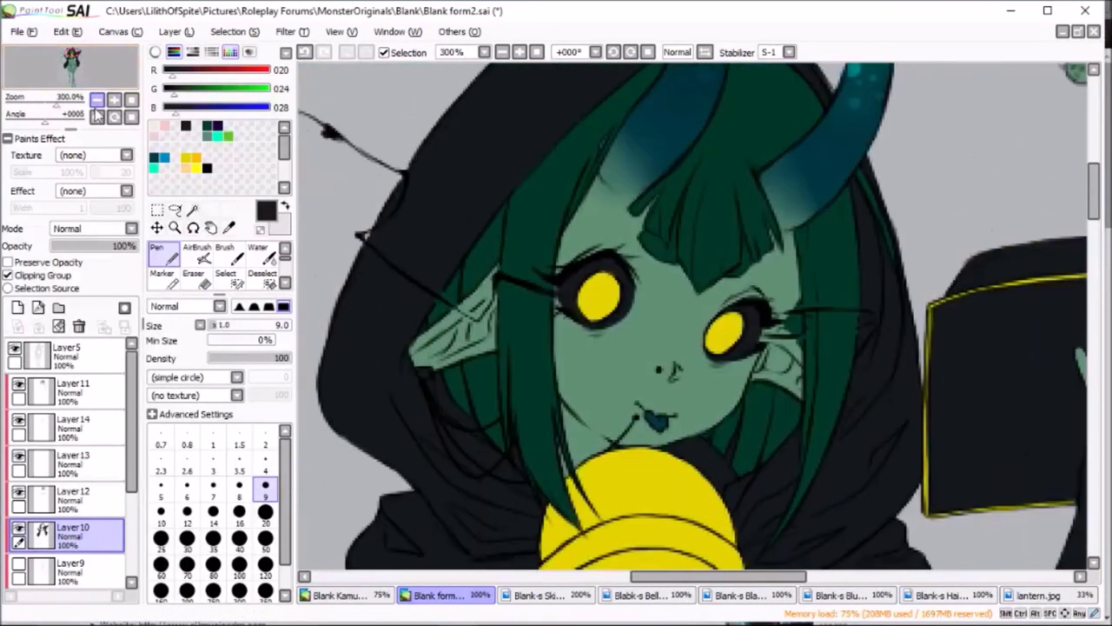
key(Delete)
key(Delete)
key(Delete)
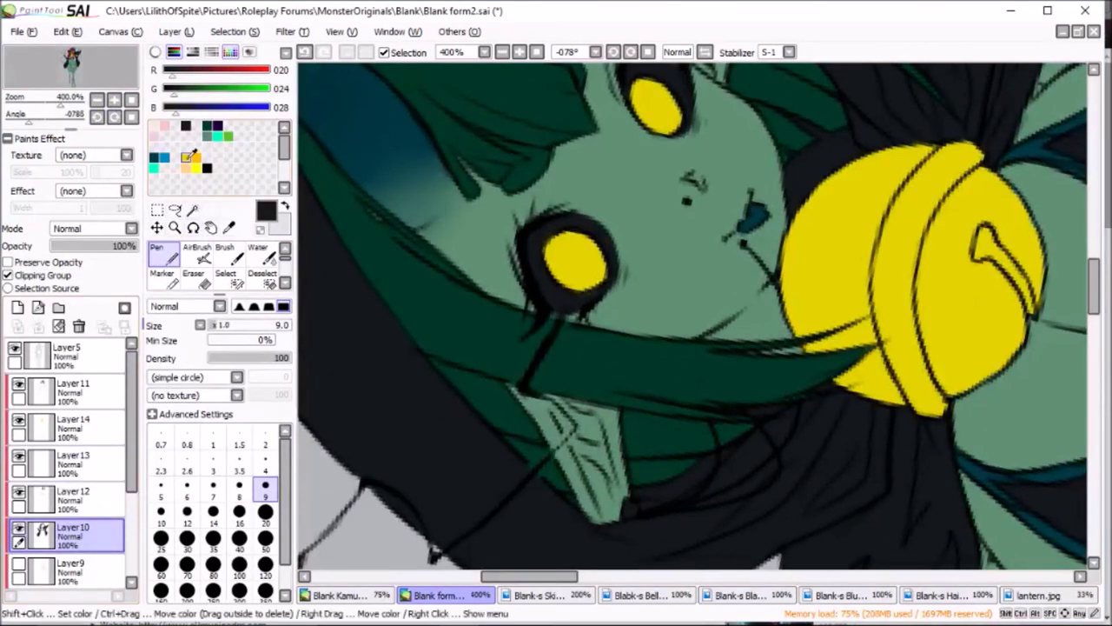
On a new layer, draw a jagged yellow zigzag trailing down from the left eye with a fine pen.
click(192, 156)
click(17, 326)
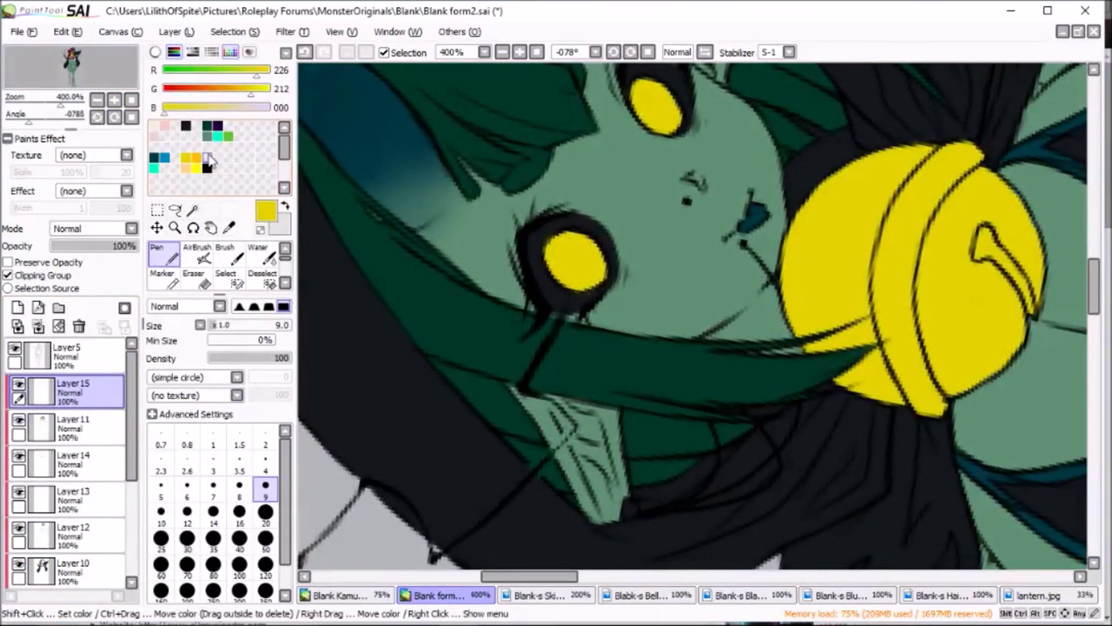
click(198, 254)
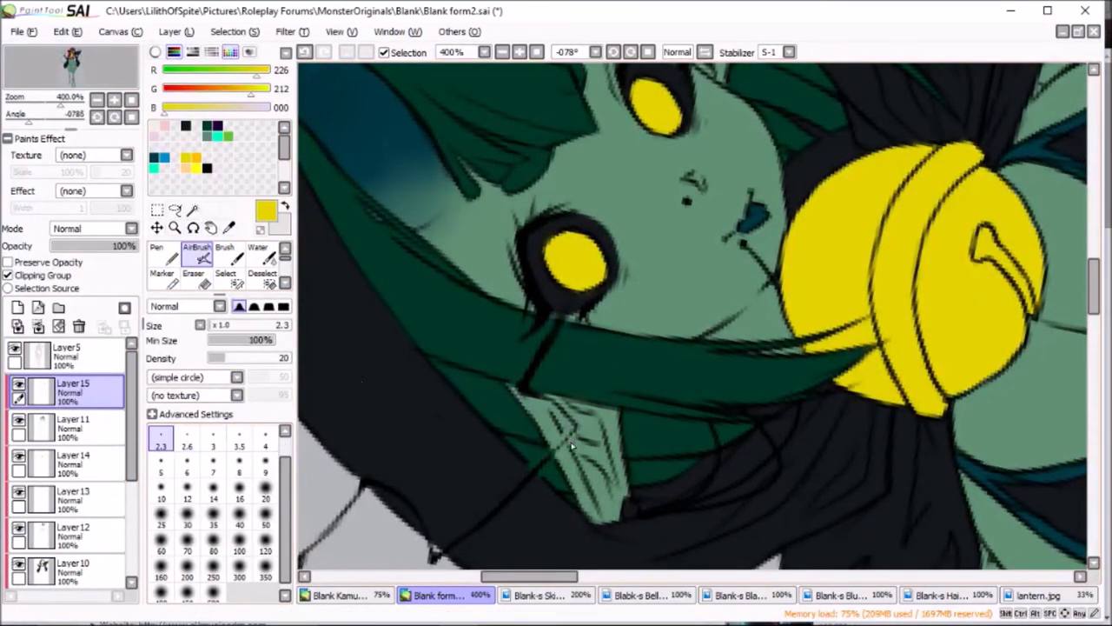
click(212, 441)
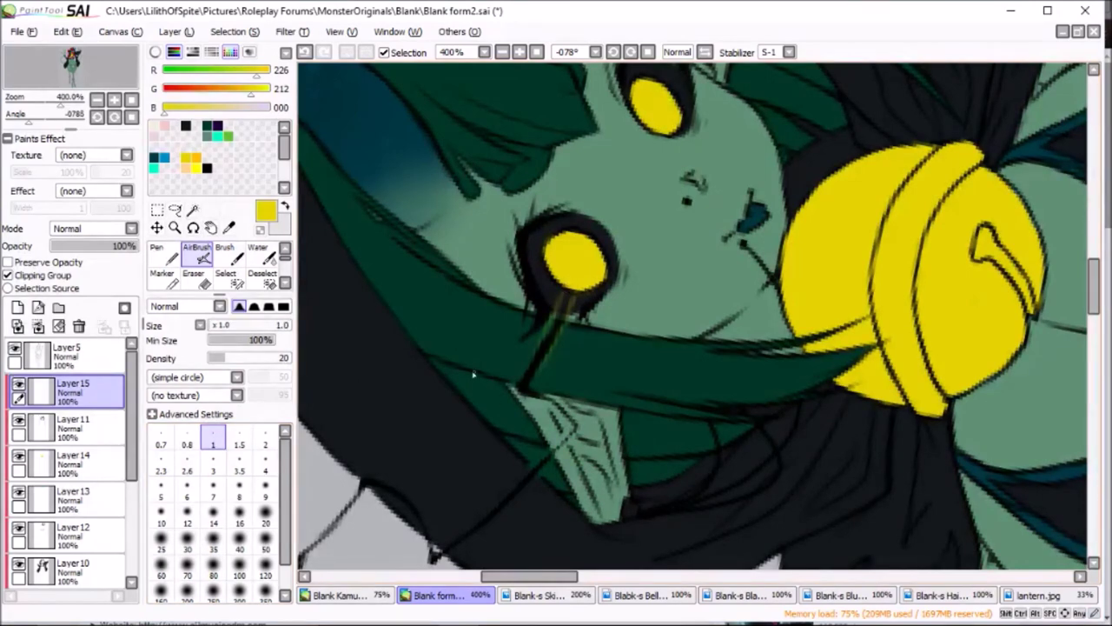
key(n)
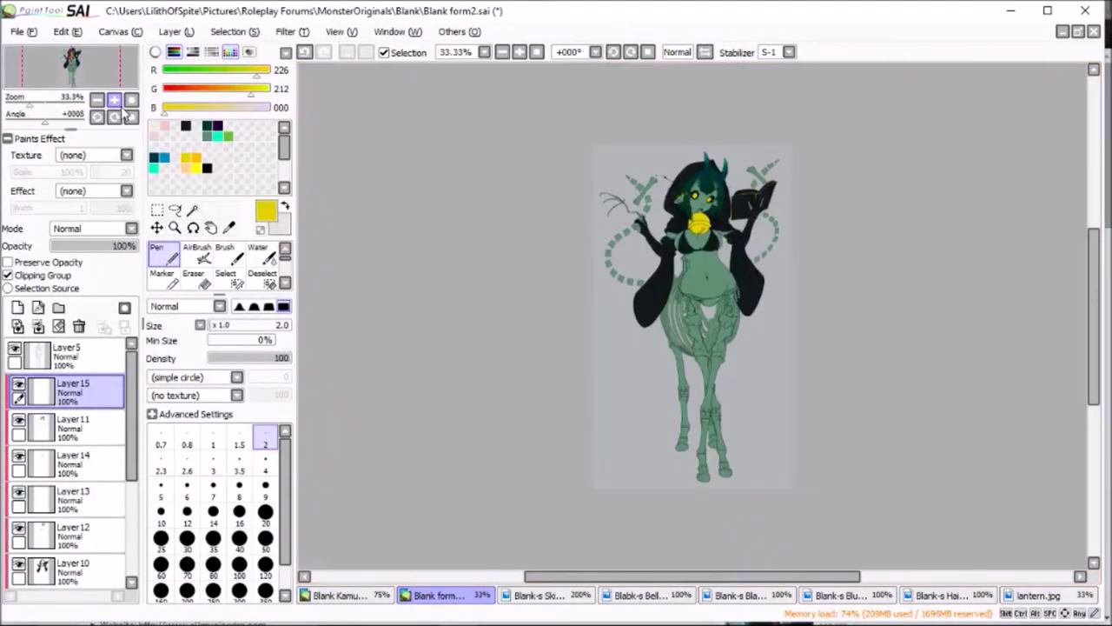
click(84, 65)
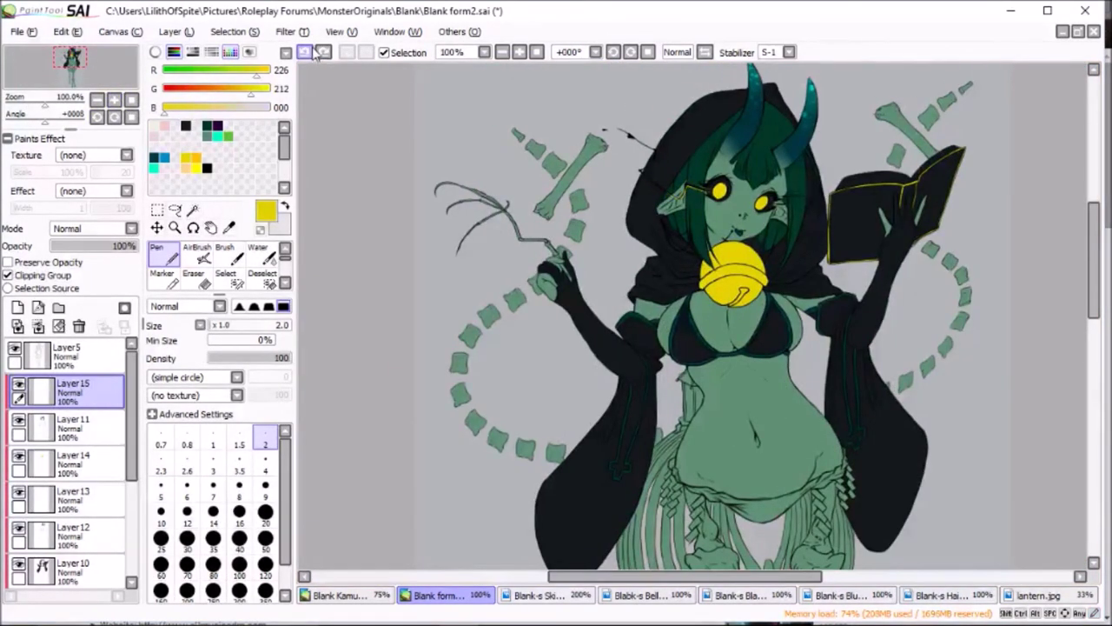
Zoom onto the belly and face, then start erasing the green from Layer9.
scroll(84, 66, up, 2)
drag(73, 62, 76, 106)
scroll(75, 49, down, 2)
scroll(75, 50, up, 1)
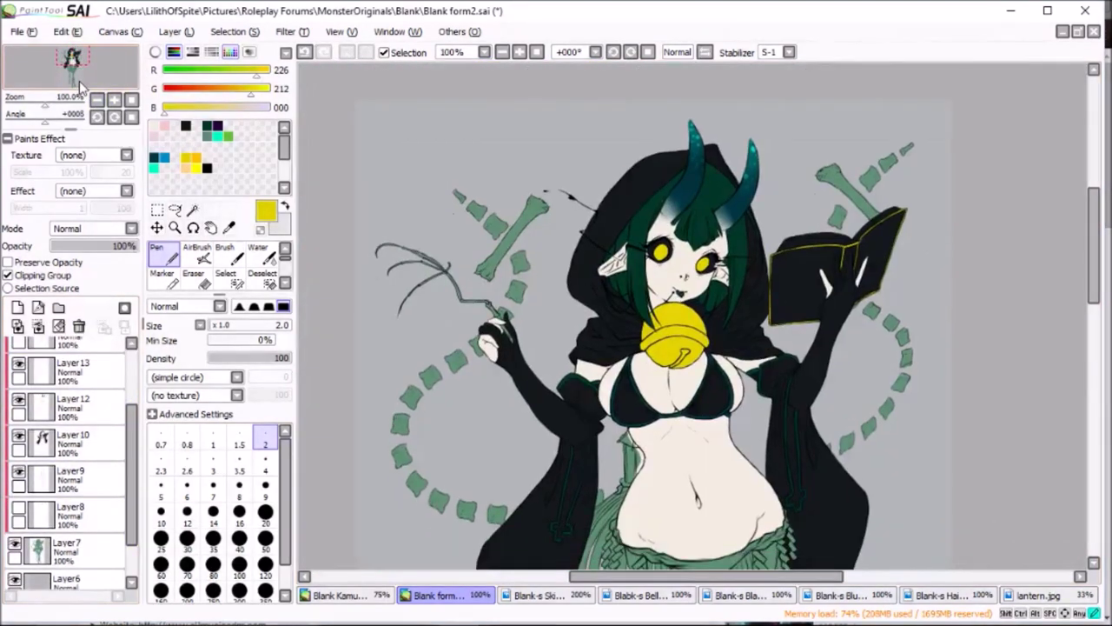
scroll(75, 50, up, 1)
click(114, 100)
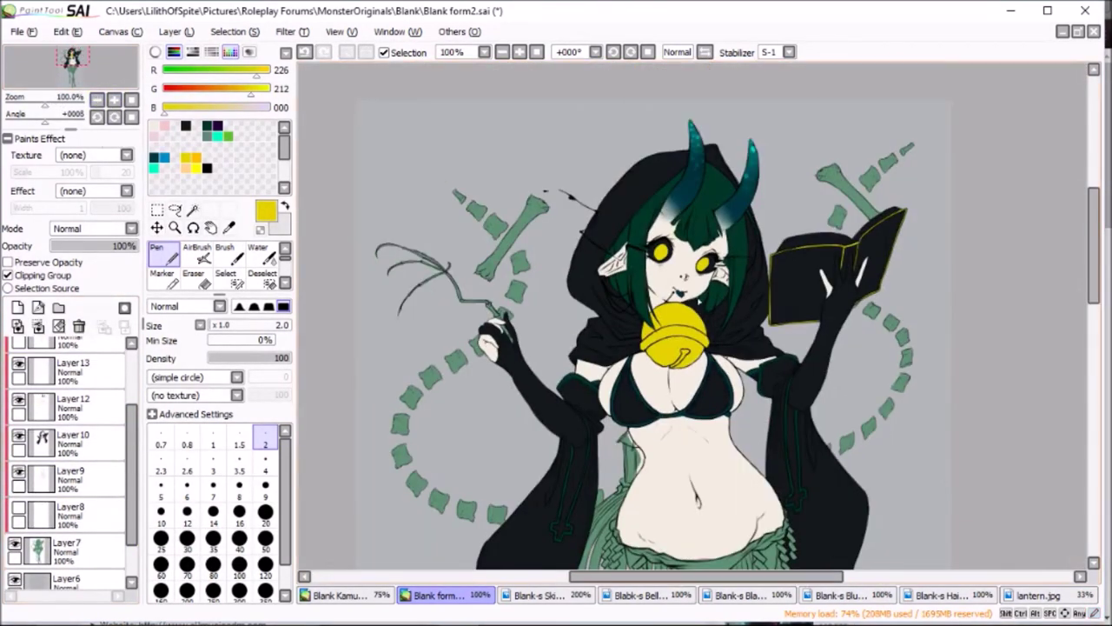
scroll(695, 313, down, 2)
scroll(695, 313, up, 3)
scroll(695, 313, up, 2)
key(e)
ctrl+shift+click(695, 254)
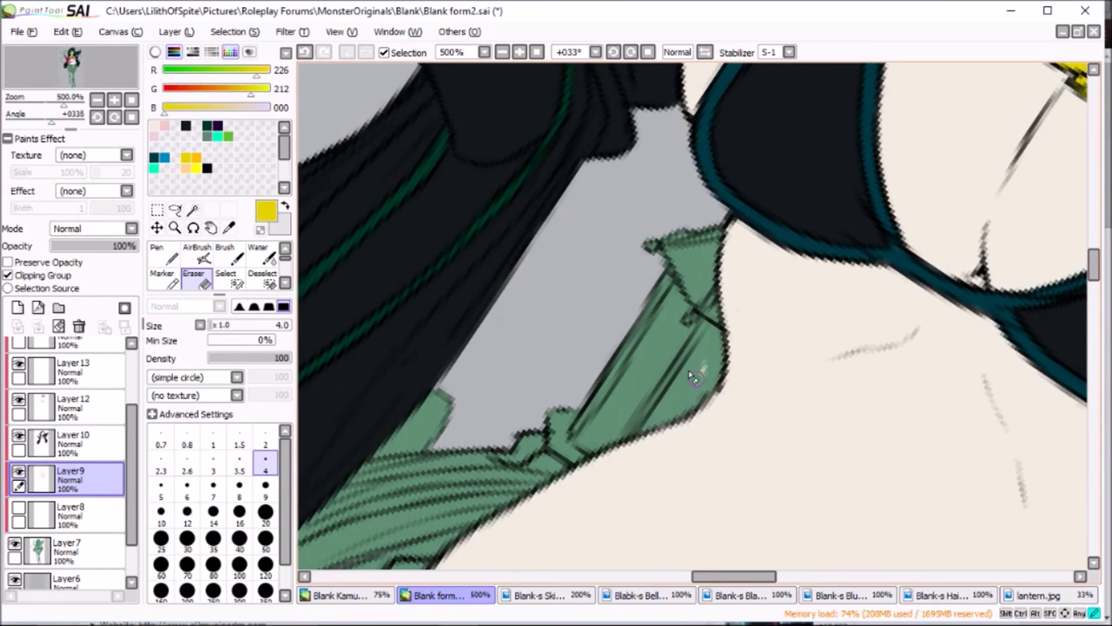
Finish clearing green on Layer9 so the skin reads cream and the bones white.
key(Home)
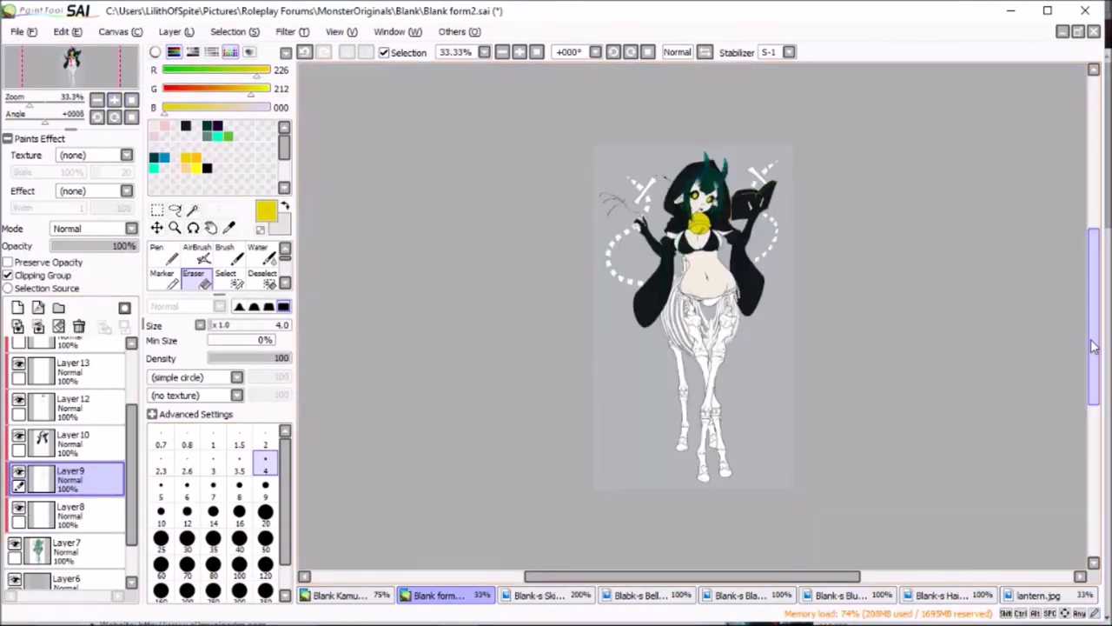
scroll(1016, 321, up, 1)
scroll(938, 297, up, 1)
scroll(969, 294, down, 1)
scroll(969, 294, down, 1)
scroll(970, 294, up, 2)
key(n)
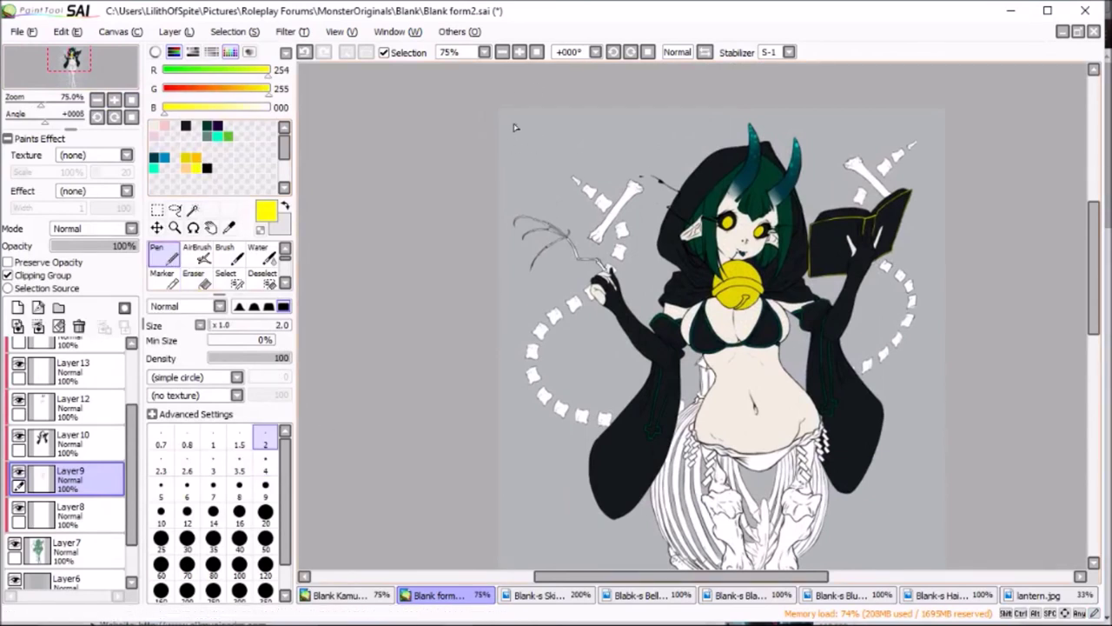
Add a new top layer for the circle-and-arrow note, picking a light cream colour.
click(20, 308)
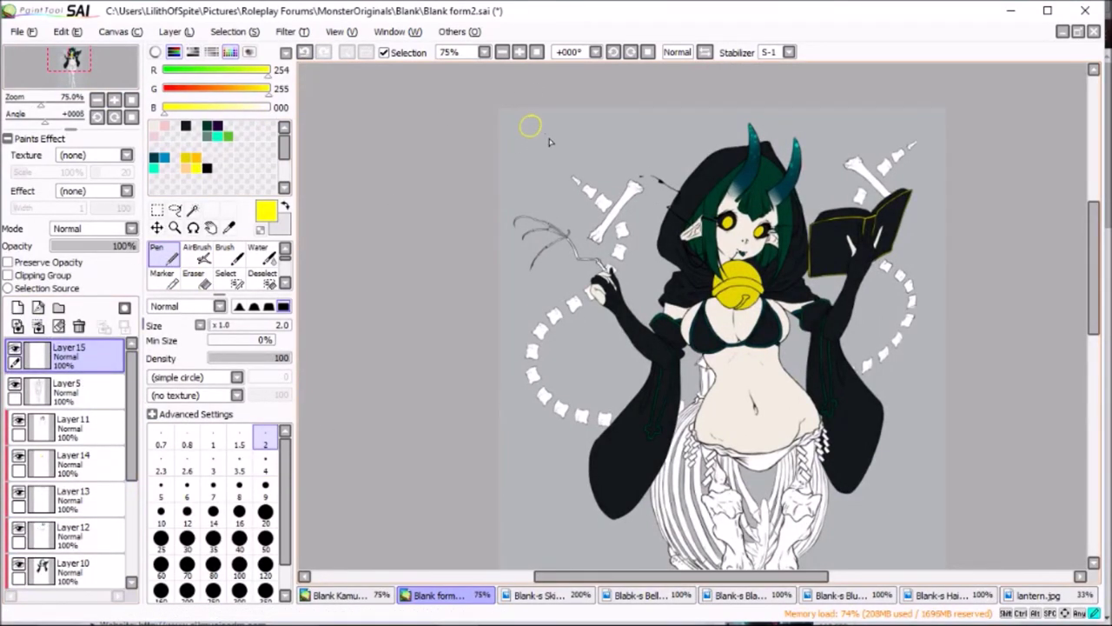
scroll(928, 354, down, 1)
click(210, 163)
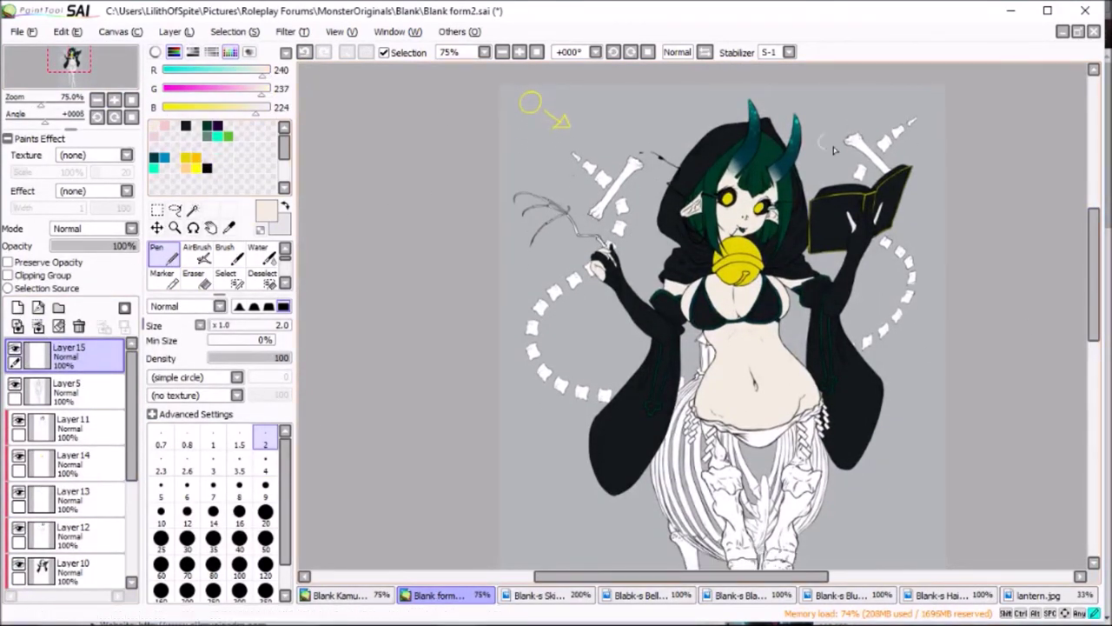
scroll(818, 149, up, 1)
scroll(819, 150, down, 1)
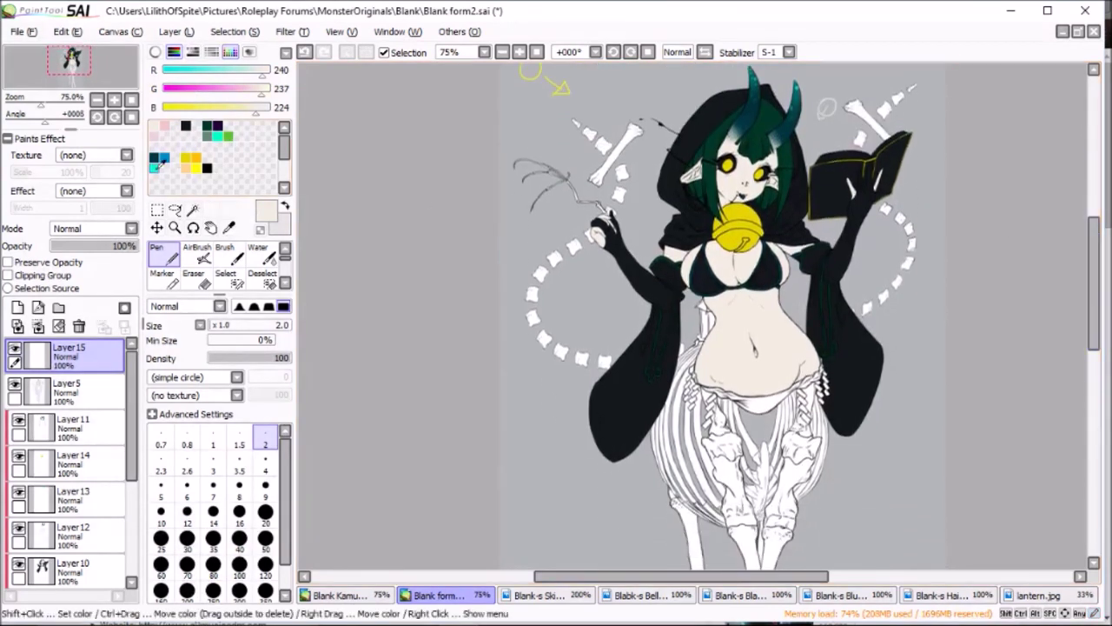
Create Layer16 with a teal size-50 airbrush for the glow around the bones.
click(217, 136)
click(17, 308)
click(197, 253)
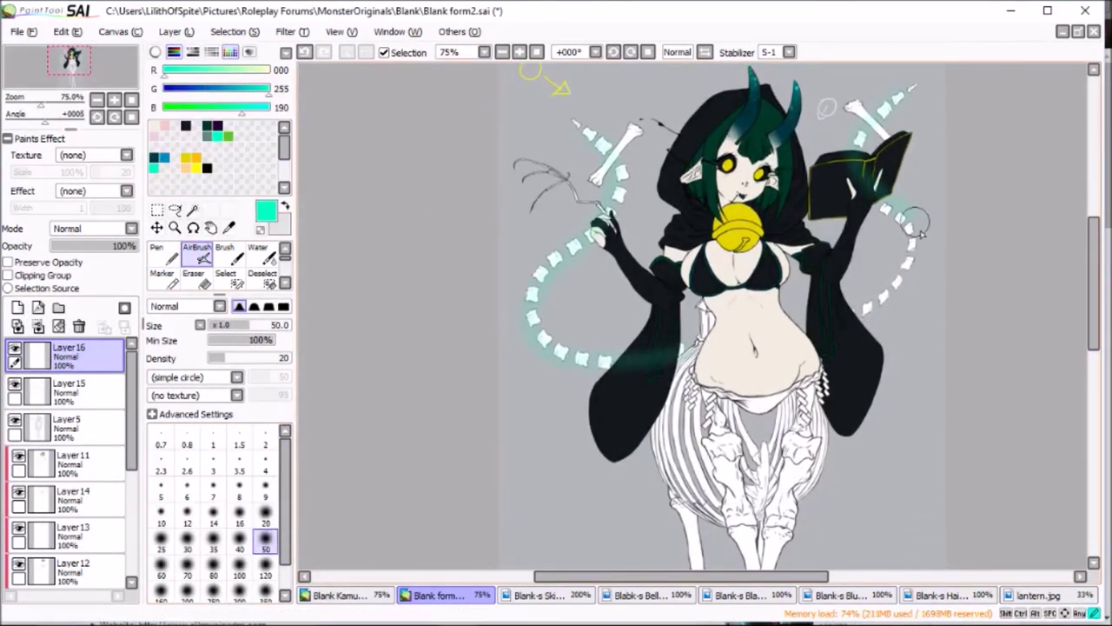
Airbrush a size-350 teal glow over the skeletal lower body, then merge Layer16 into Layer15.
key(bracketright)
scroll(735, 417, down, 1)
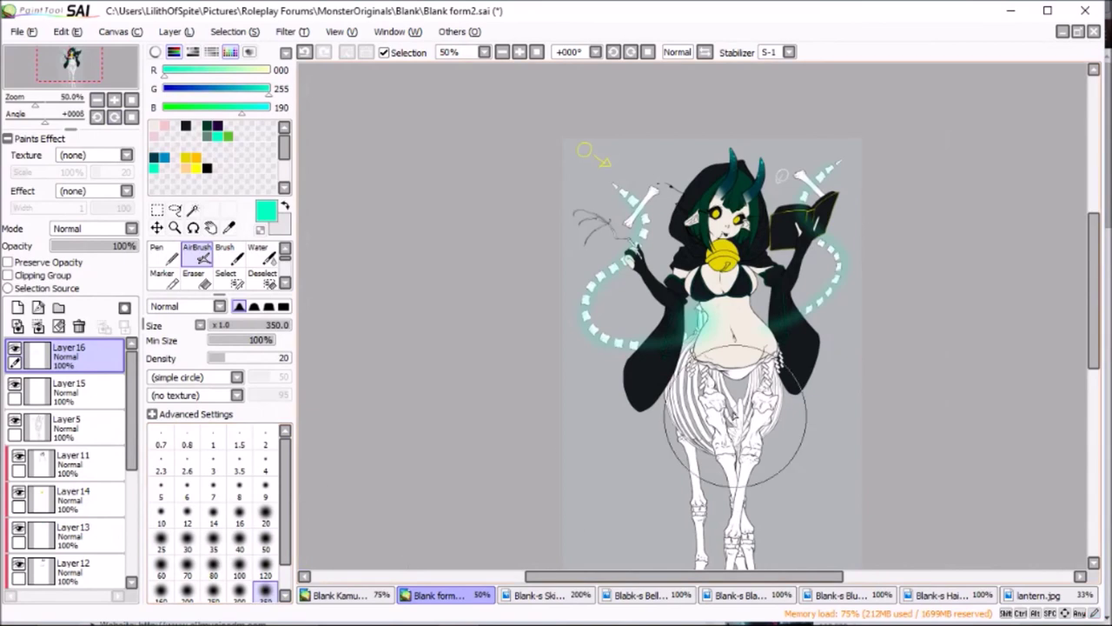
drag(721, 391, 734, 521)
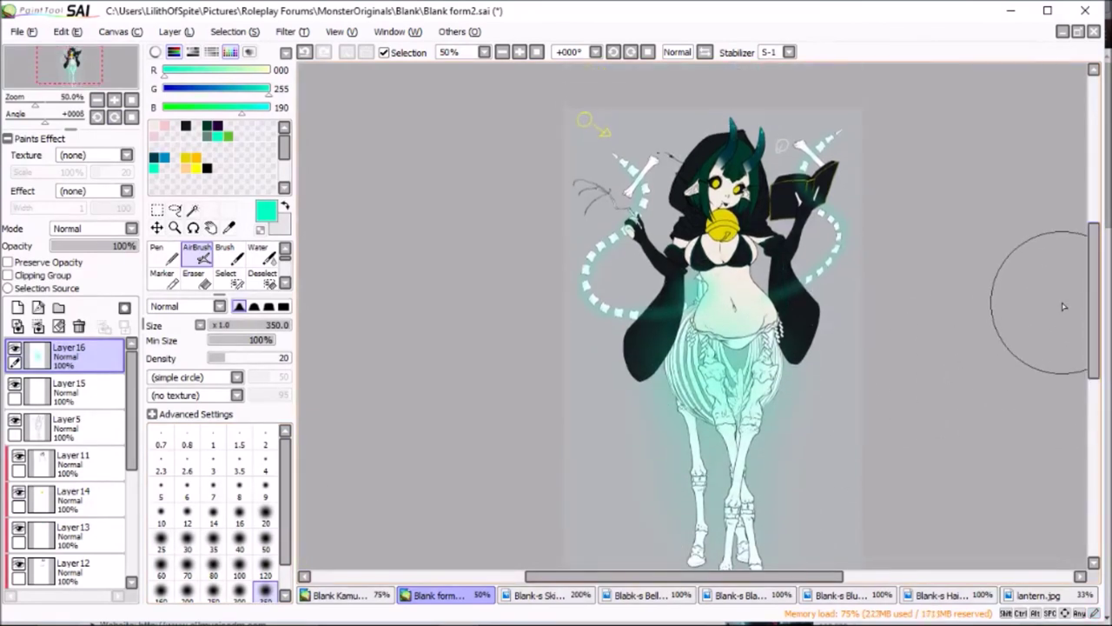
key(bracketleft)
key(bracketleft)
key(bracketleft)
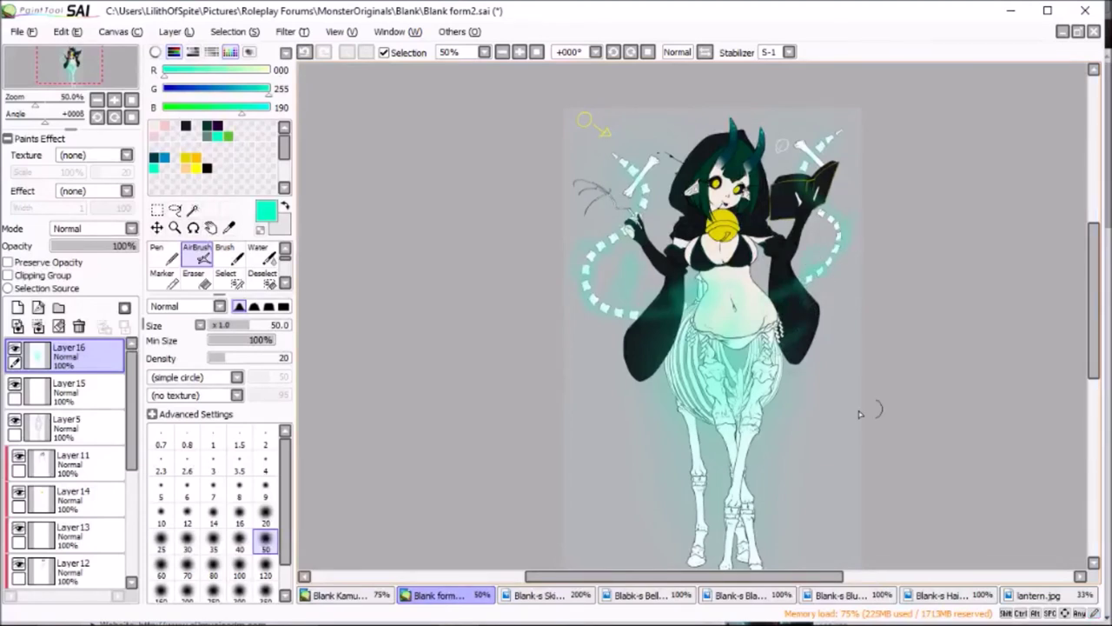
key(bracketright)
key(bracketright)
key(bracketright)
click(14, 388)
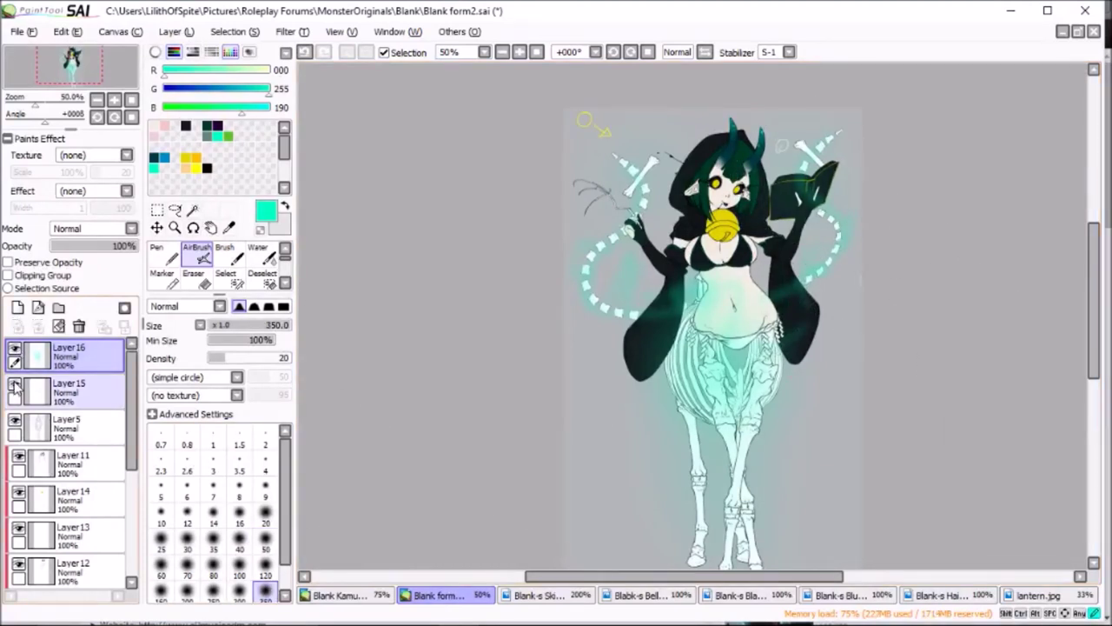
key(ctrl+e)
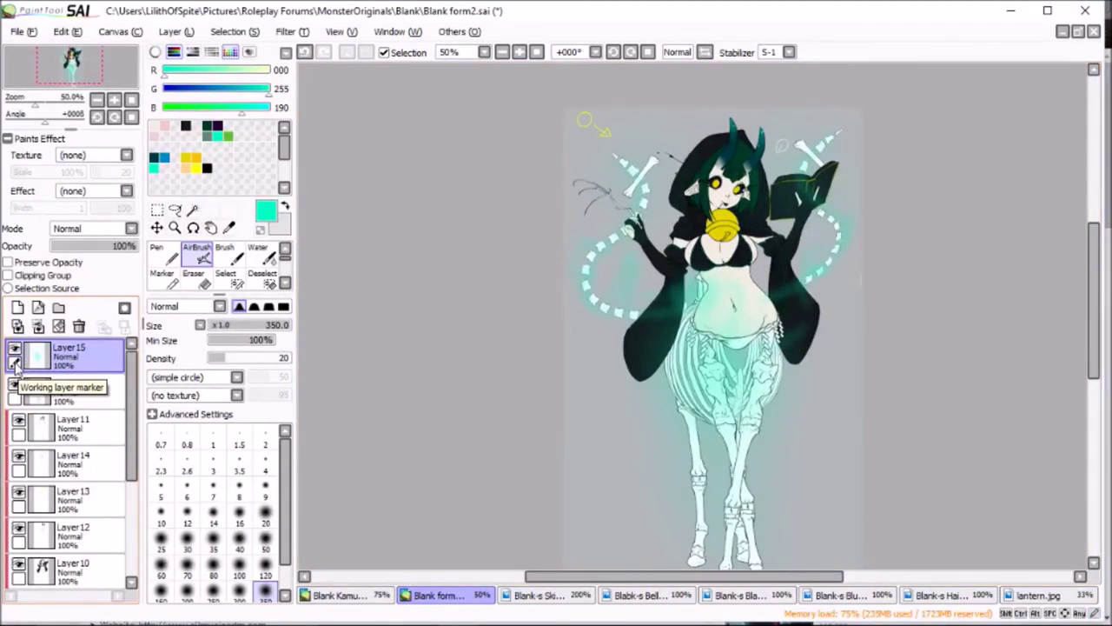